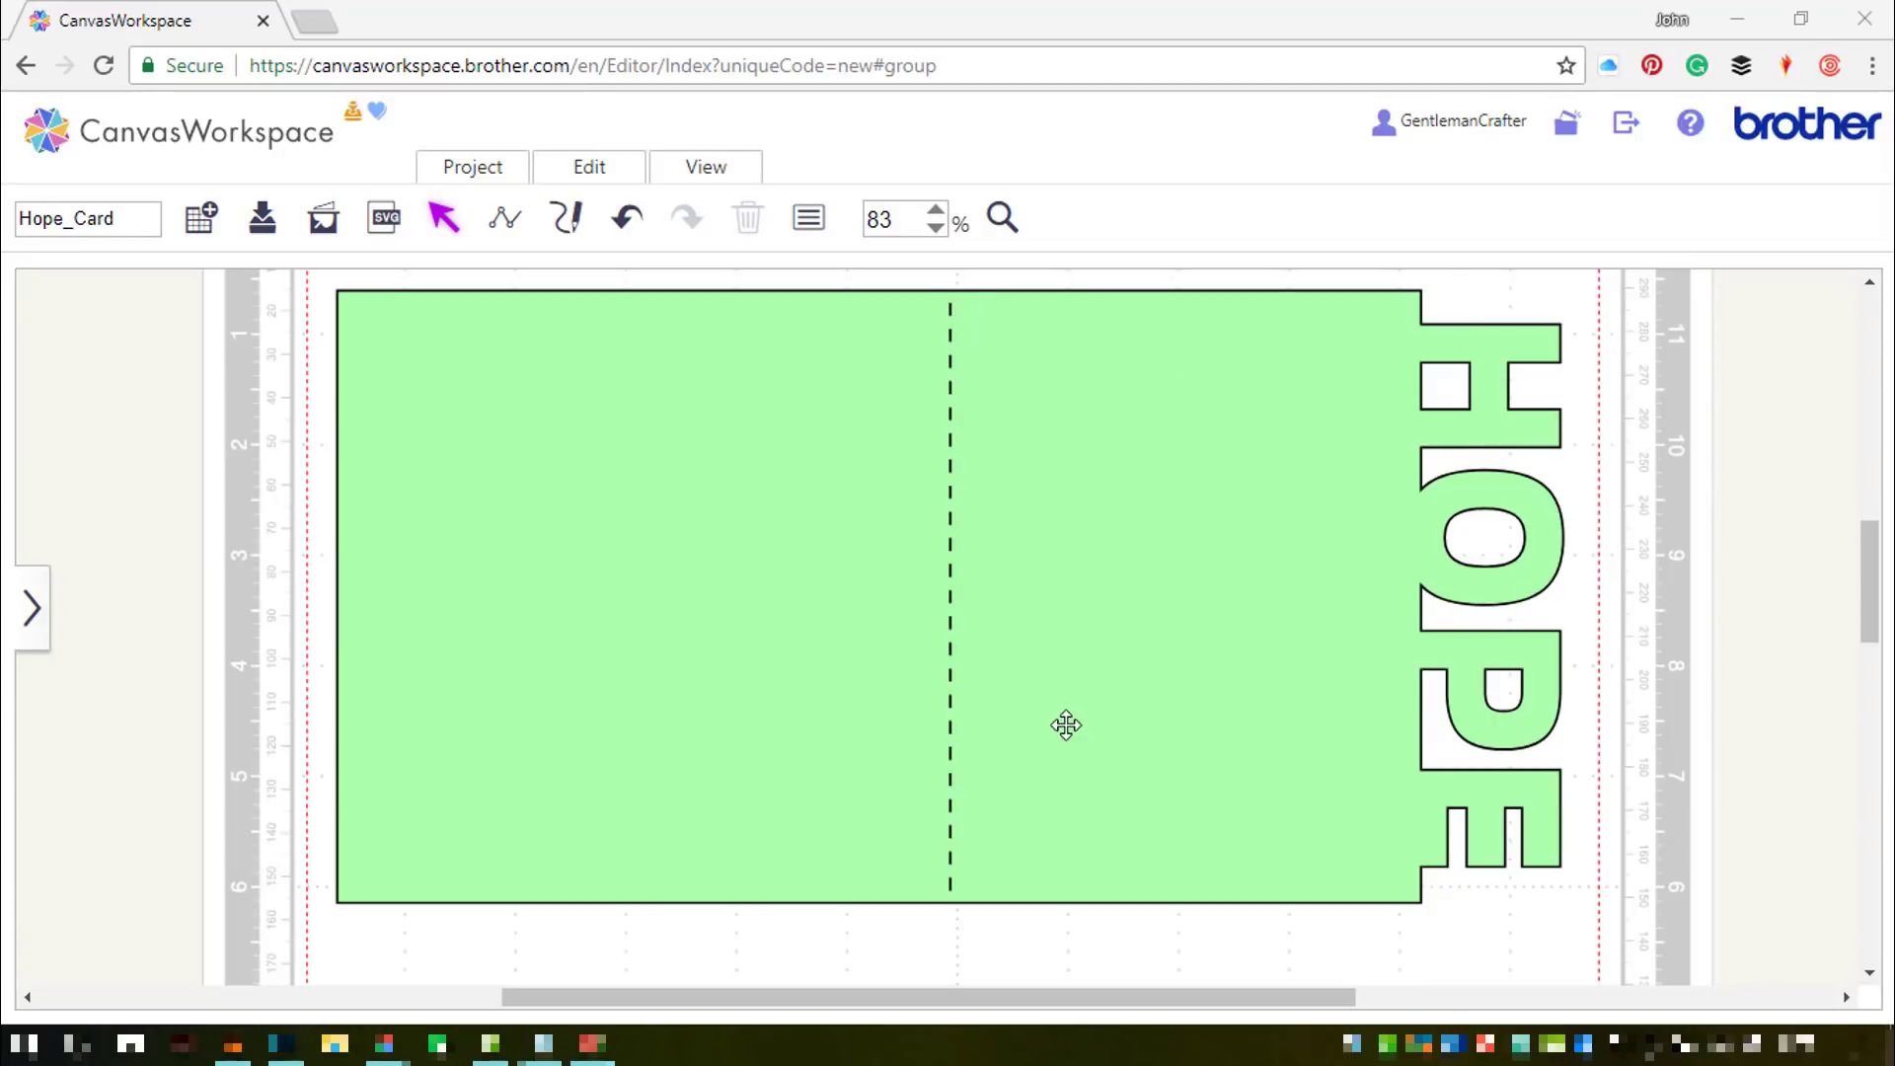
# Step: Start a new blank project, abandoning the open Hope_Card design, and place a basic square beside the mat
pyautogui.click(202, 223)
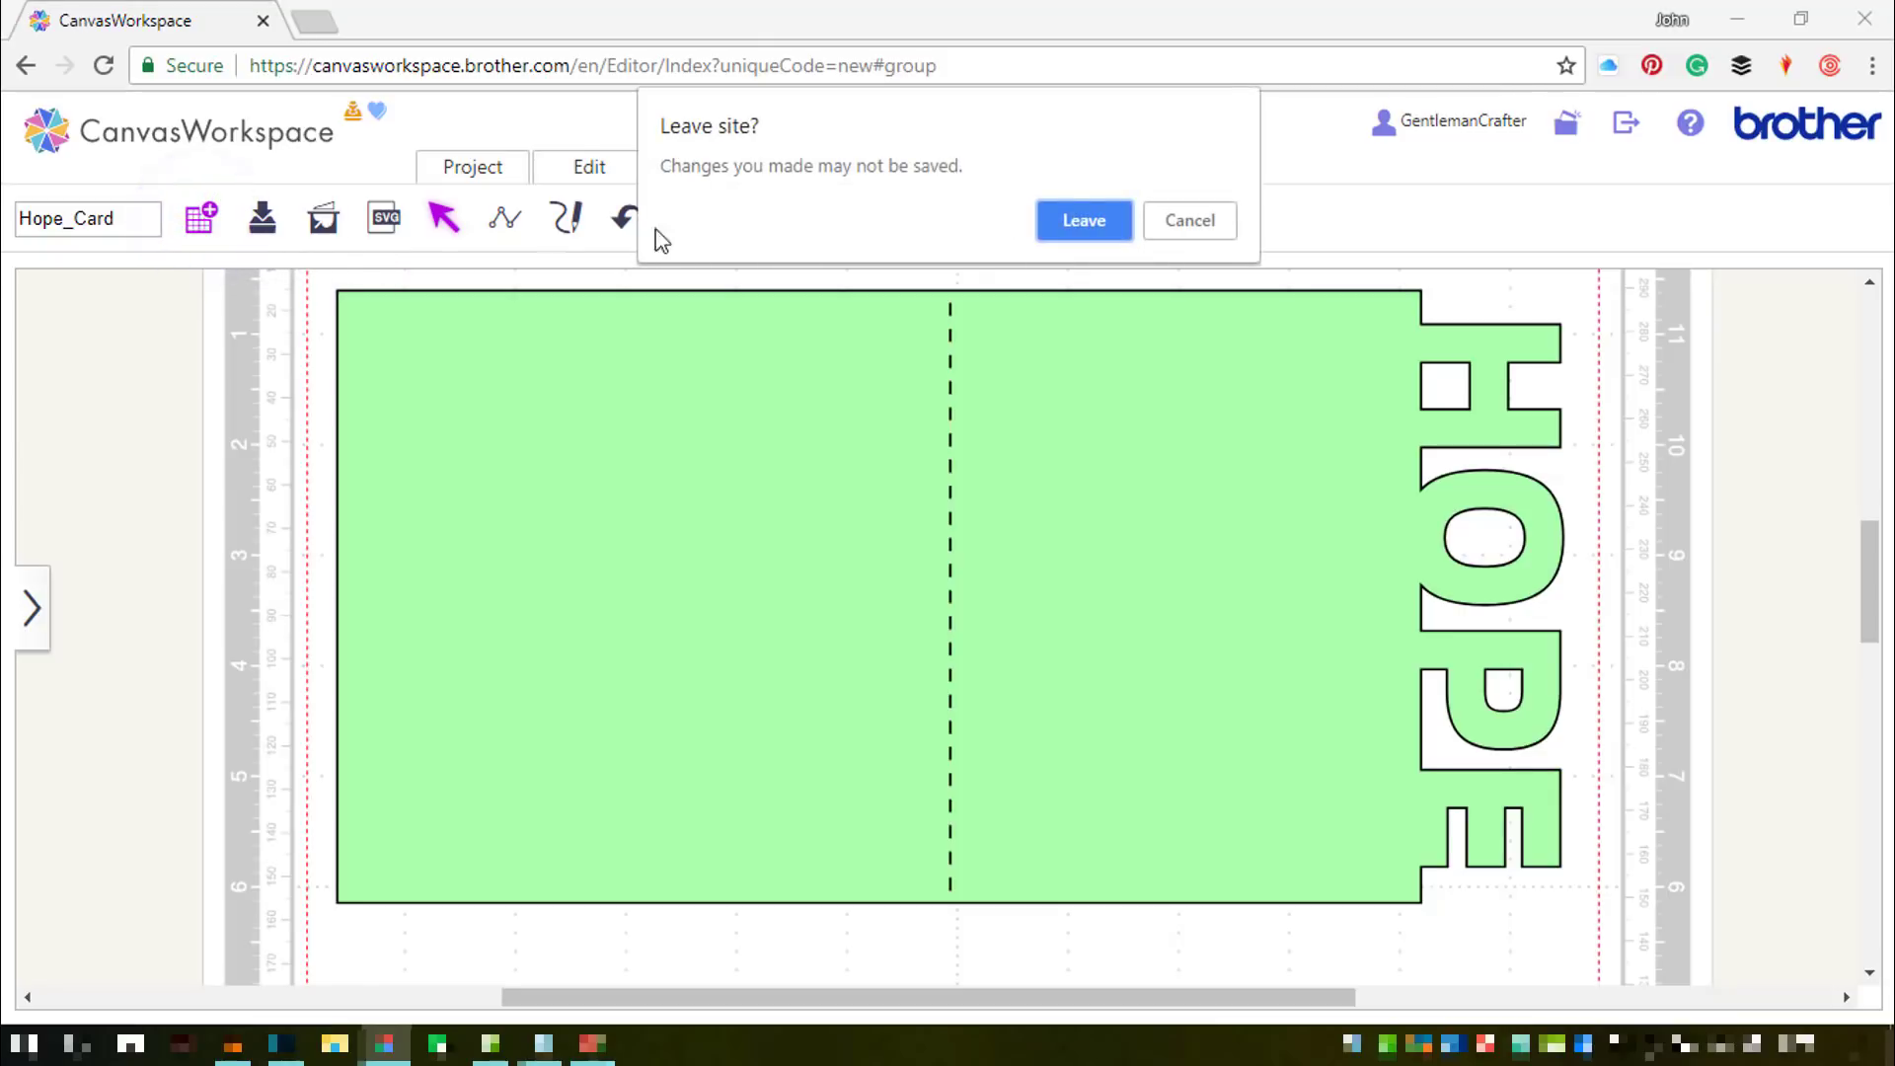
pyautogui.click(1057, 235)
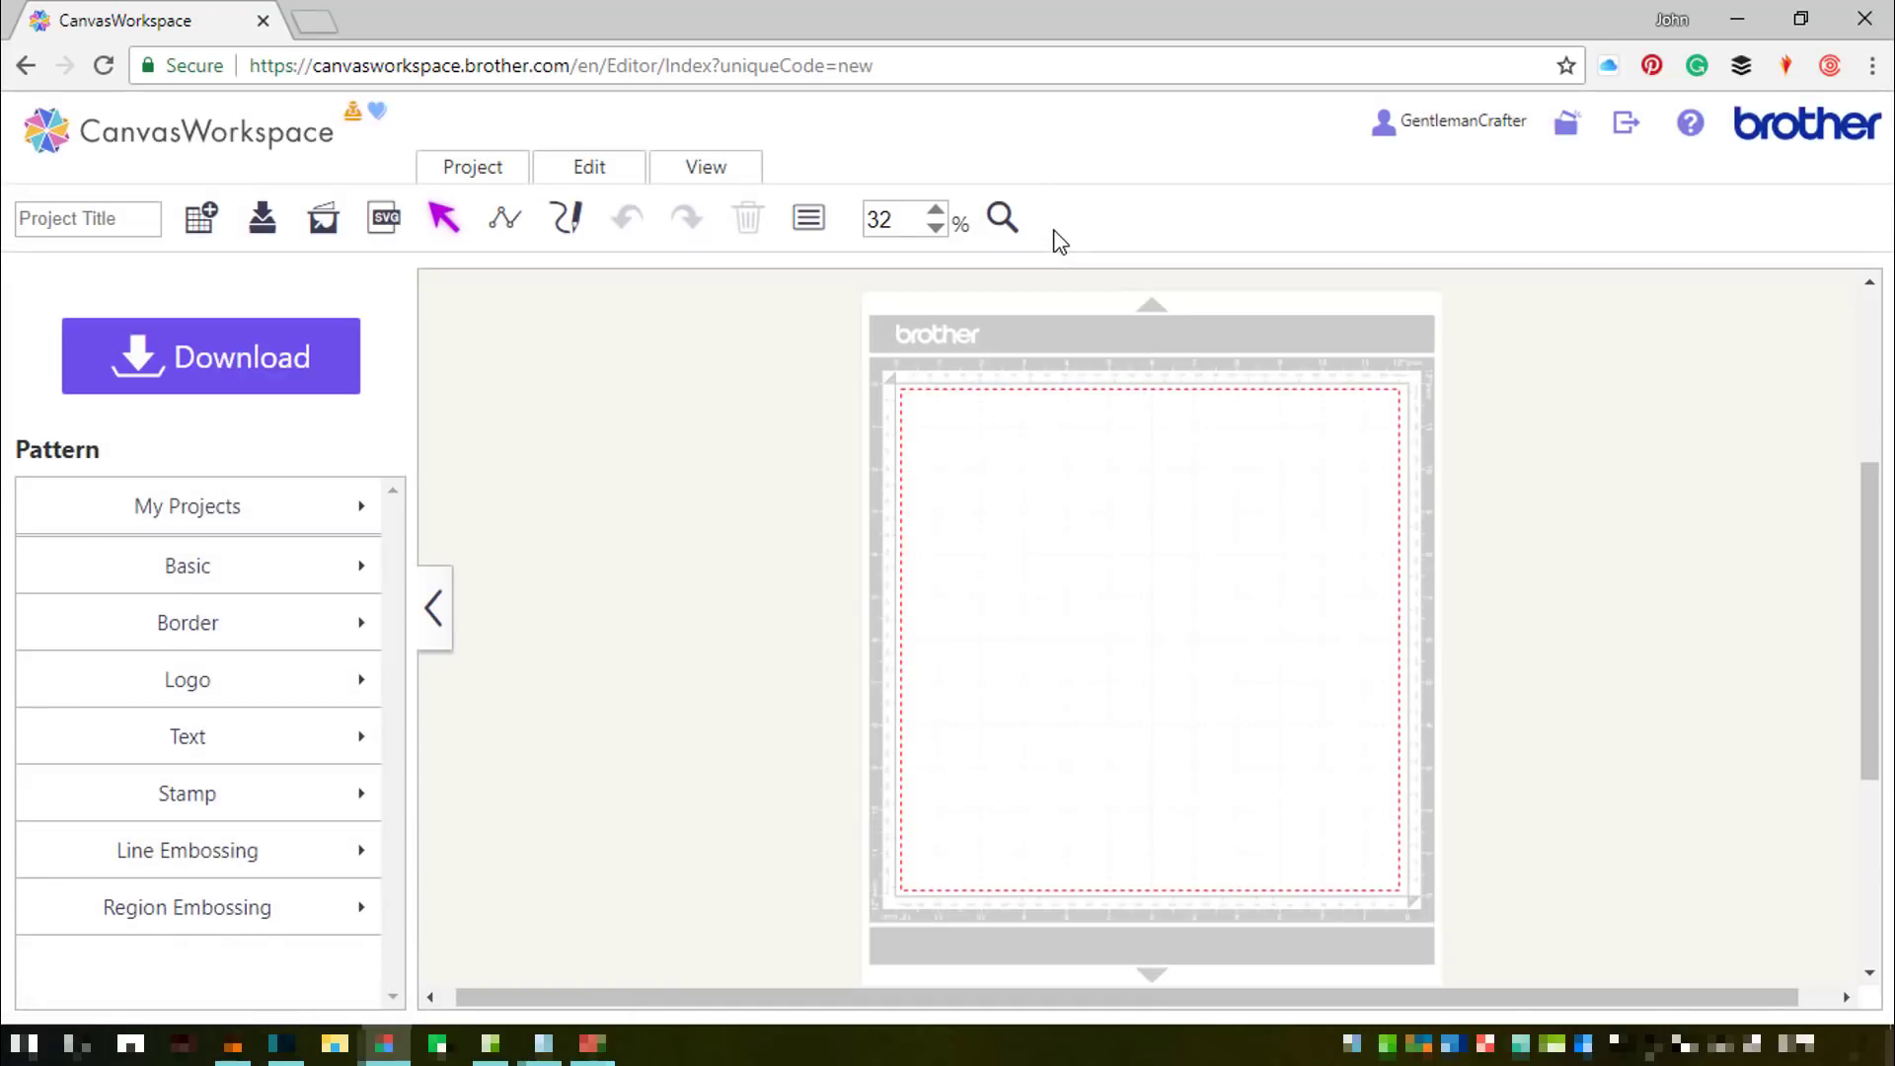
pyautogui.click(294, 590)
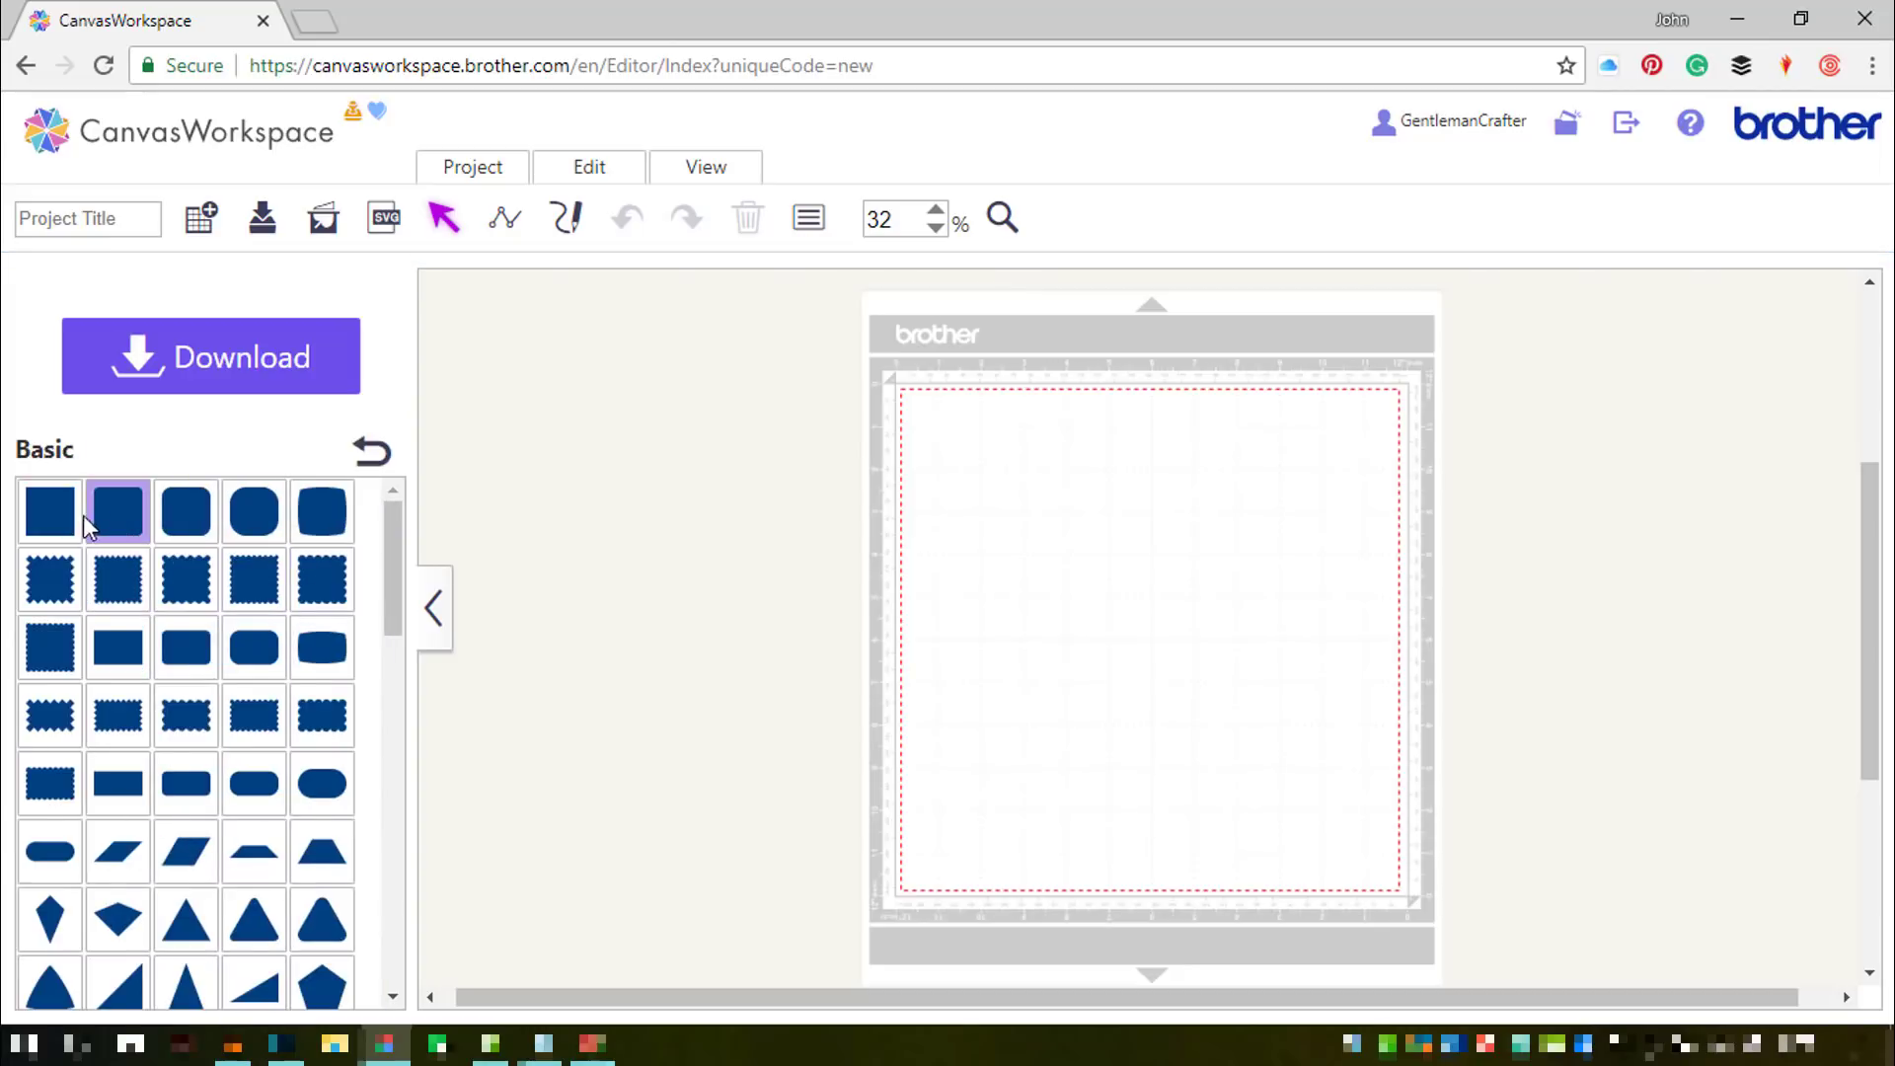
pyautogui.moveTo(67, 513); pyautogui.dragTo(726, 328)
# Step: Add a default text object below the square and collapse the pattern library
pyautogui.click(381, 452)
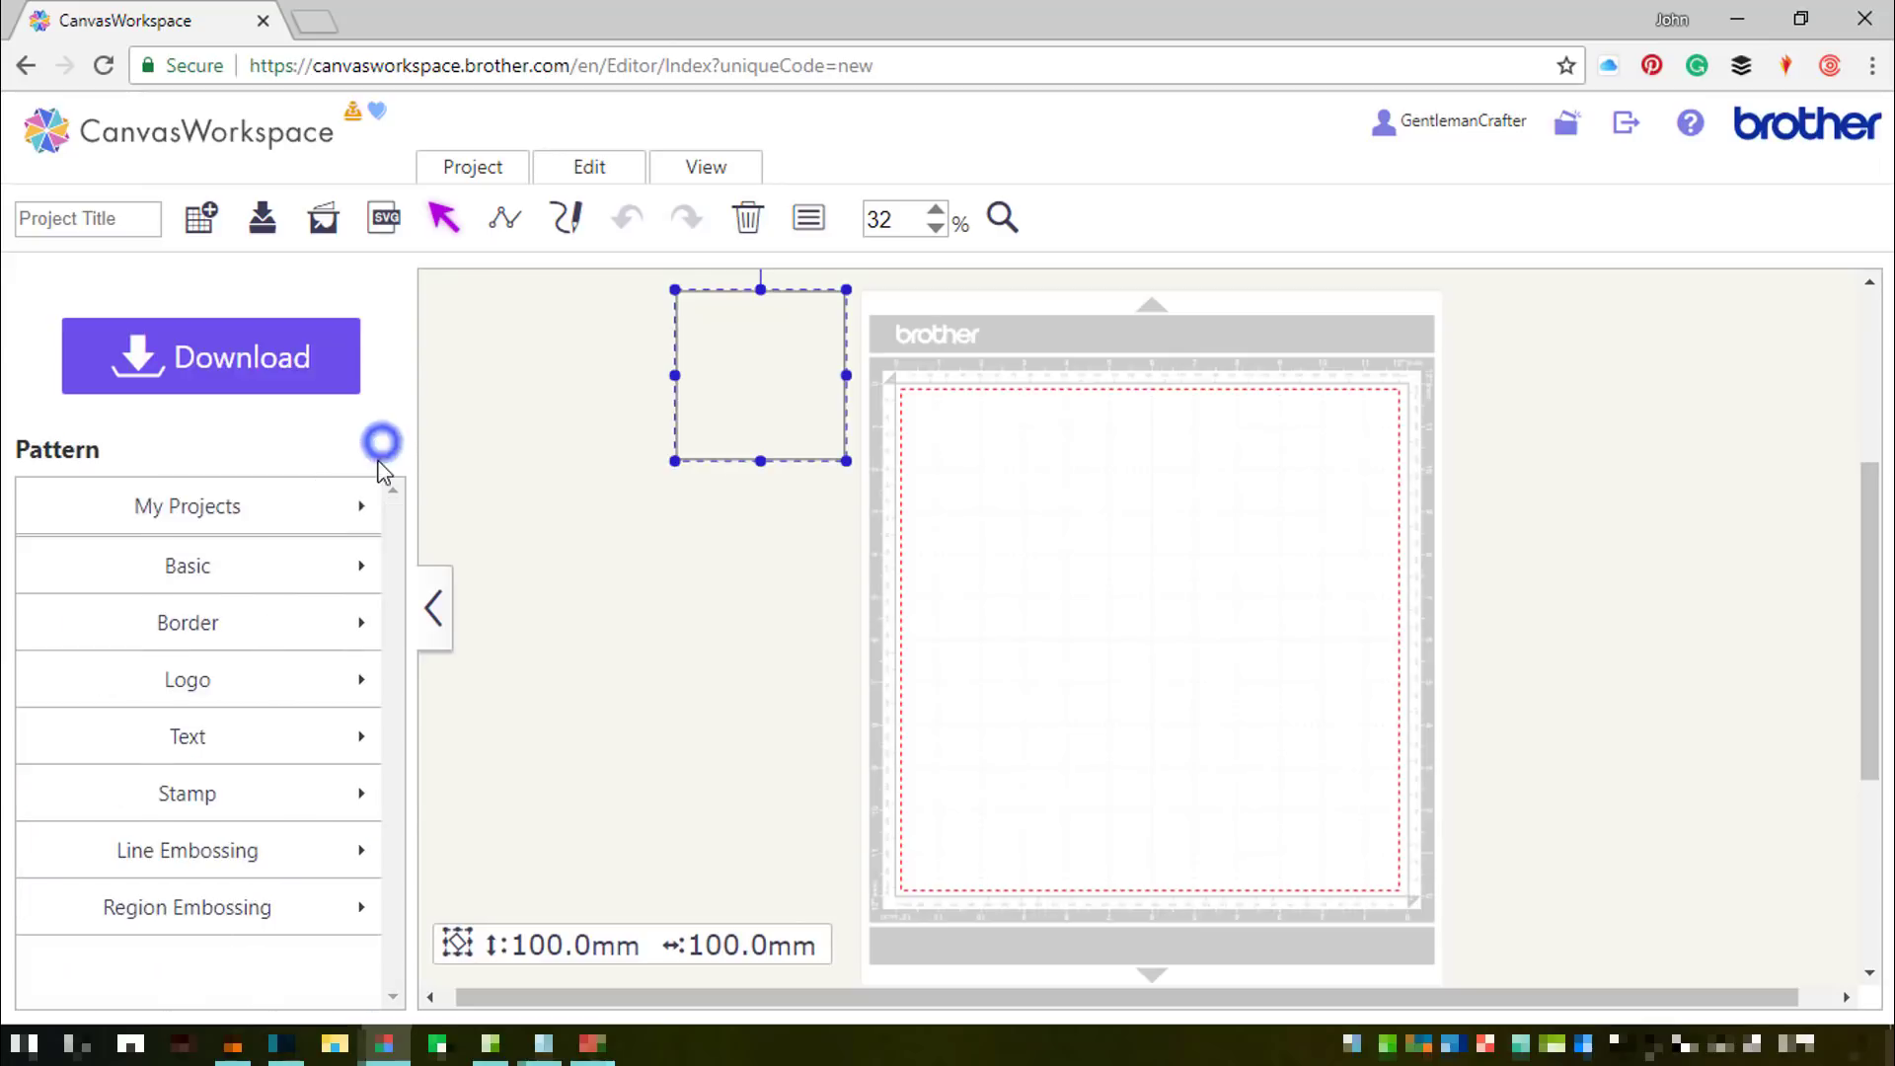
pyautogui.click(178, 745)
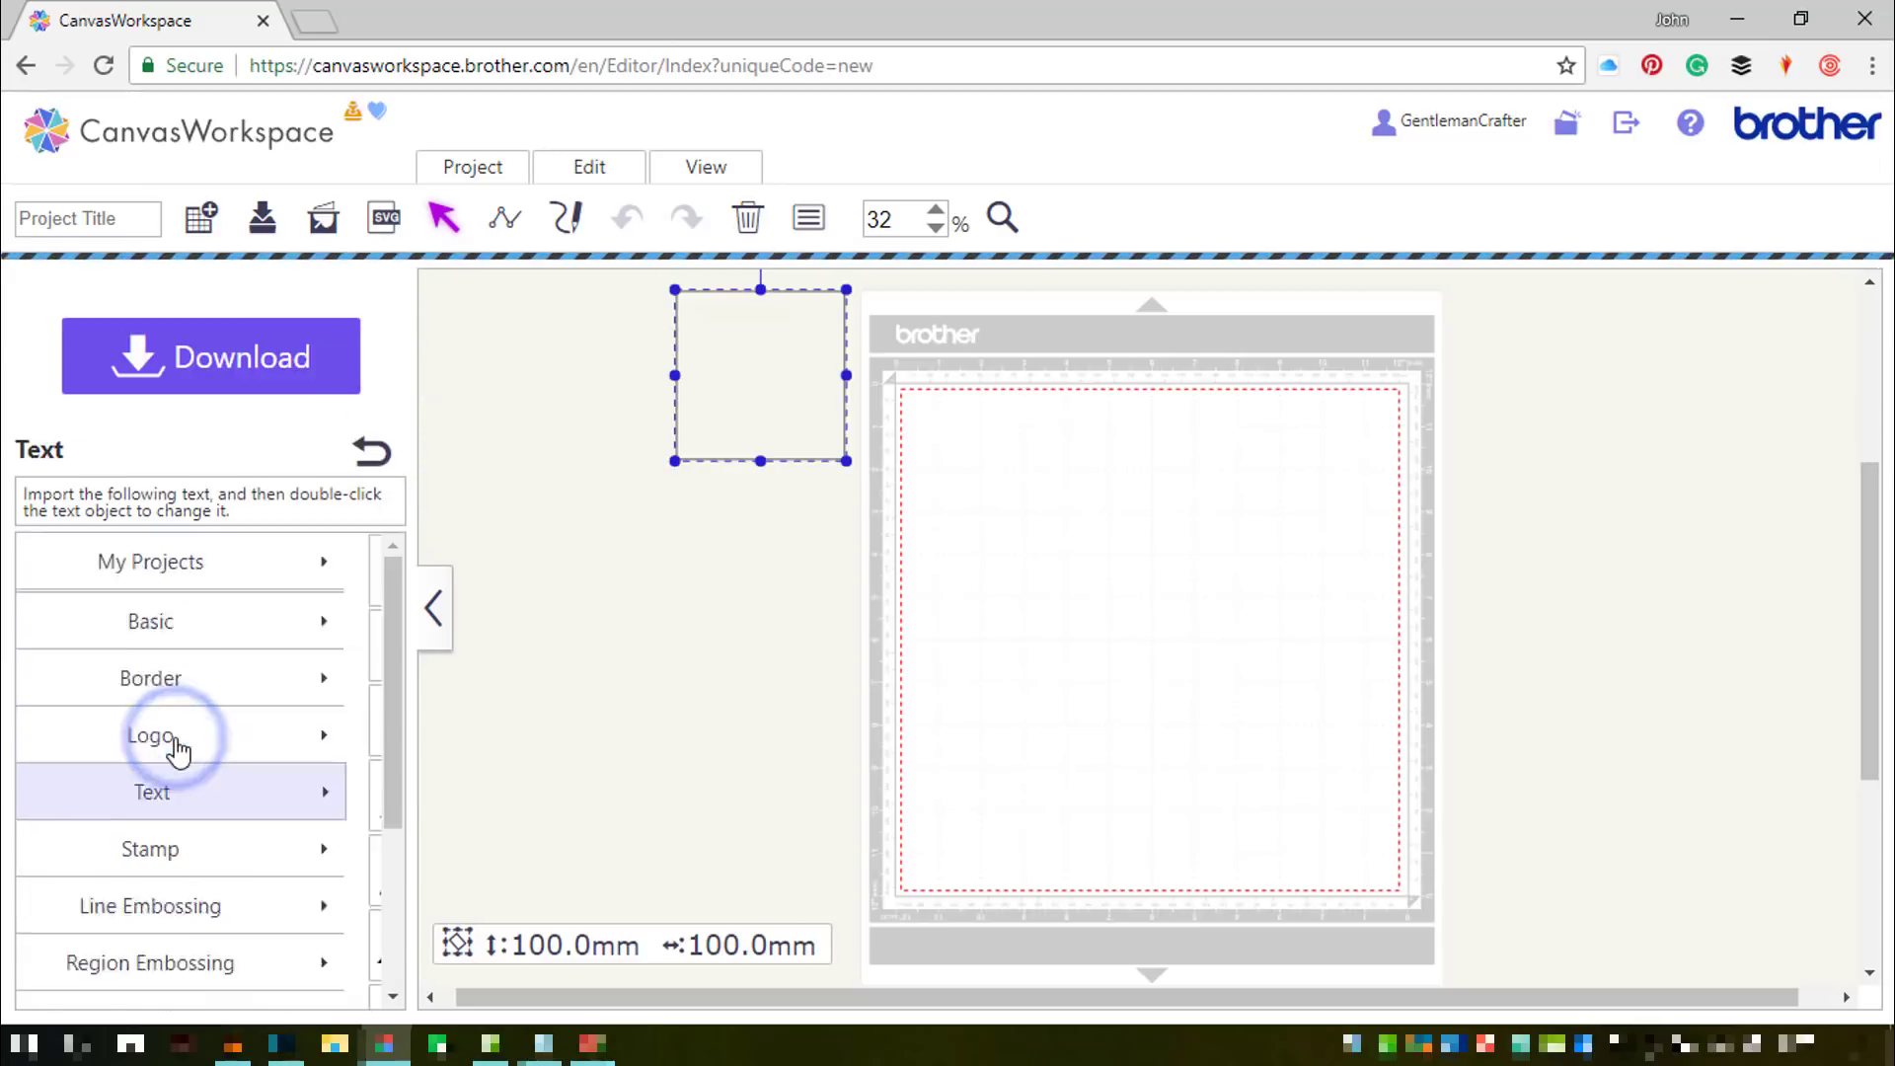
pyautogui.moveTo(114, 587); pyautogui.dragTo(738, 525)
pyautogui.click(367, 456)
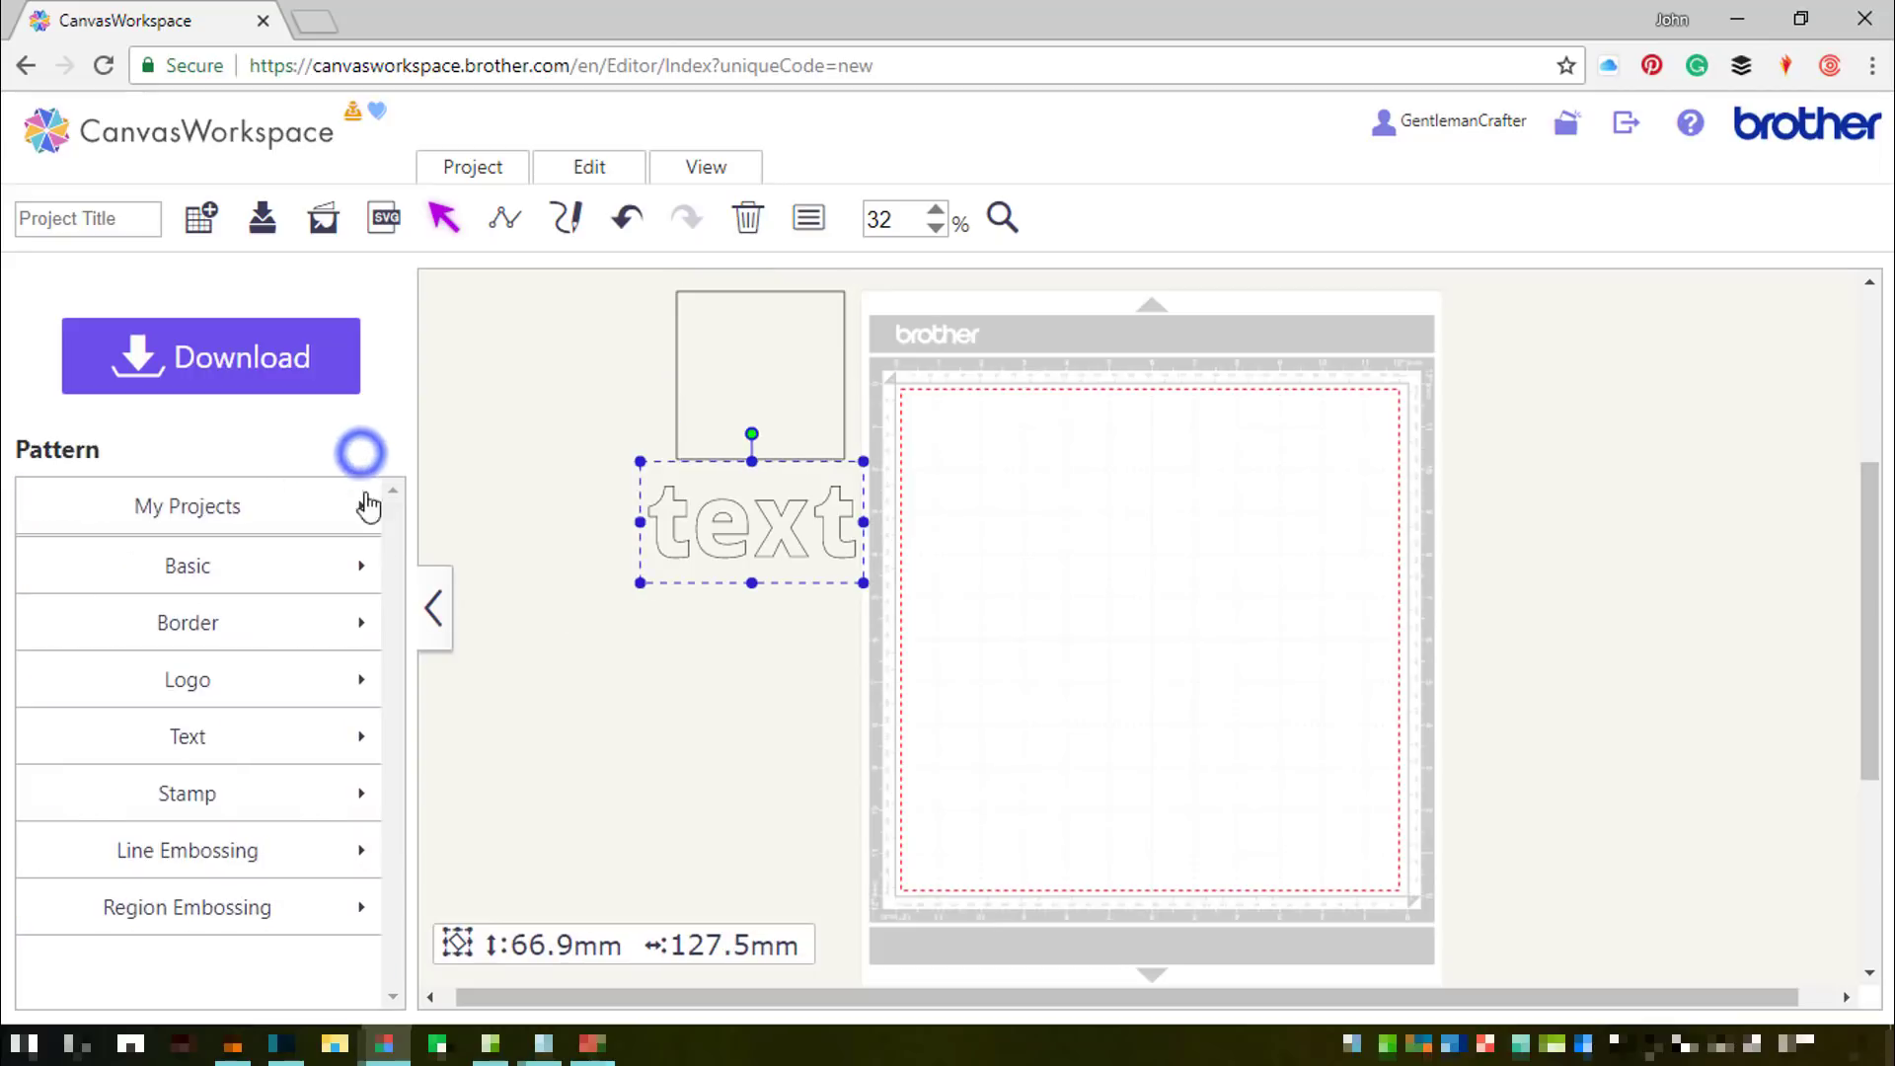
pyautogui.click(432, 606)
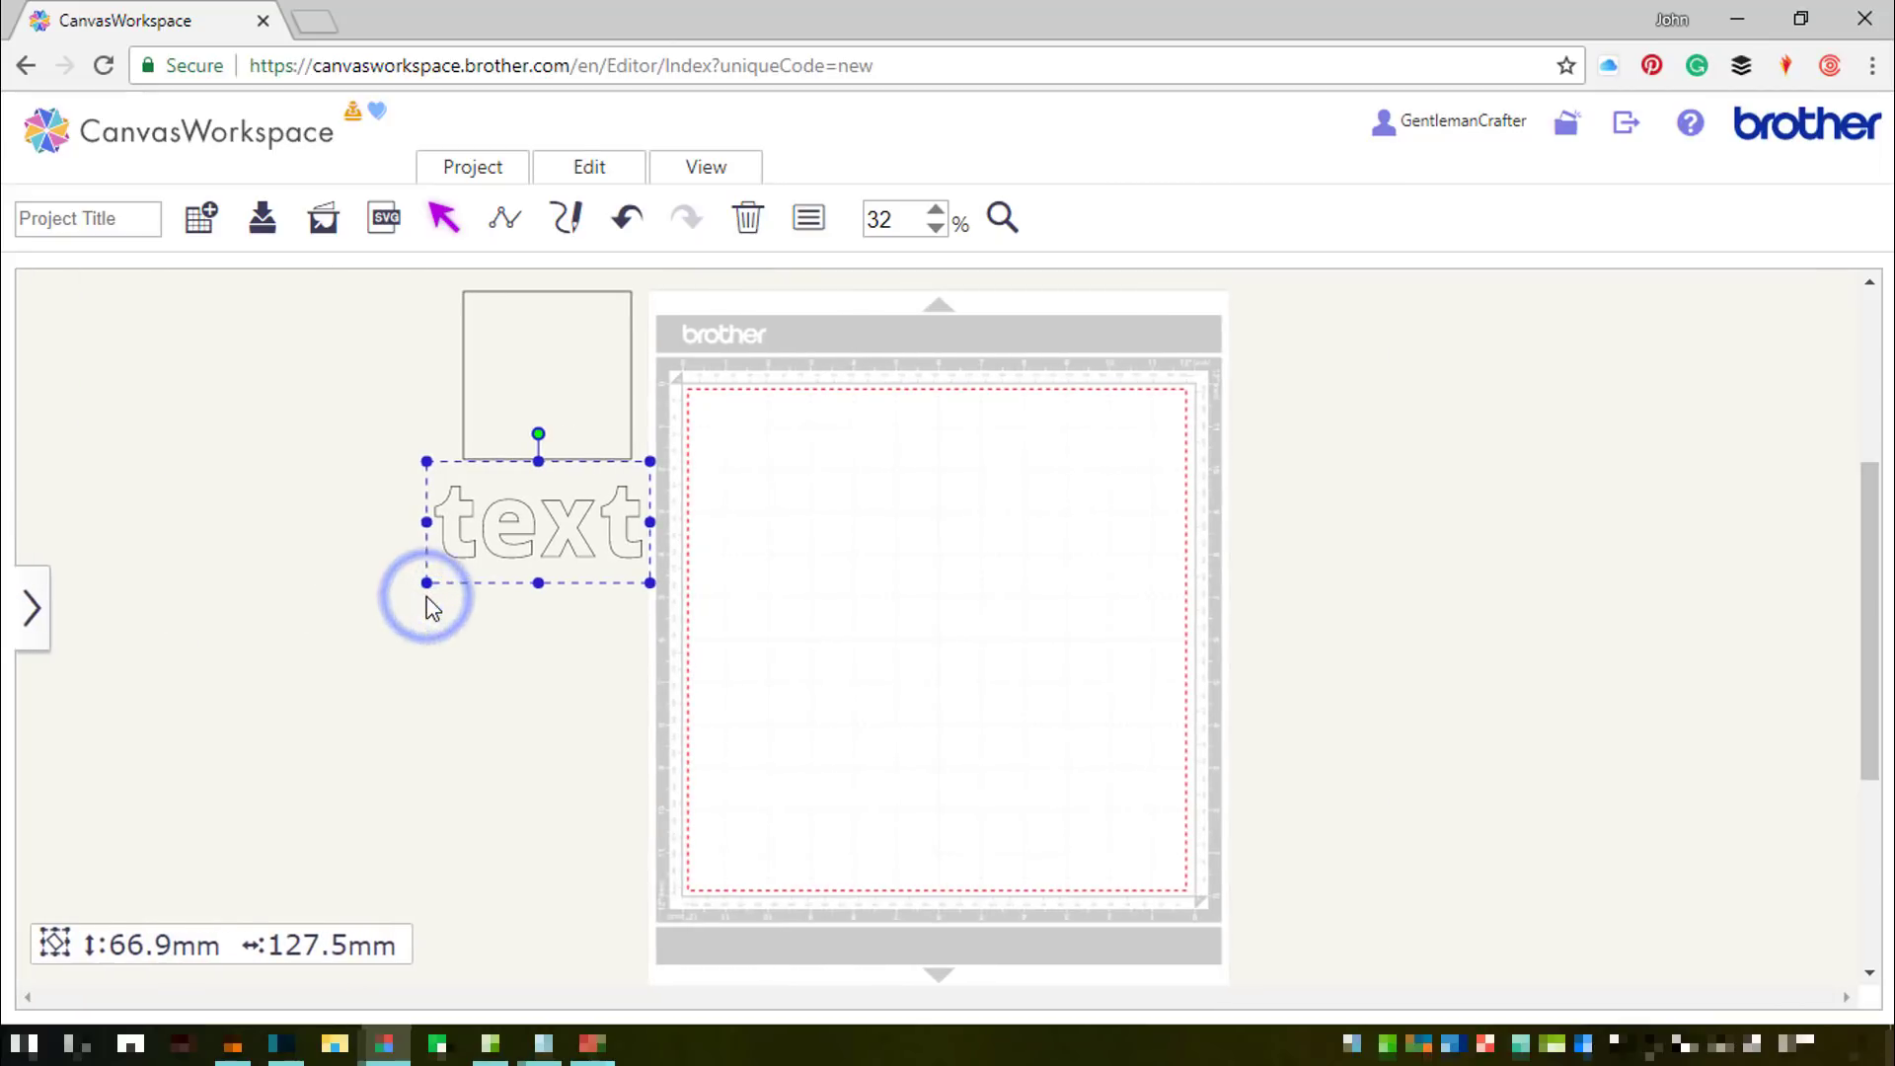
# Step: Duplicate the square, place one copy on the mat, and move the text directly beneath it
pyautogui.click(525, 355)
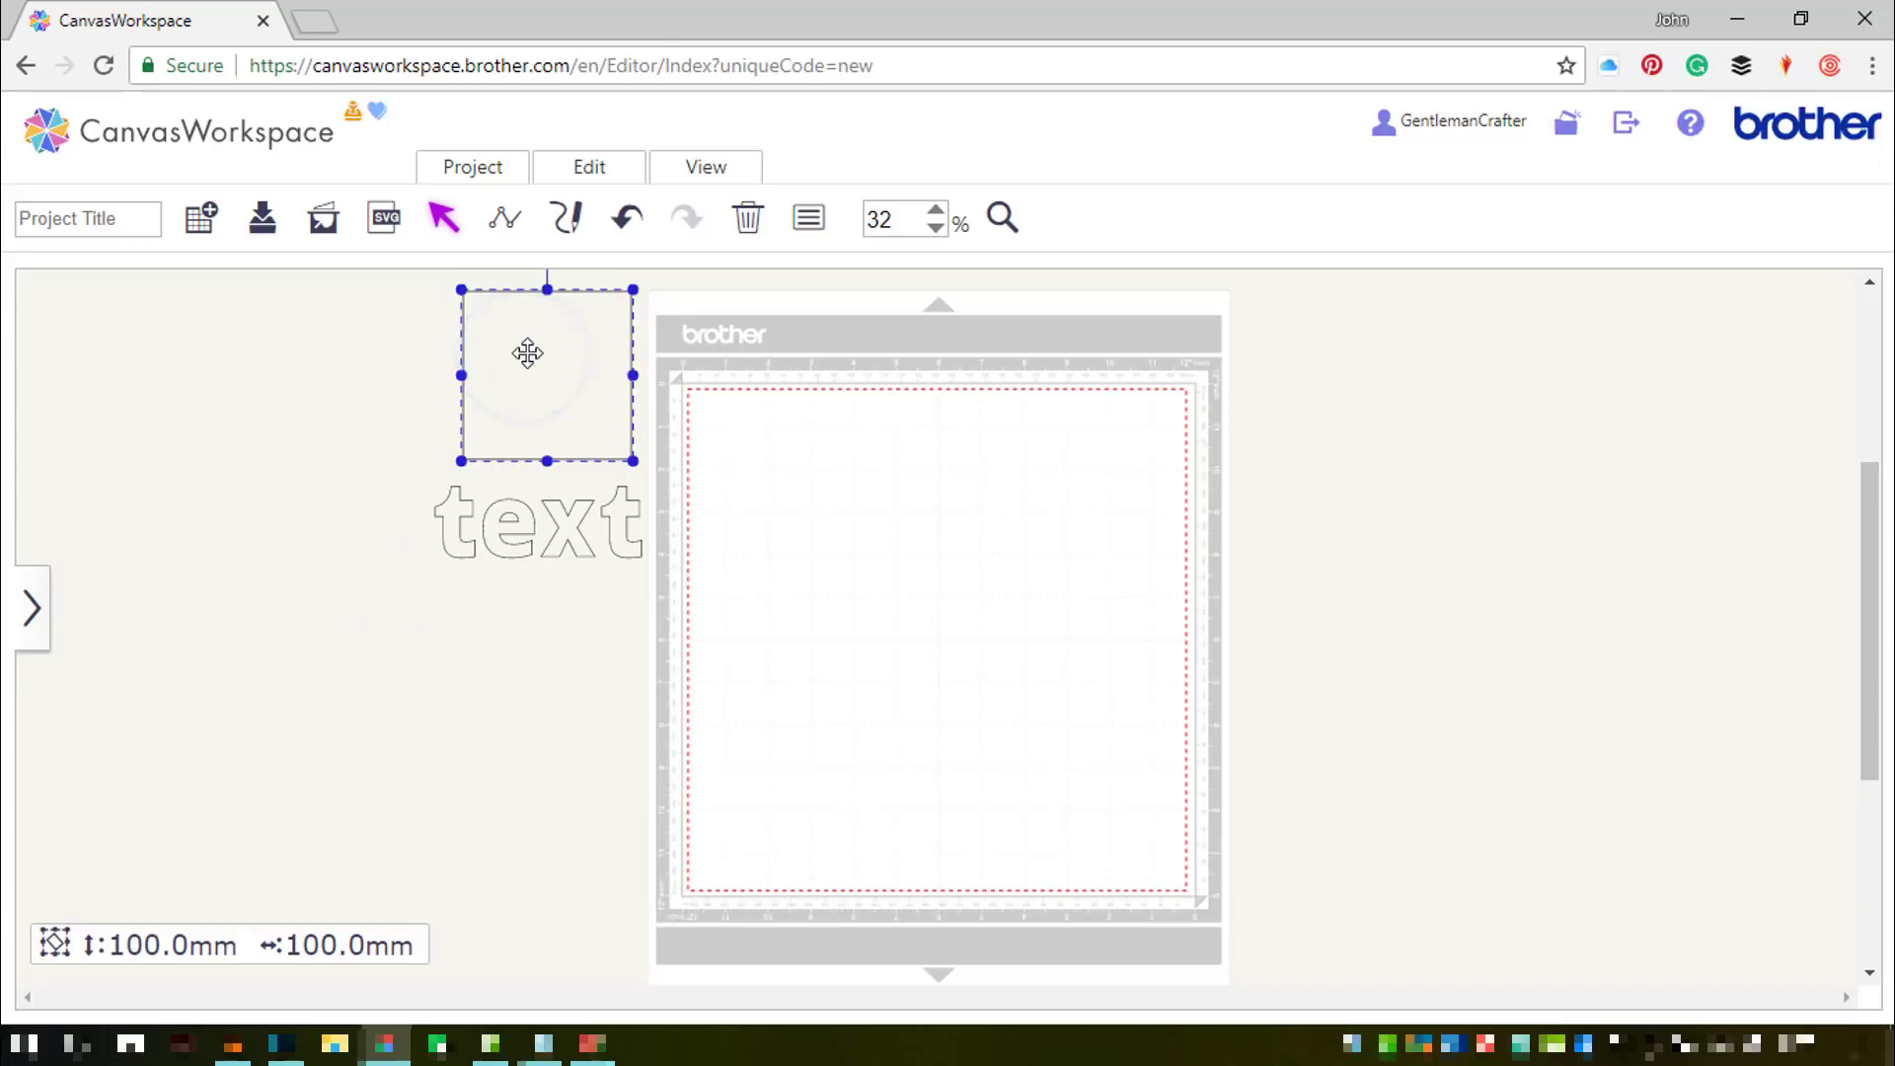
pyautogui.hotkey('ctrl', 'd')
pyautogui.moveTo(536, 368); pyautogui.dragTo(884, 472)
pyautogui.moveTo(611, 520); pyautogui.dragTo(991, 647)
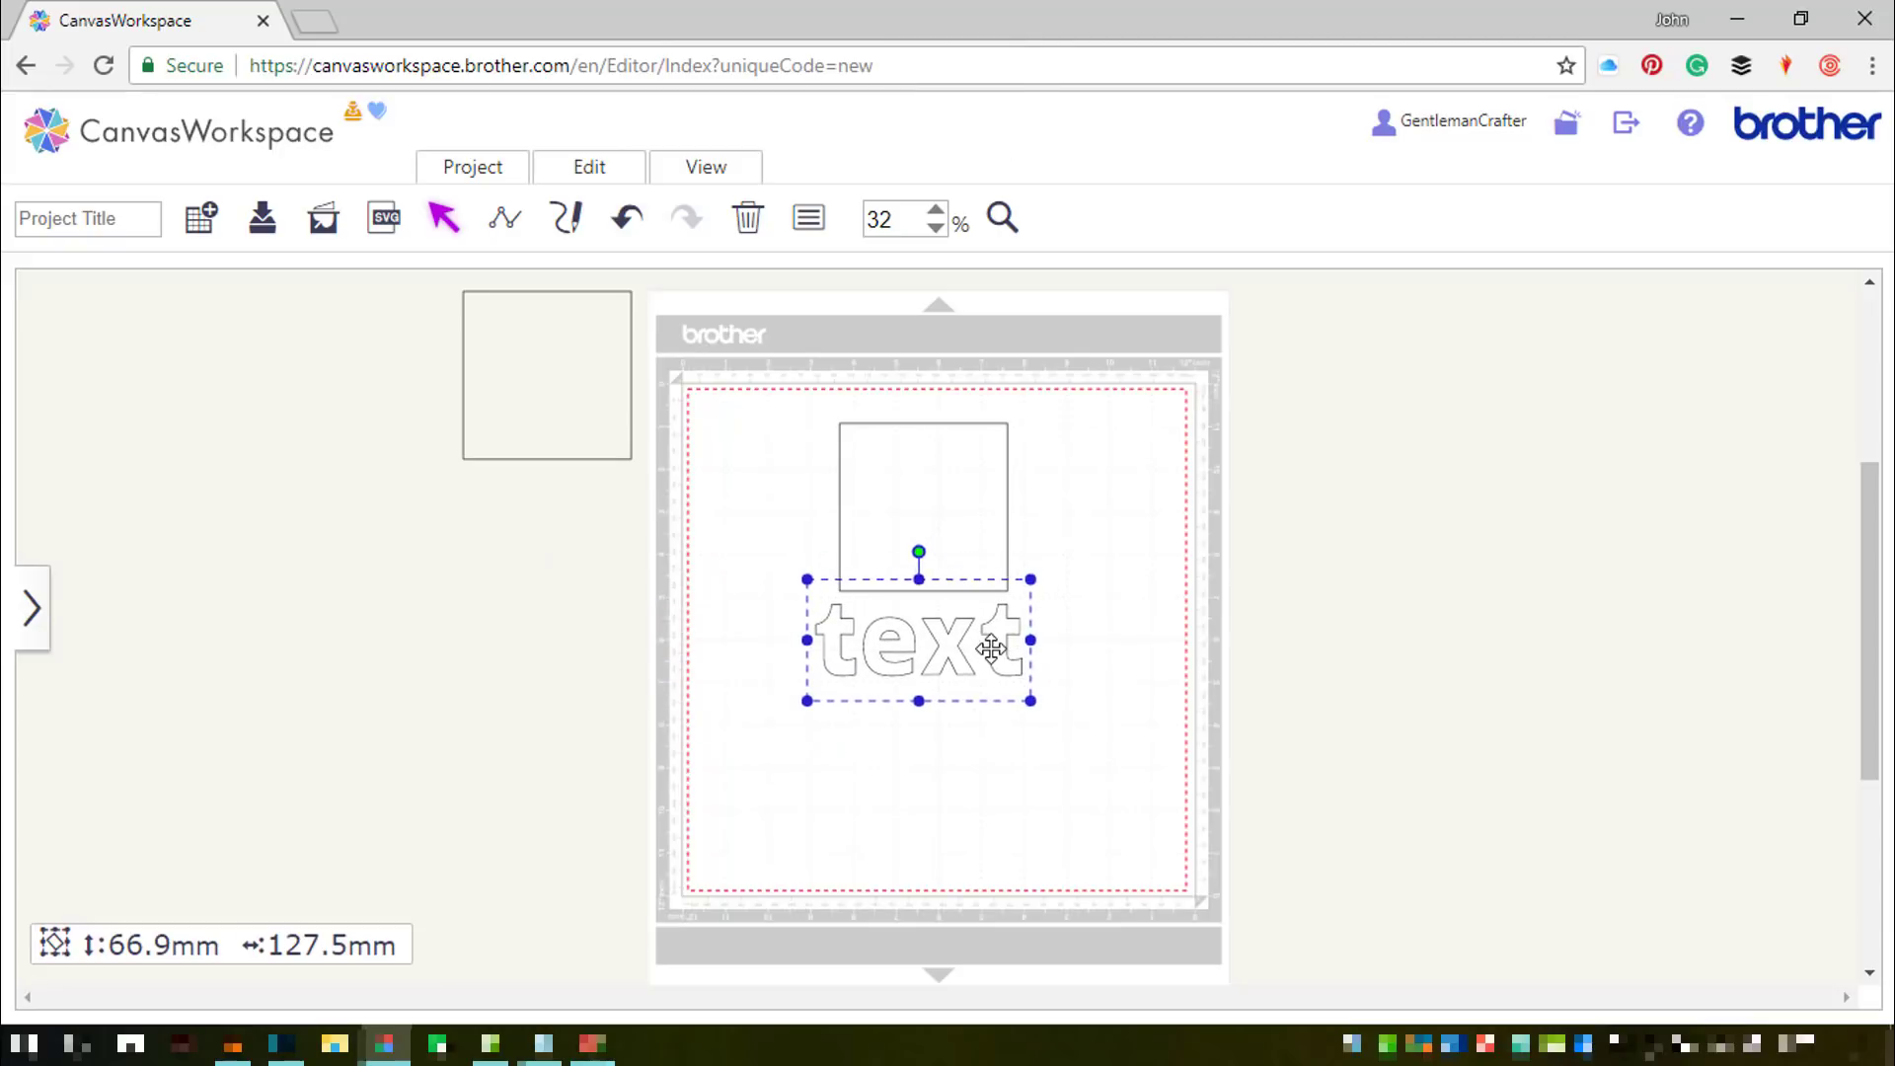
# Step: Set the line colour of the mat square and the text to green
pyautogui.click(1069, 647)
pyautogui.moveTo(1137, 699); pyautogui.dragTo(923, 515)
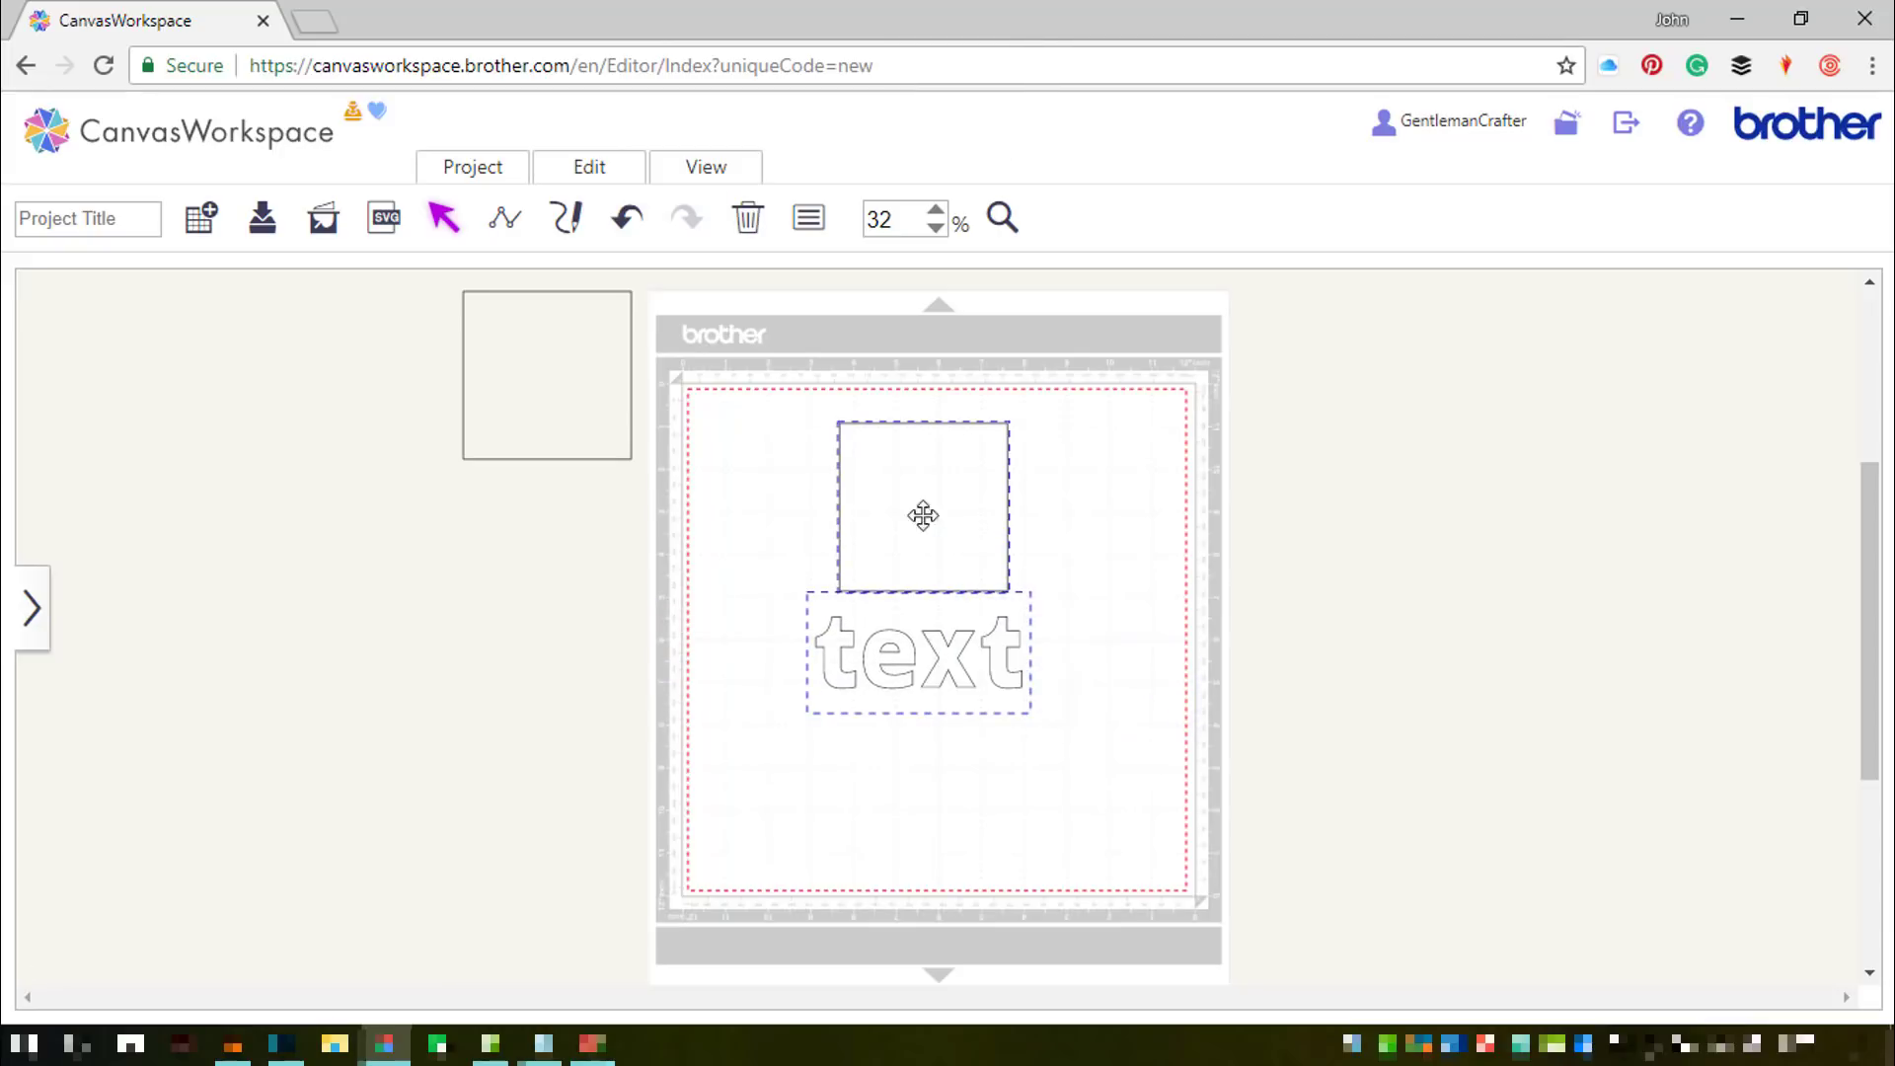
pyautogui.click(809, 222)
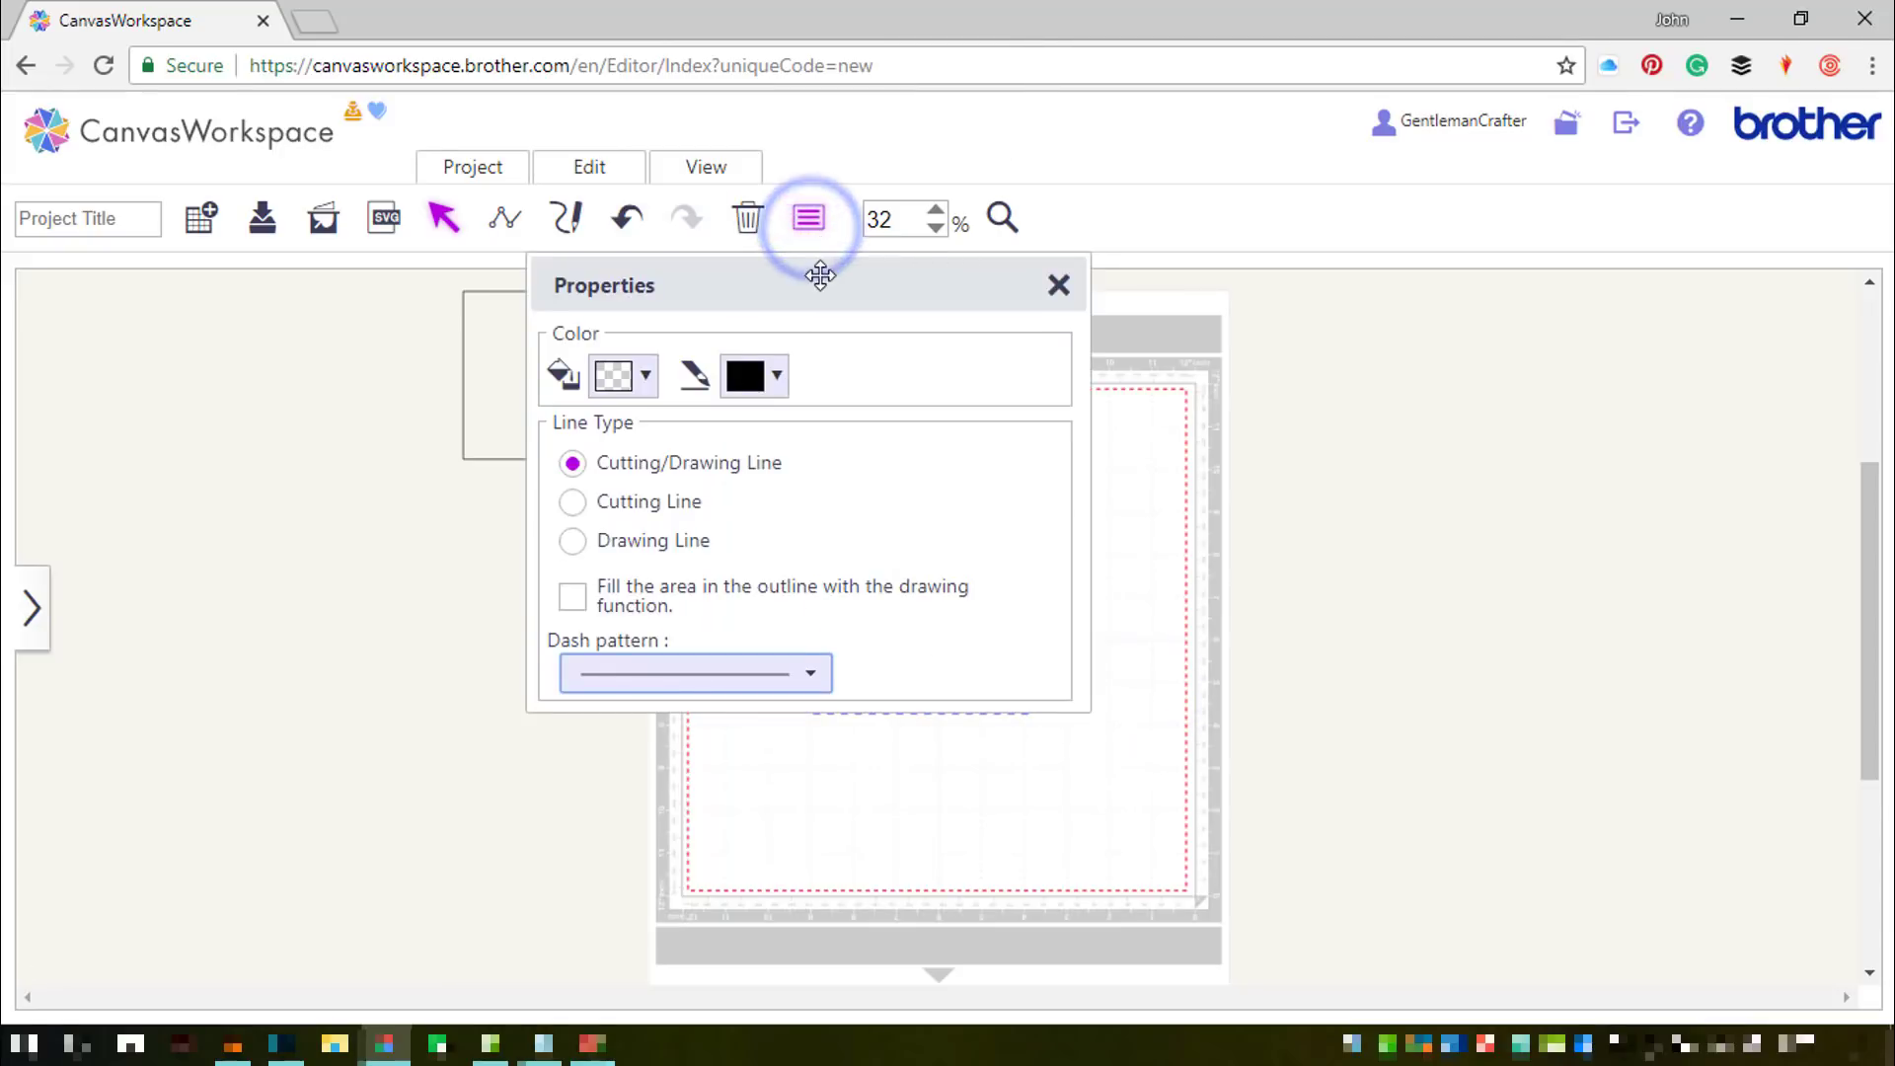
pyautogui.moveTo(823, 282); pyautogui.dragTo(387, 355)
pyautogui.click(480, 298)
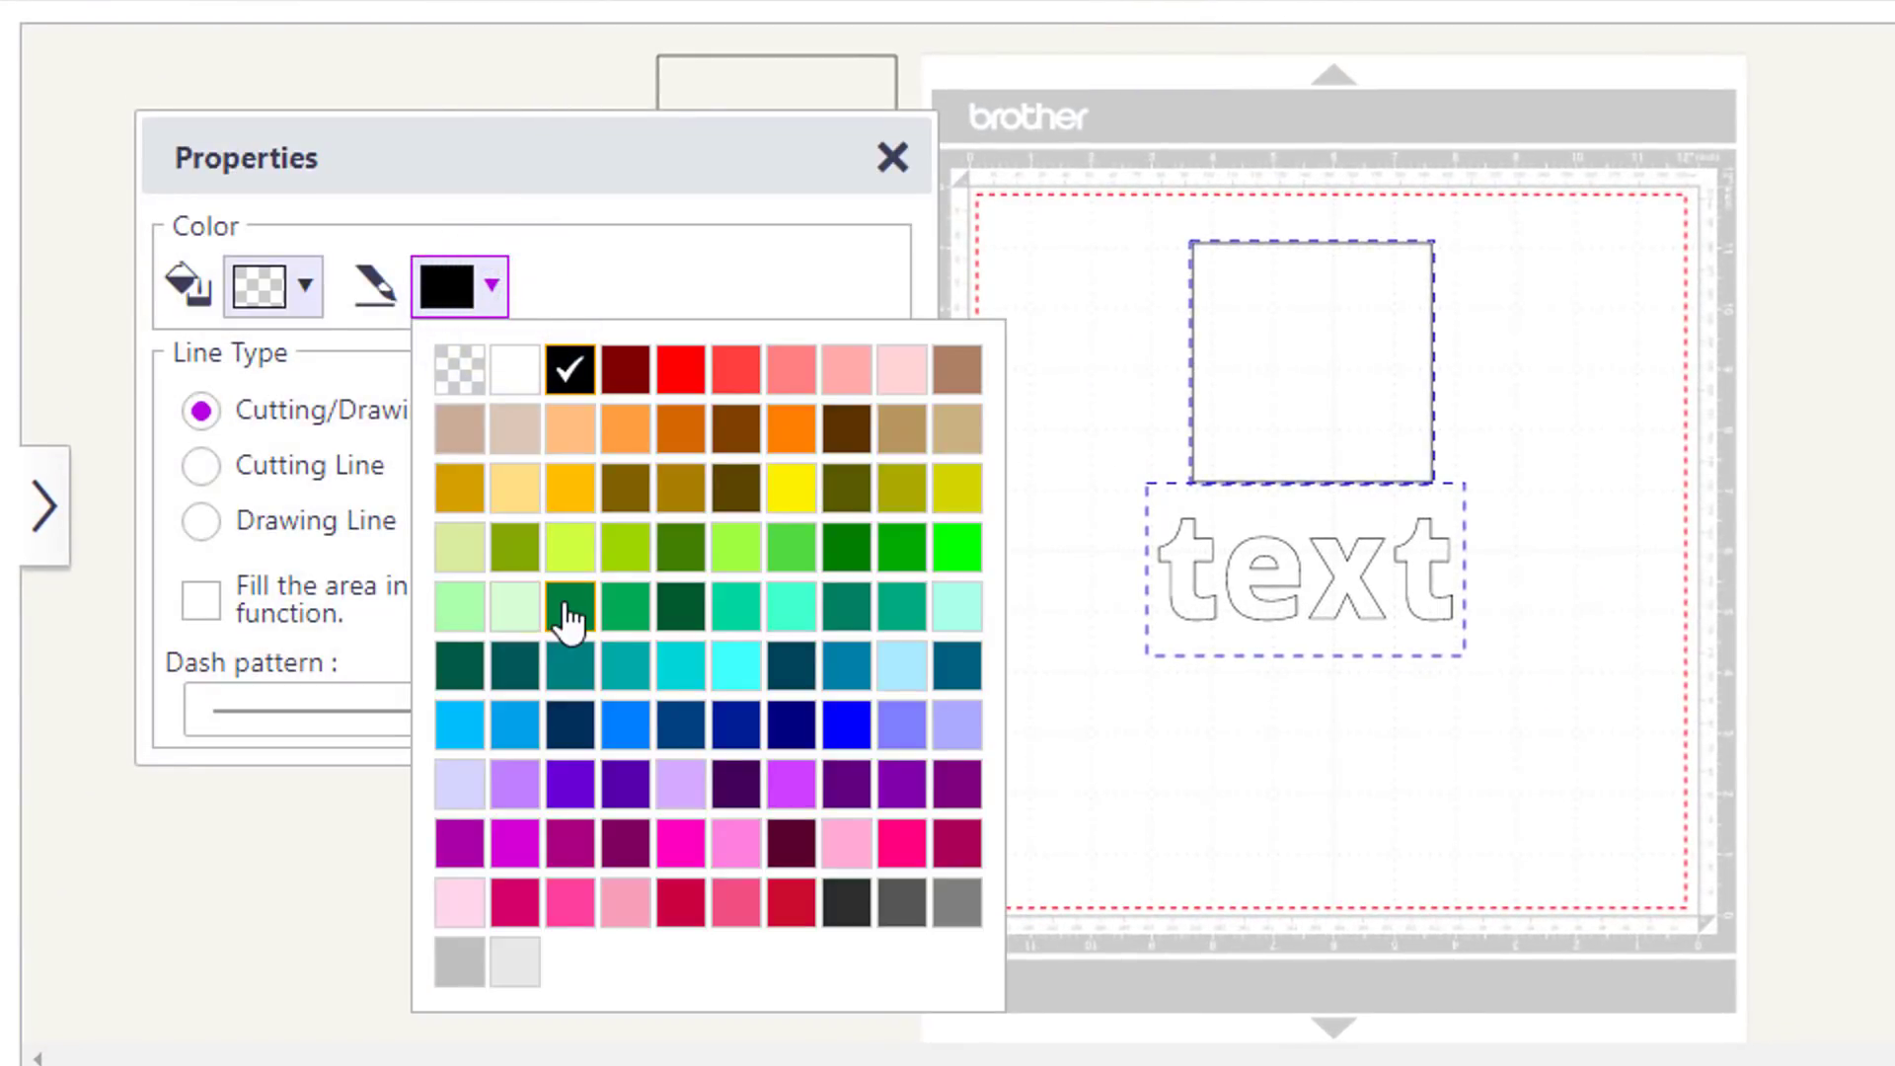
pyautogui.click(620, 618)
# Step: Fill the mat square and the text with the same green and make their line colour transparent
pyautogui.click(306, 288)
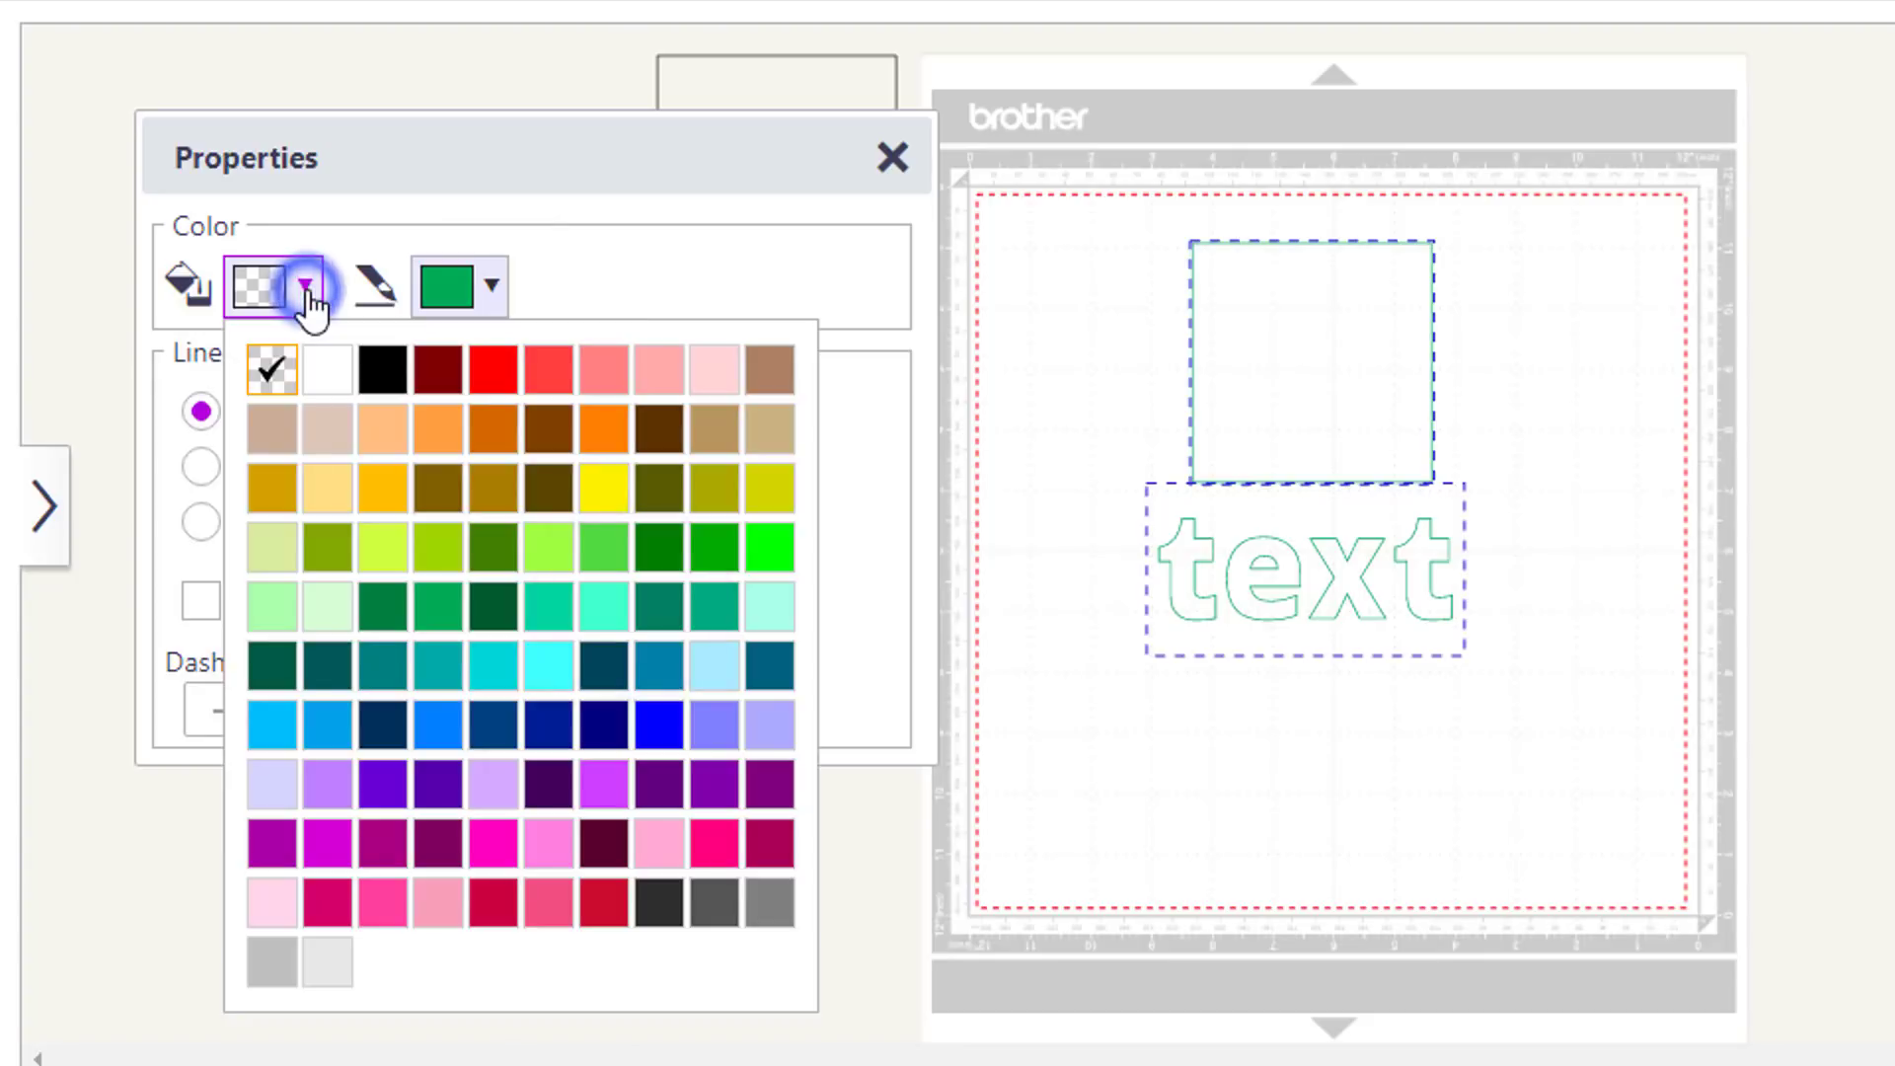
pyautogui.click(306, 288)
pyautogui.click(306, 288)
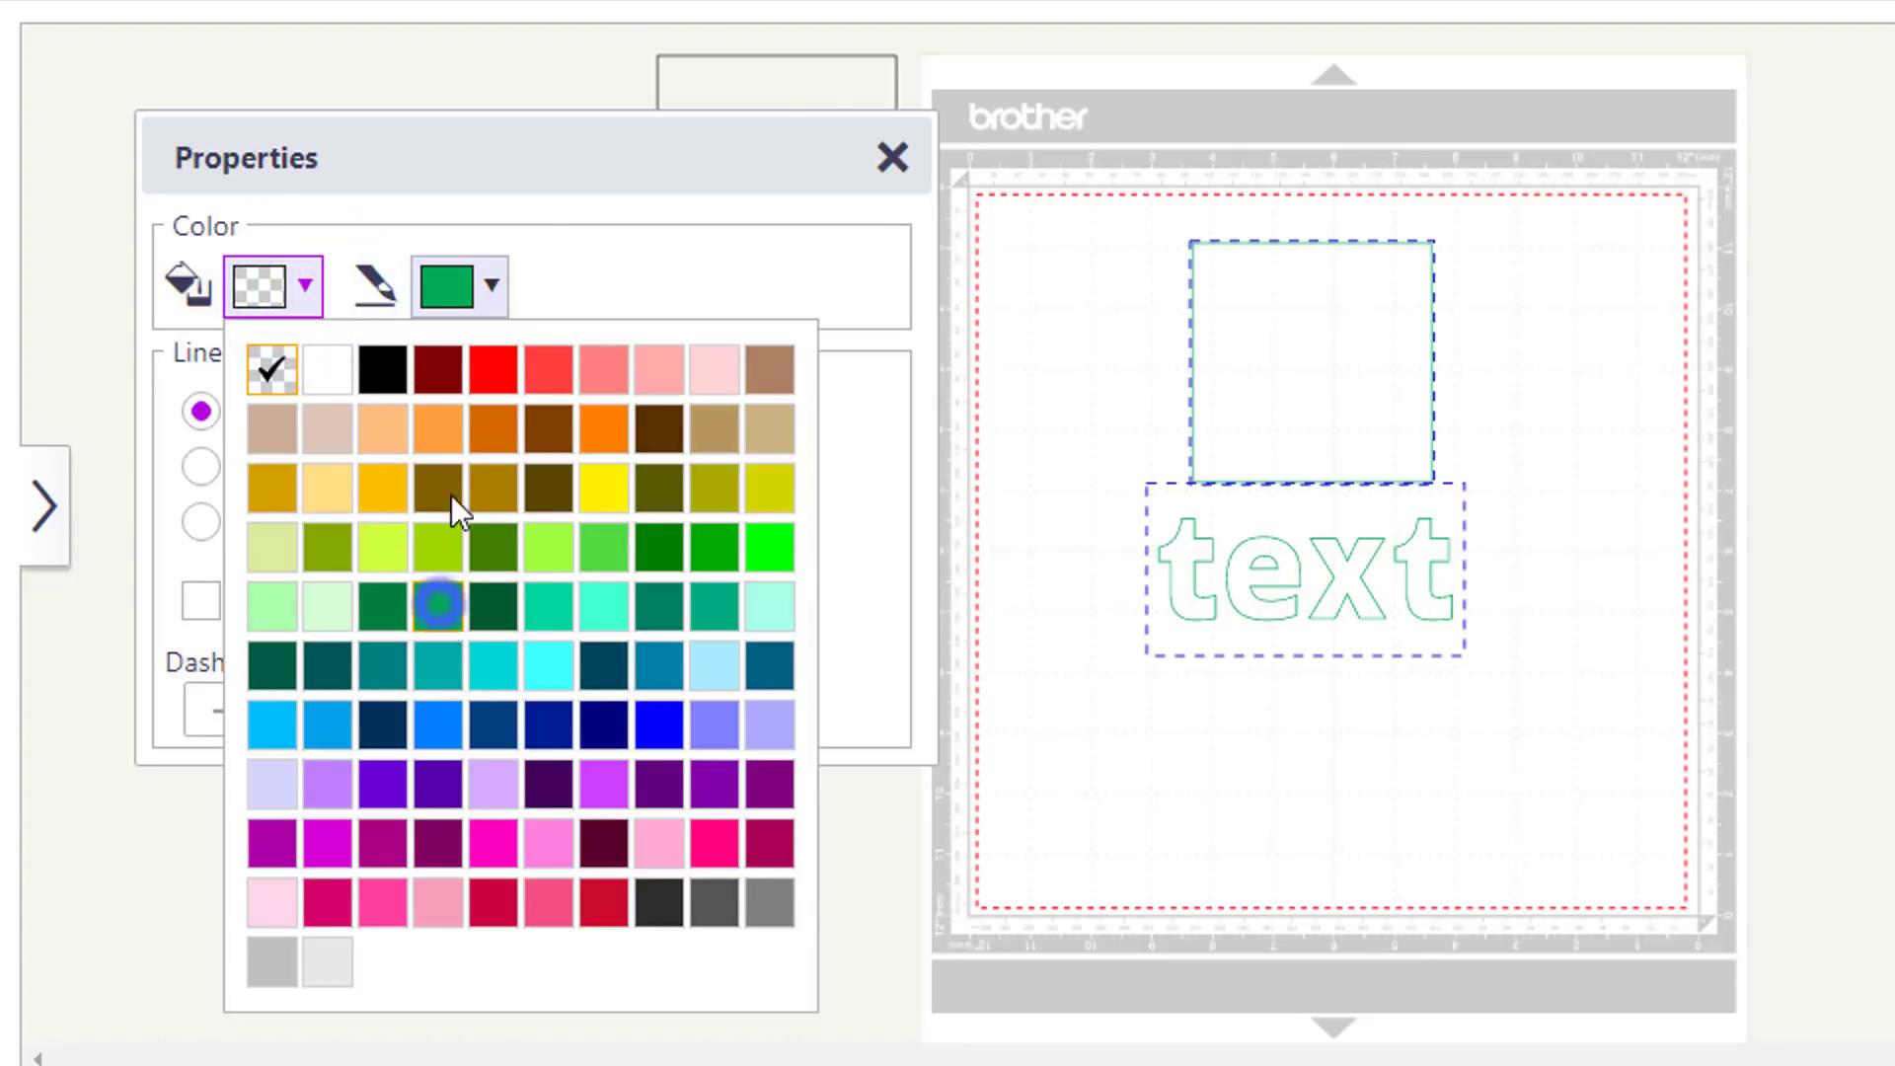
pyautogui.click(438, 604)
pyautogui.click(484, 286)
pyautogui.click(464, 367)
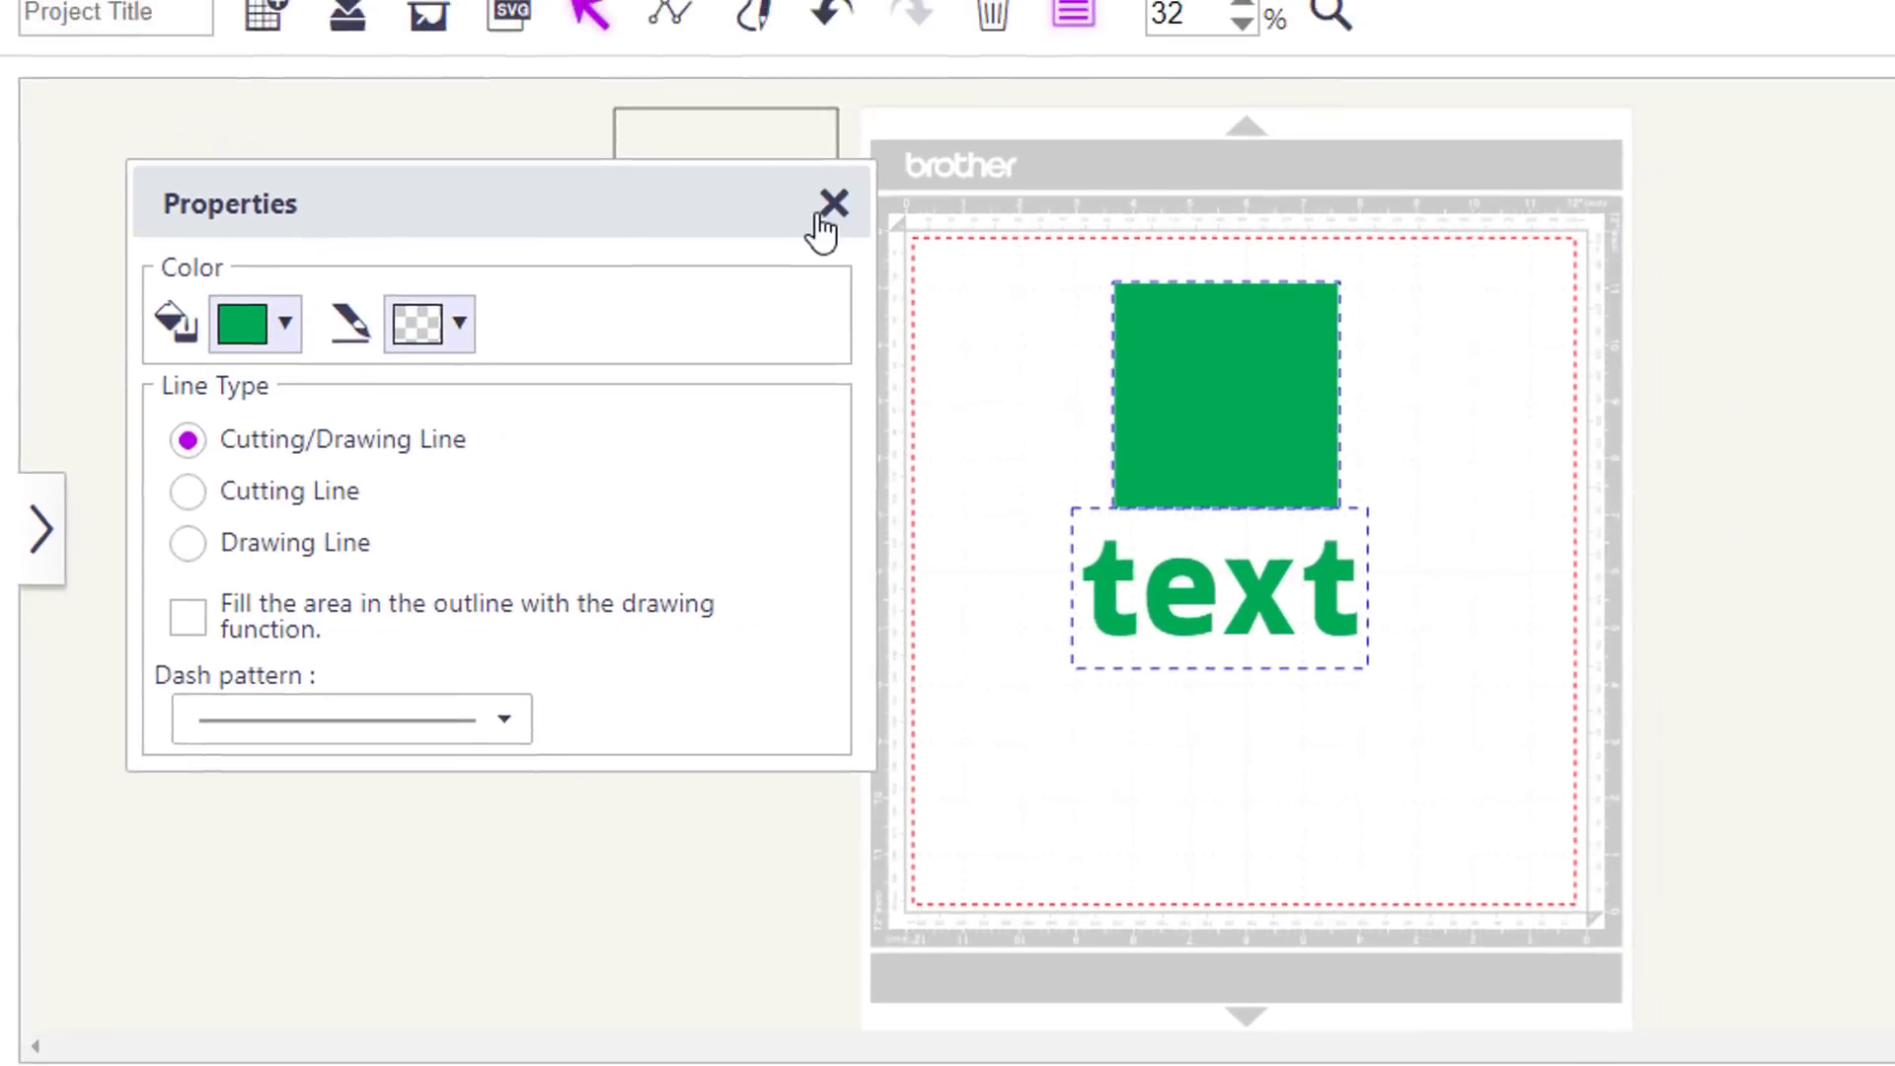
pyautogui.click(892, 157)
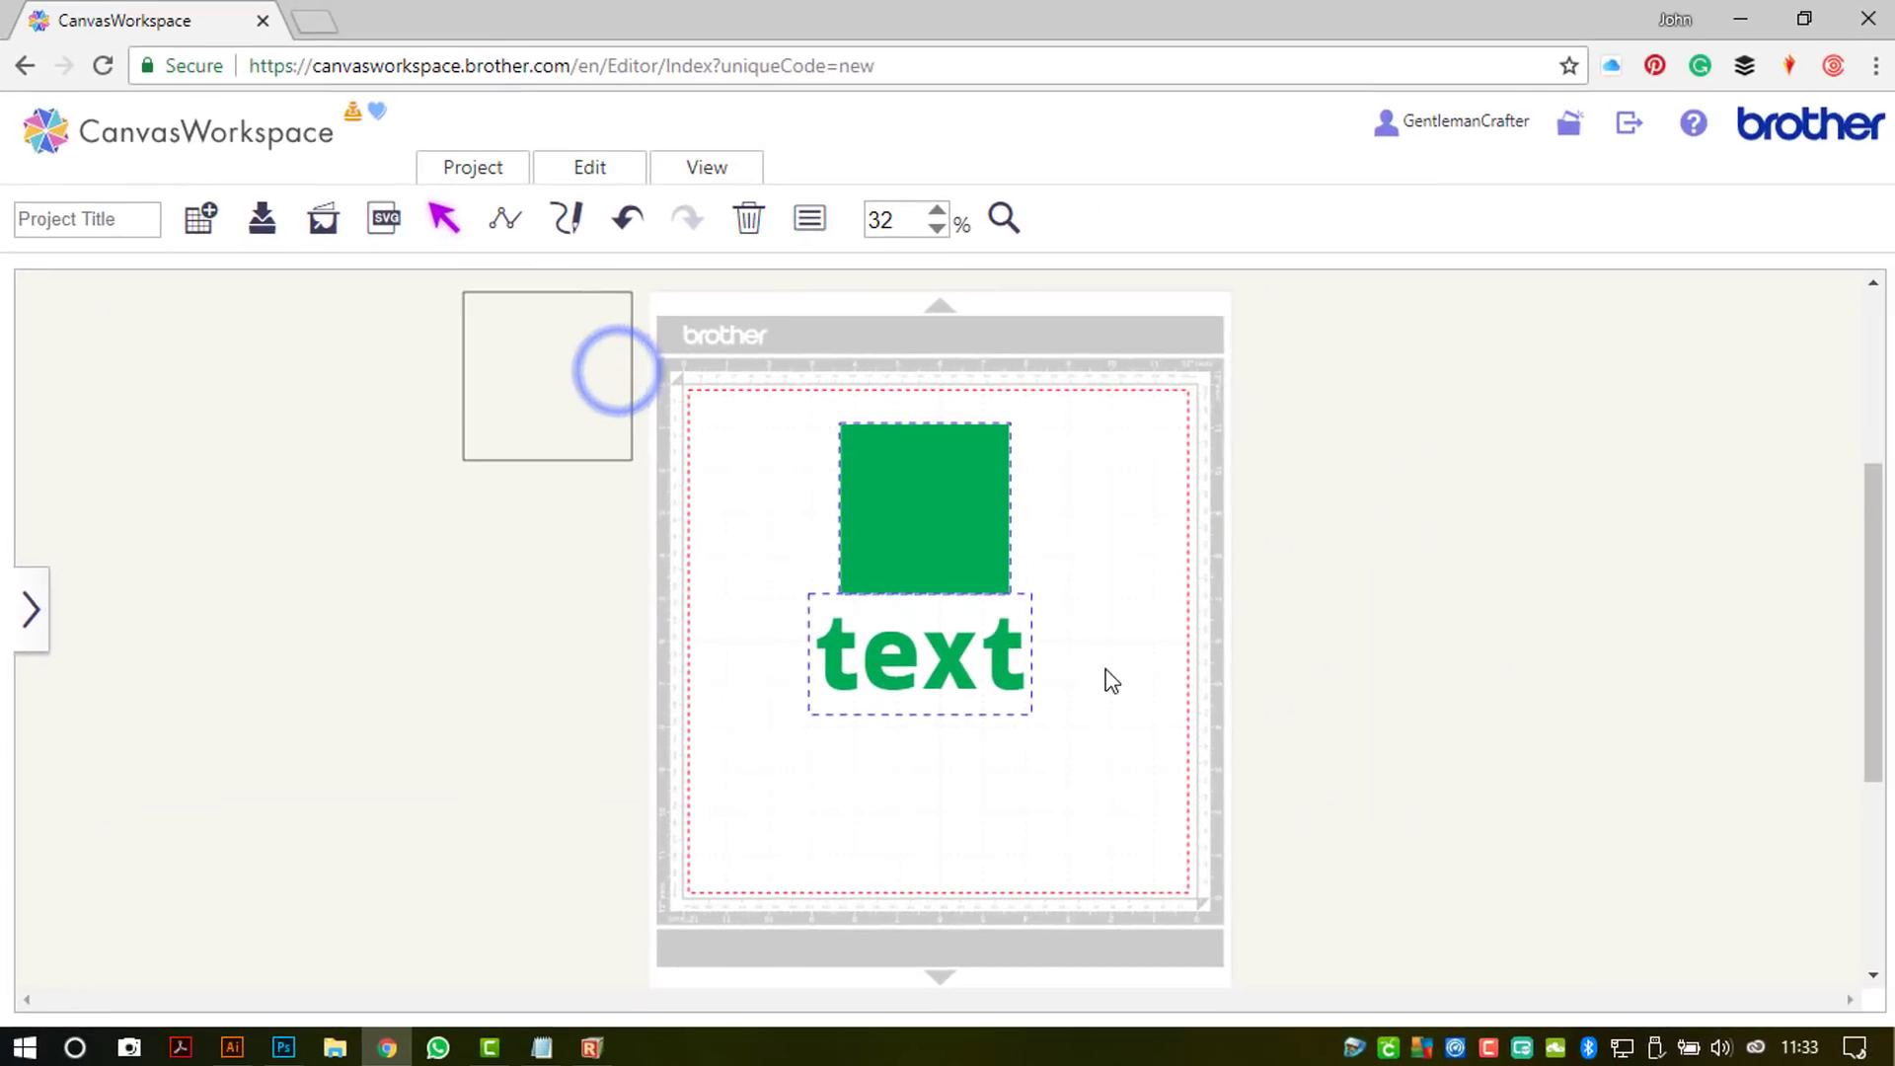
pyautogui.click(1106, 671)
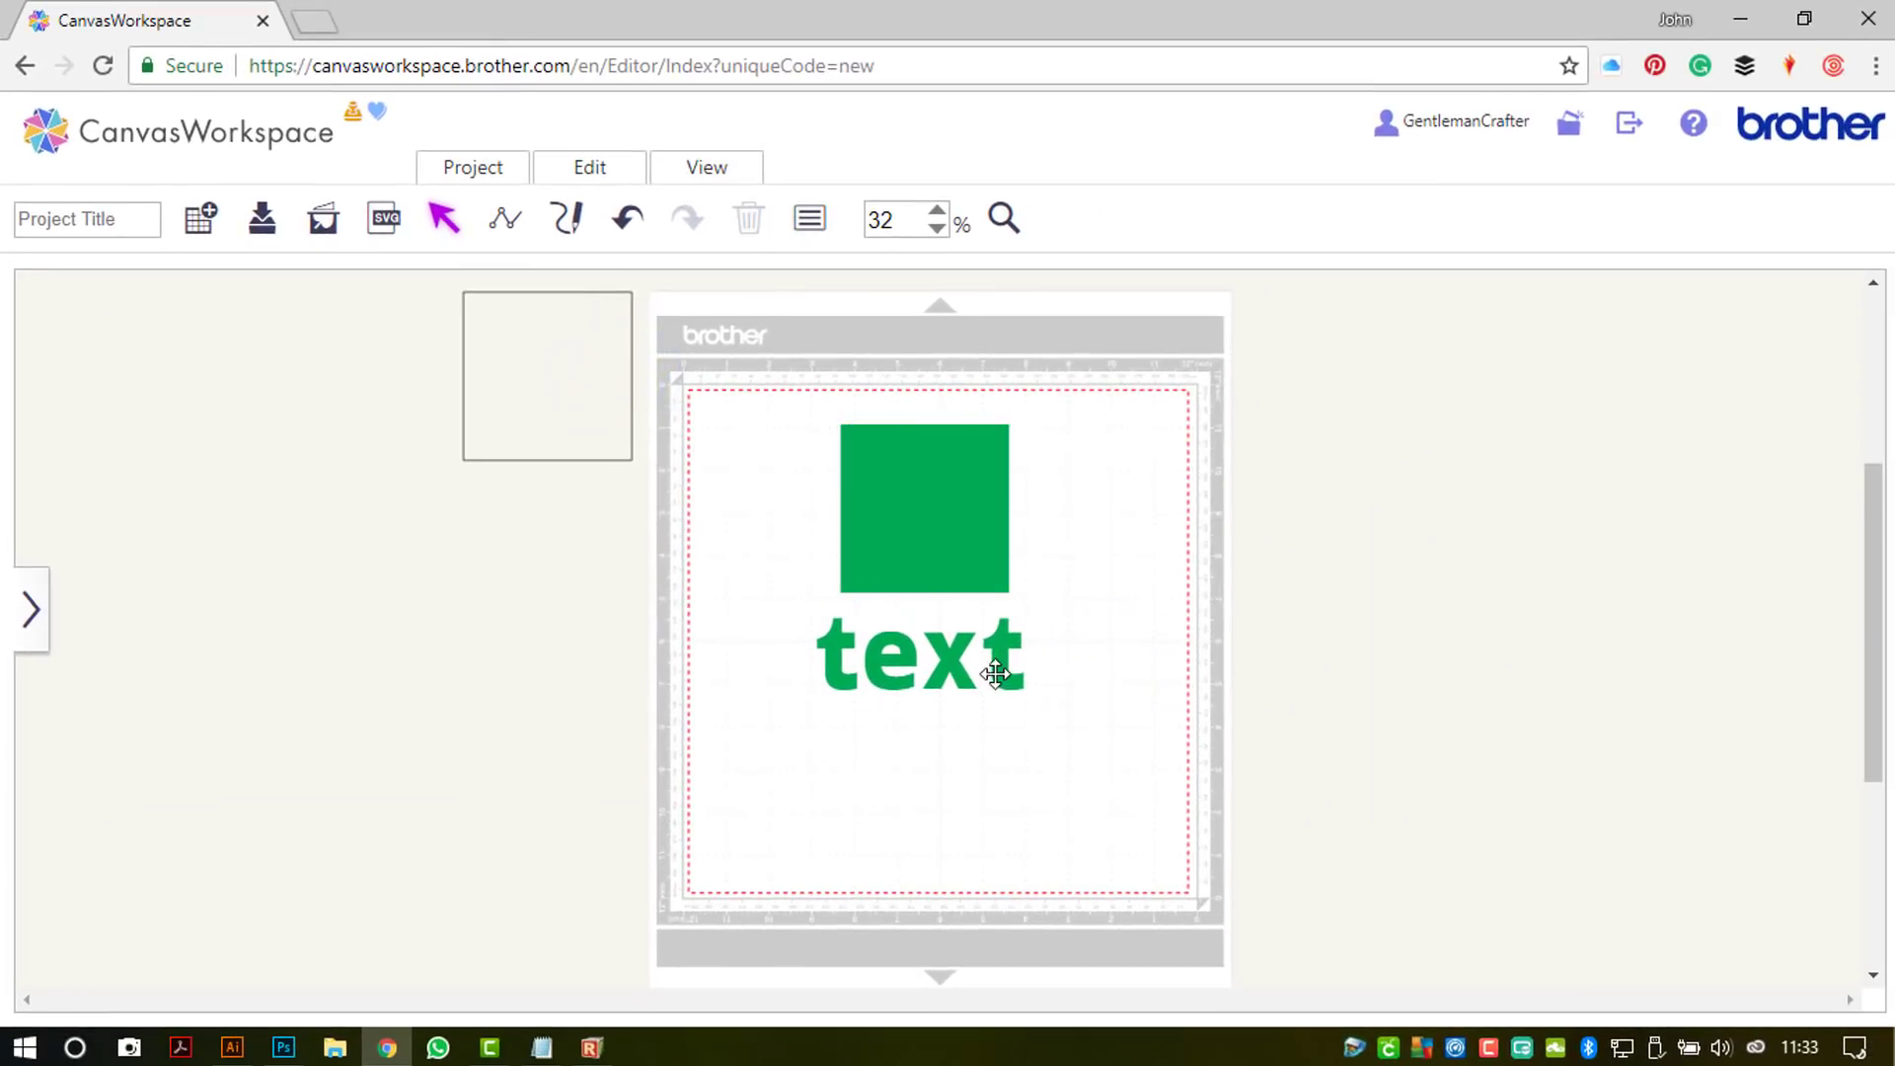
# Step: Replace the green placeholder text with HOPE in capital letters
pyautogui.click(943, 650)
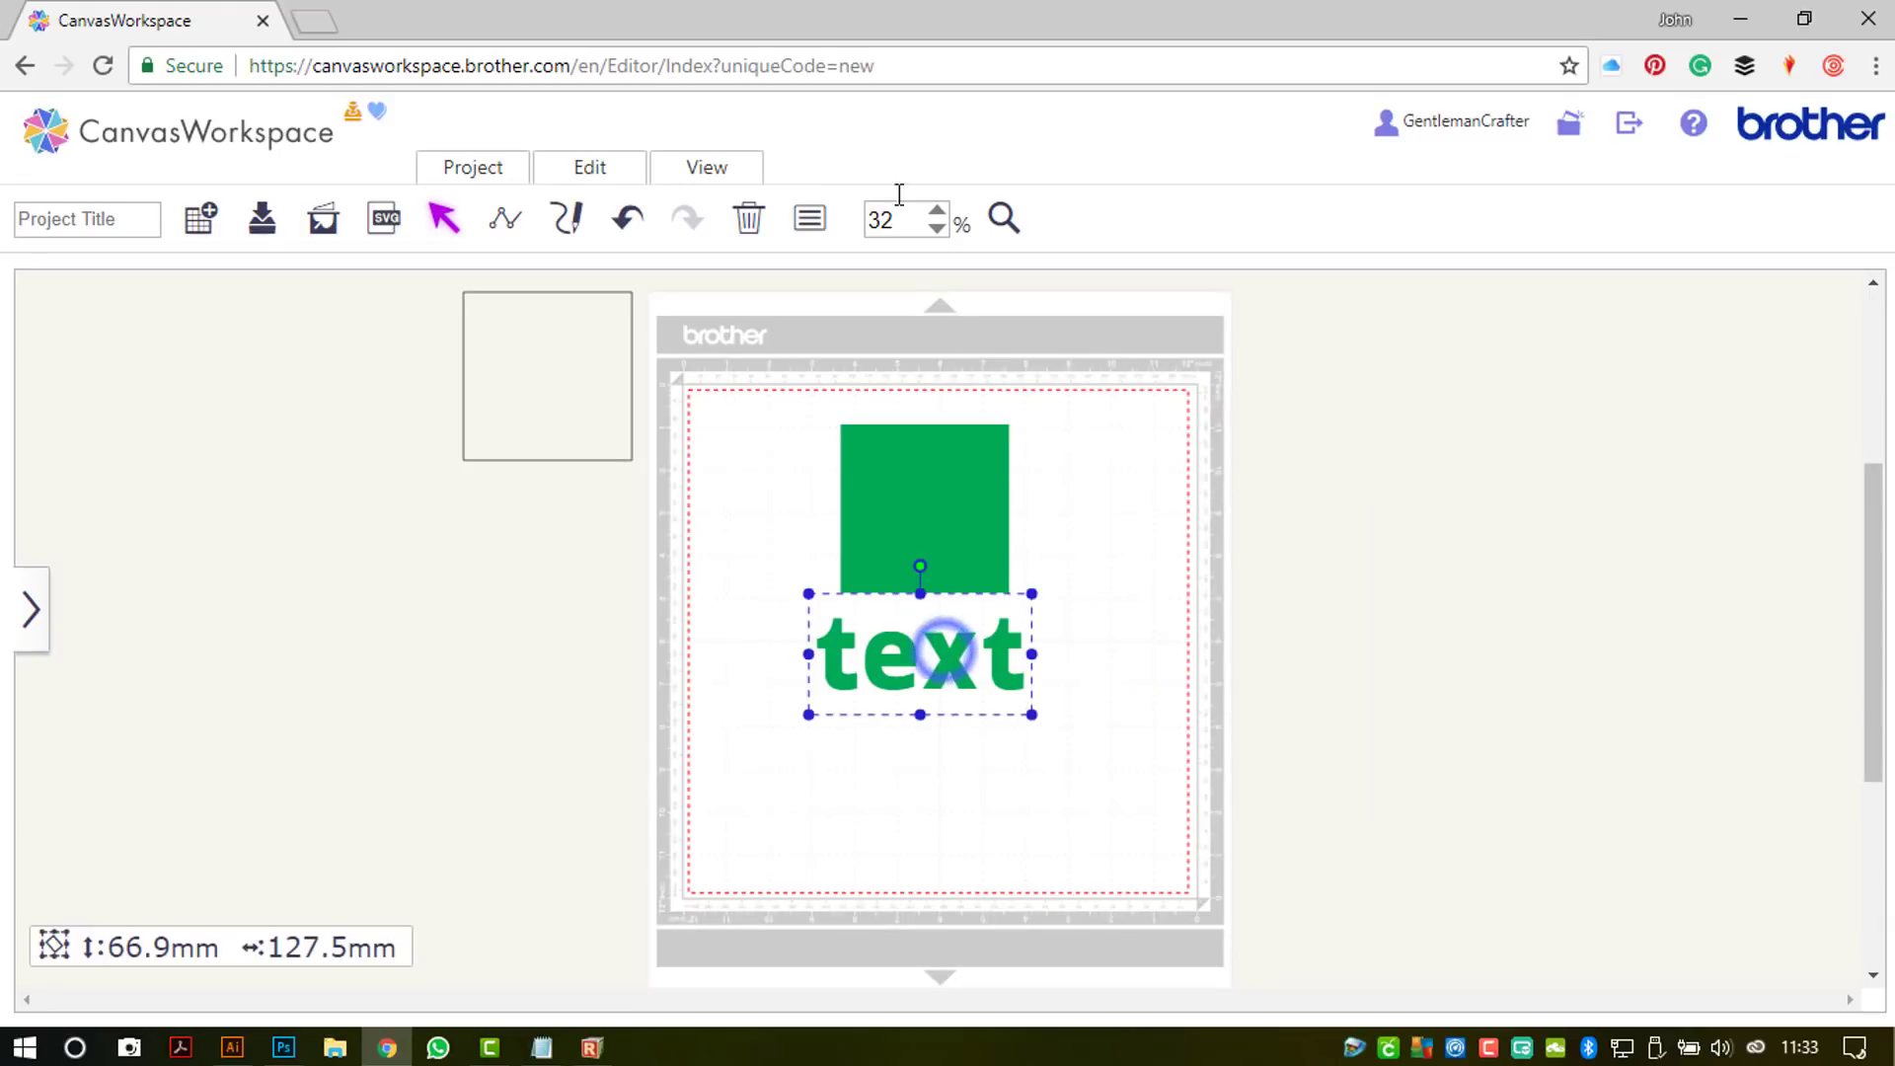
pyautogui.click(707, 164)
pyautogui.click(737, 287)
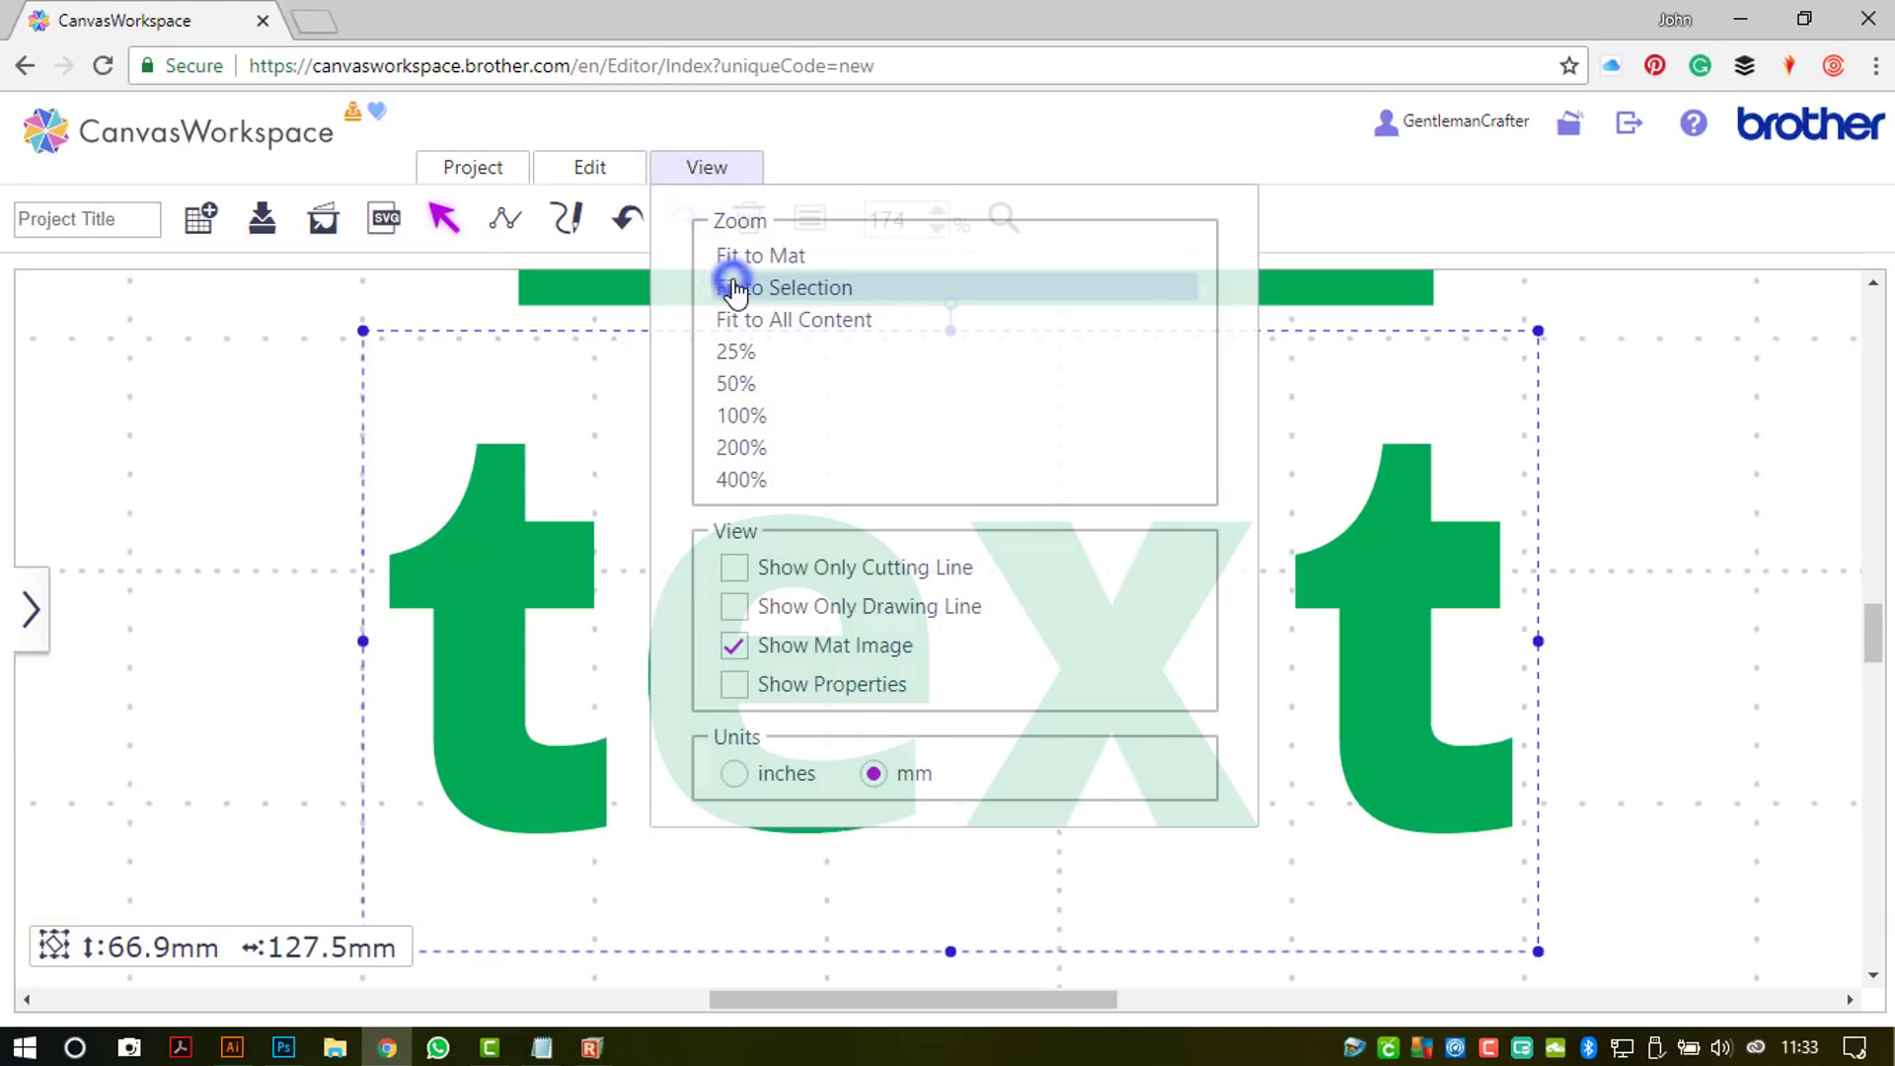
pyautogui.doubleClick(1128, 686)
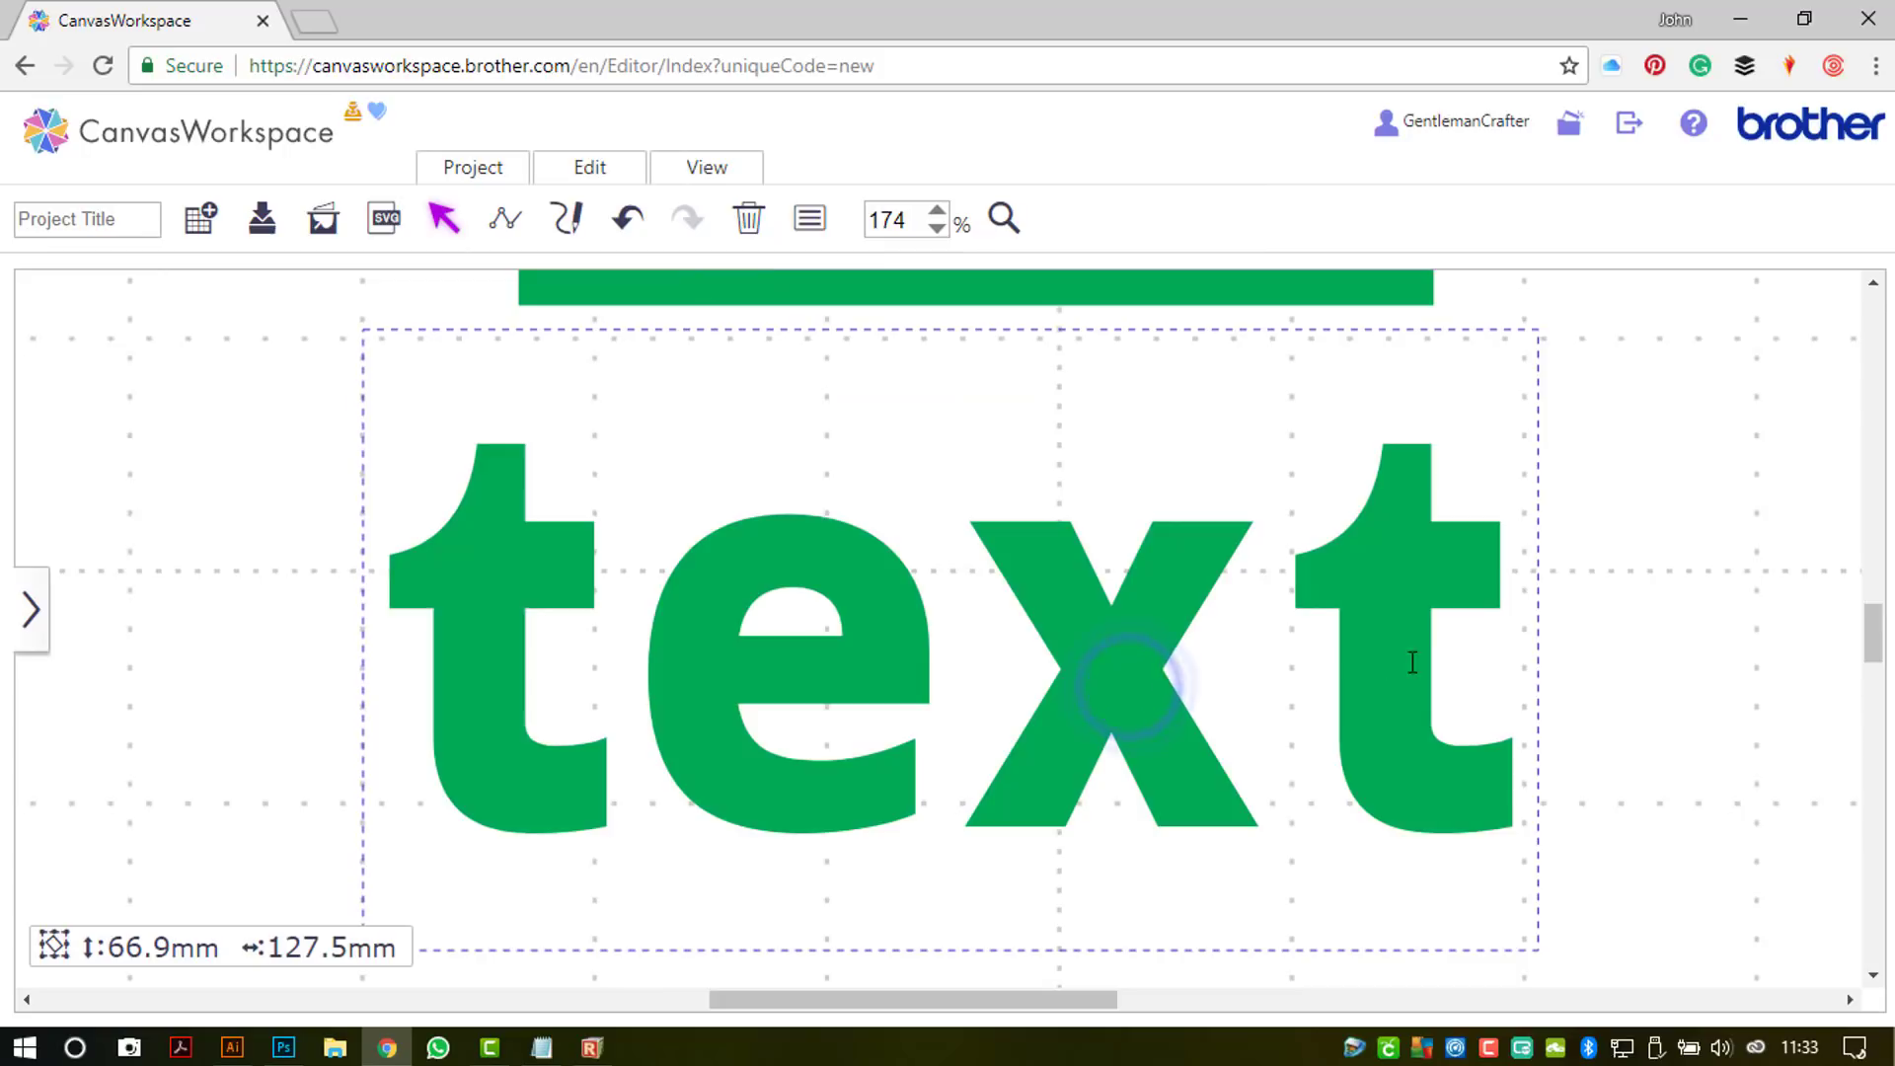
pyautogui.moveTo(1483, 659); pyautogui.dragTo(601, 633)
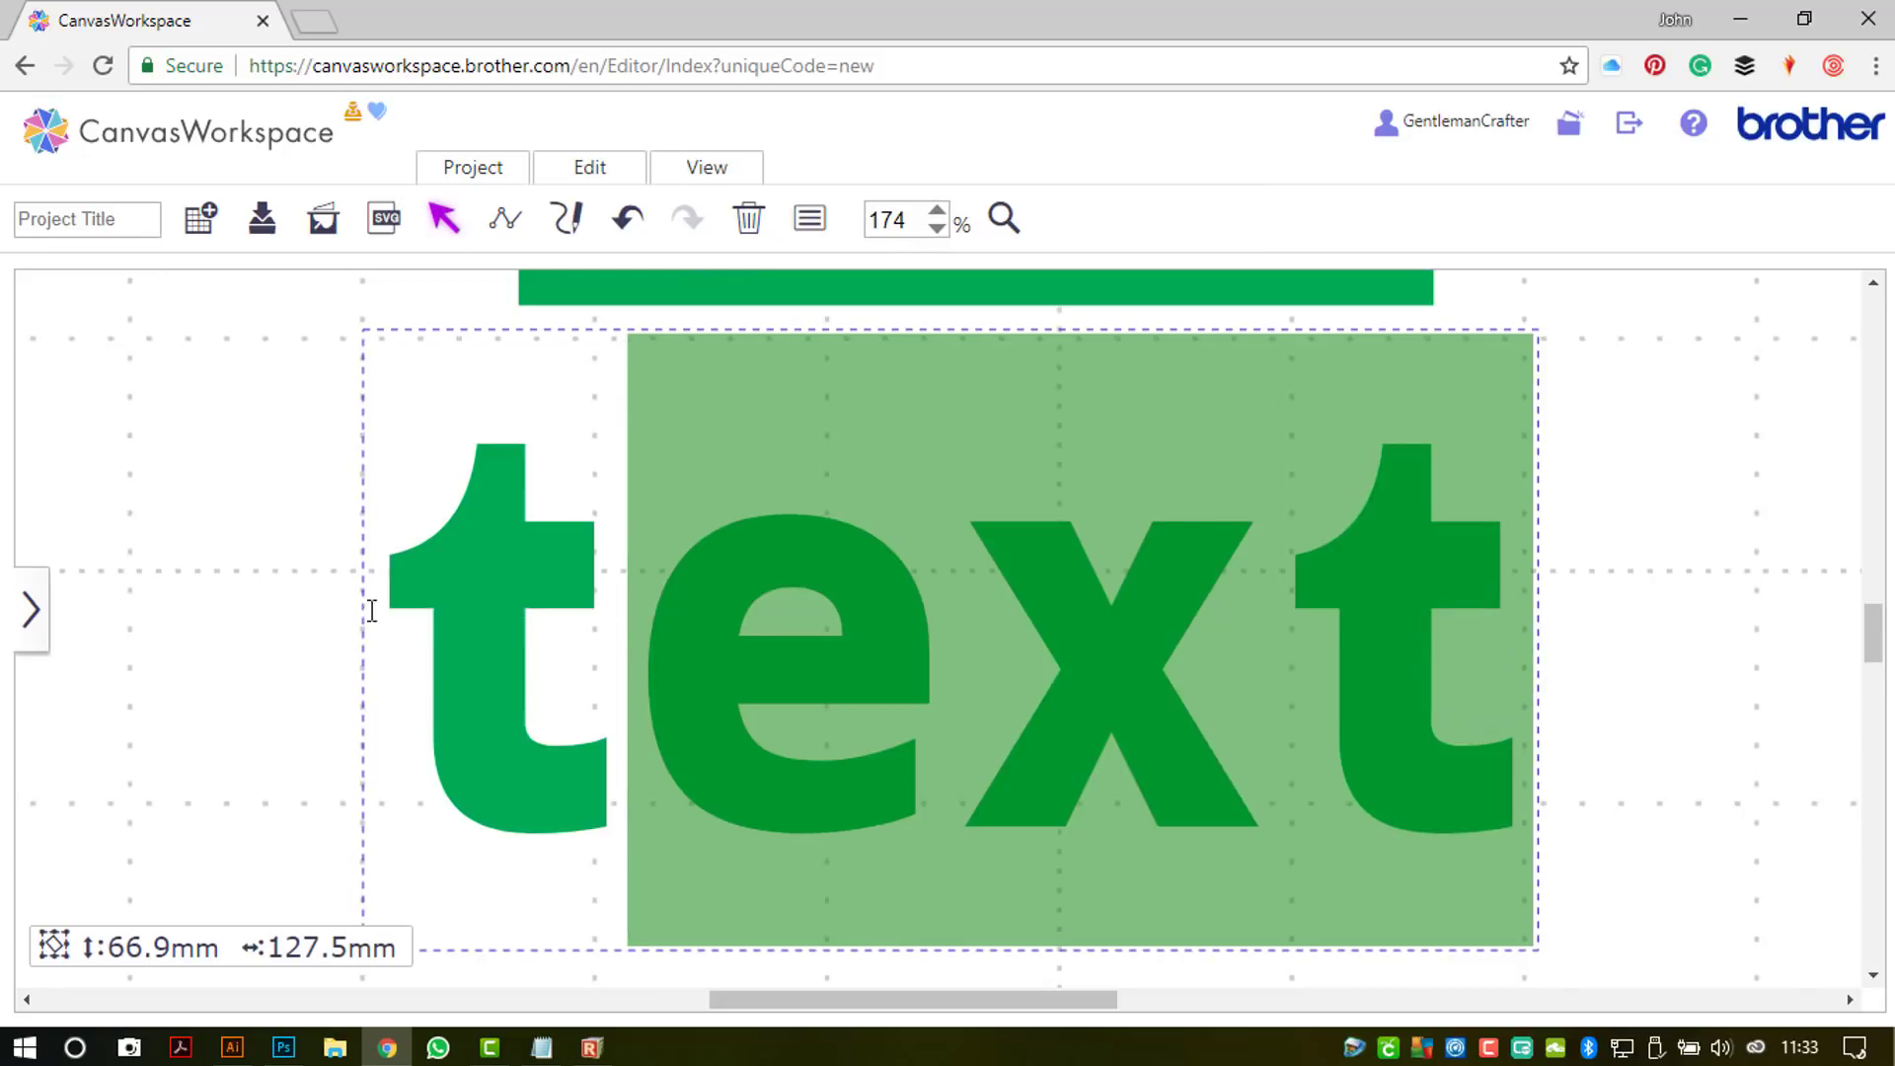
pyautogui.moveTo(371, 610); pyautogui.dragTo(359, 617)
pyautogui.press('capslock')
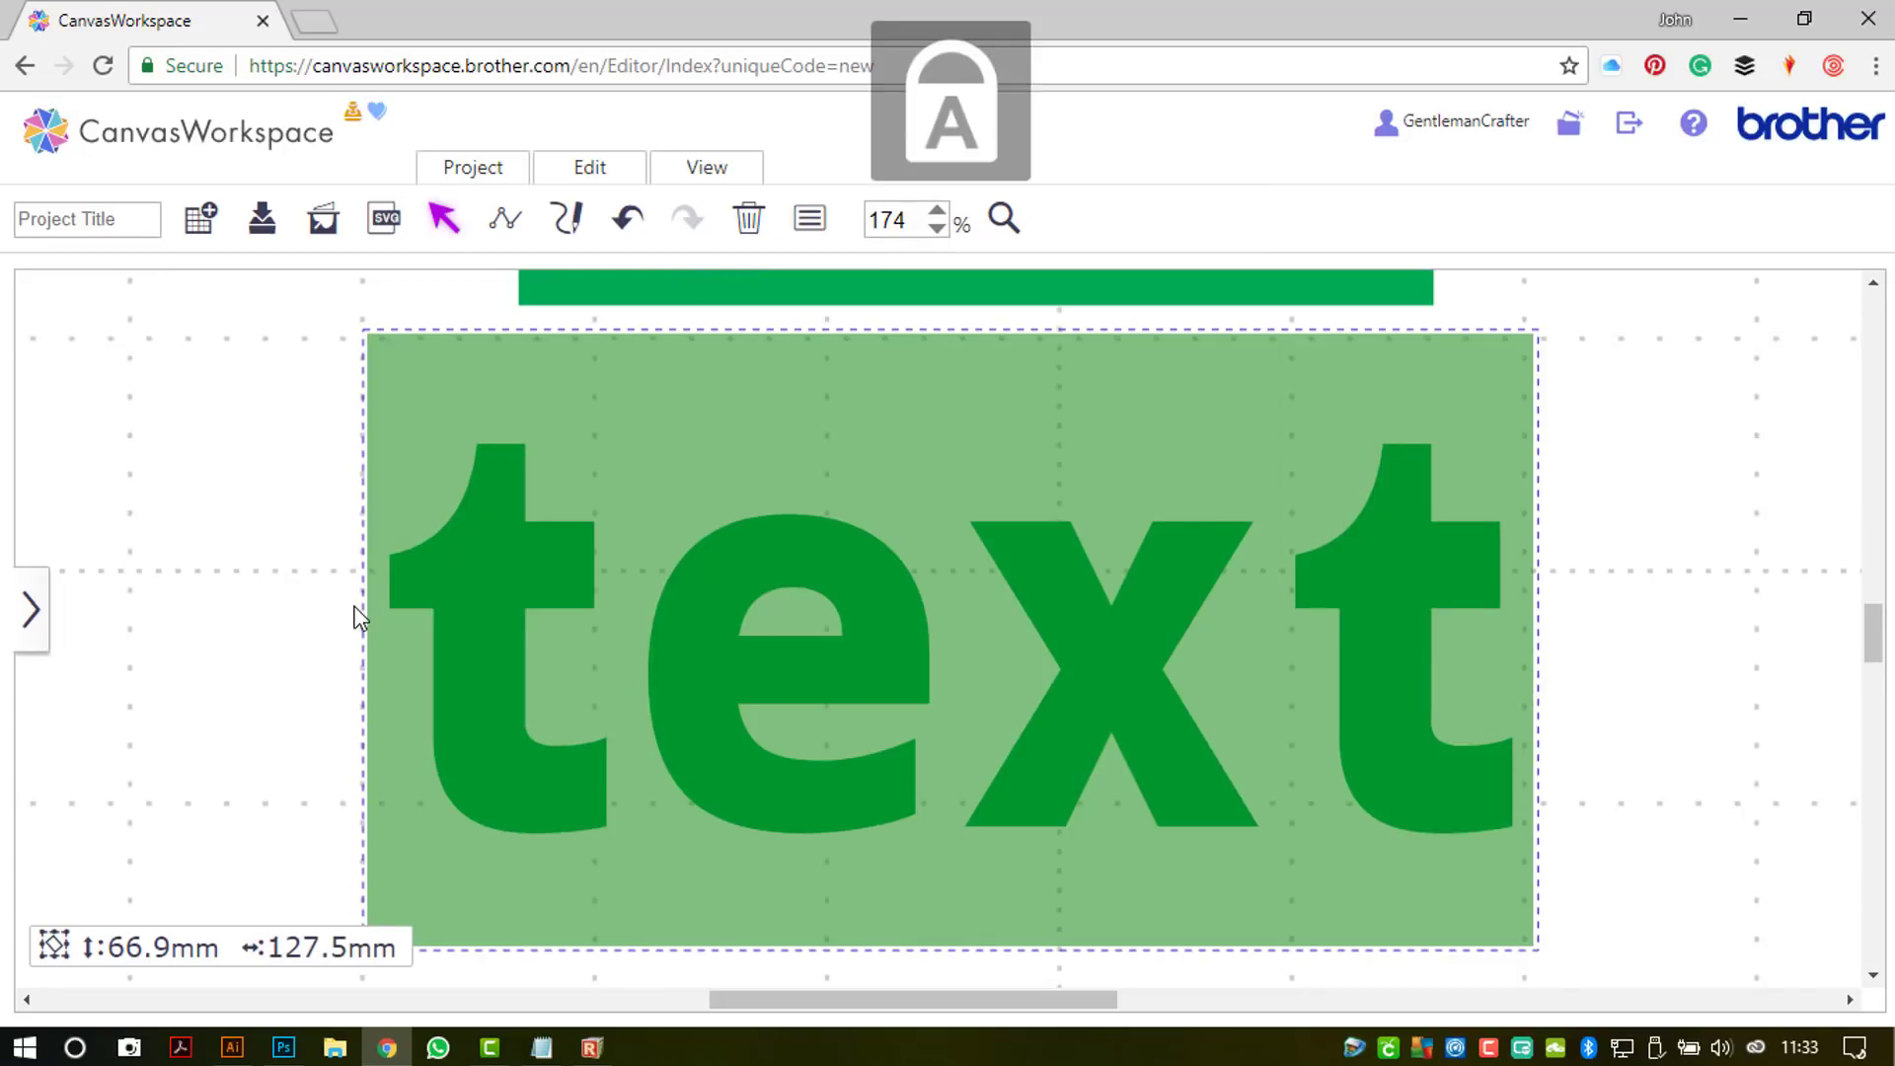
pyautogui.write('HOPE')
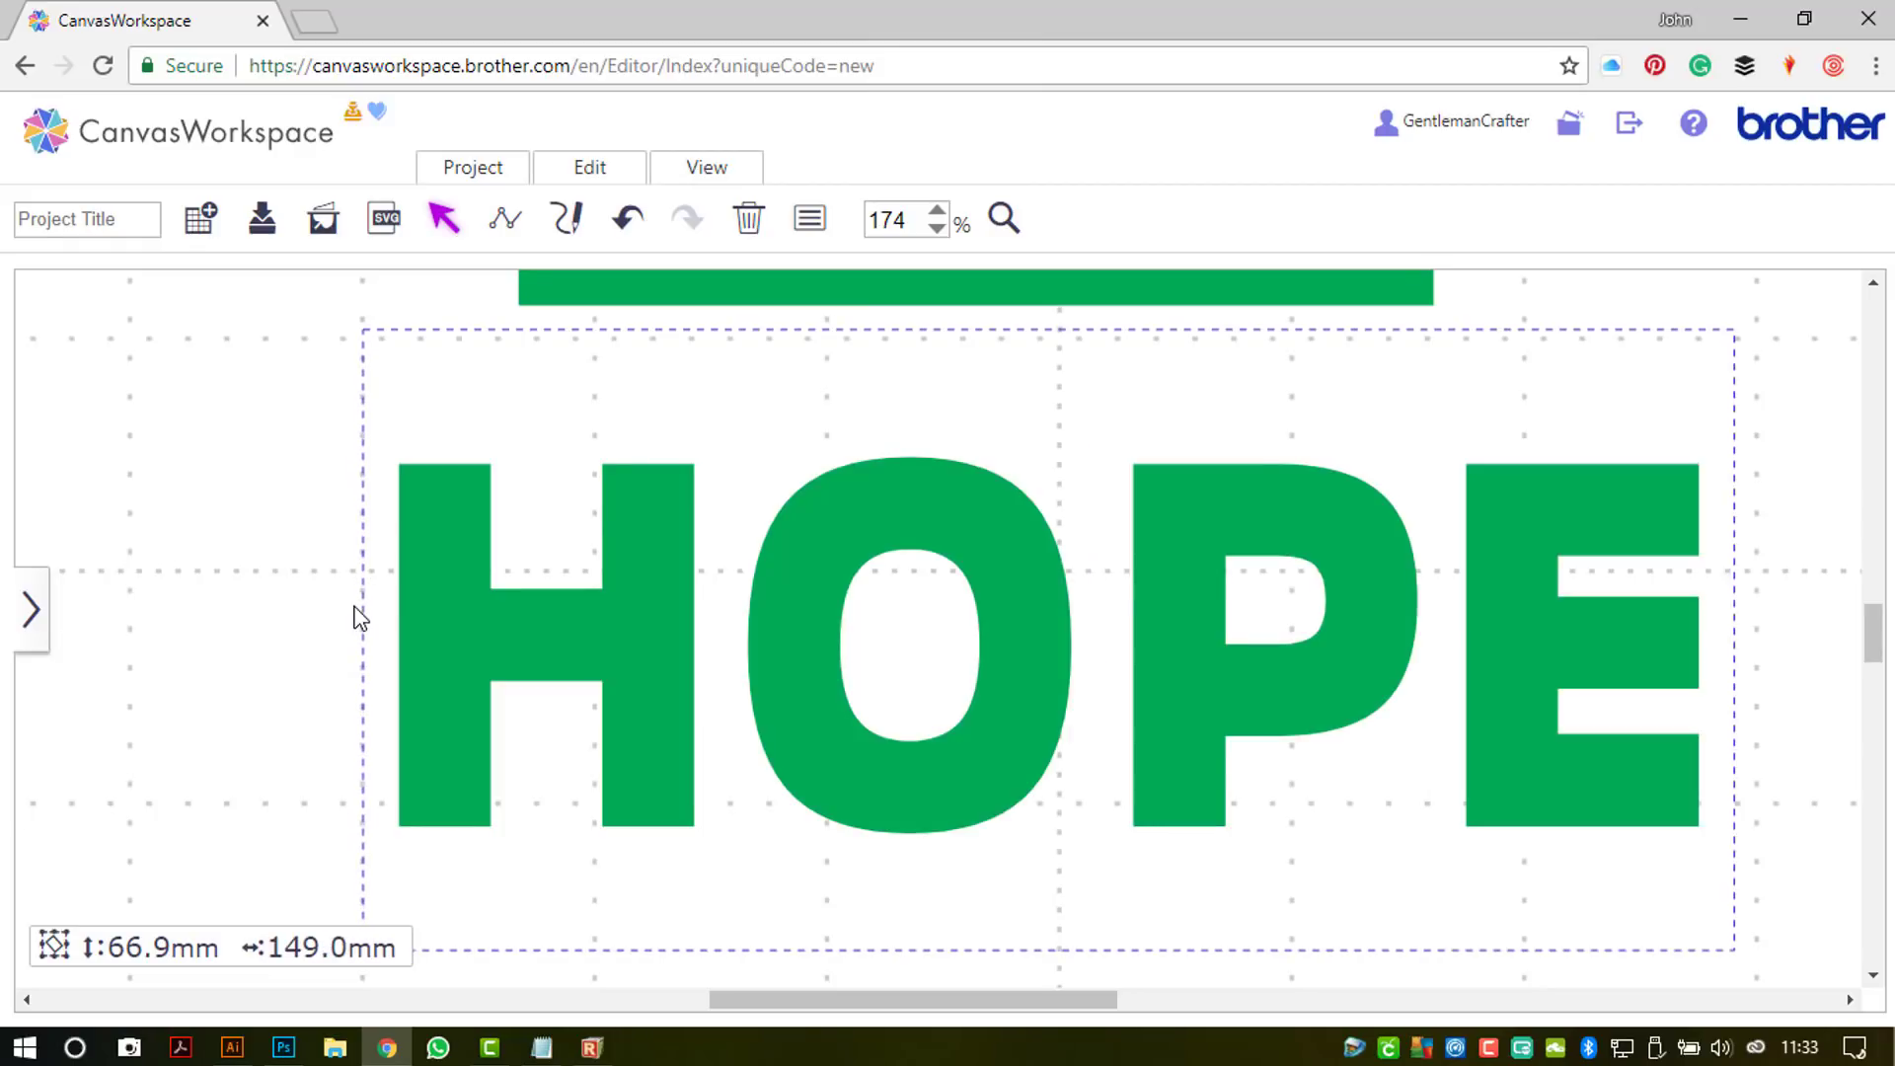
pyautogui.click(446, 225)
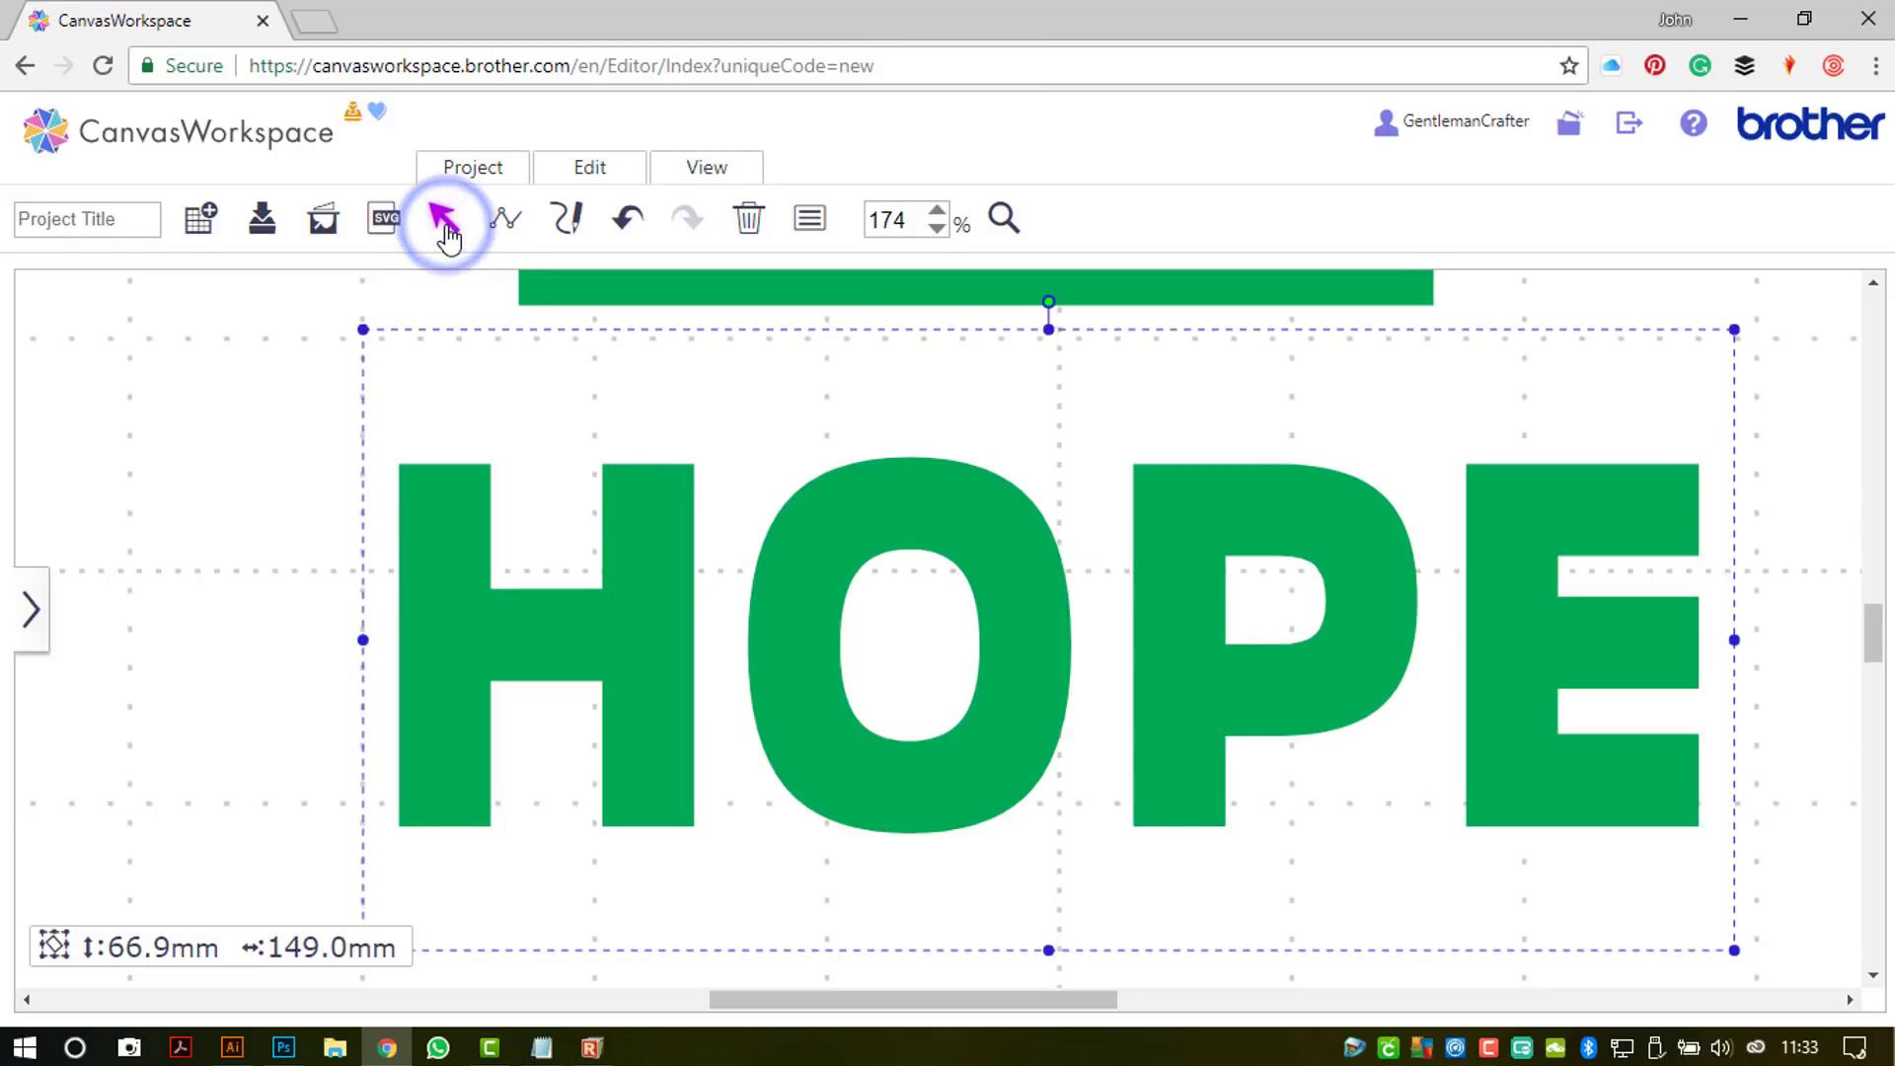
# Step: Scale the HOPE text down to about 41.5 mm high and 91.6 mm wide, narrower than the green square
pyautogui.click(671, 168)
pyautogui.click(722, 314)
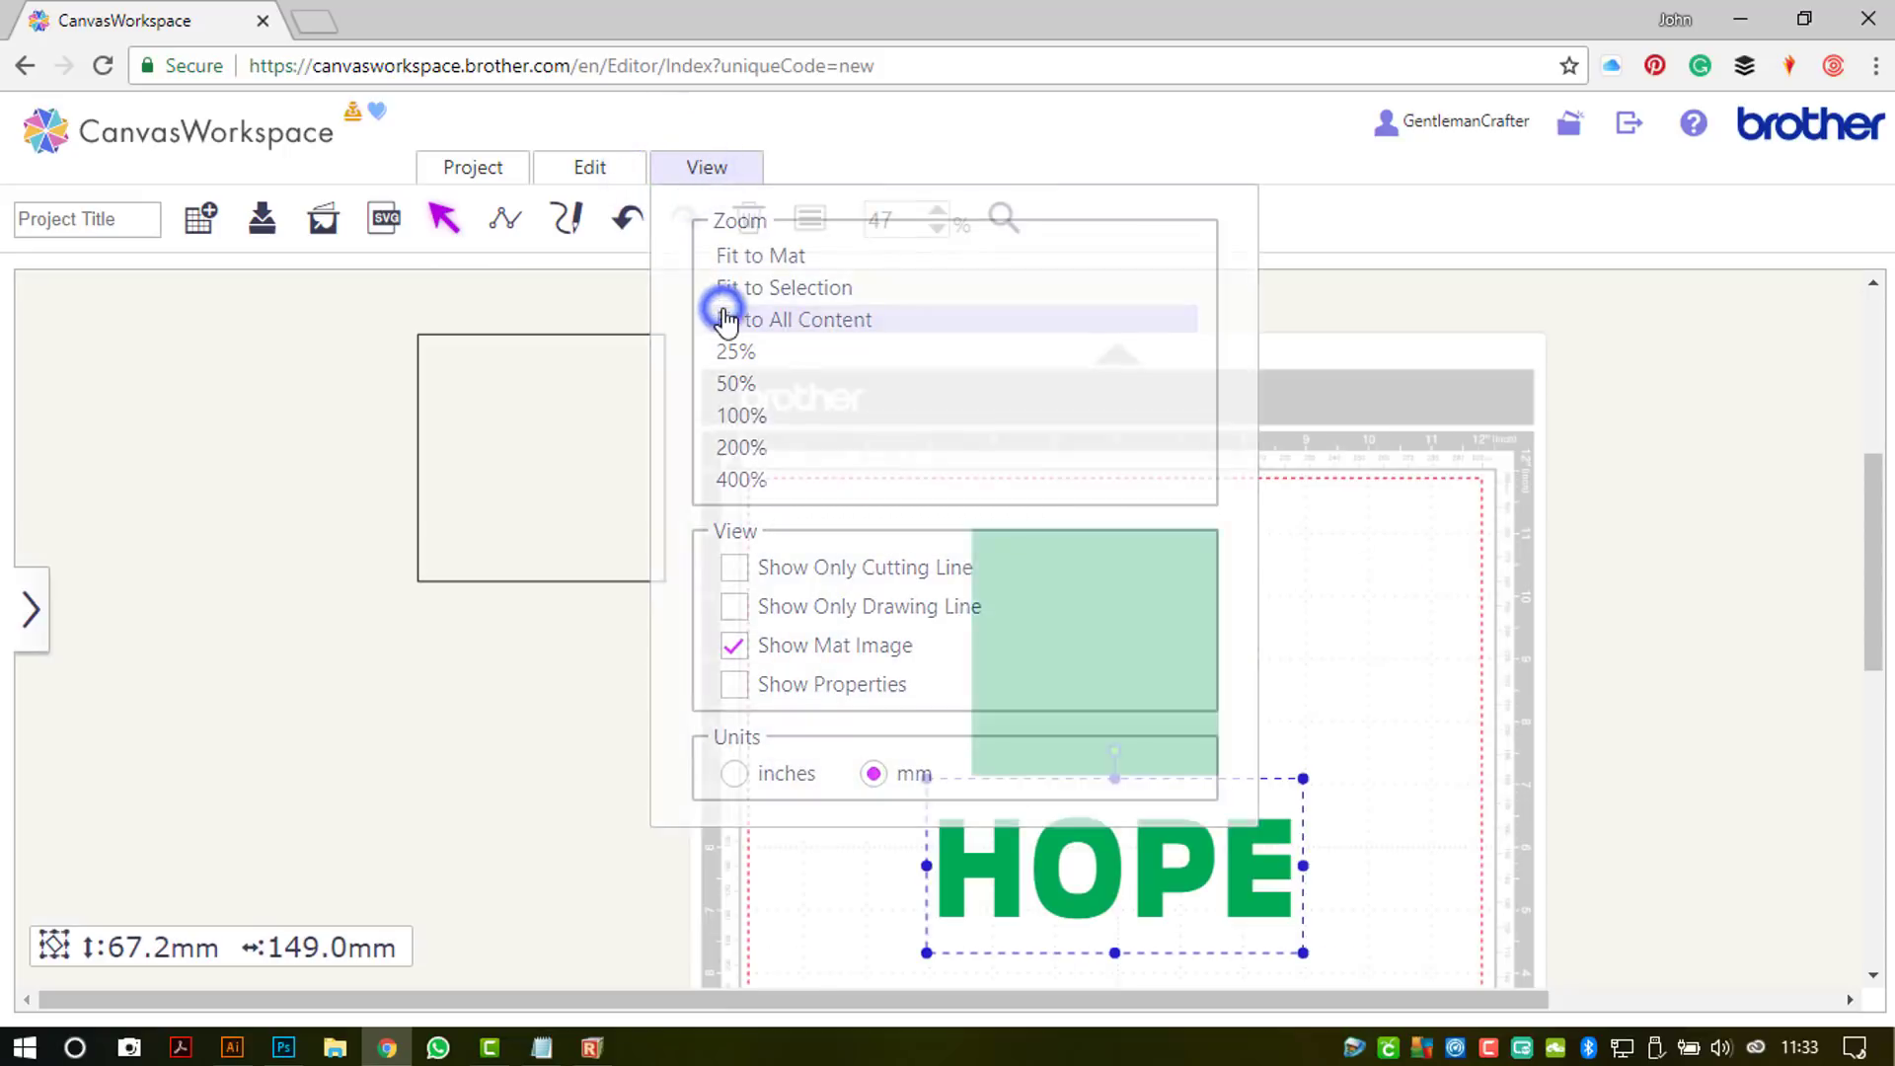
pyautogui.scroll(-3, 1875, 528)
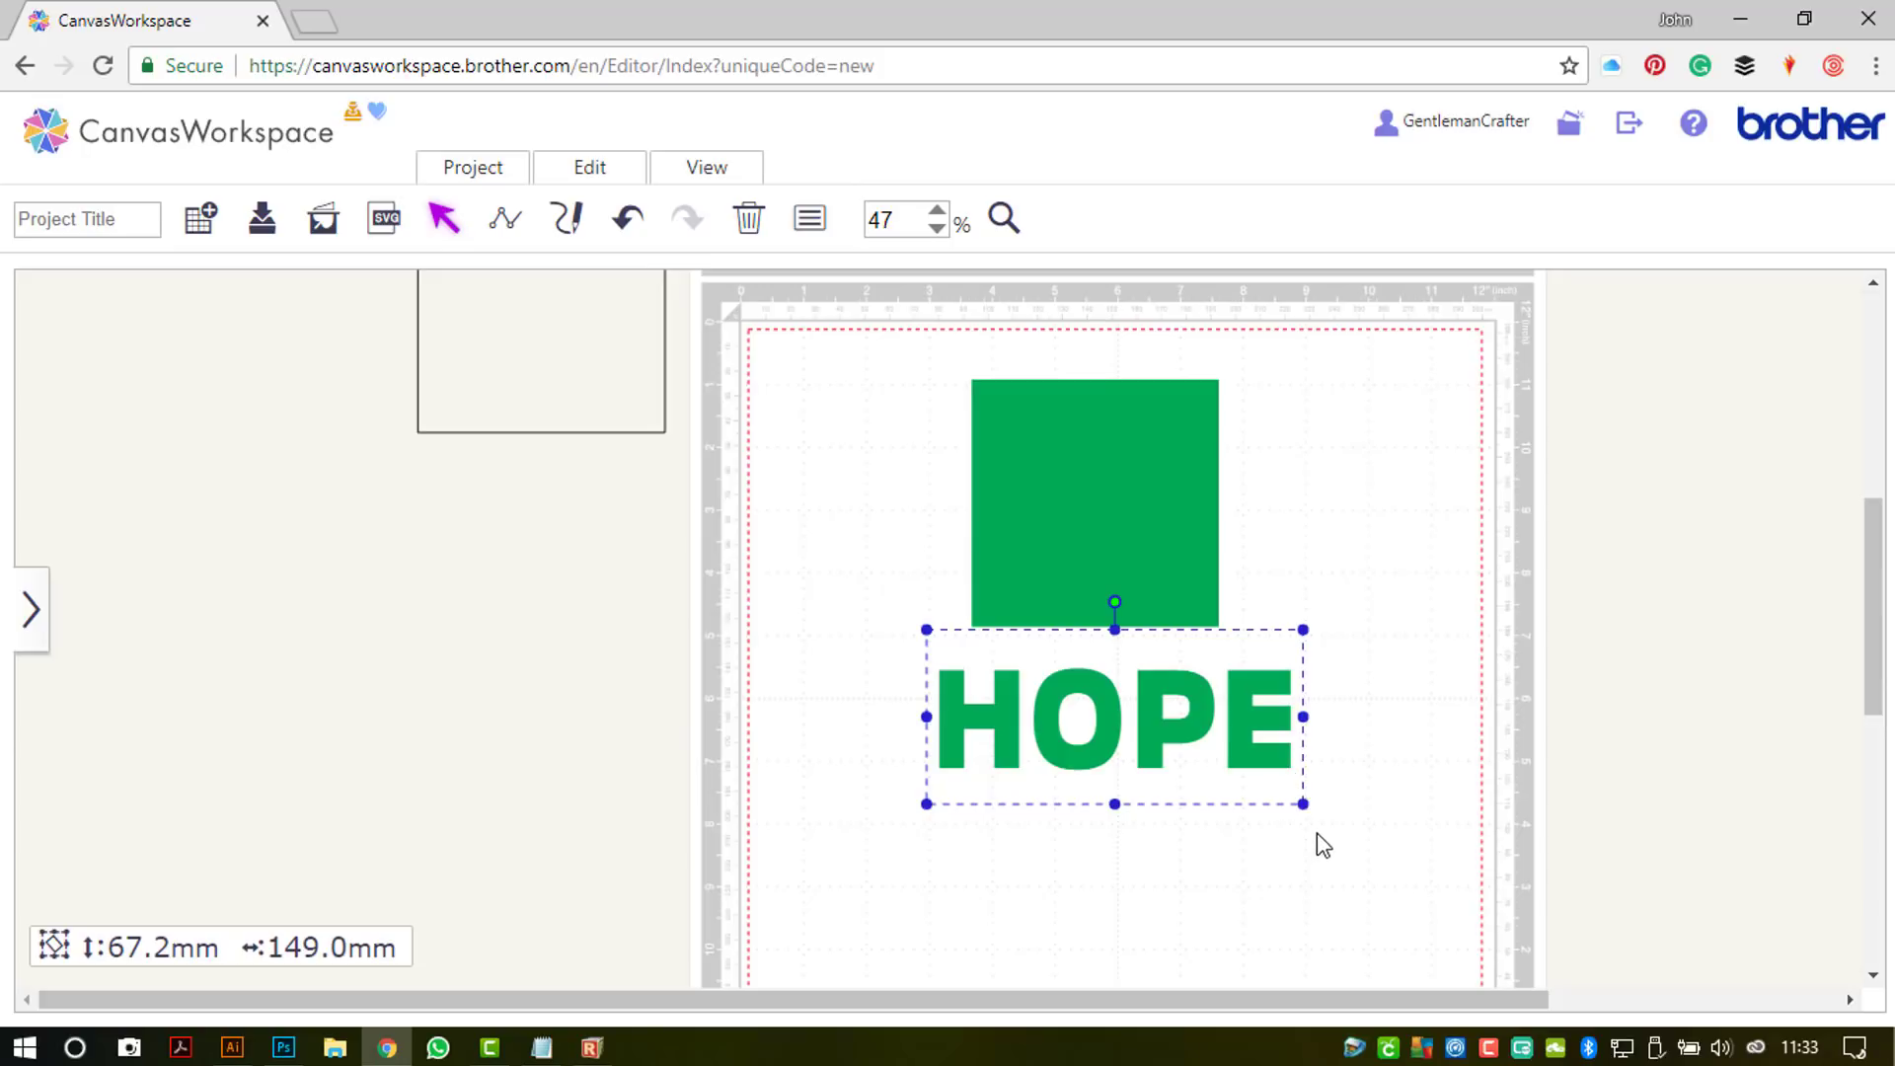
pyautogui.moveTo(1303, 802); pyautogui.dragTo(1213, 761)
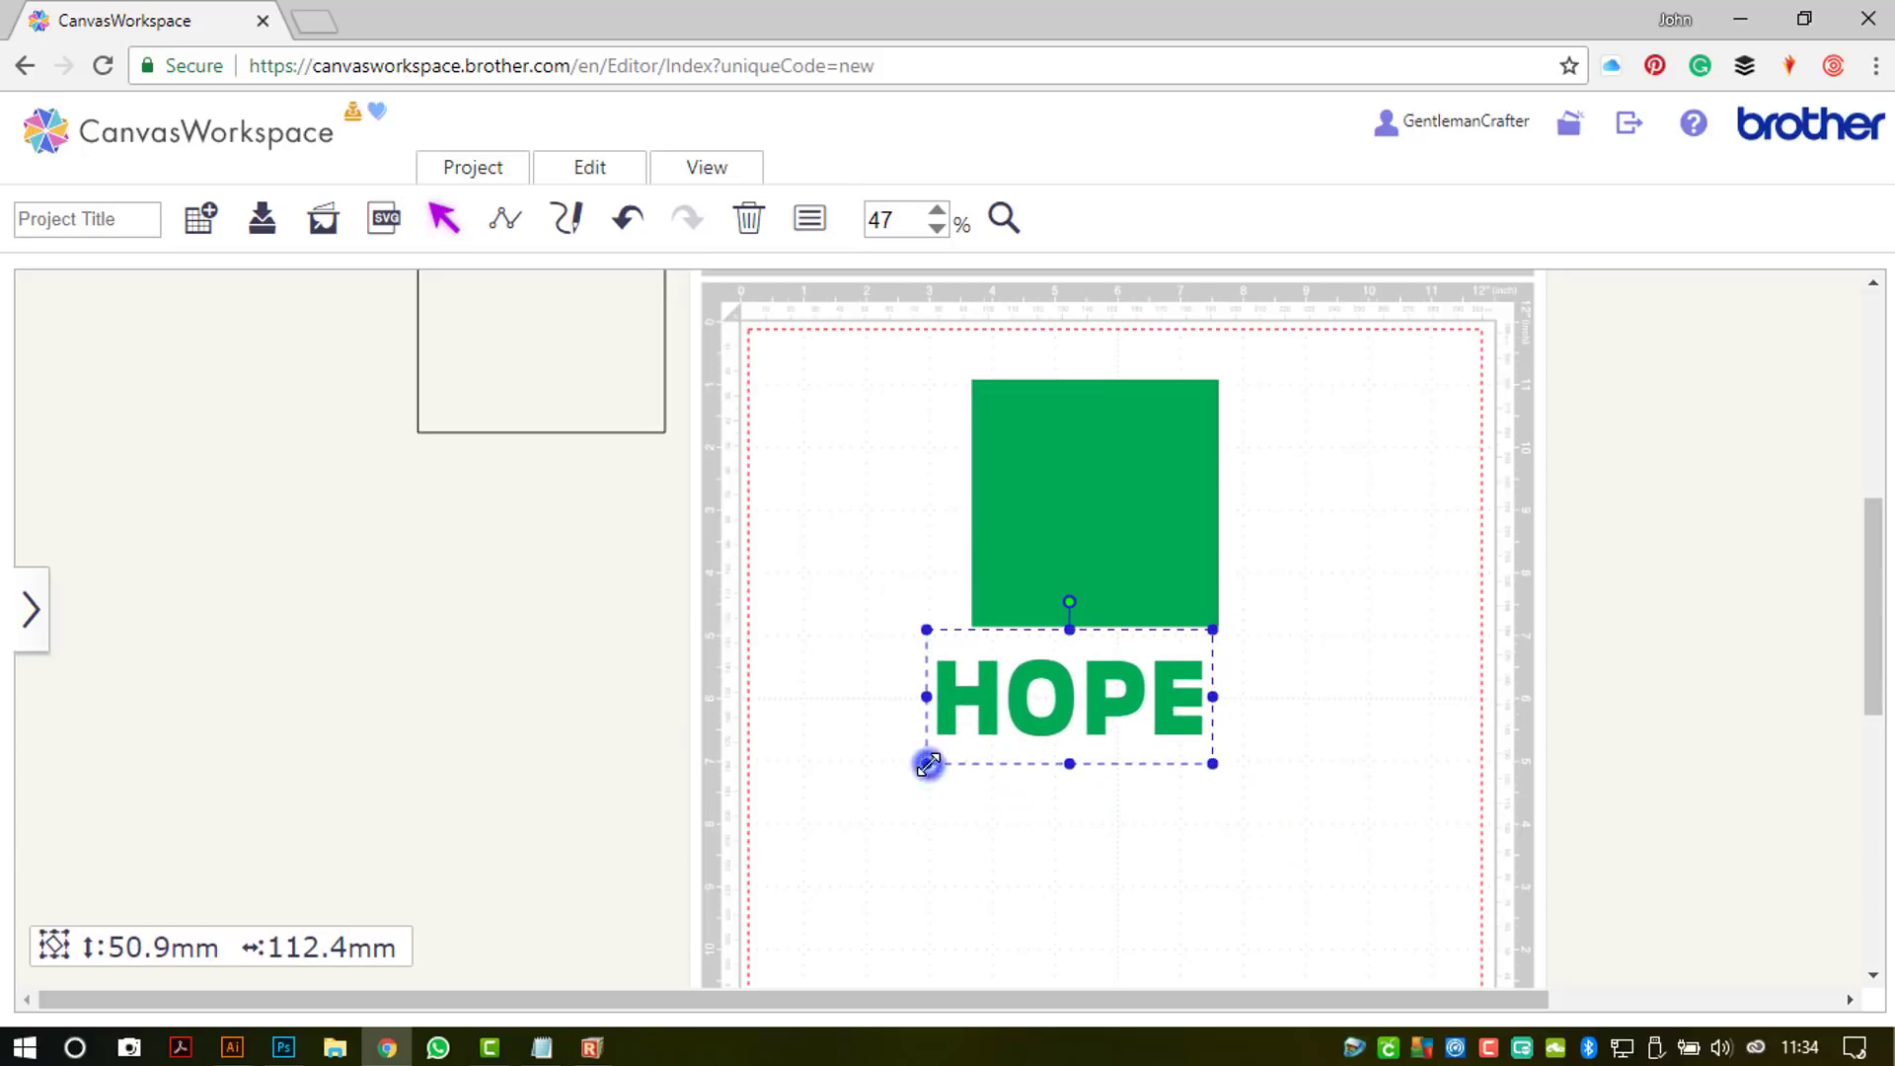
pyautogui.moveTo(928, 763); pyautogui.dragTo(979, 742)
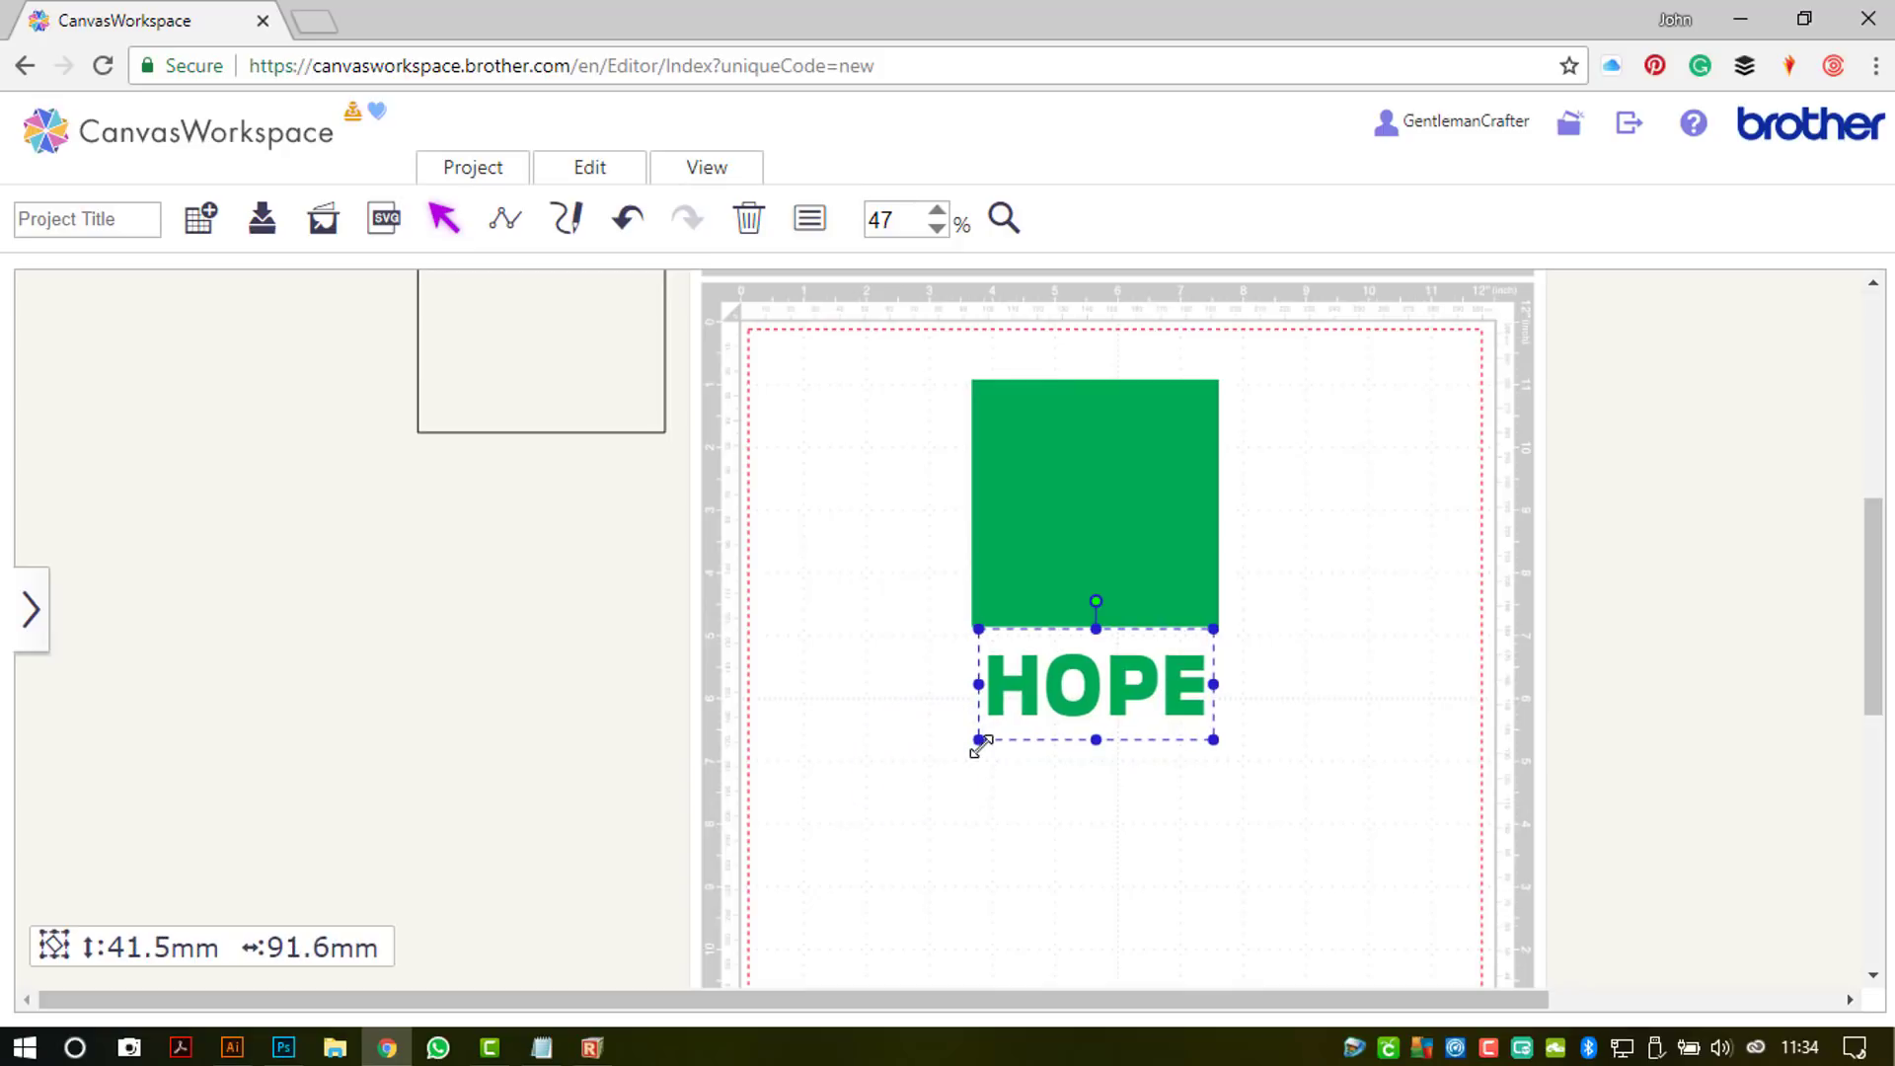
# Step: Convert the HOPE text into separate letter shapes with the Divide overlap operation
pyautogui.click(696, 172)
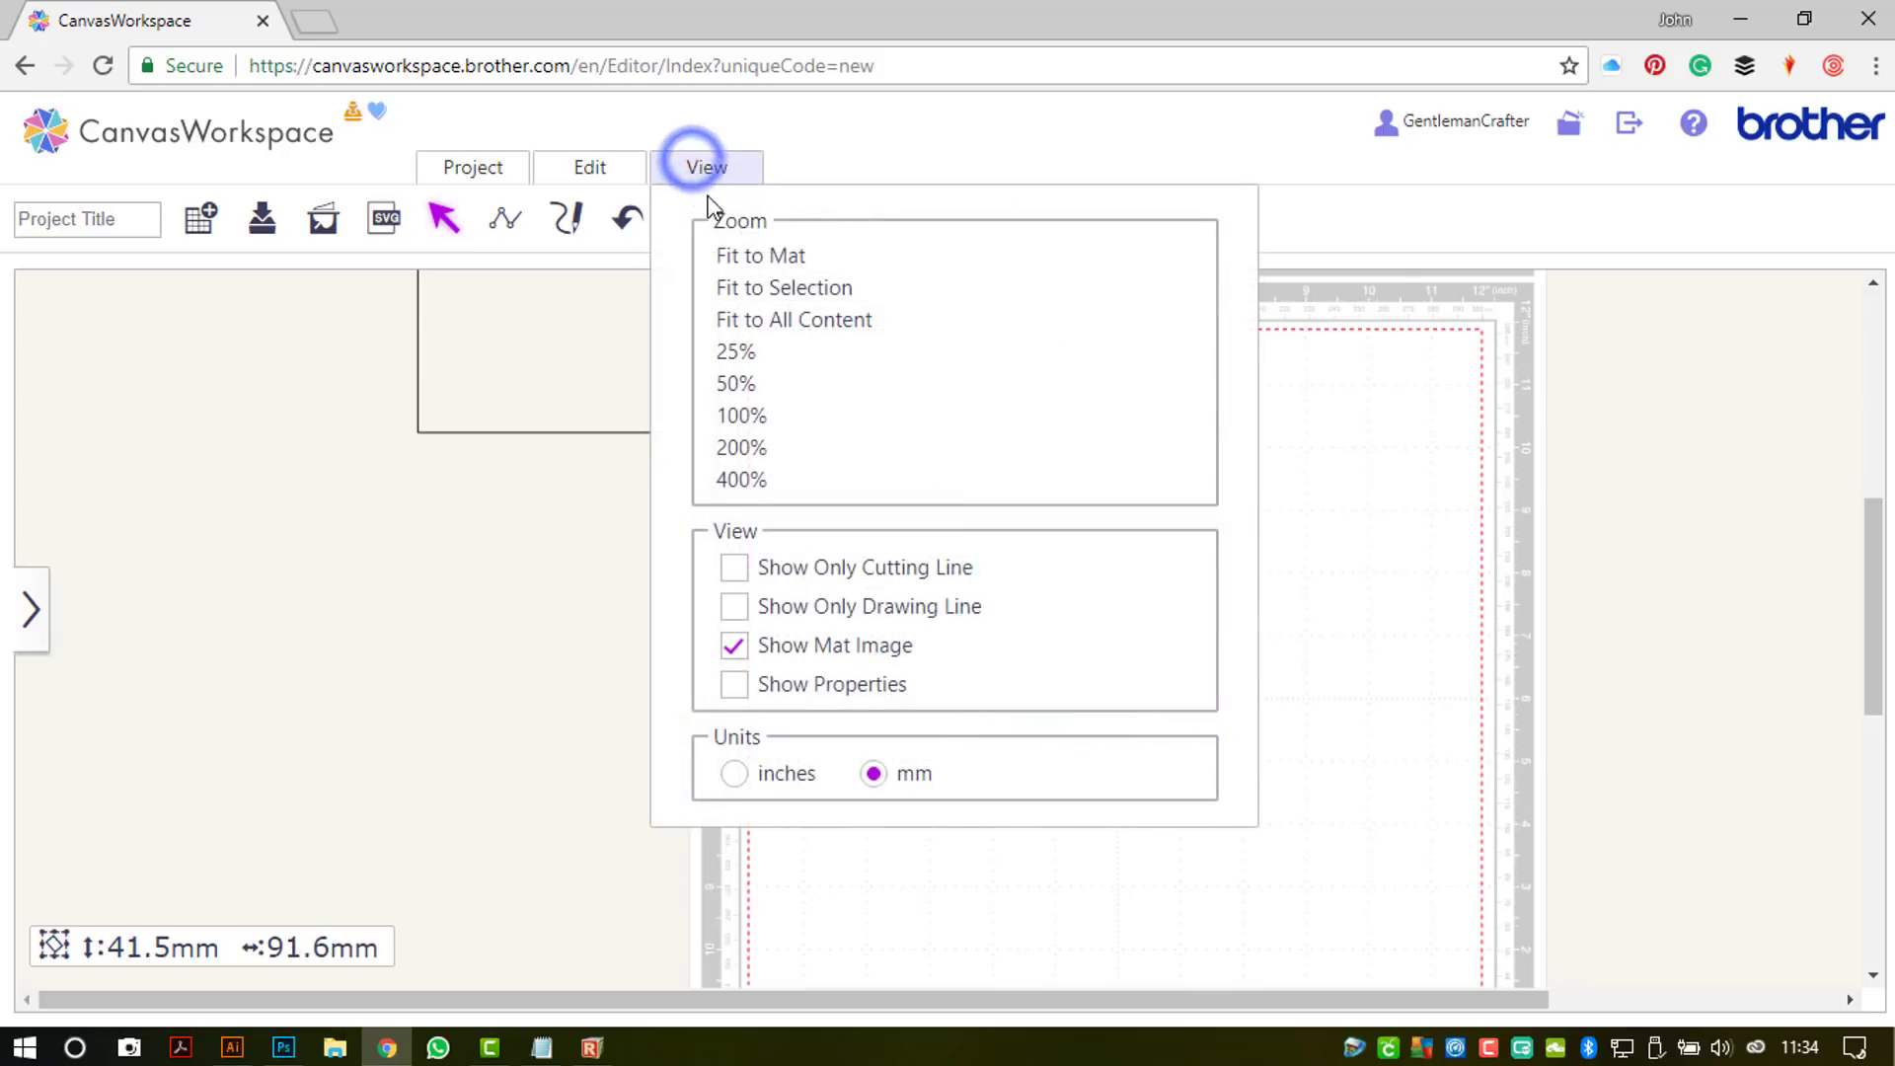
pyautogui.click(738, 286)
pyautogui.click(591, 167)
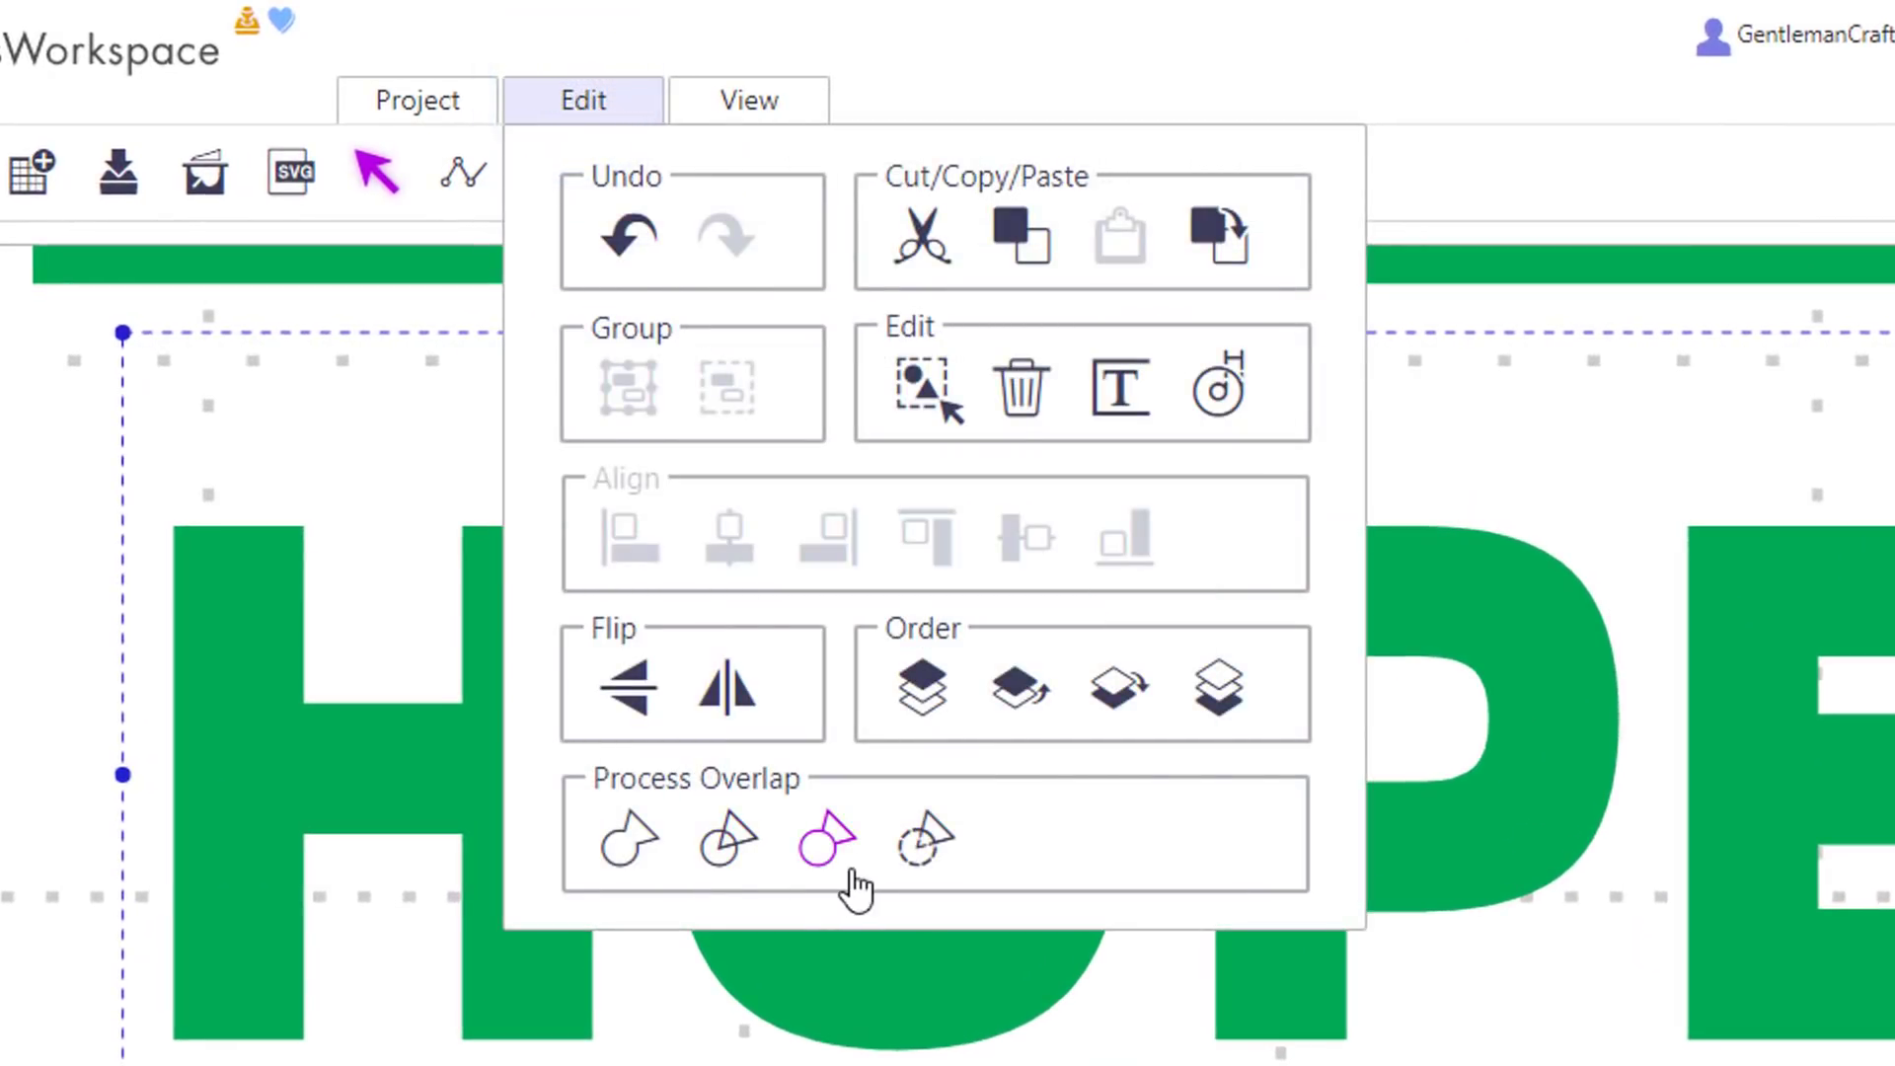
pyautogui.click(733, 841)
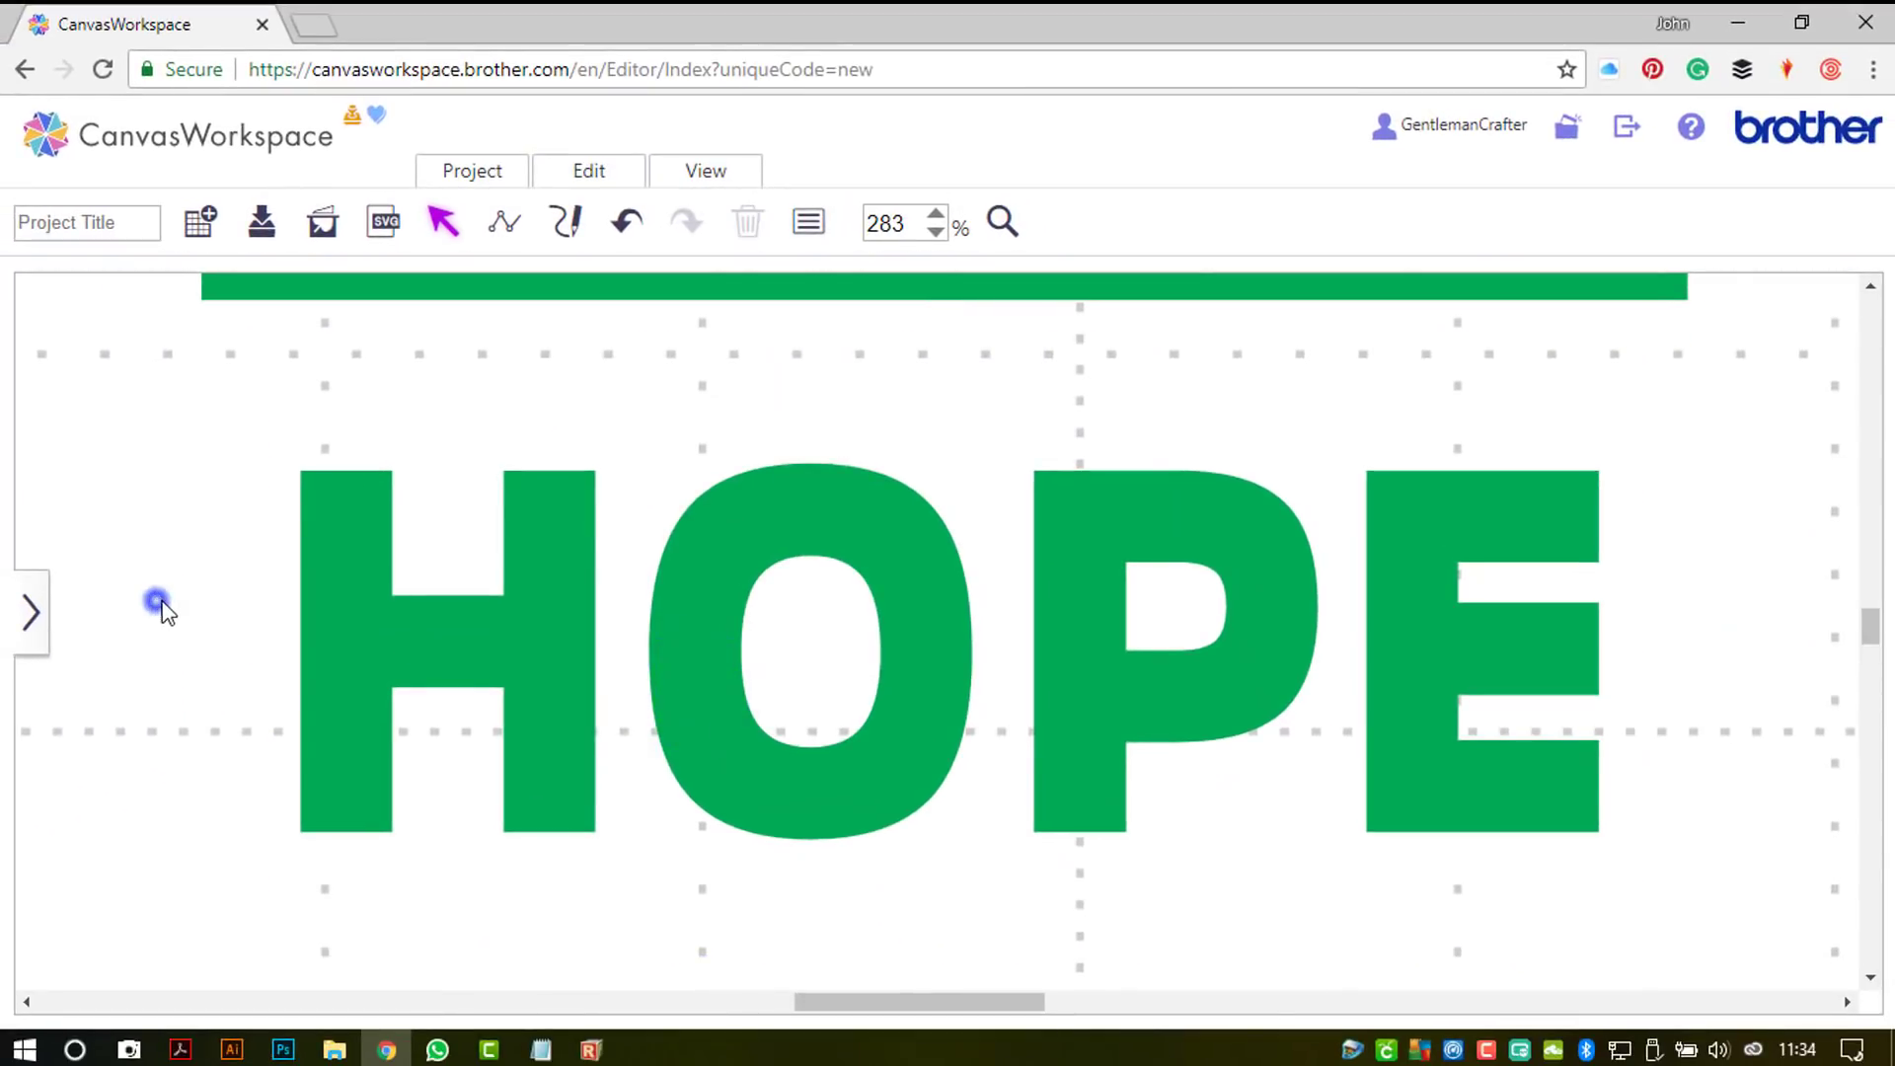
# Step: Group the four HOPE letter shapes into a single object
pyautogui.moveTo(156, 601); pyautogui.dragTo(1519, 715)
pyautogui.rightClick(1404, 618)
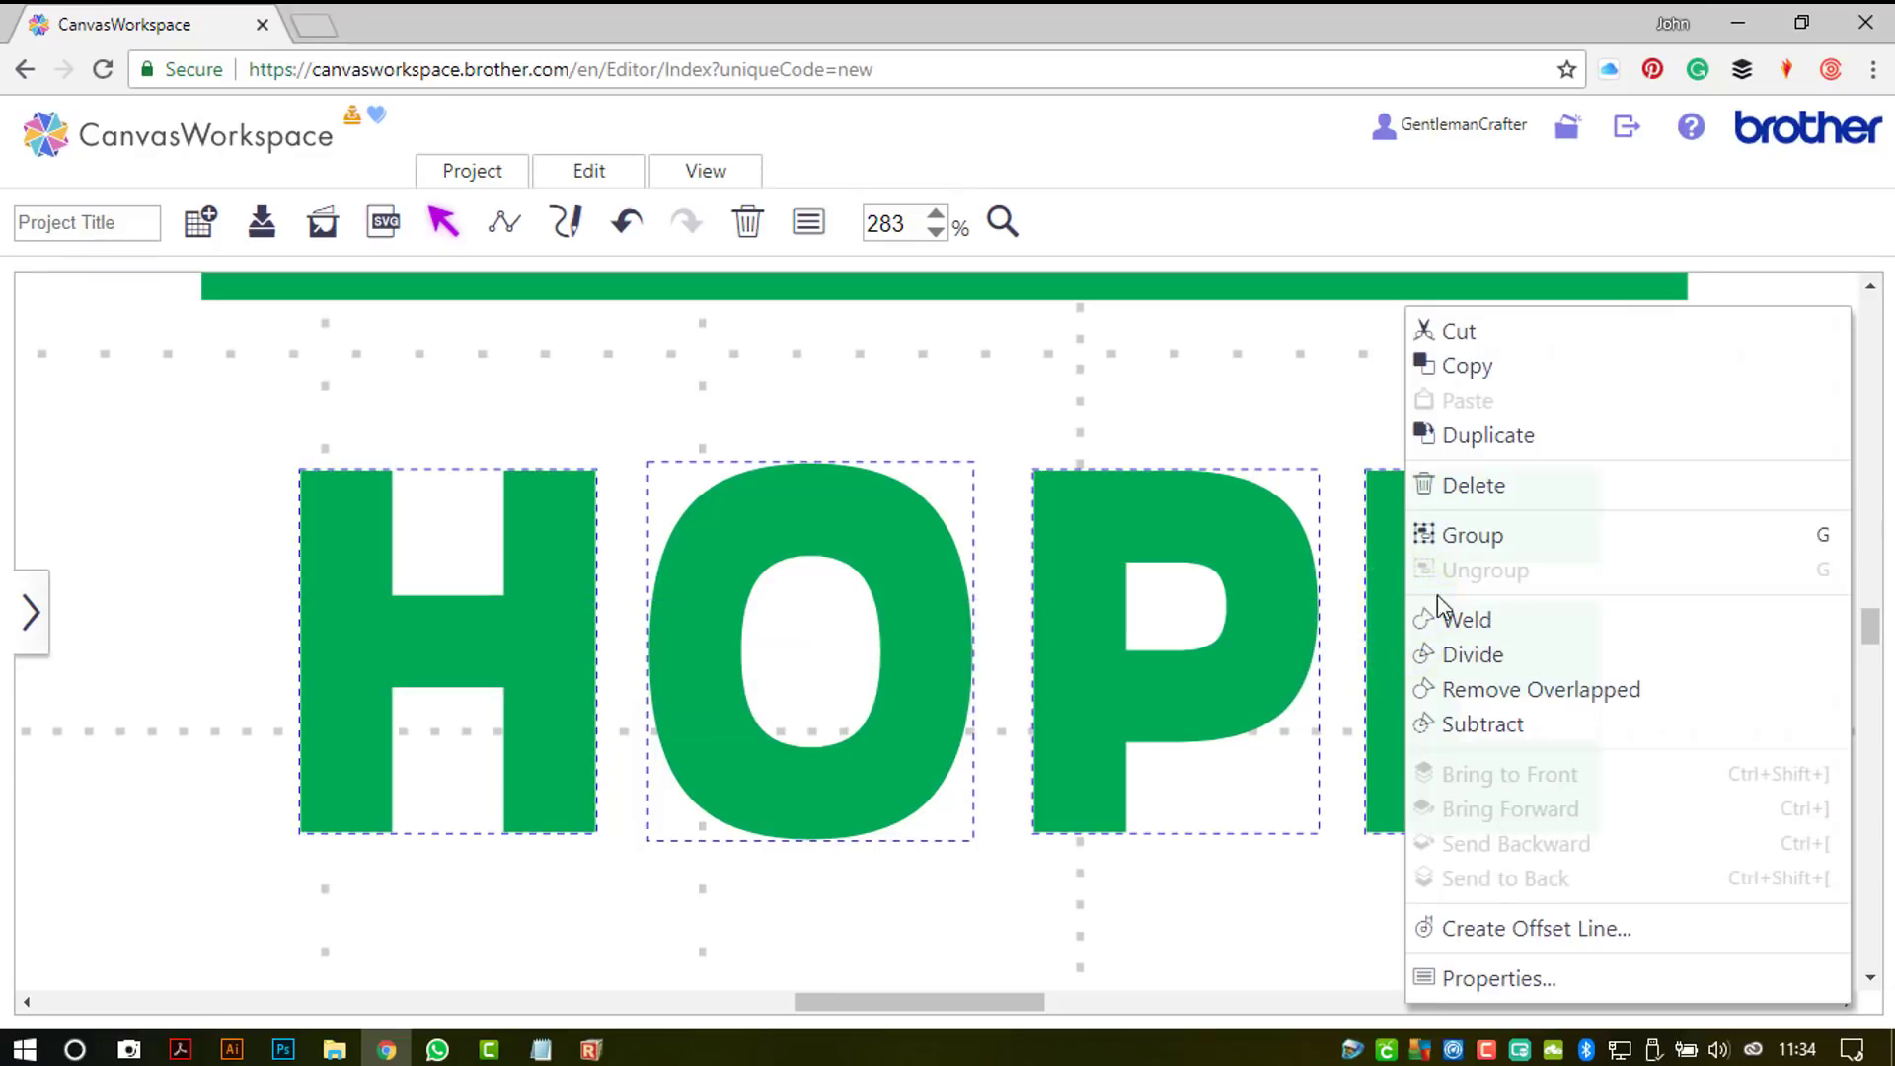
pyautogui.click(1451, 543)
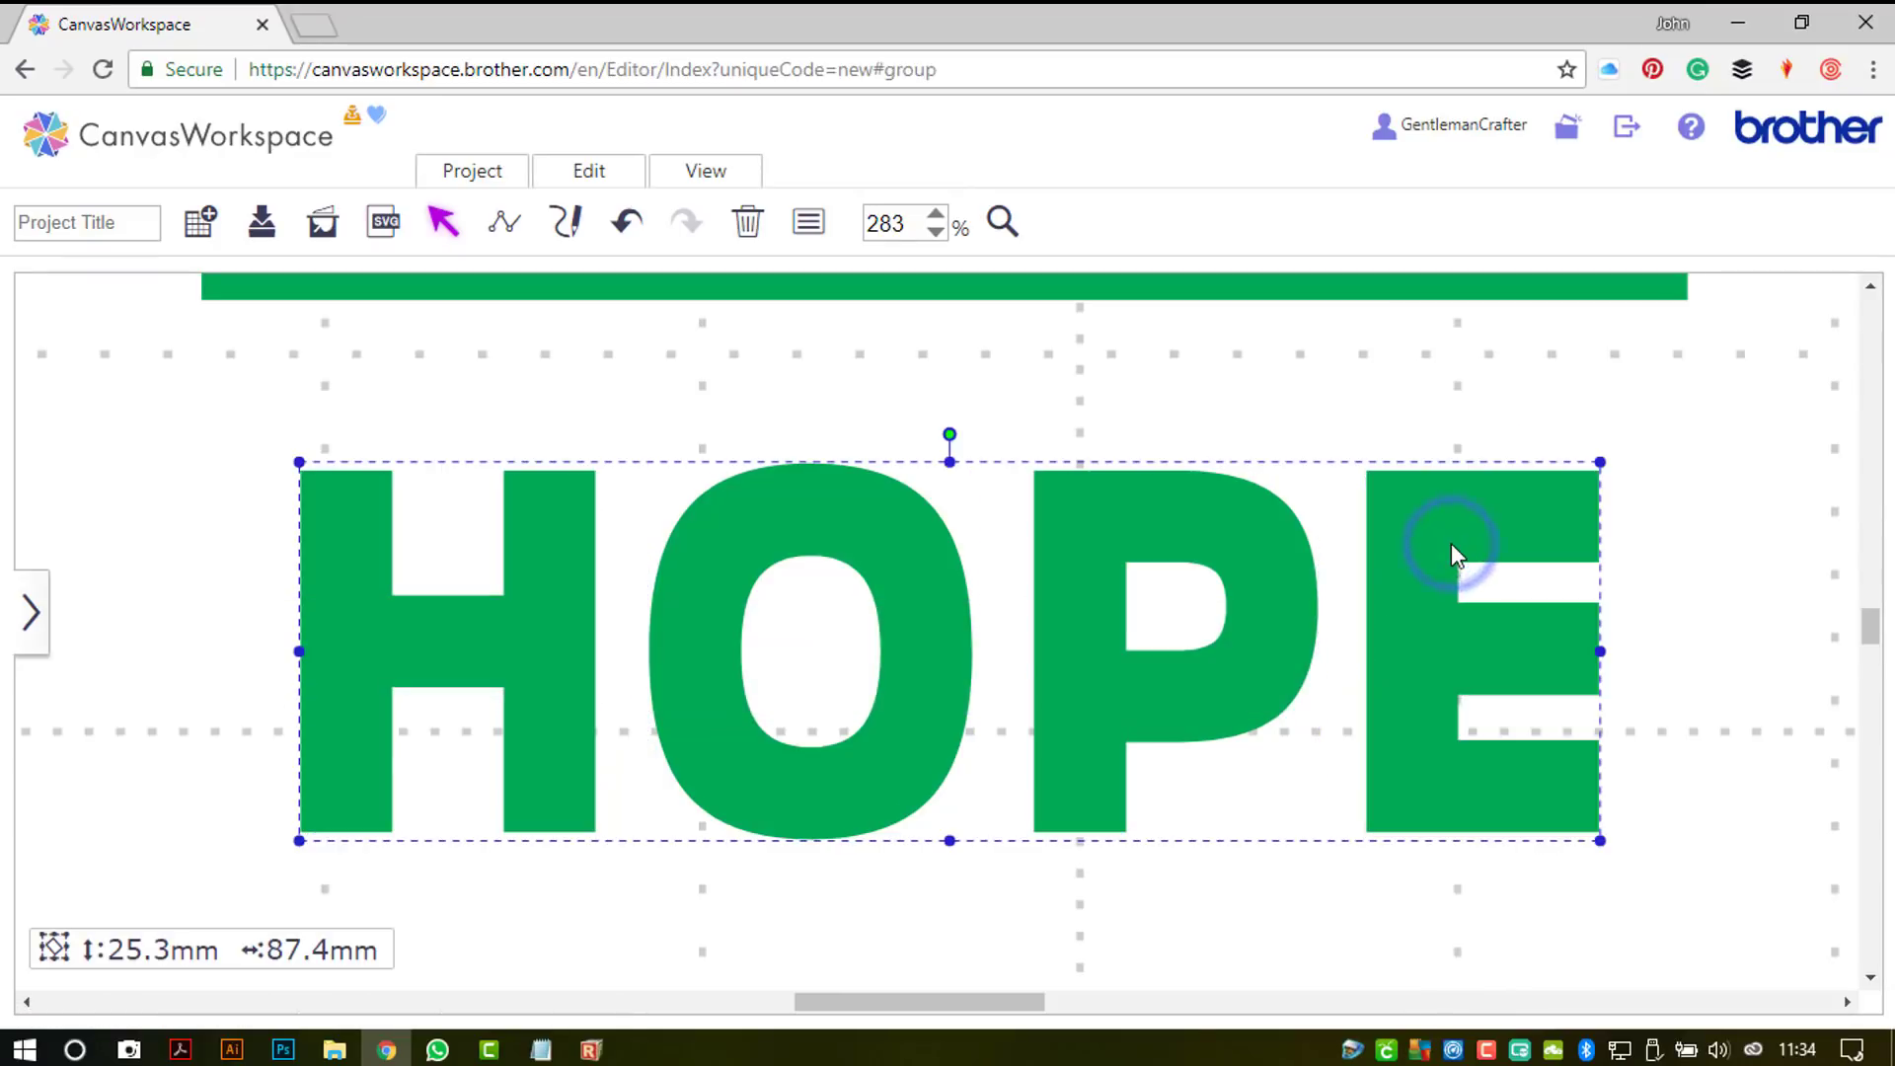
pyautogui.click(707, 171)
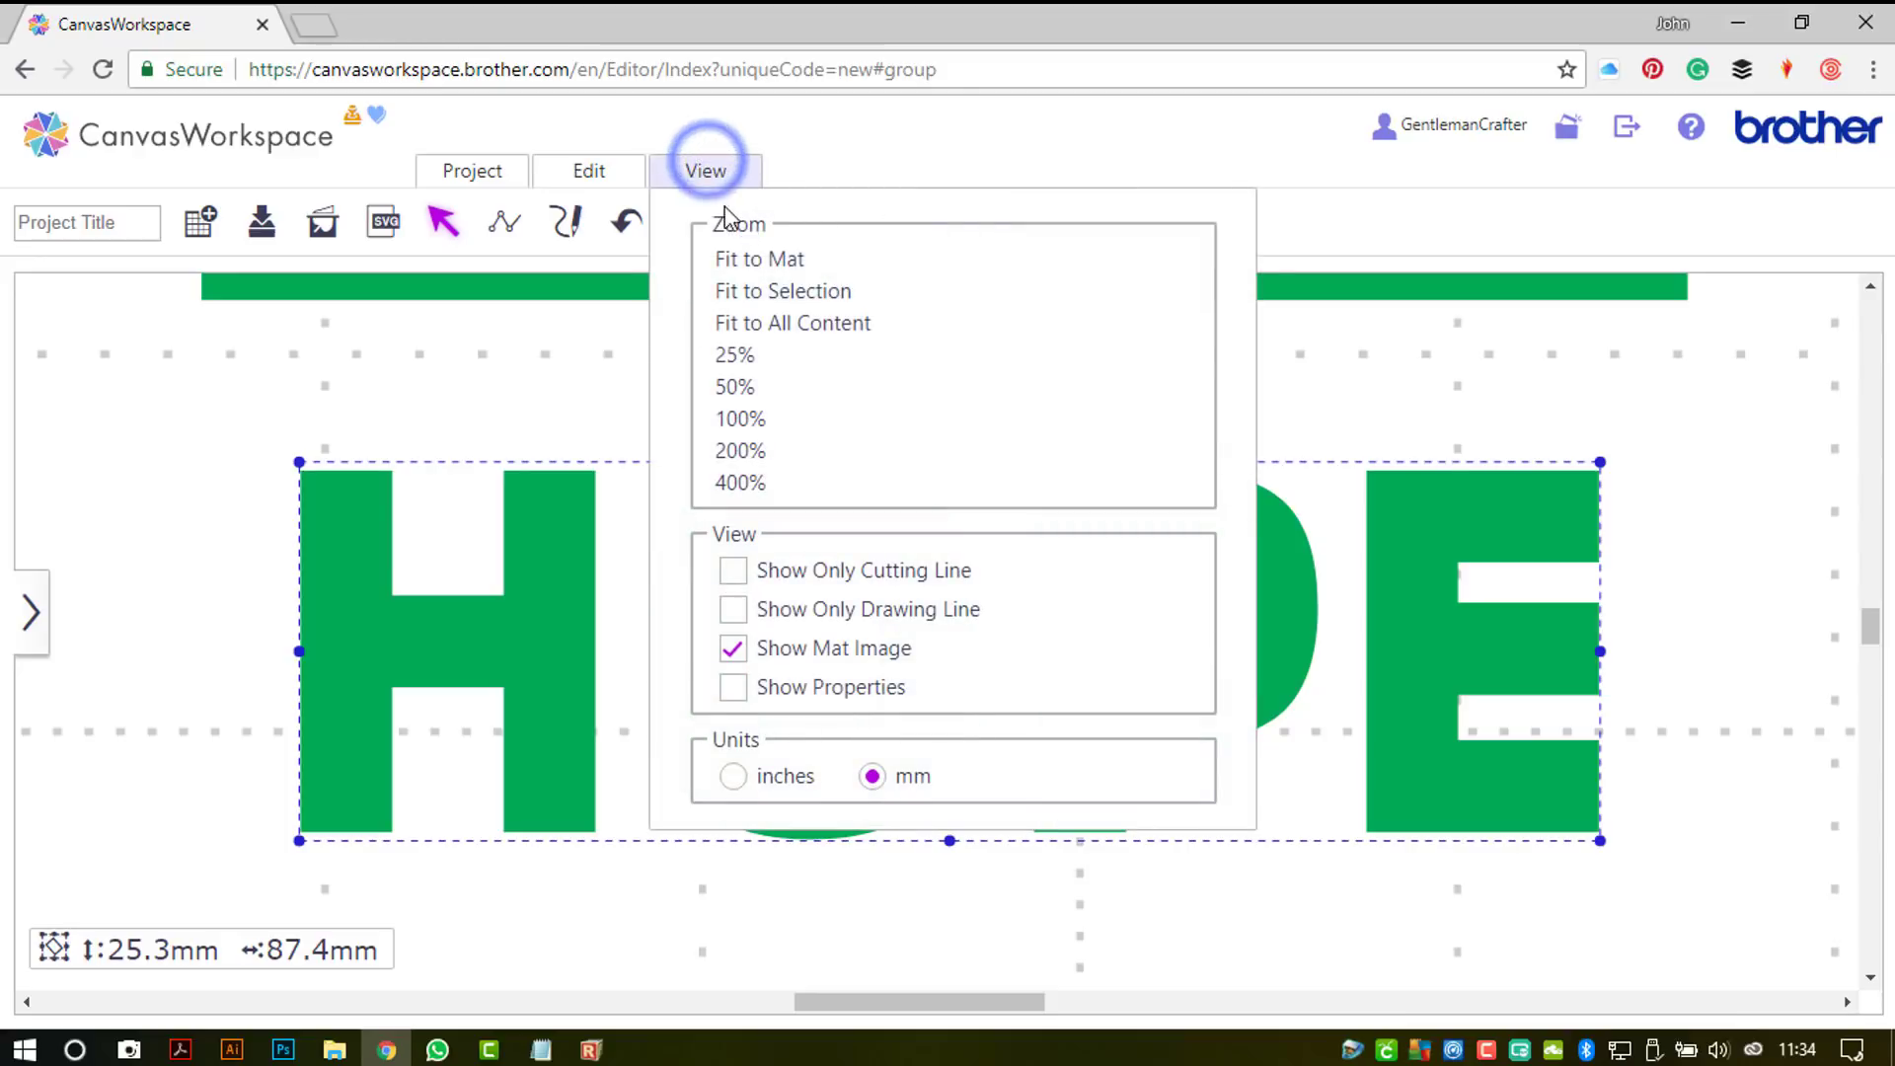
pyautogui.click(755, 319)
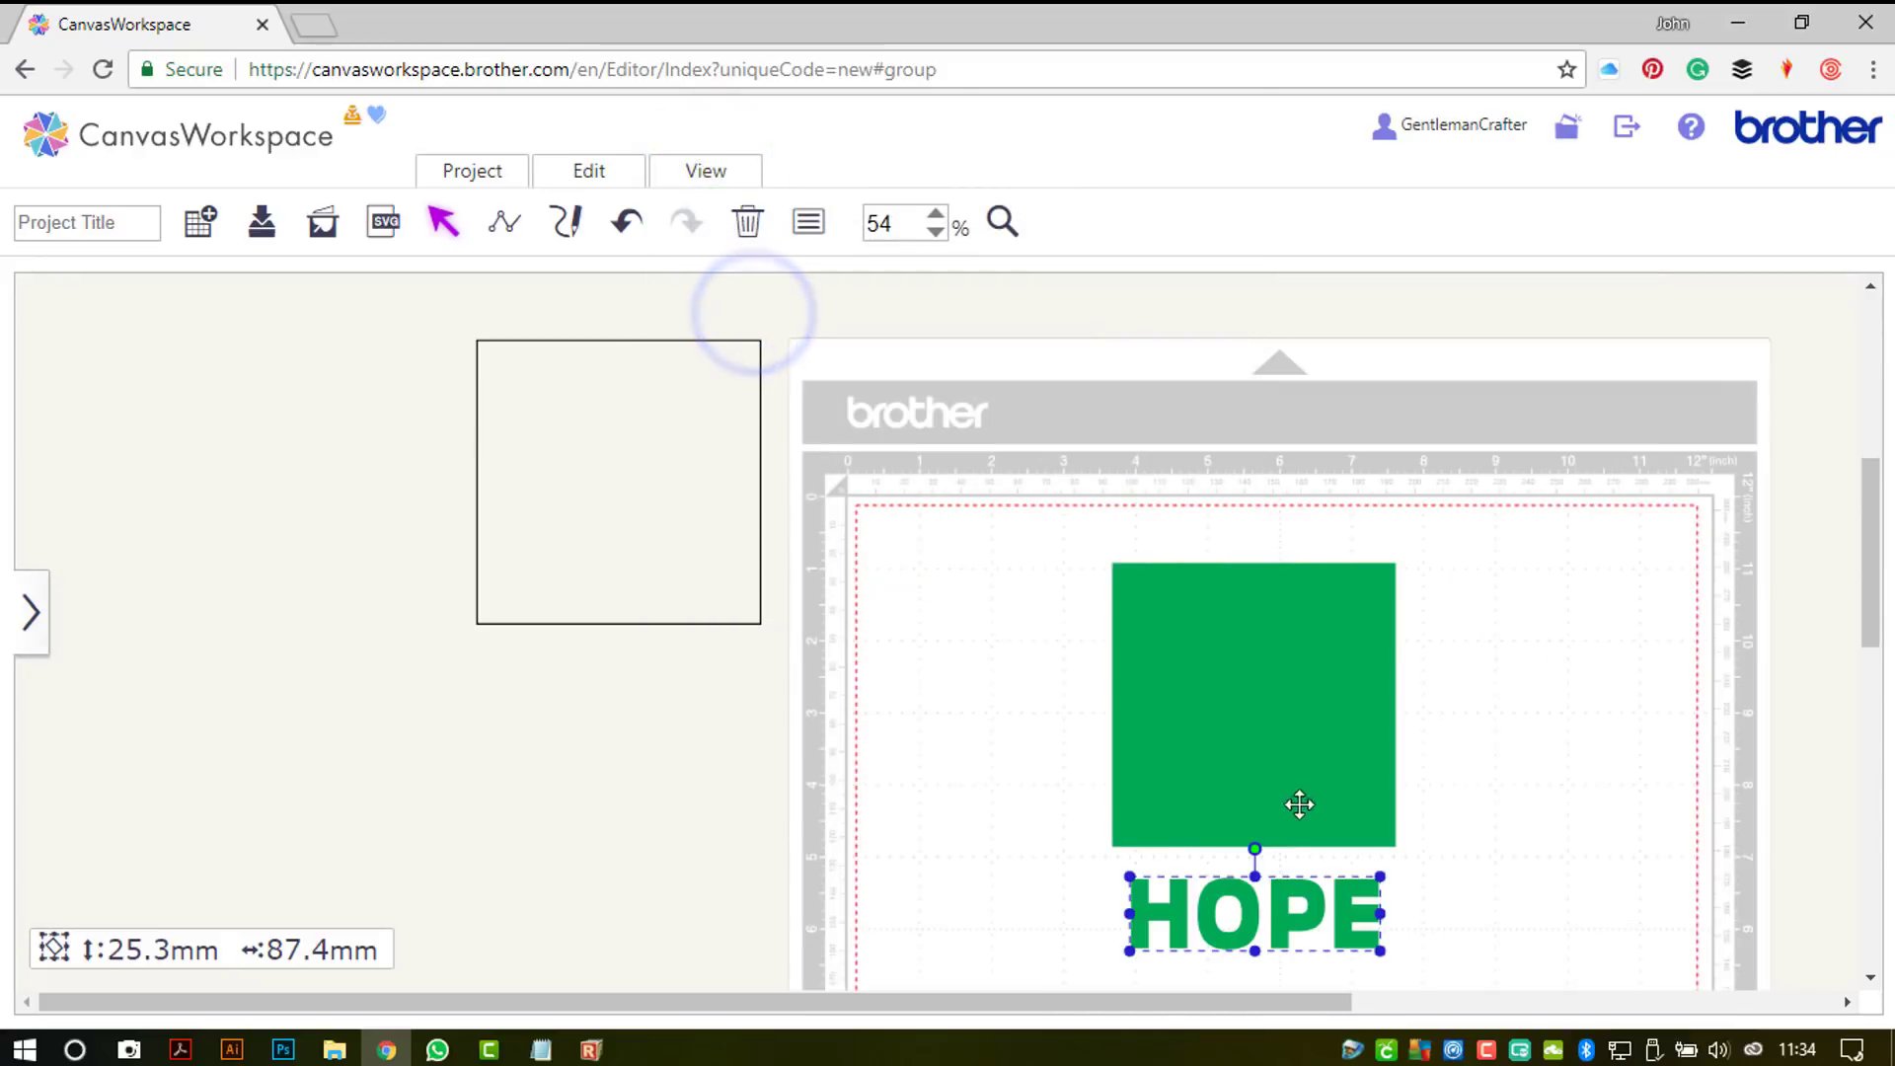
# Step: Rotate the HOPE group 90 degrees clockwise and place it just beside the green square's right edge
pyautogui.moveTo(1872, 550); pyautogui.dragTo(1872, 603)
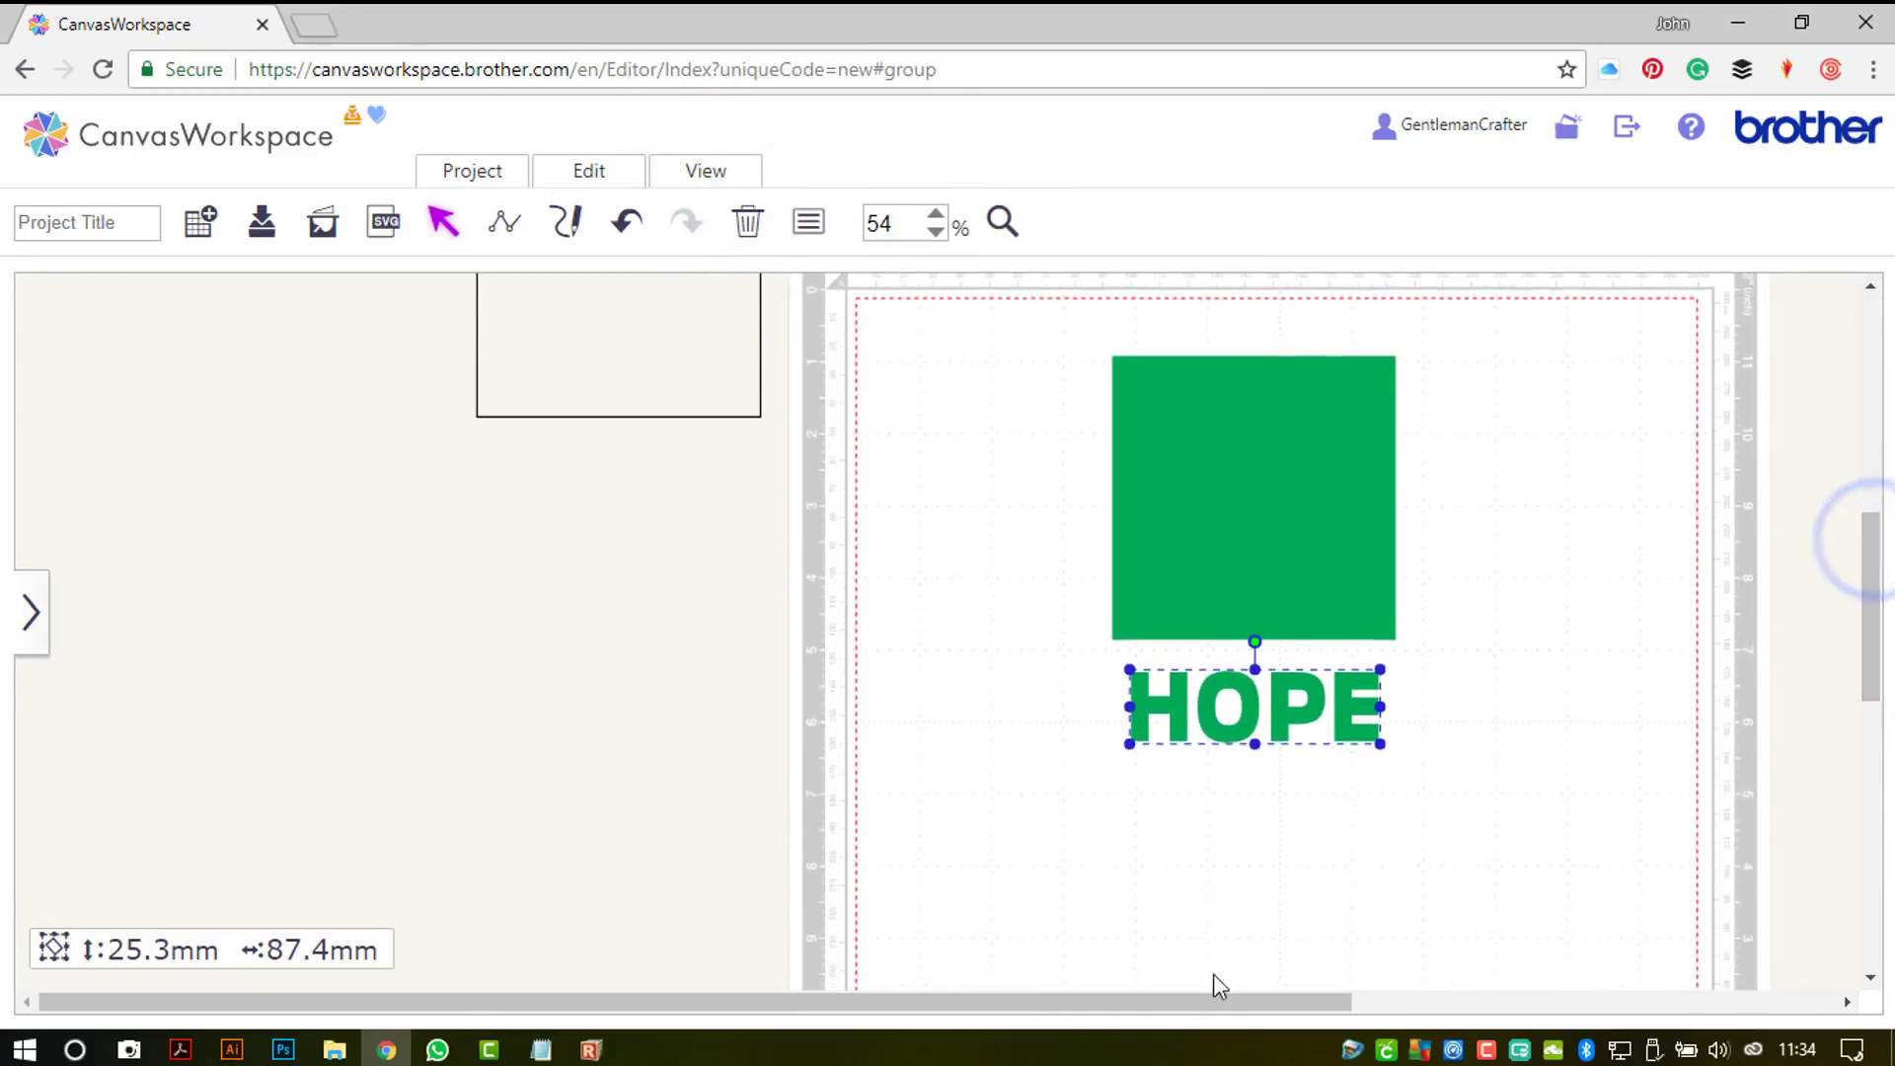
pyautogui.moveTo(1132, 1003); pyautogui.dragTo(1270, 1001)
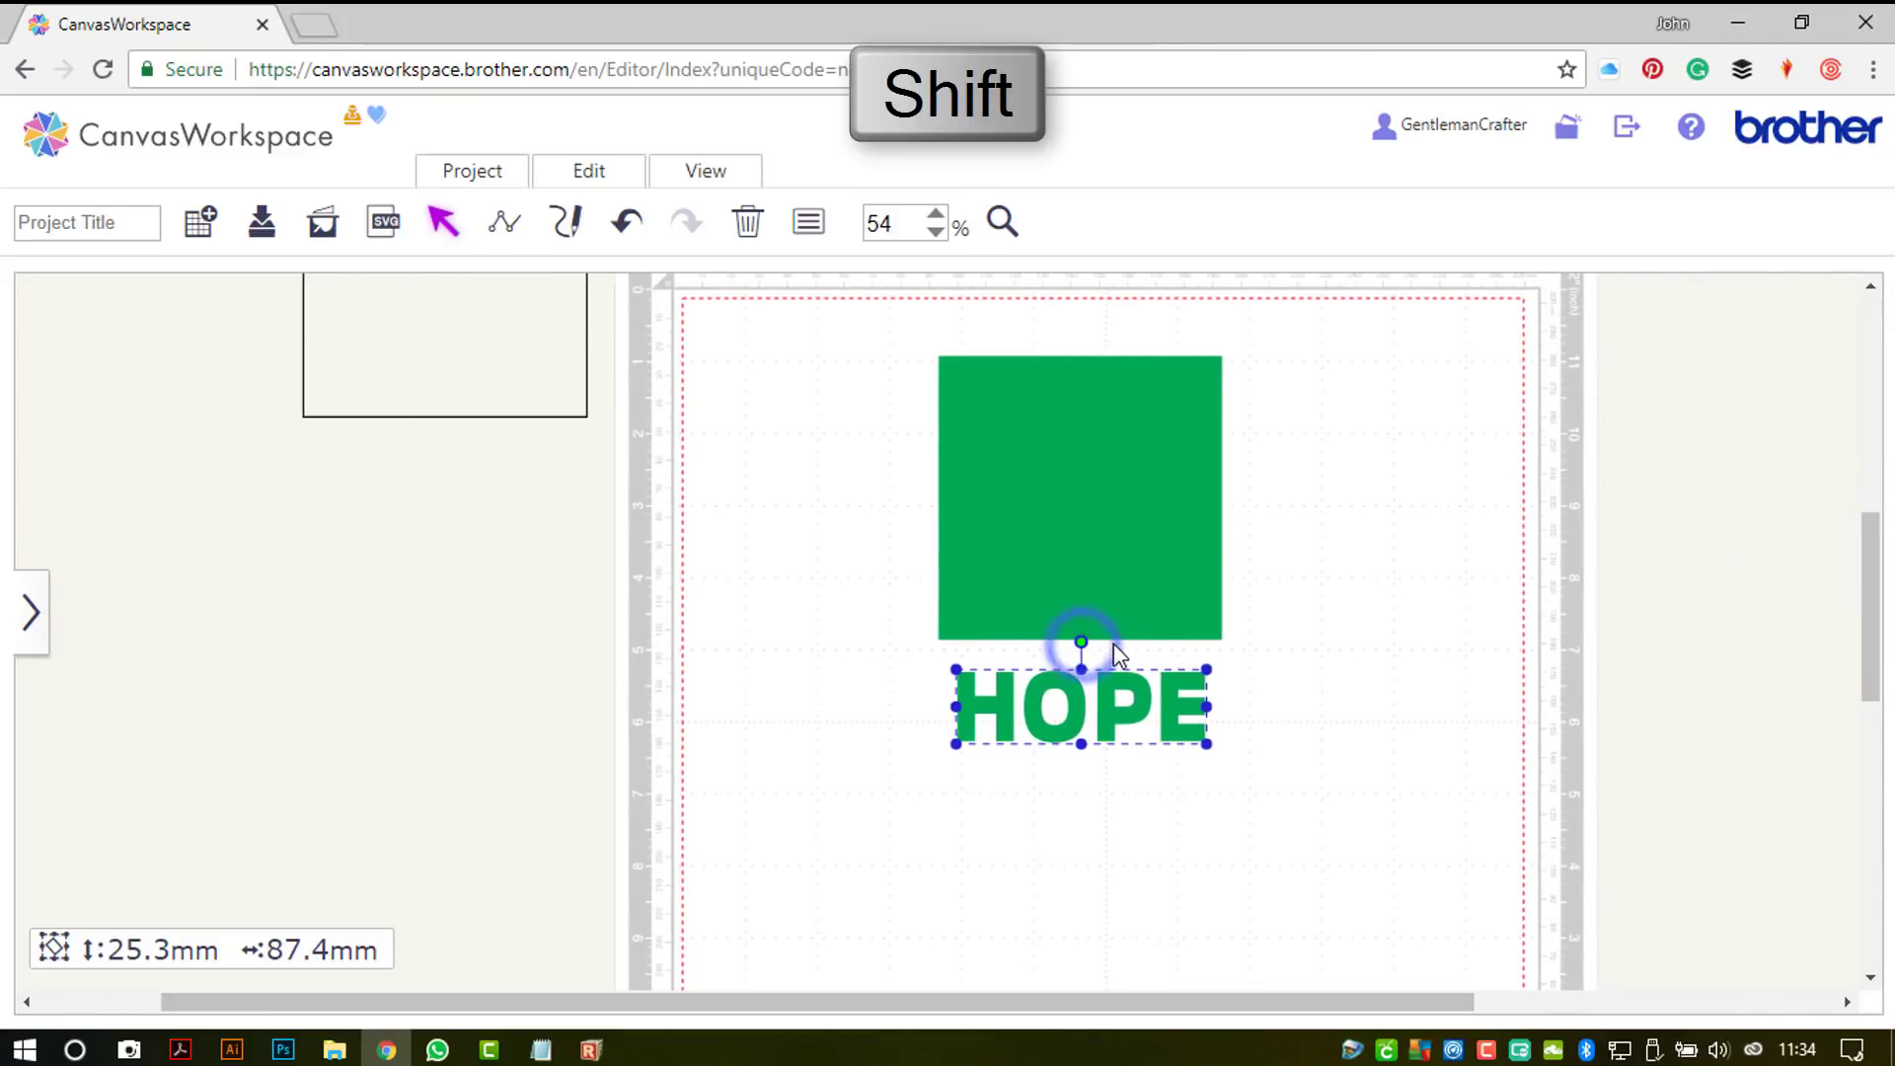
pyautogui.moveTo(1113, 644); pyautogui.dragTo(1310, 463)
pyautogui.click(1404, 706)
# Step: Change the fill colour of the HOPE group to brown
pyautogui.moveTo(1438, 737); pyautogui.dragTo(1020, 499)
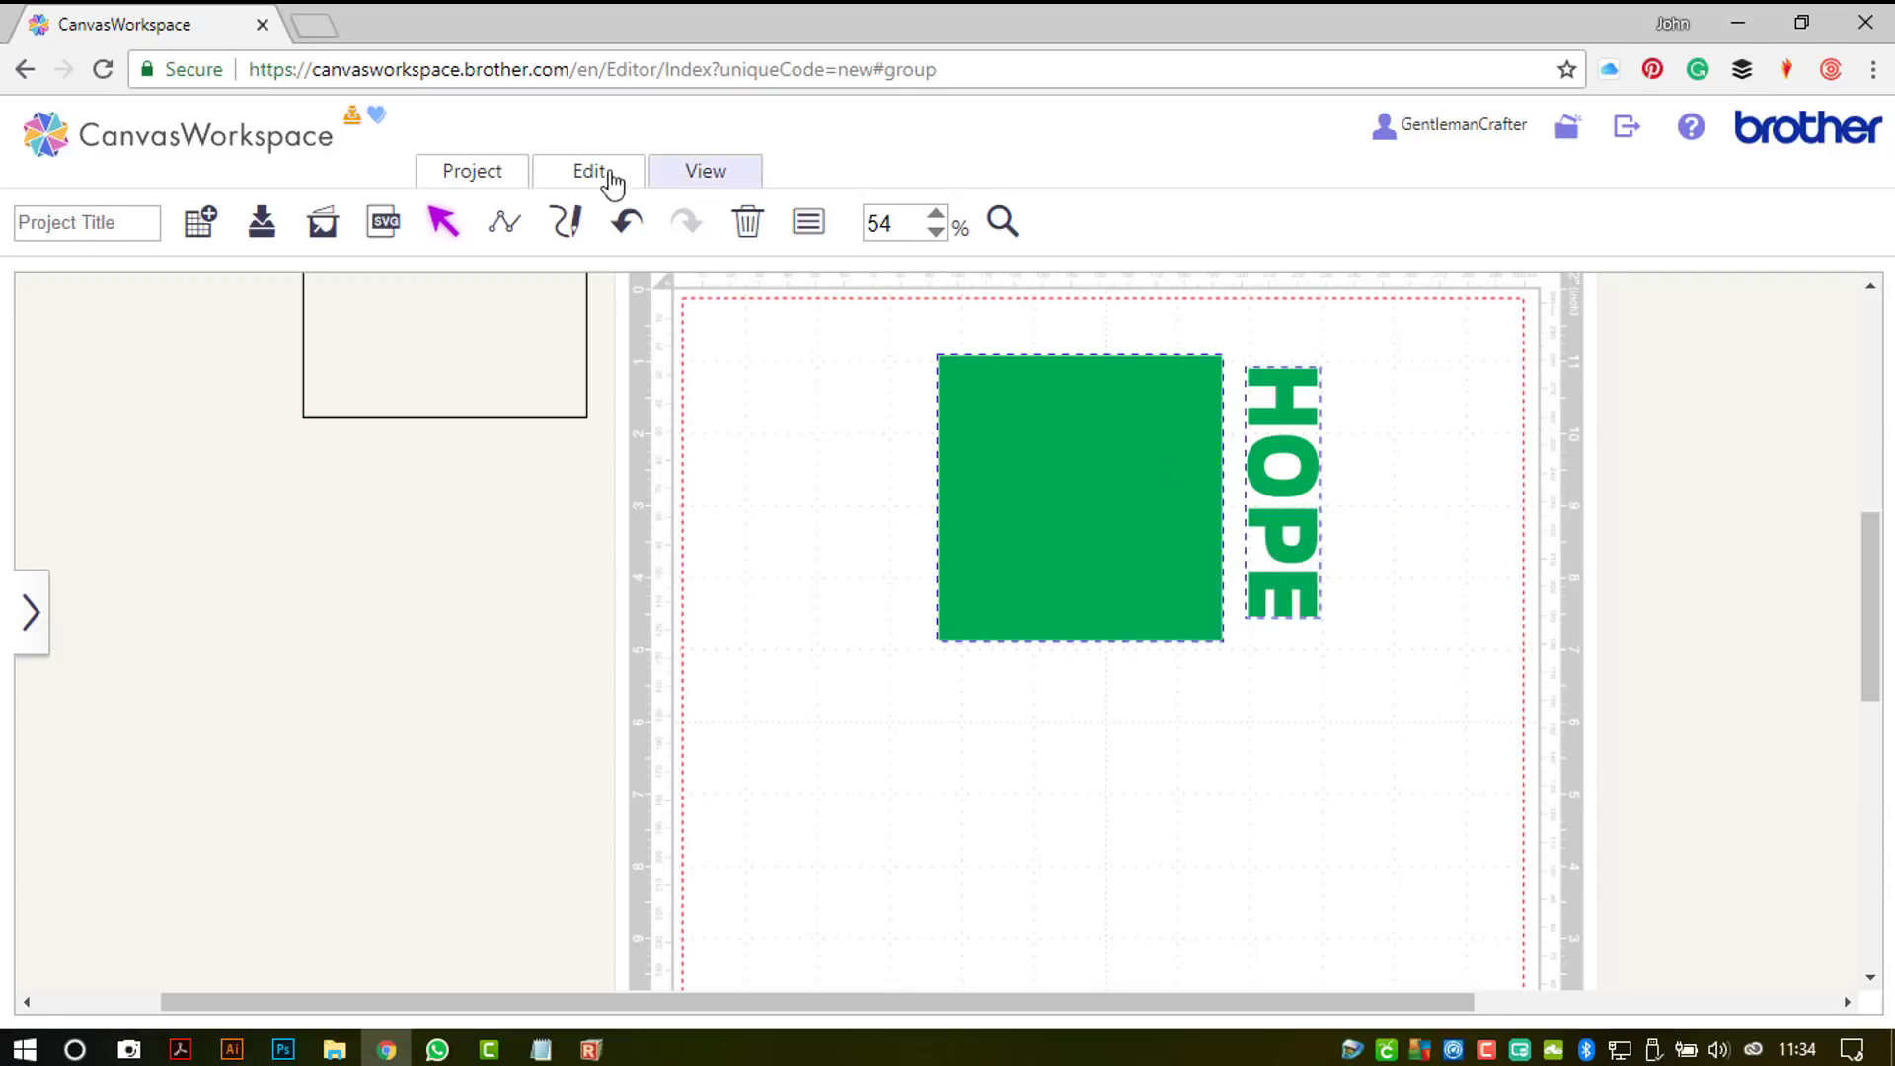
pyautogui.click(811, 223)
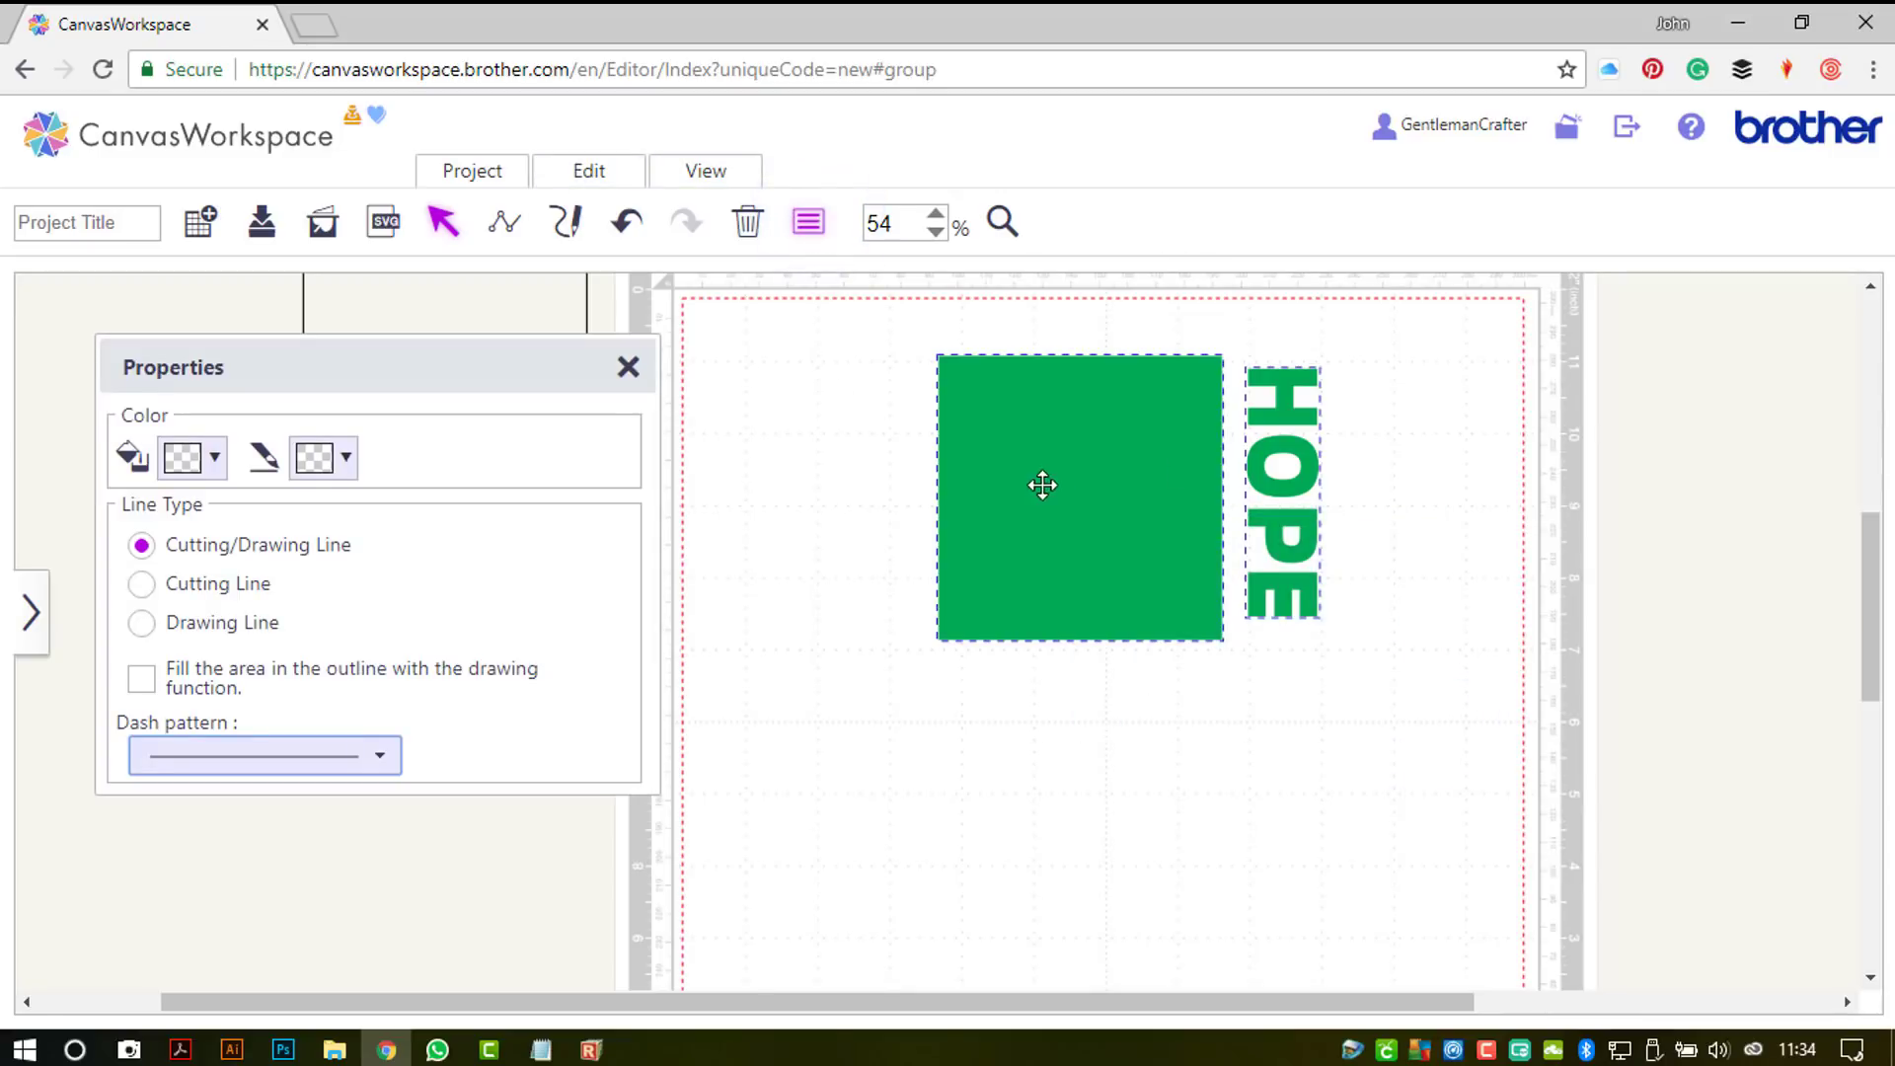
pyautogui.click(209, 477)
pyautogui.click(299, 600)
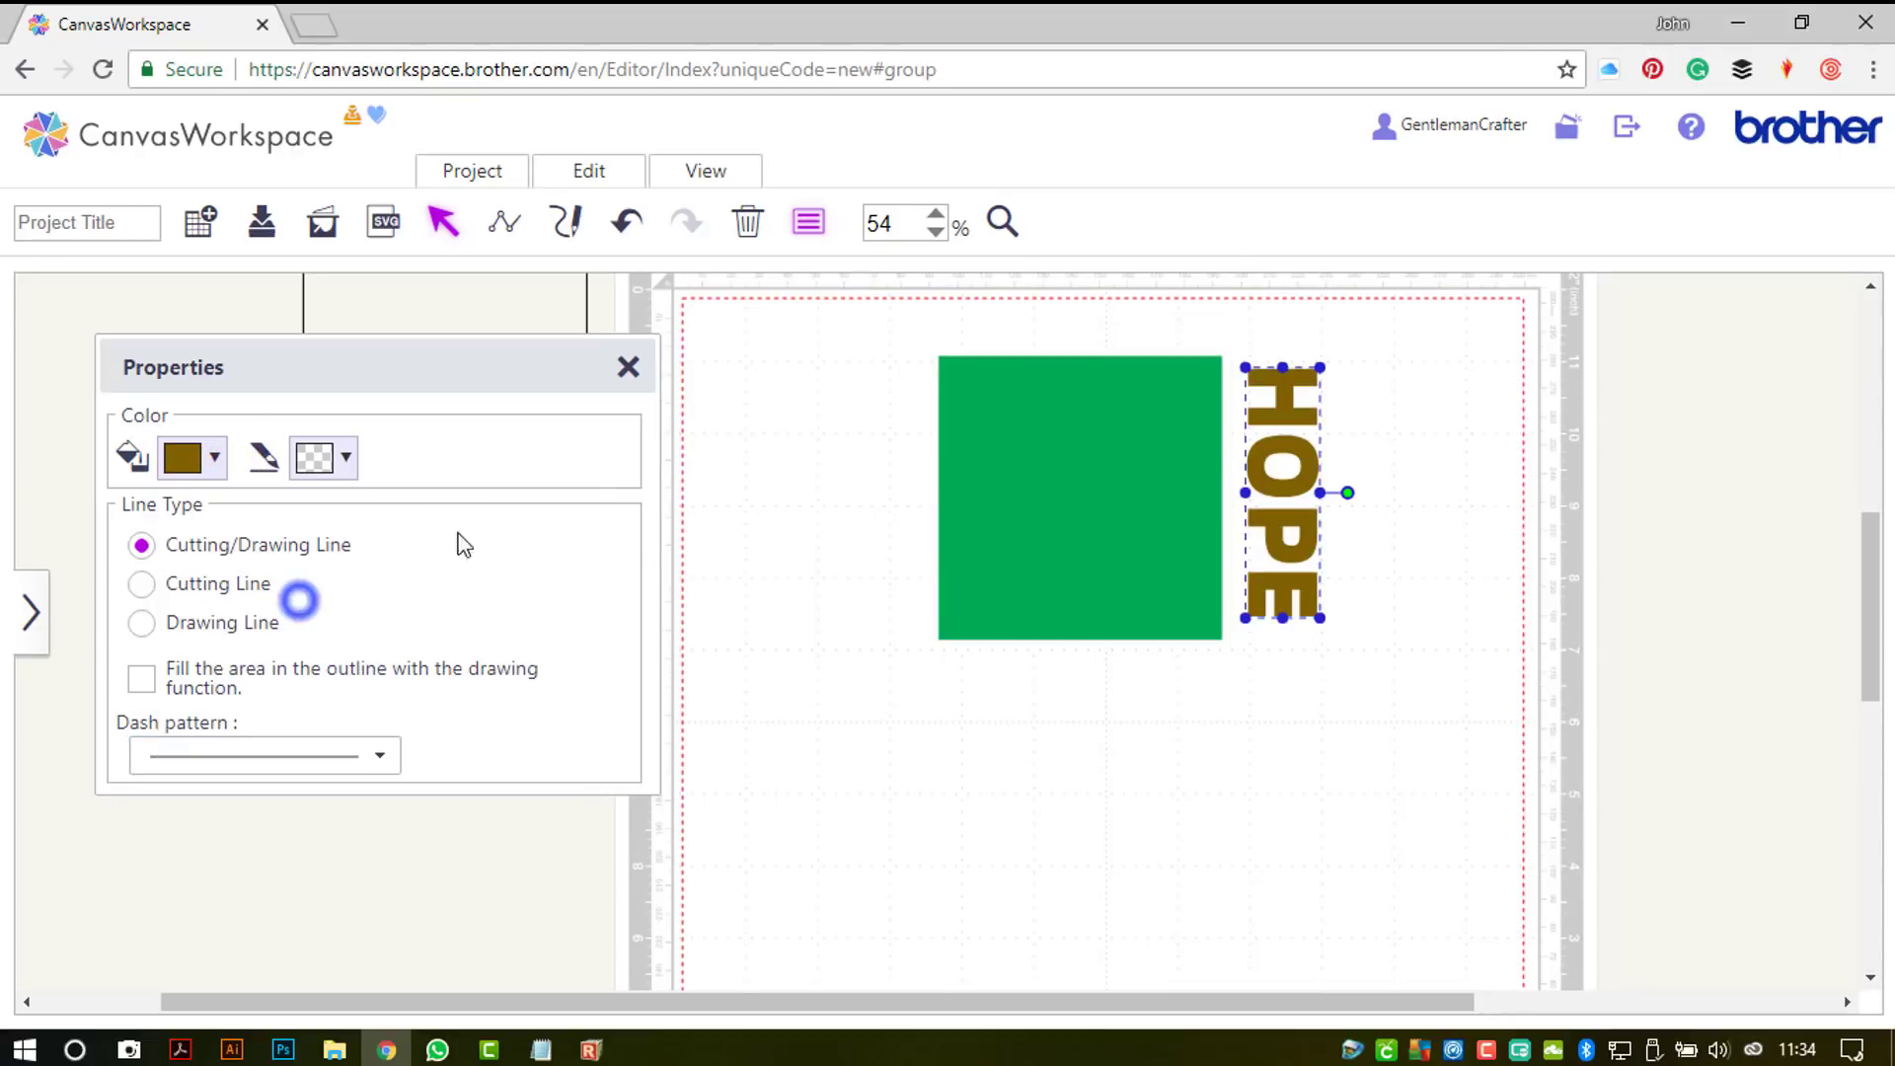
pyautogui.click(628, 367)
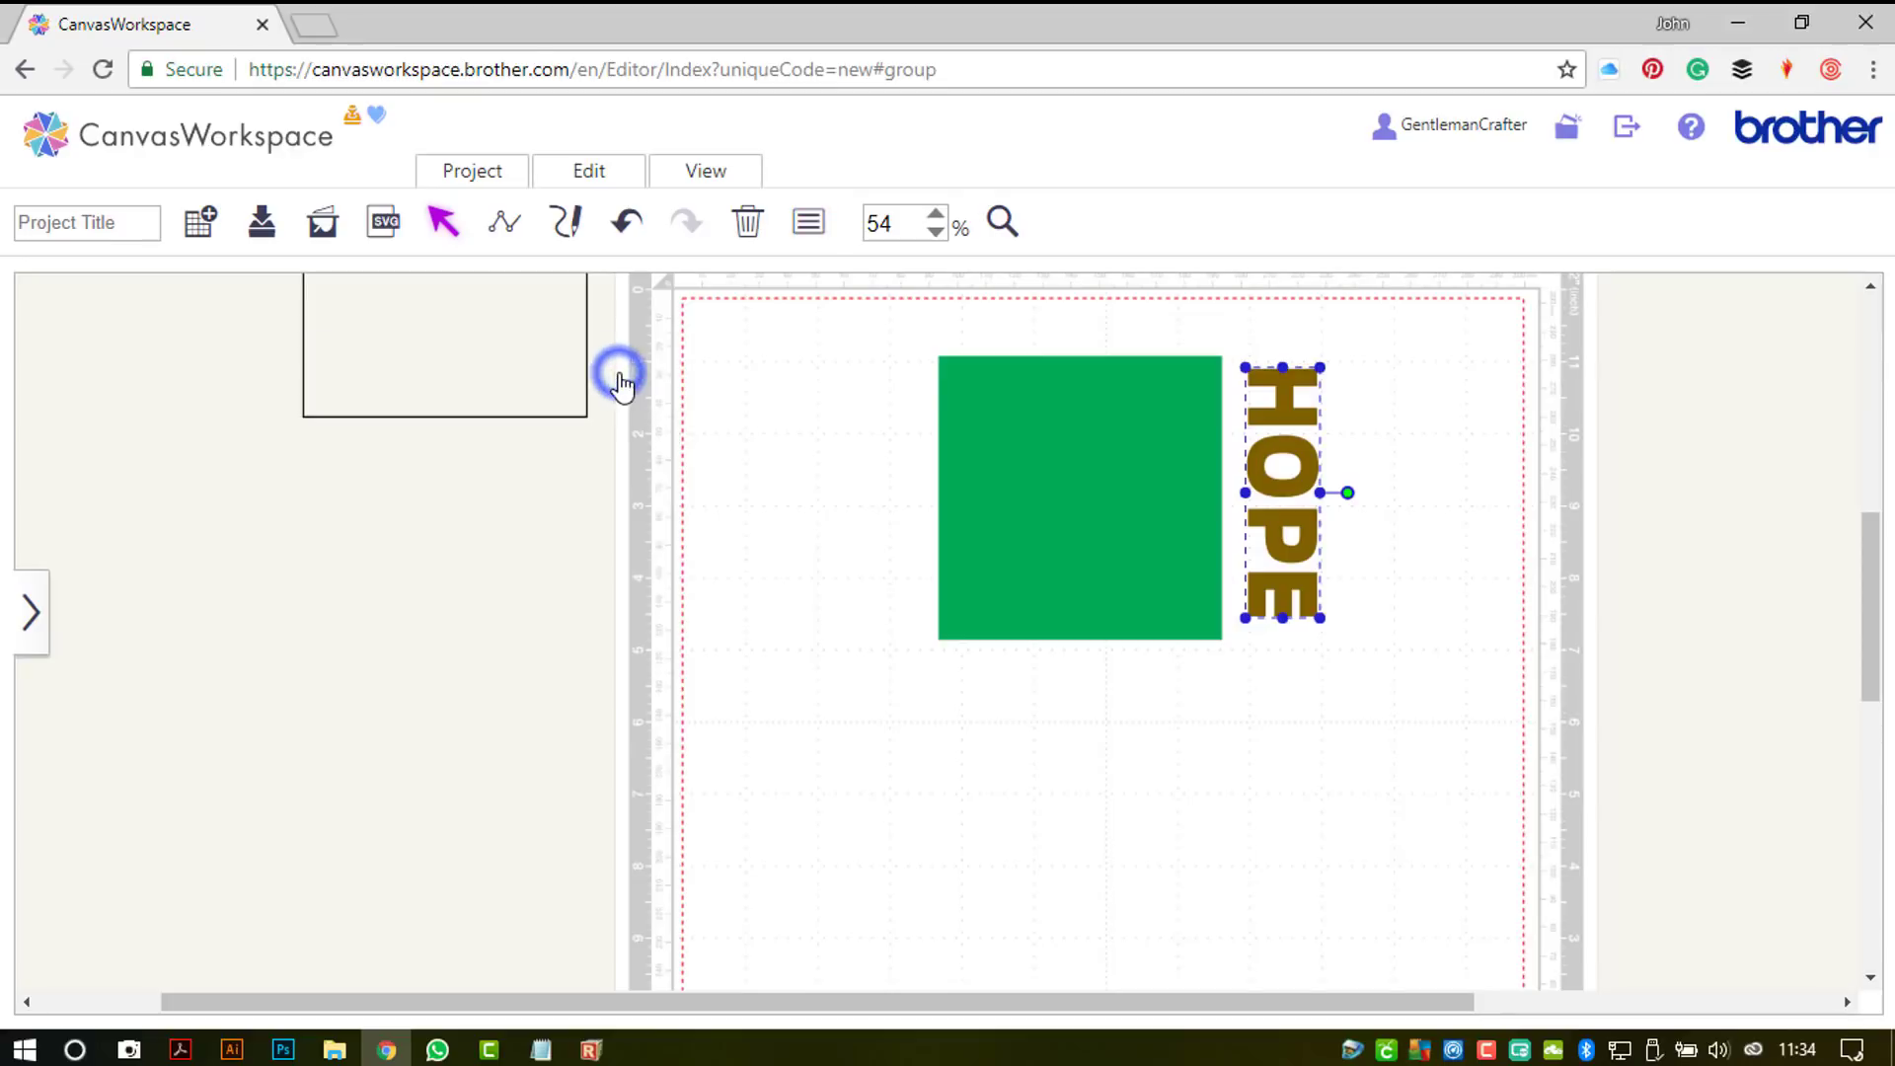
# Step: Move the HOPE group up close against the green square's right edge
pyautogui.moveTo(1415, 713); pyautogui.dragTo(930, 372)
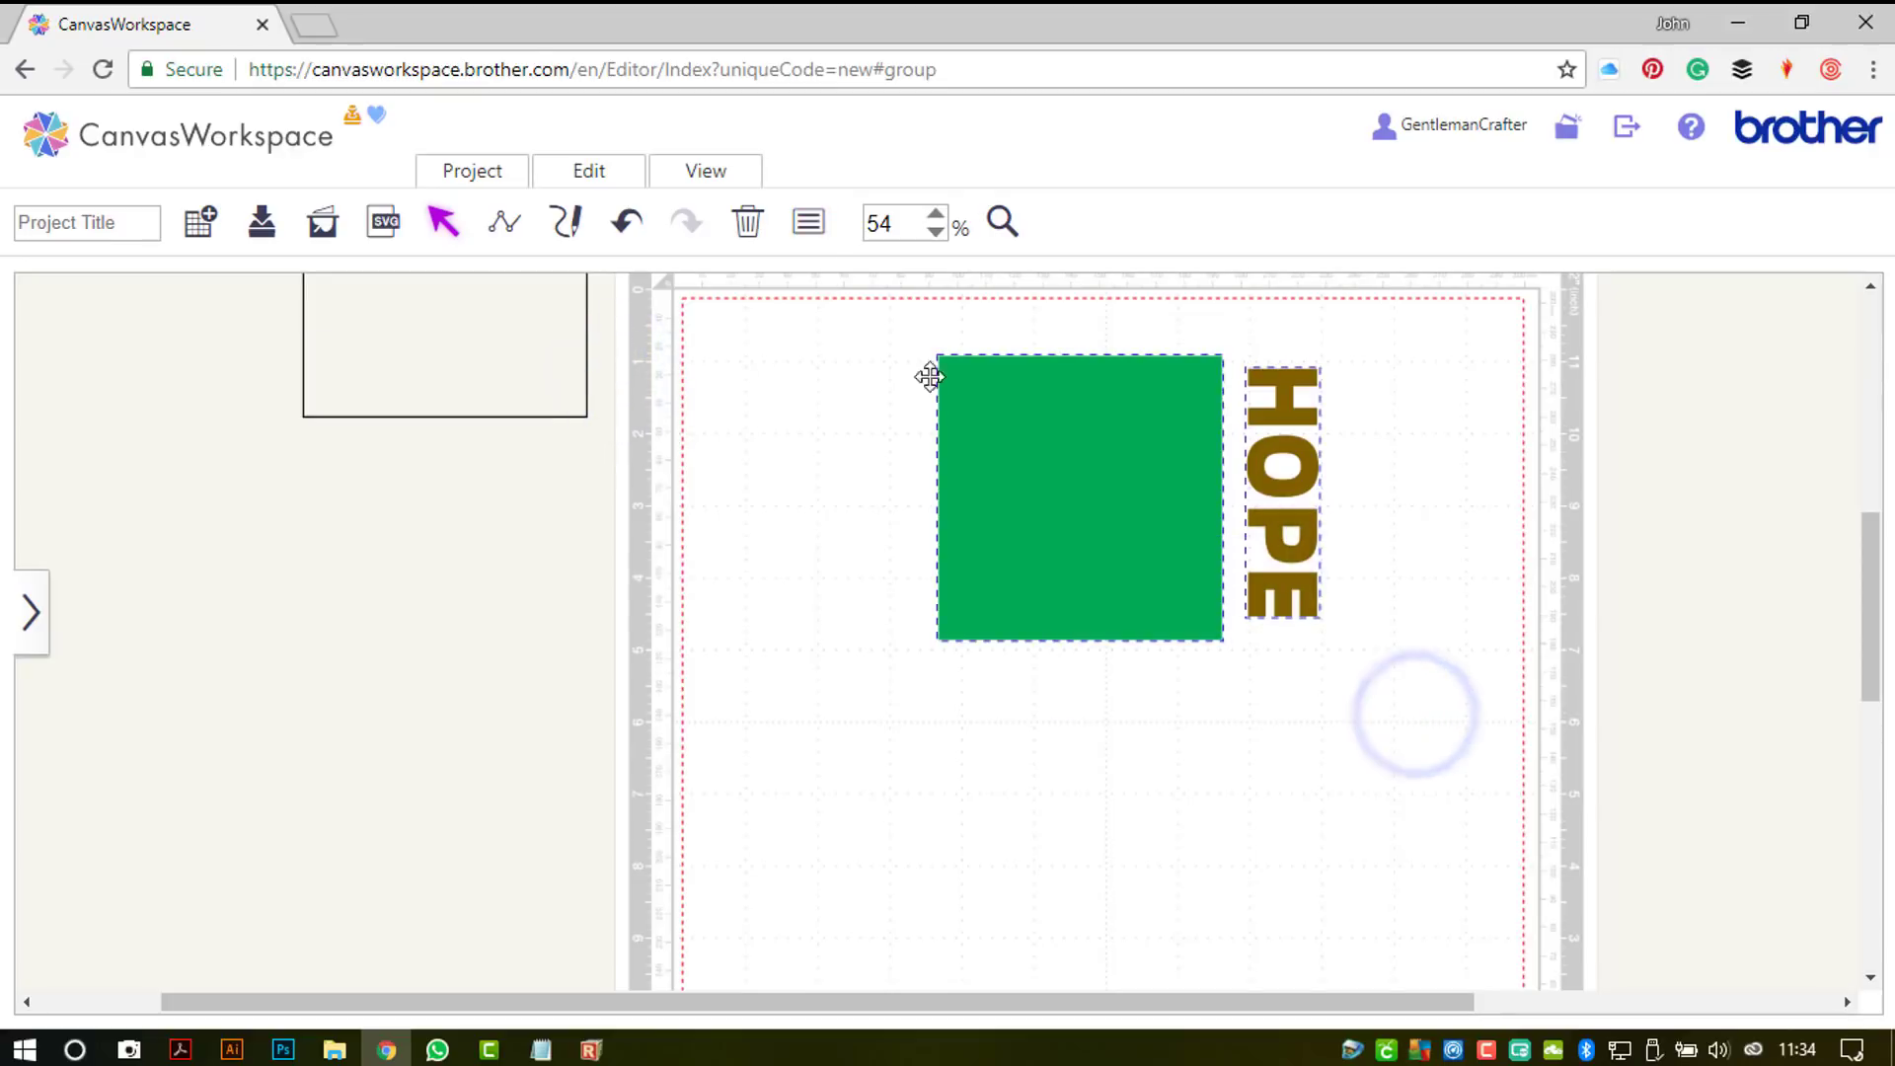
pyautogui.click(726, 173)
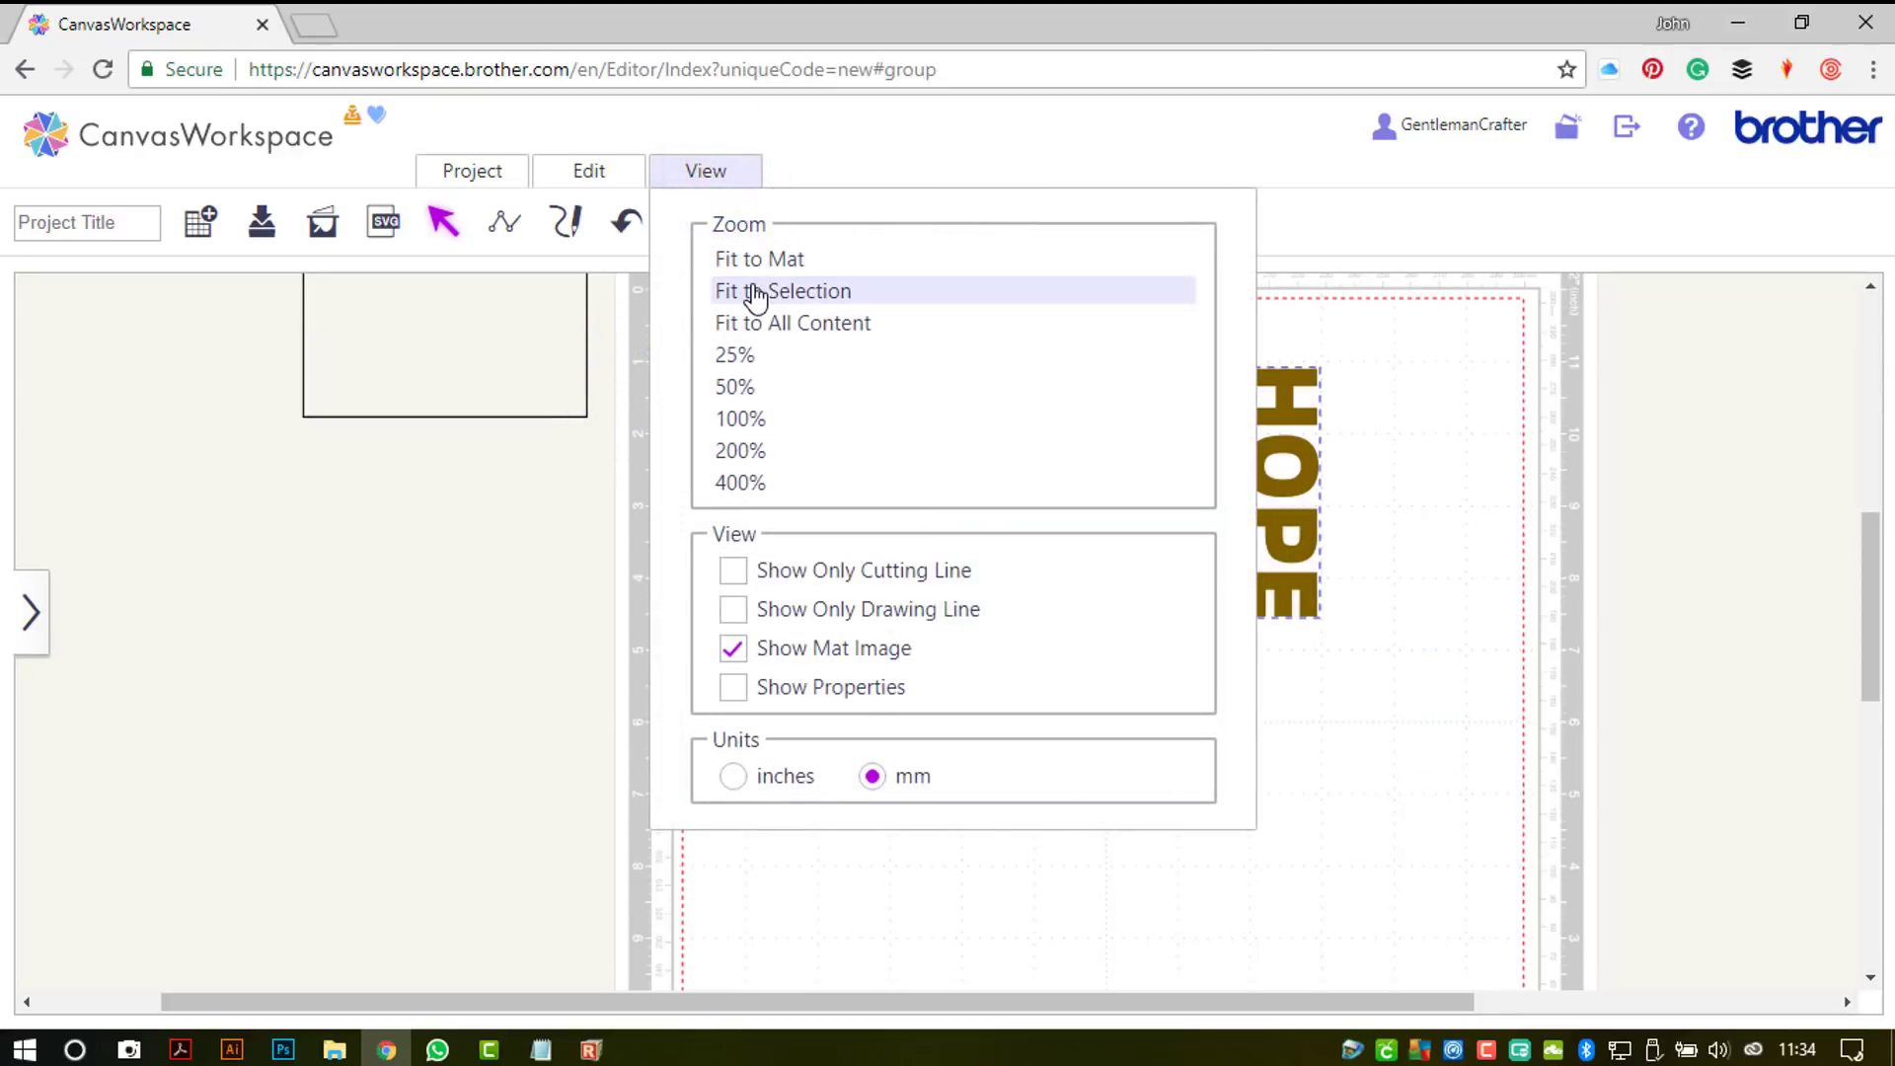
pyautogui.click(750, 285)
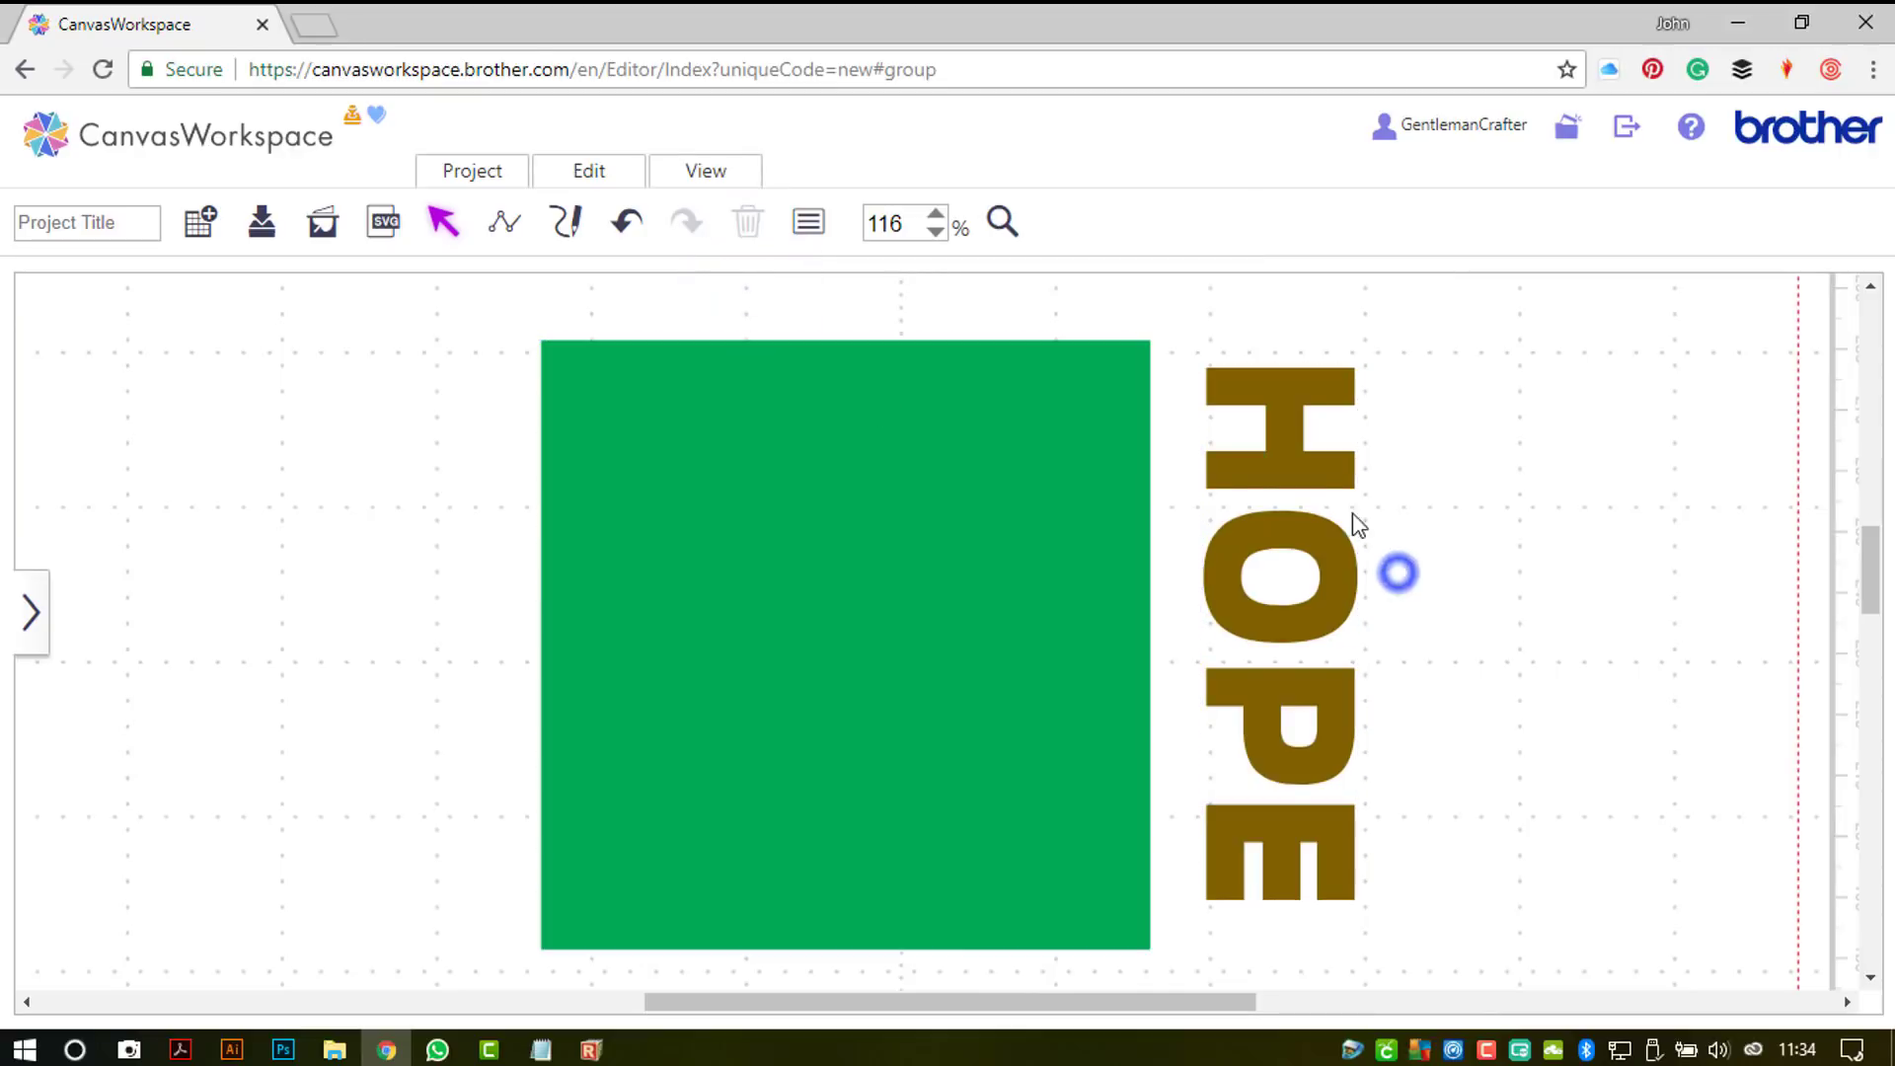
pyautogui.moveTo(1317, 479); pyautogui.dragTo(1270, 482)
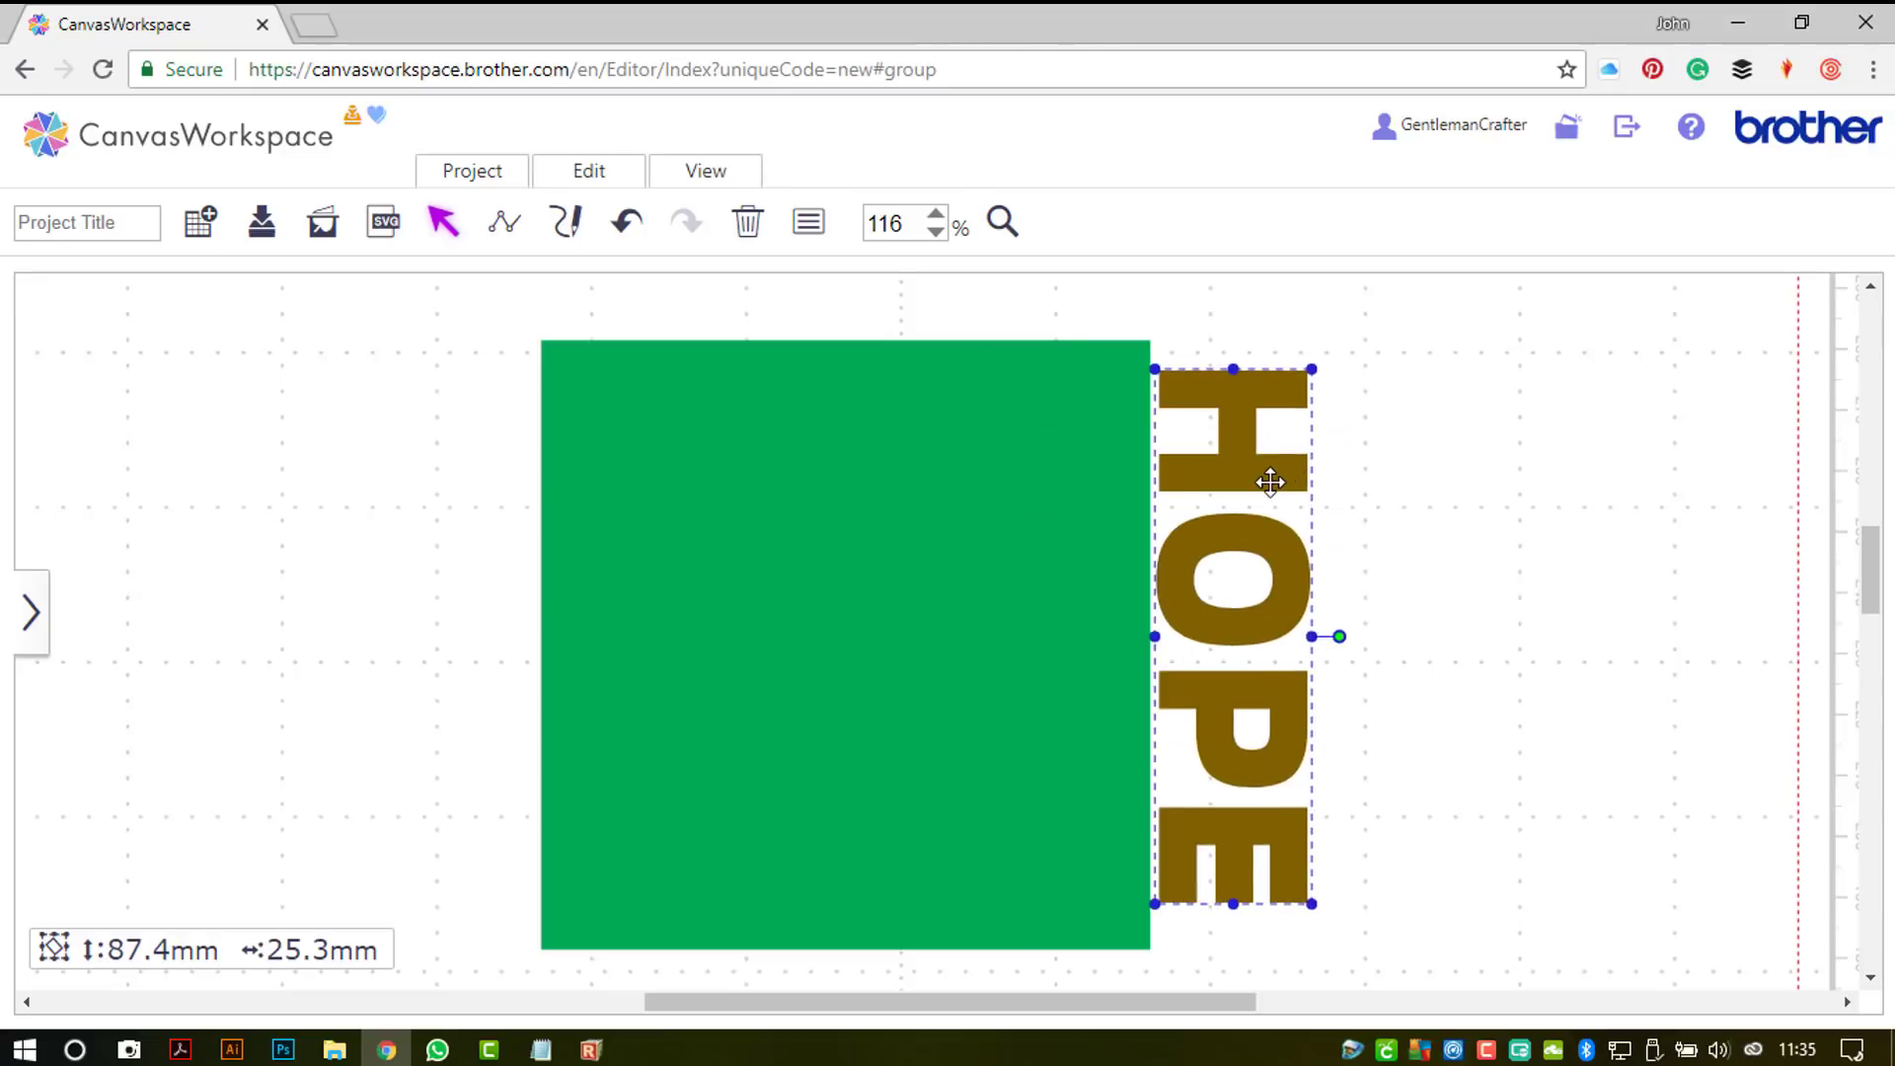
# Step: Align the green square and the HOPE group by their right edges and centre them vertically on each other
pyautogui.moveTo(1354, 762); pyautogui.dragTo(905, 596)
pyautogui.click(582, 188)
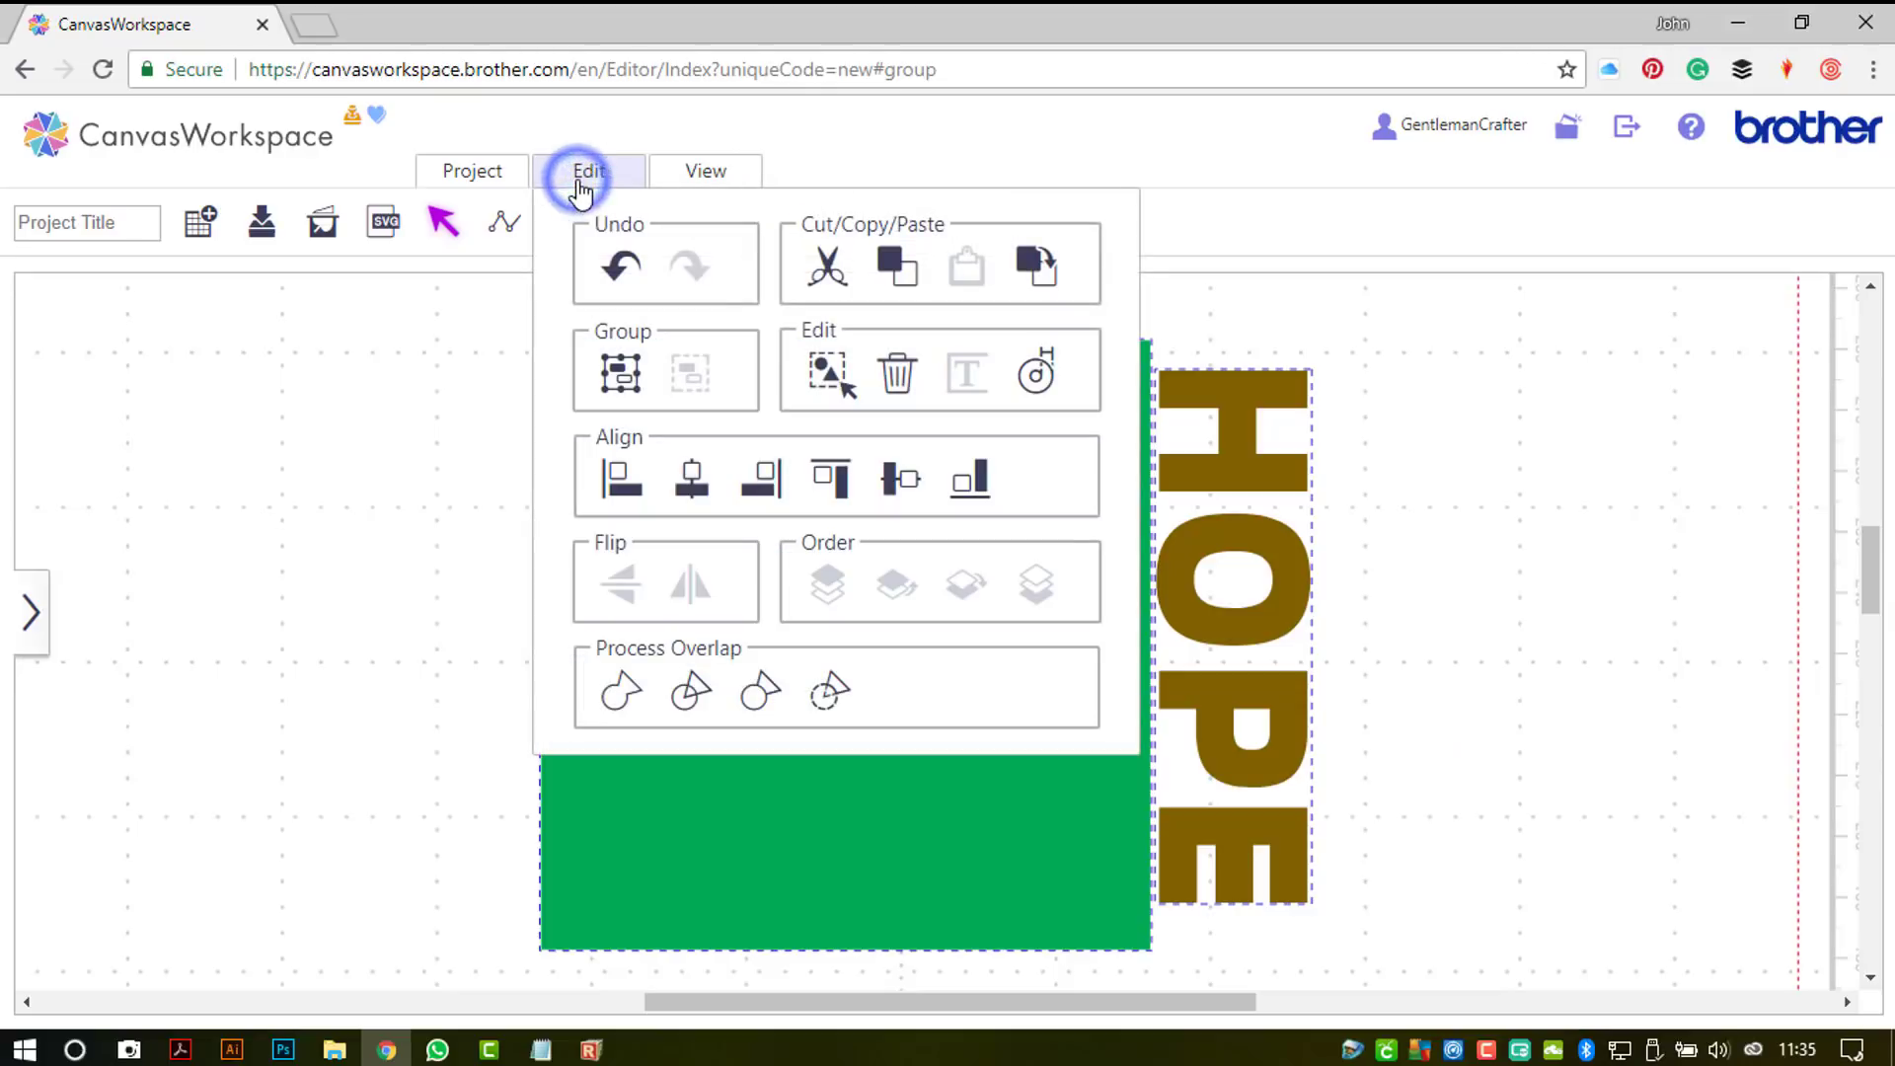
pyautogui.click(759, 481)
pyautogui.click(756, 470)
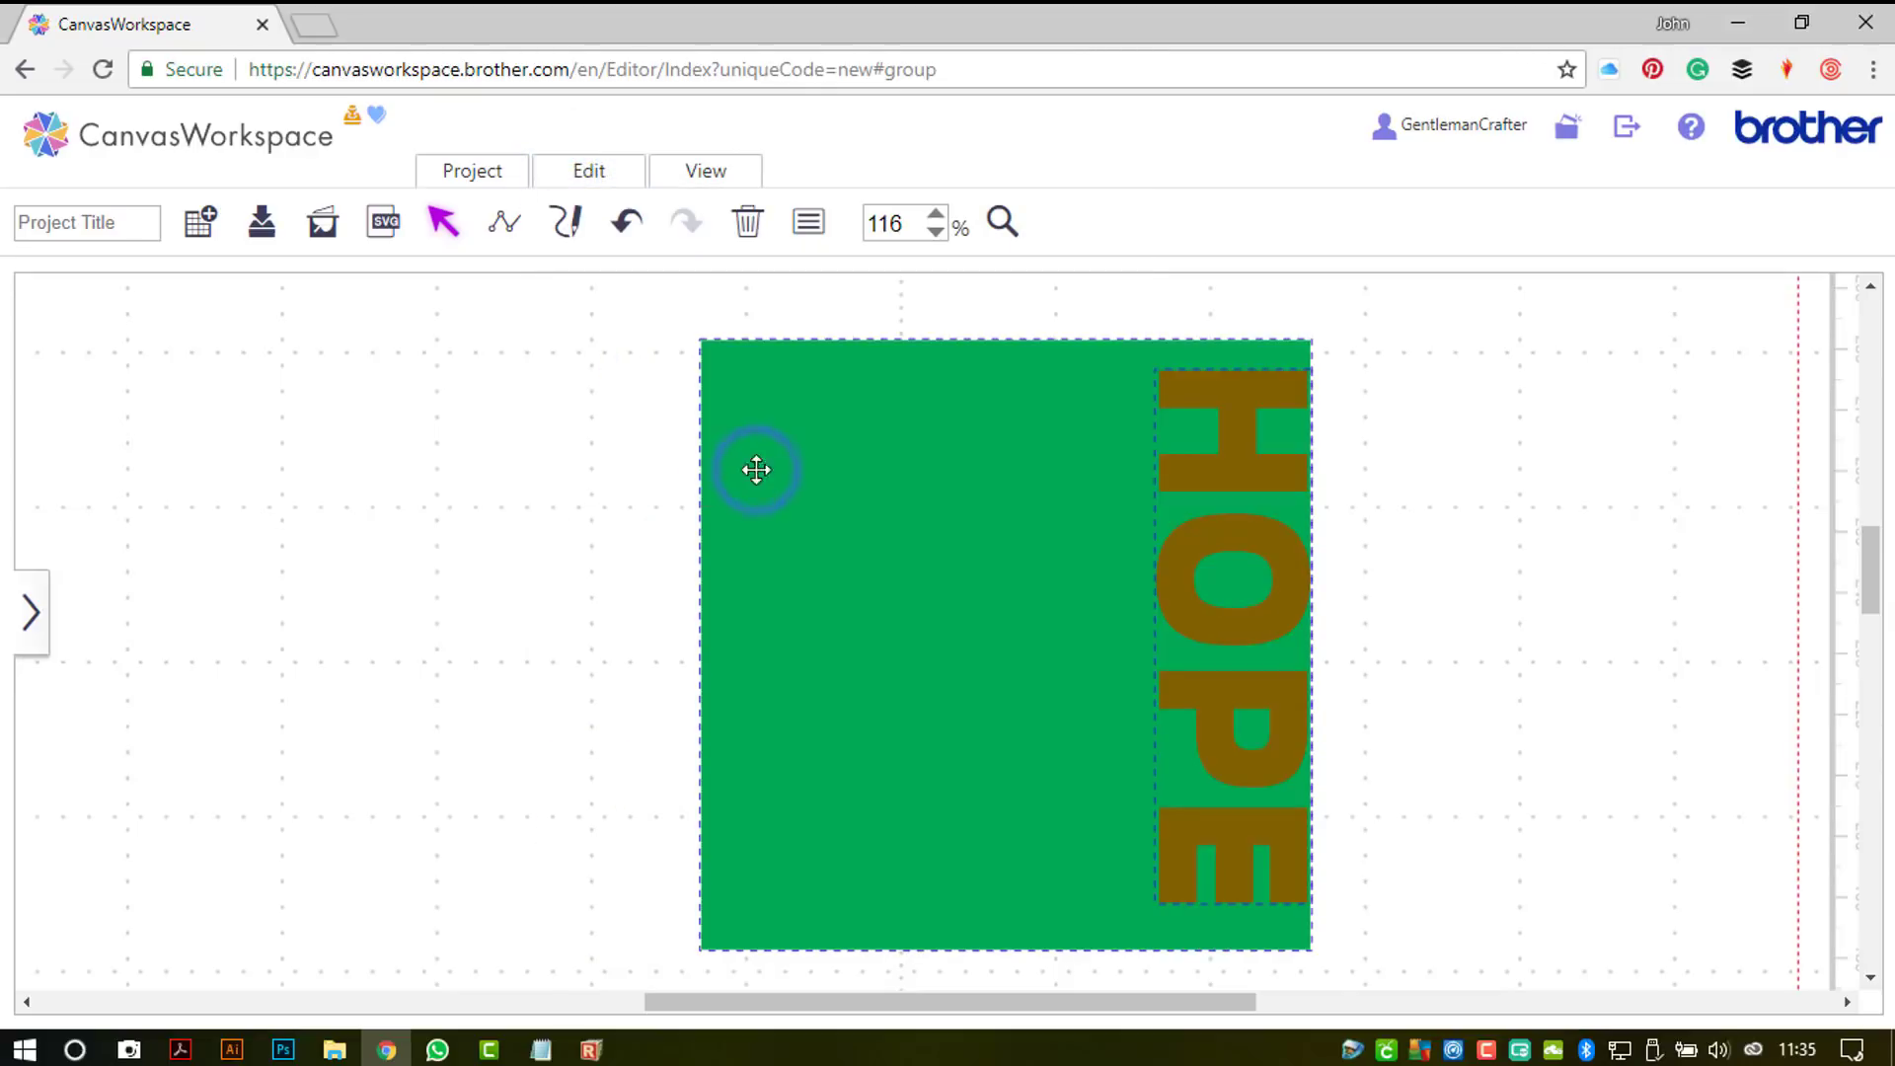
pyautogui.click(589, 177)
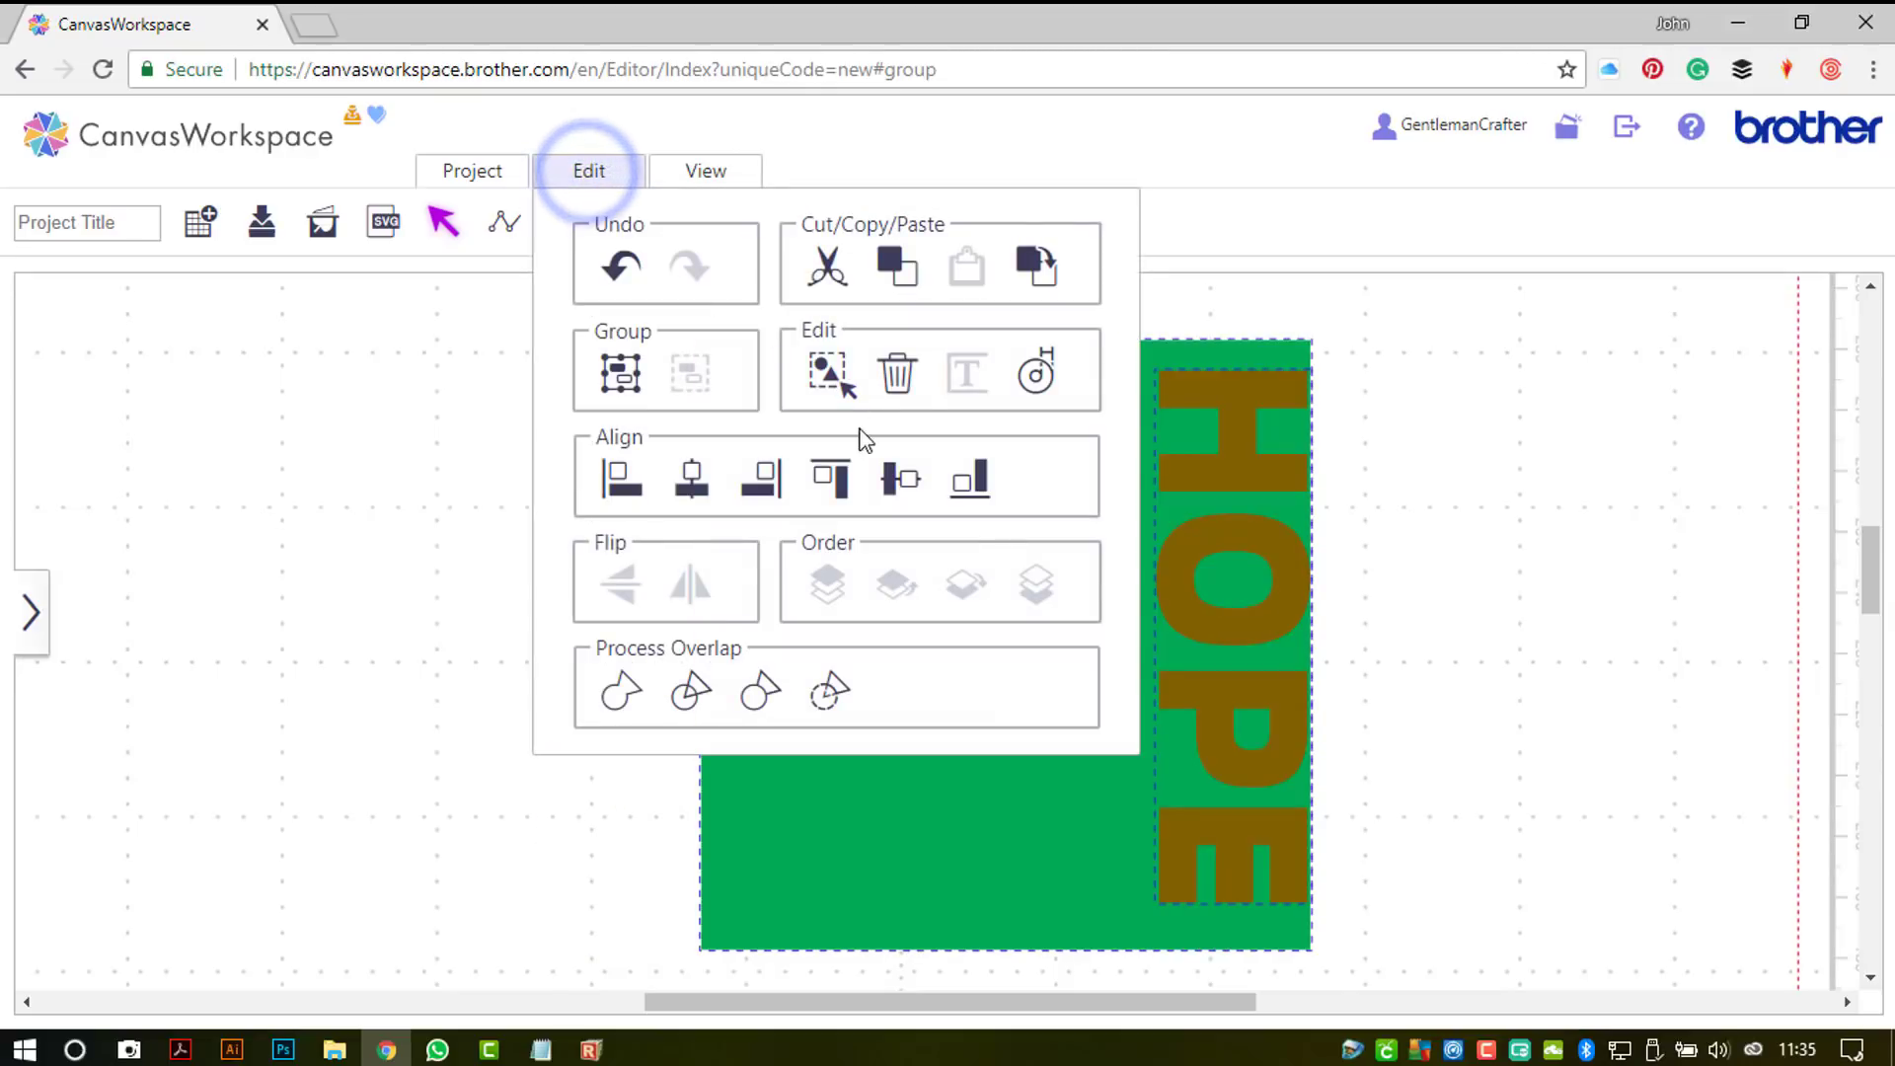
pyautogui.click(896, 481)
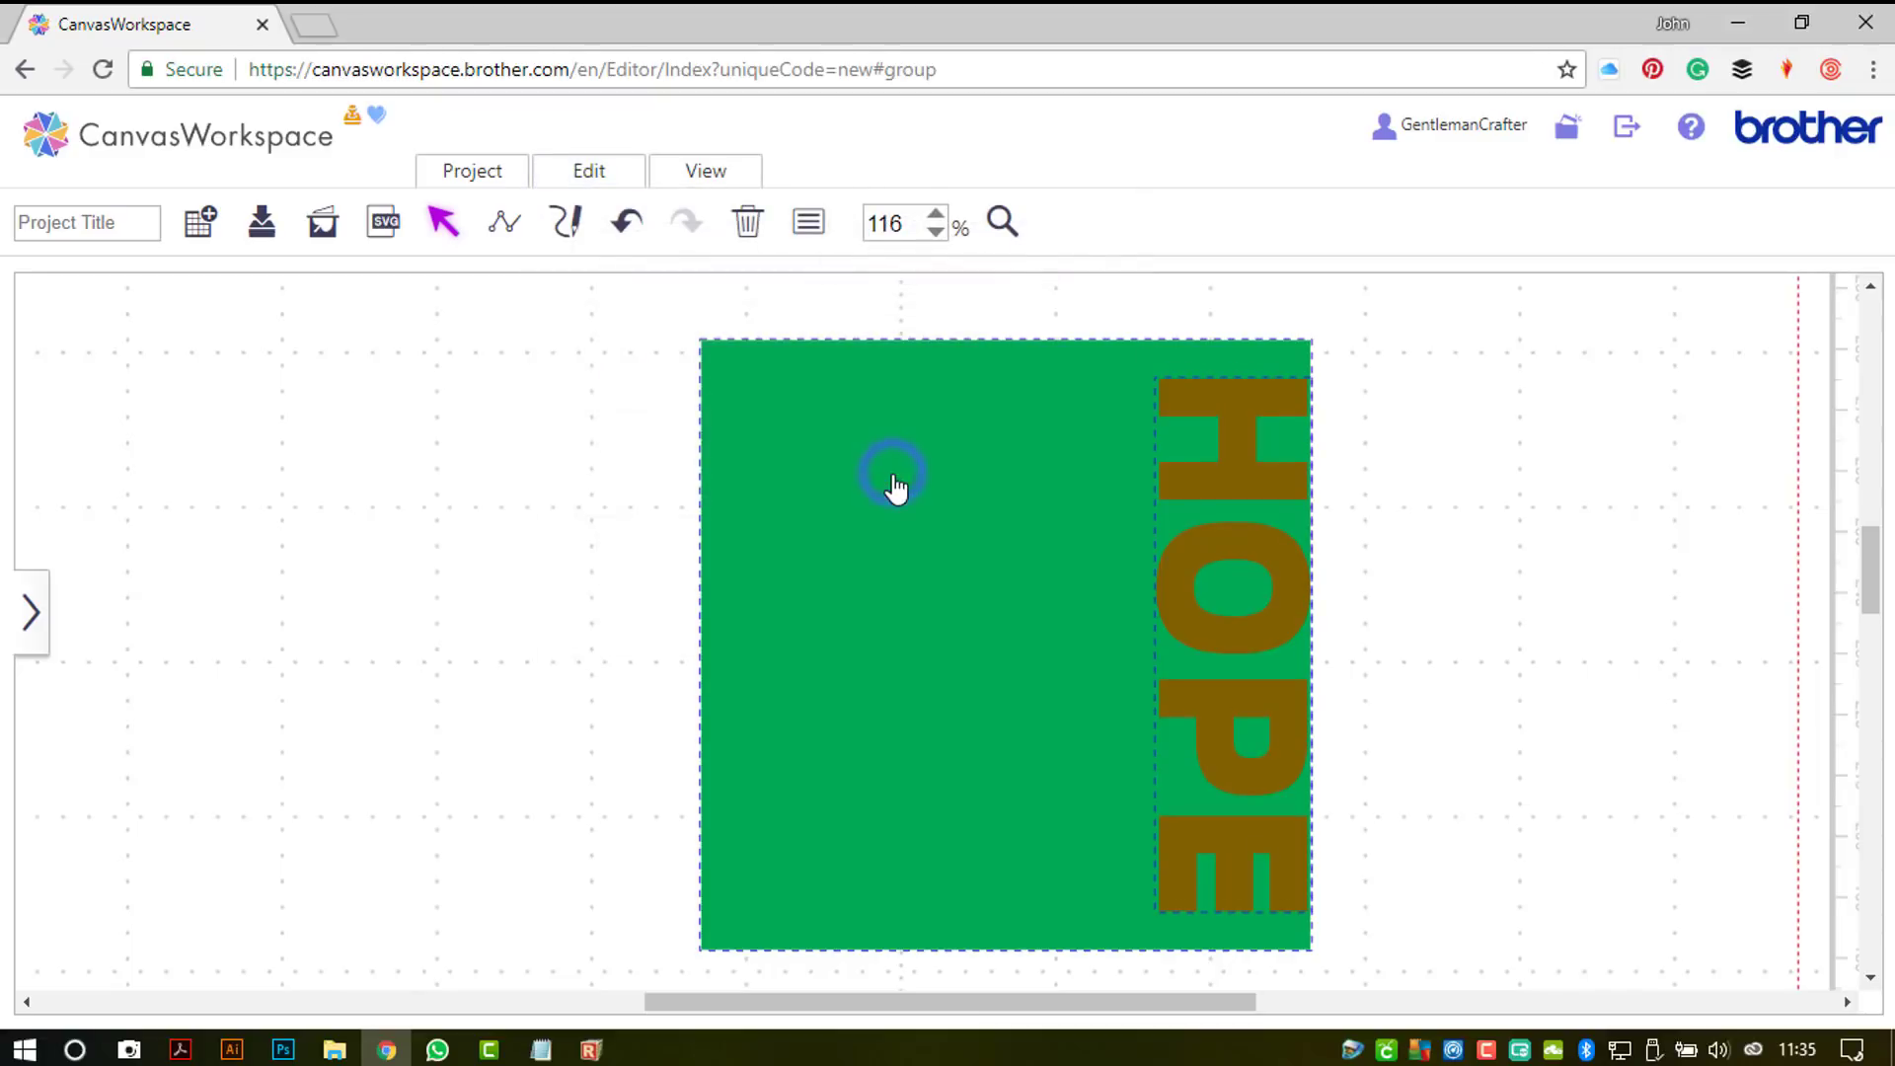
# Step: Narrow the green square from its right edge until it overlaps only the inner edges of the HOPE letters
pyautogui.click(1442, 637)
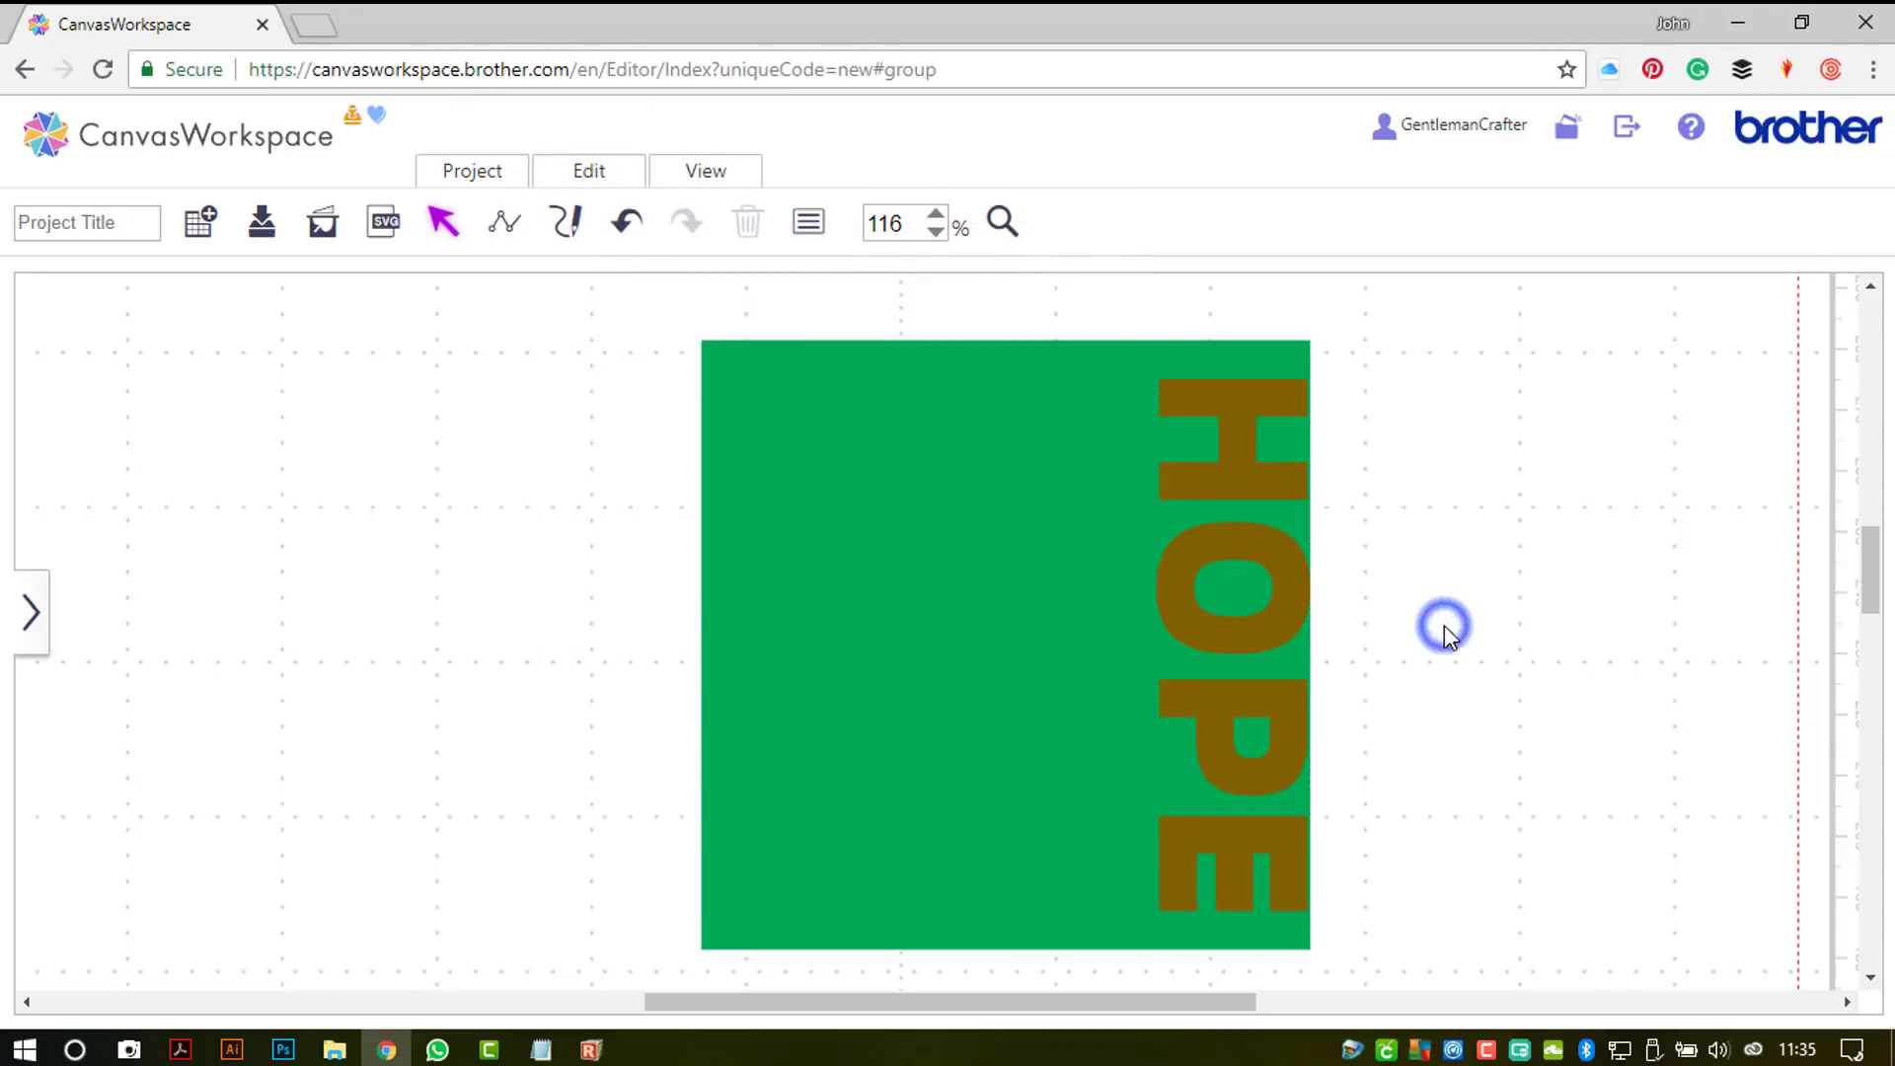
pyautogui.click(983, 455)
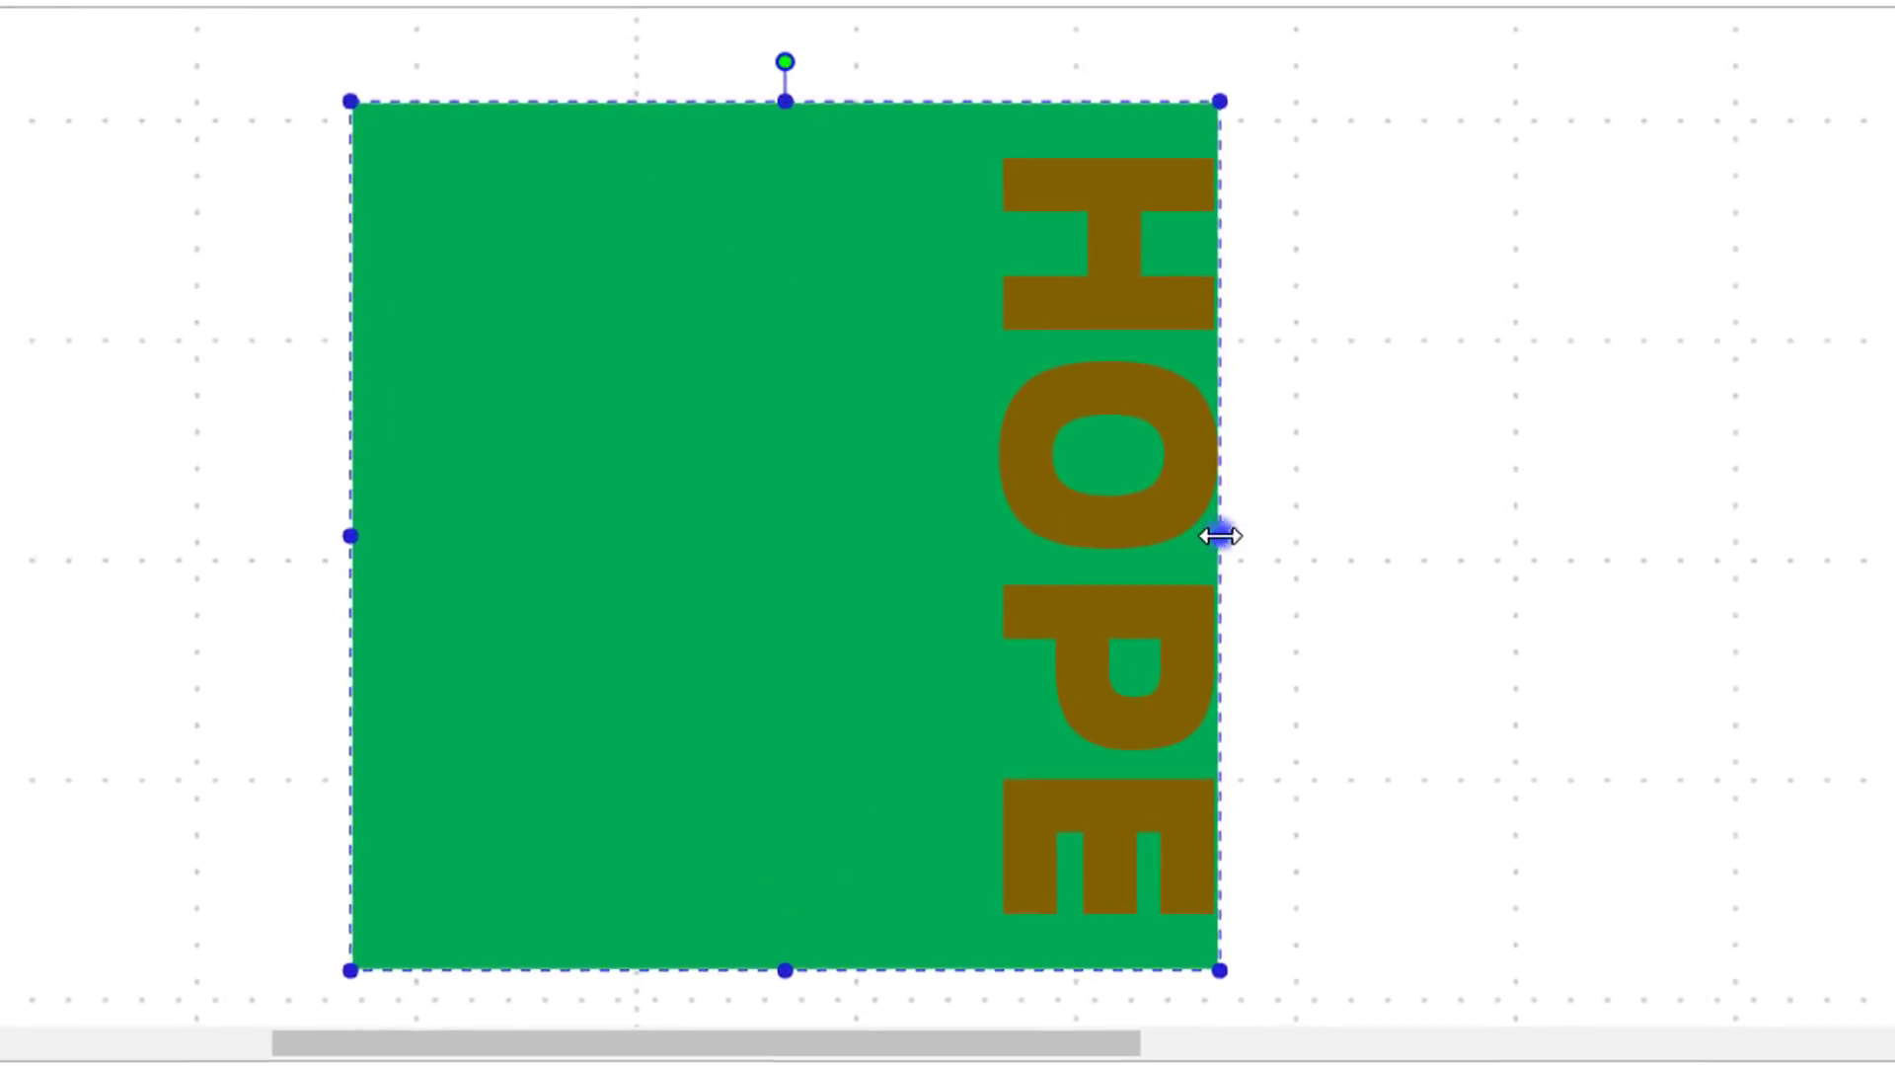
pyautogui.moveTo(1219, 536); pyautogui.dragTo(1023, 523)
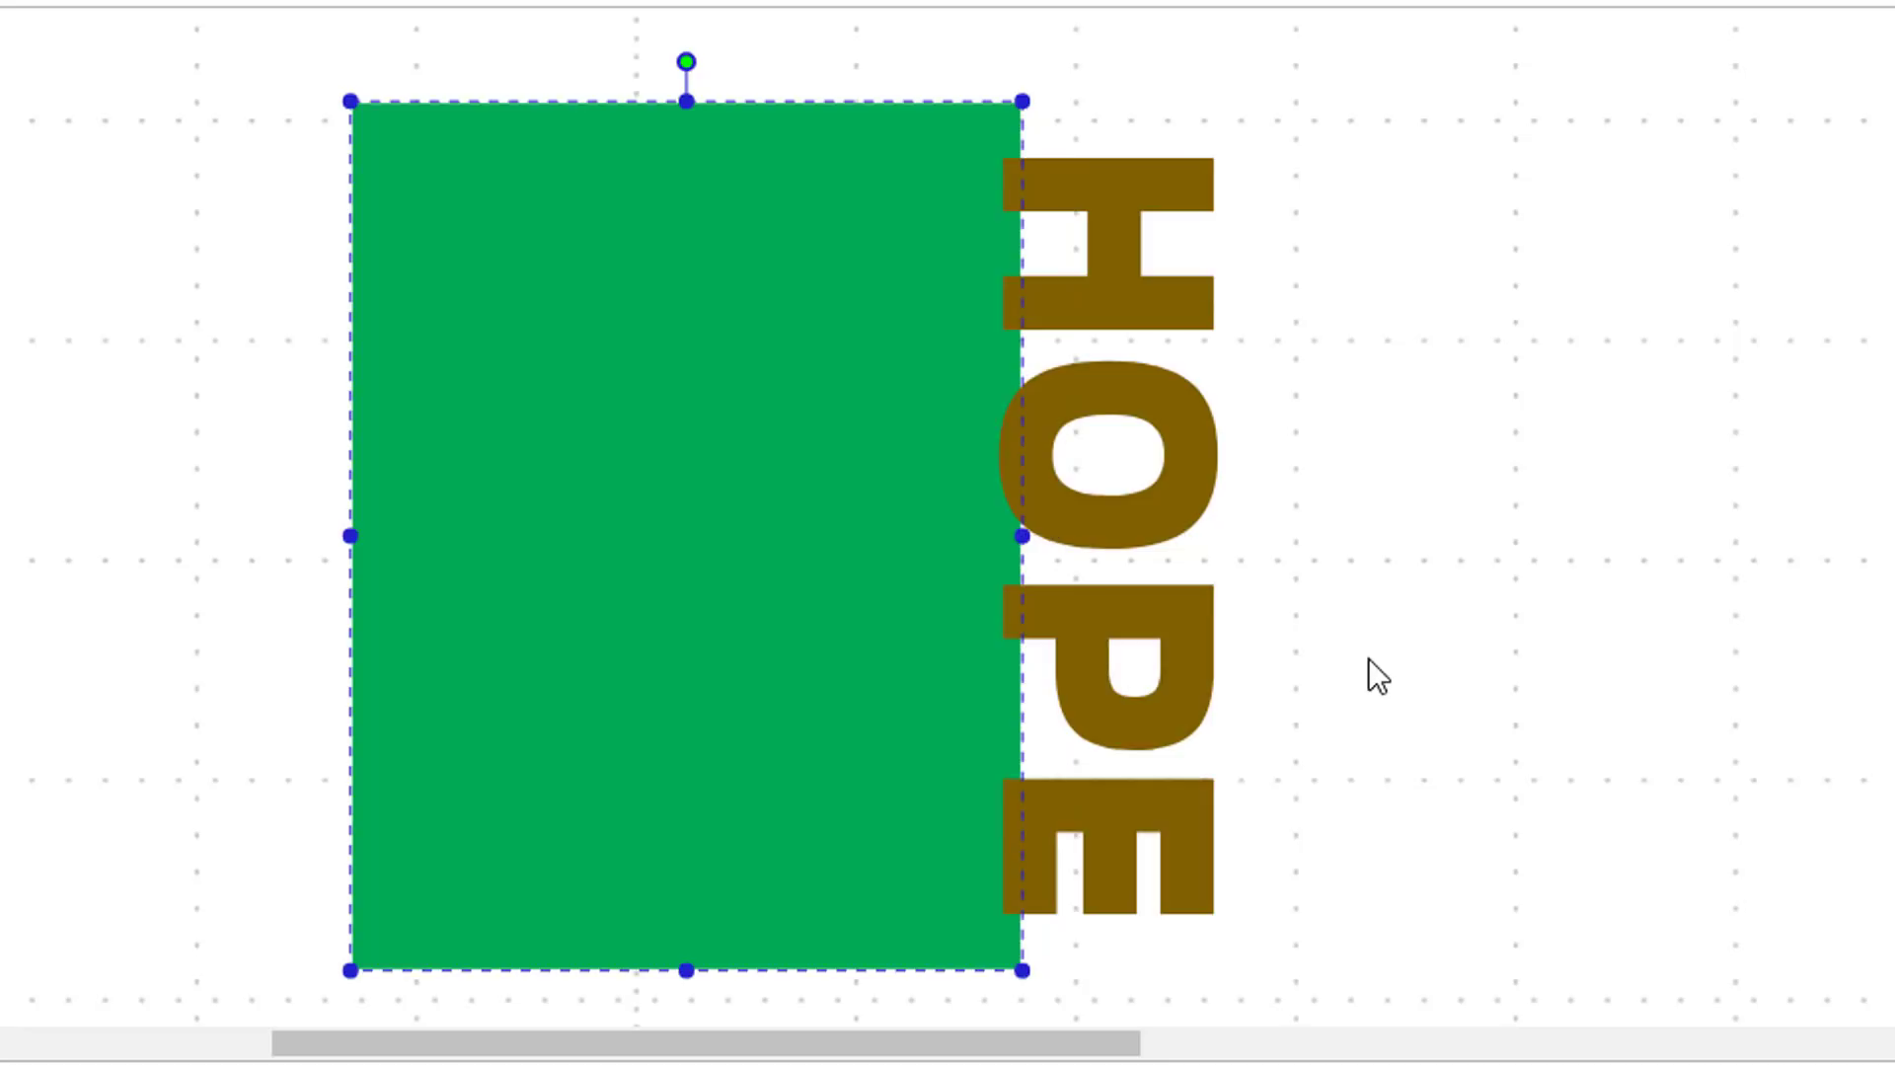
# Step: Weld the green rectangle and the HOPE letters into one combined shape
pyautogui.moveTo(1368, 659); pyautogui.dragTo(851, 450)
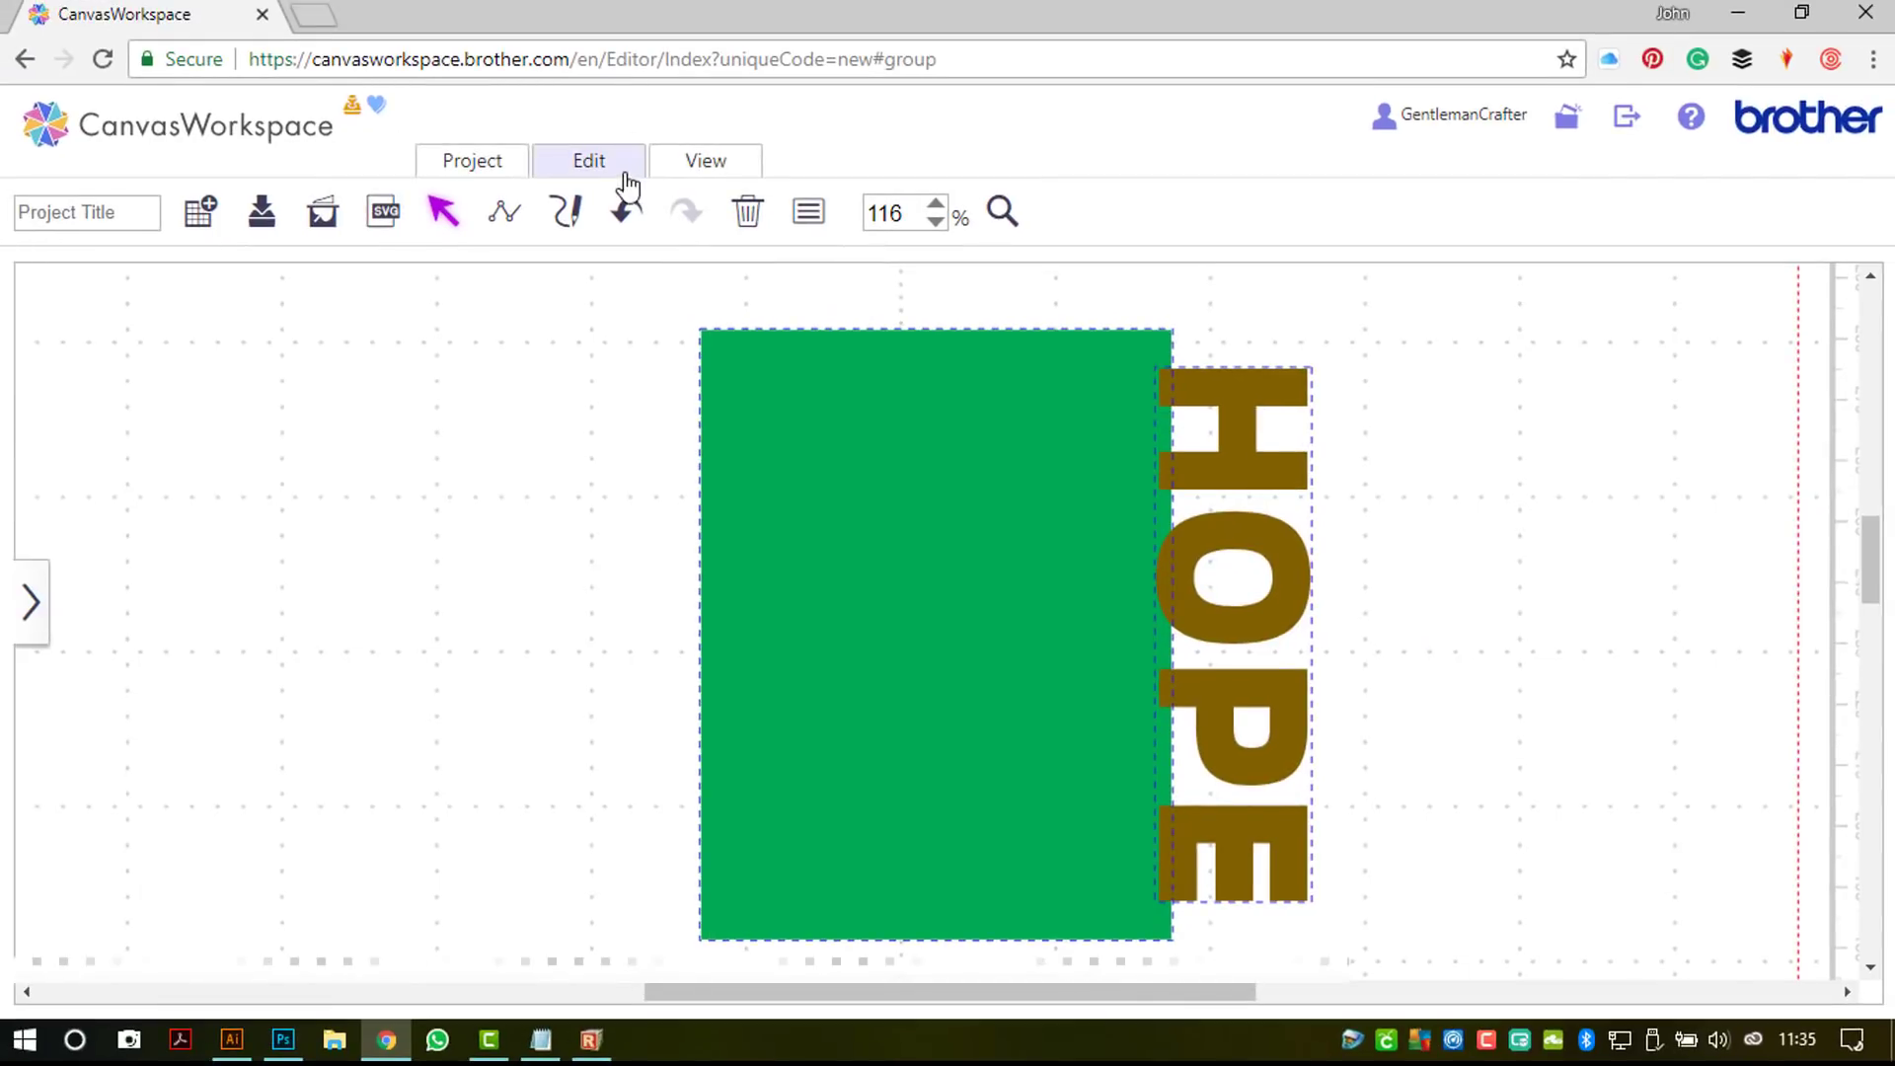
pyautogui.click(610, 170)
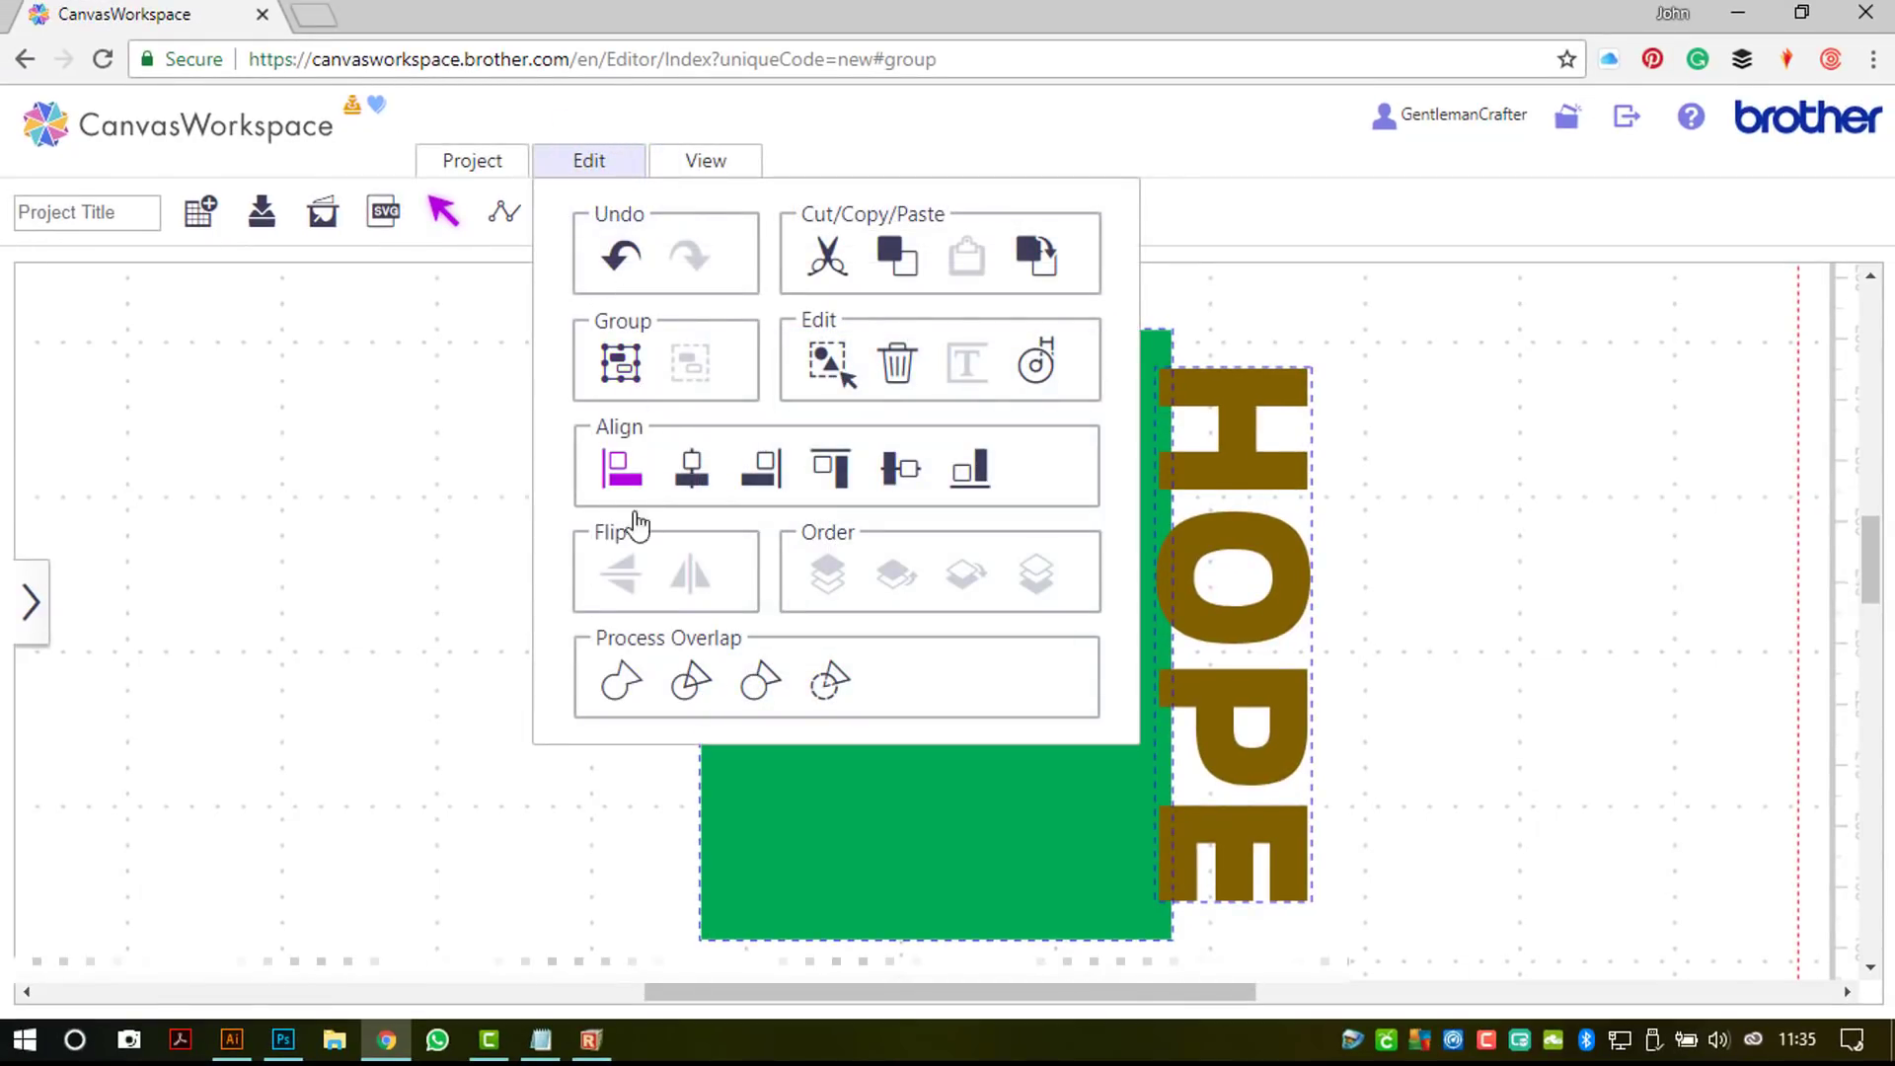
pyautogui.click(619, 685)
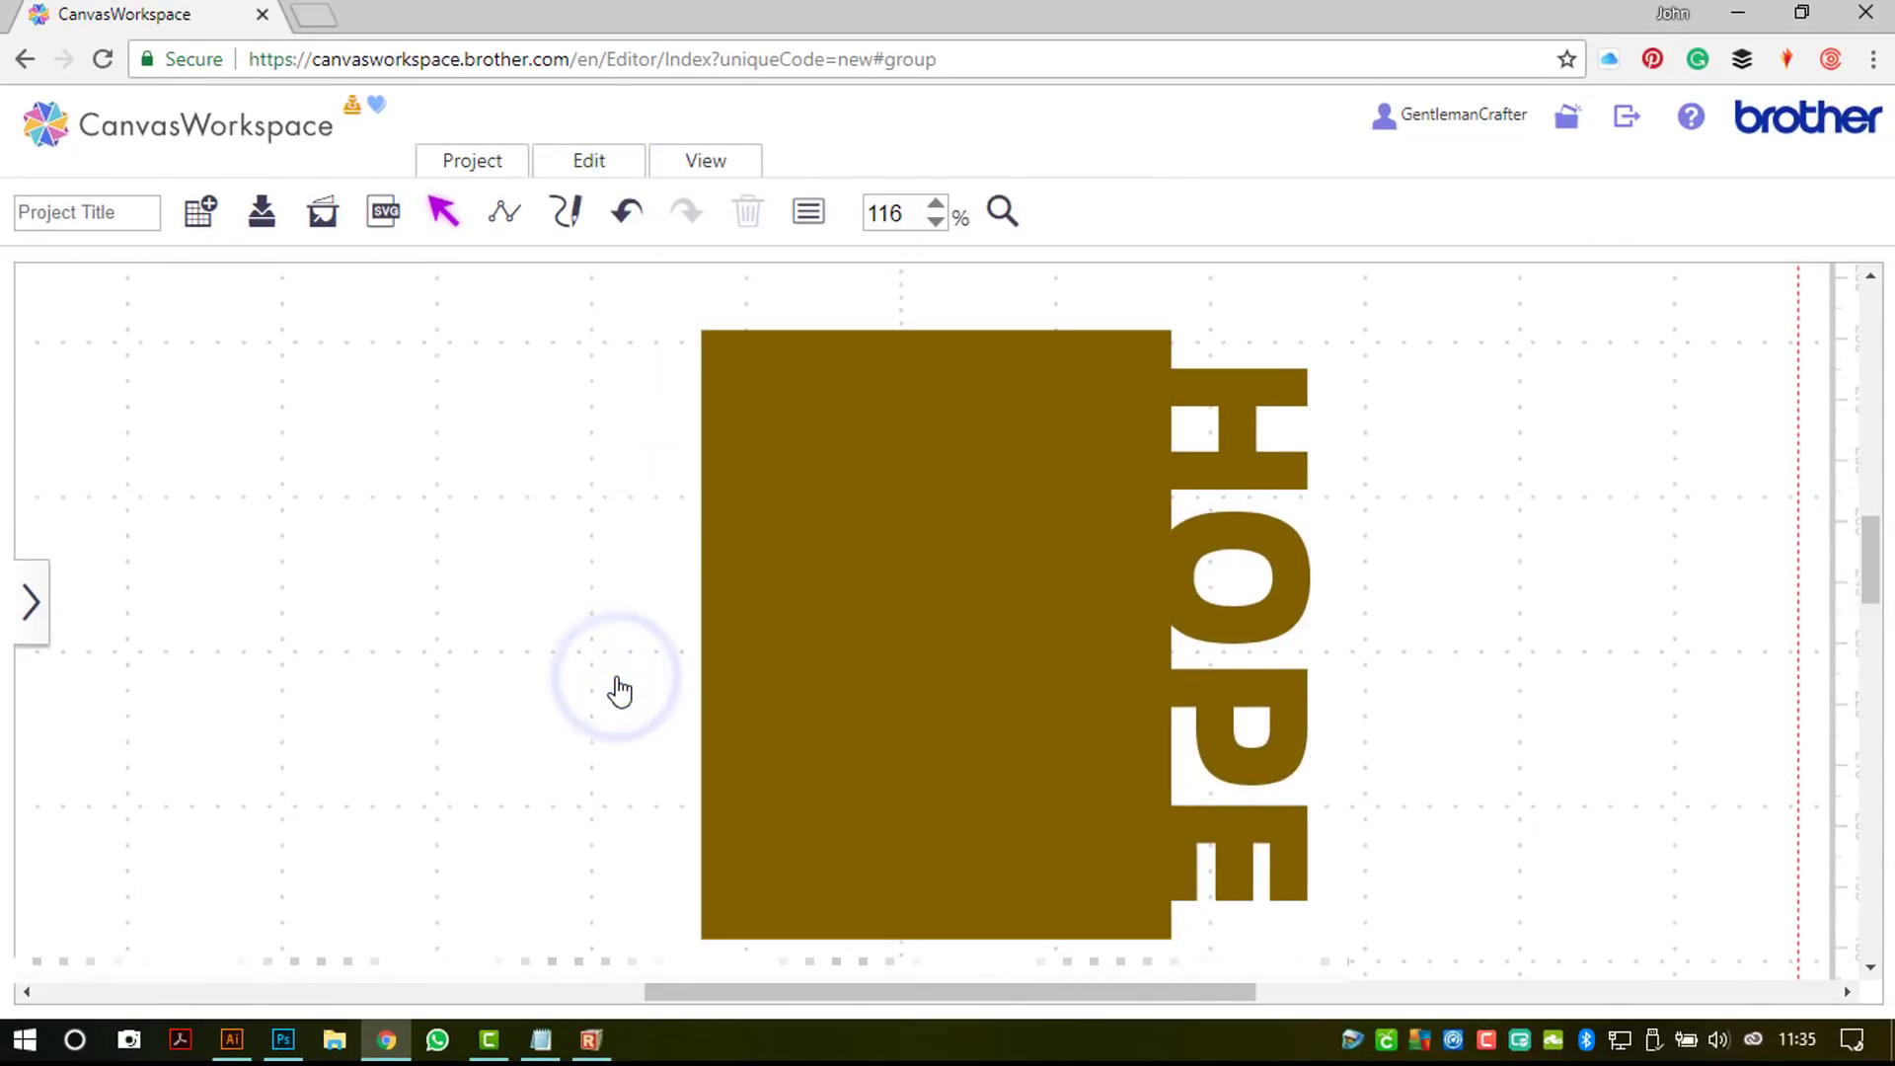
# Step: Duplicate the black-outlined square on the mat, placing one below the HOPE shape and the other beside its left edge
pyautogui.click(707, 163)
pyautogui.click(727, 246)
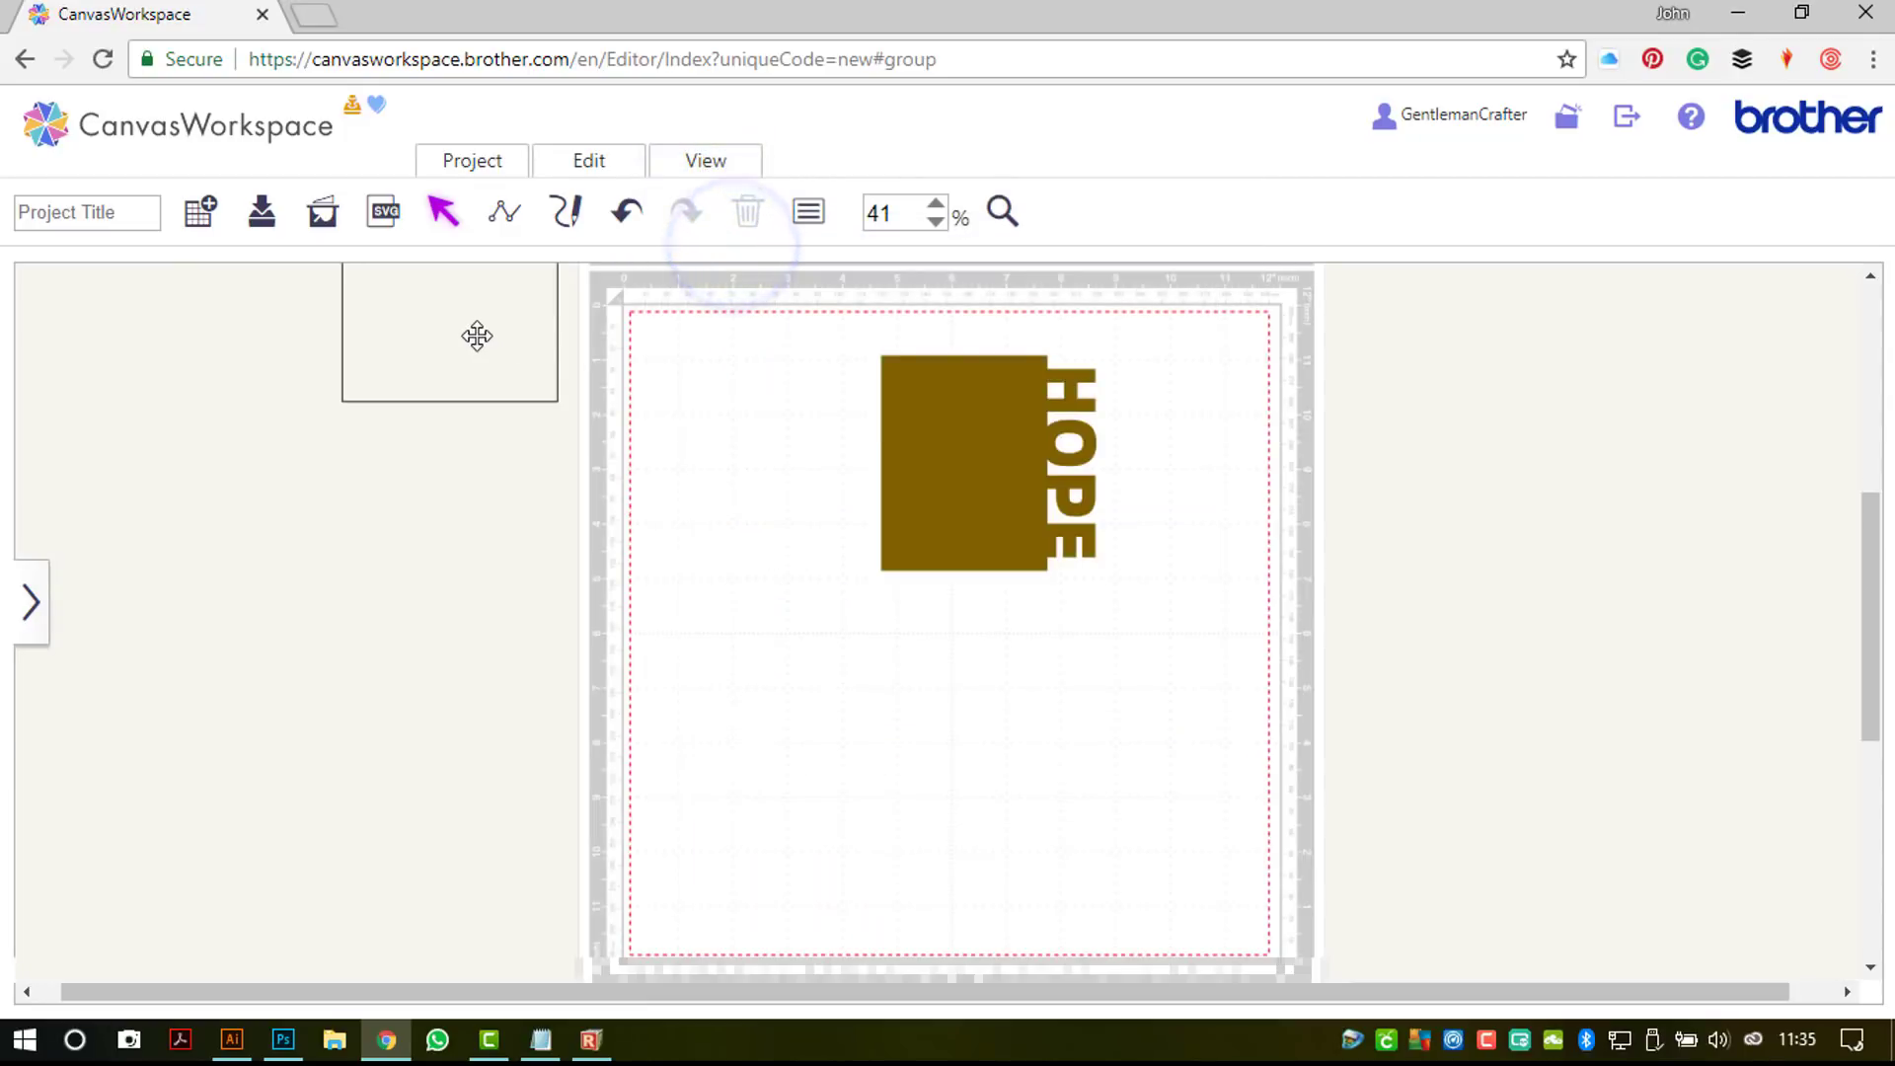
pyautogui.click(477, 336)
pyautogui.moveTo(517, 387); pyautogui.dragTo(877, 772)
pyautogui.press('d')
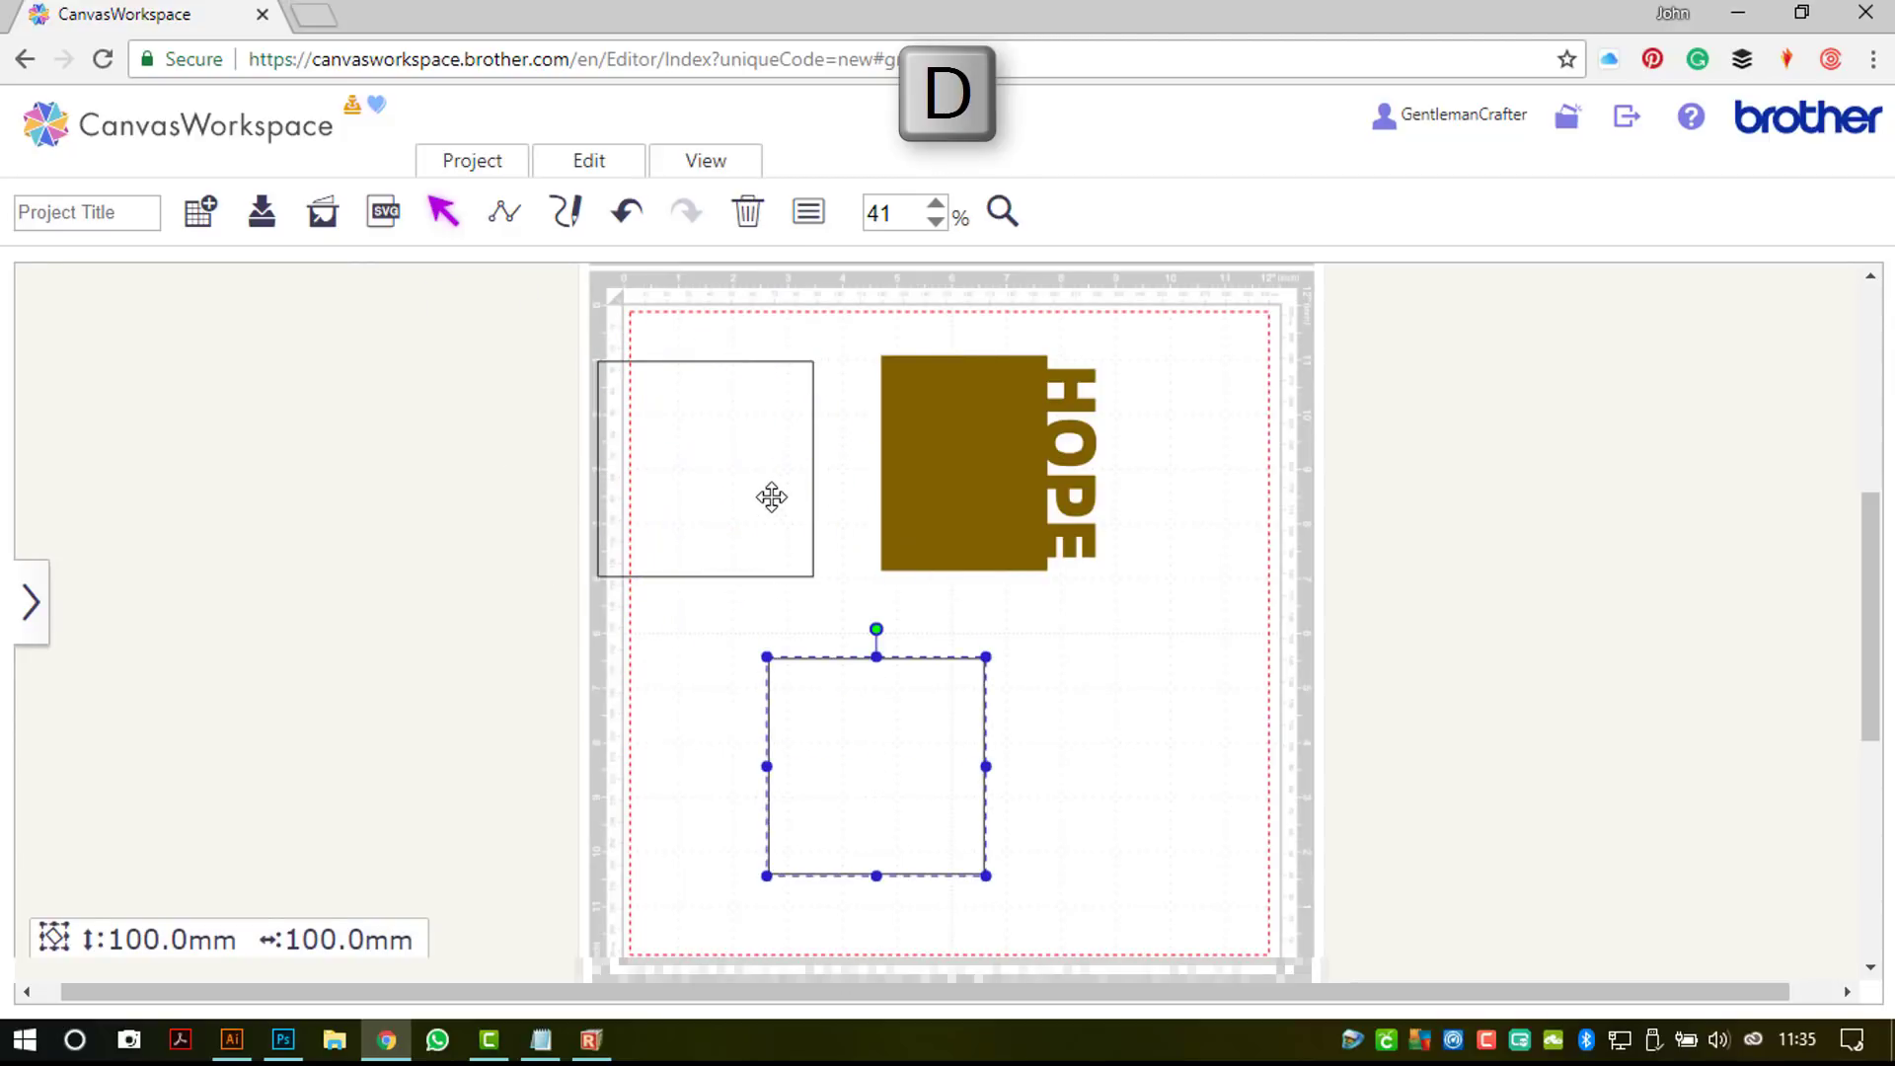
pyautogui.moveTo(772, 496); pyautogui.dragTo(816, 492)
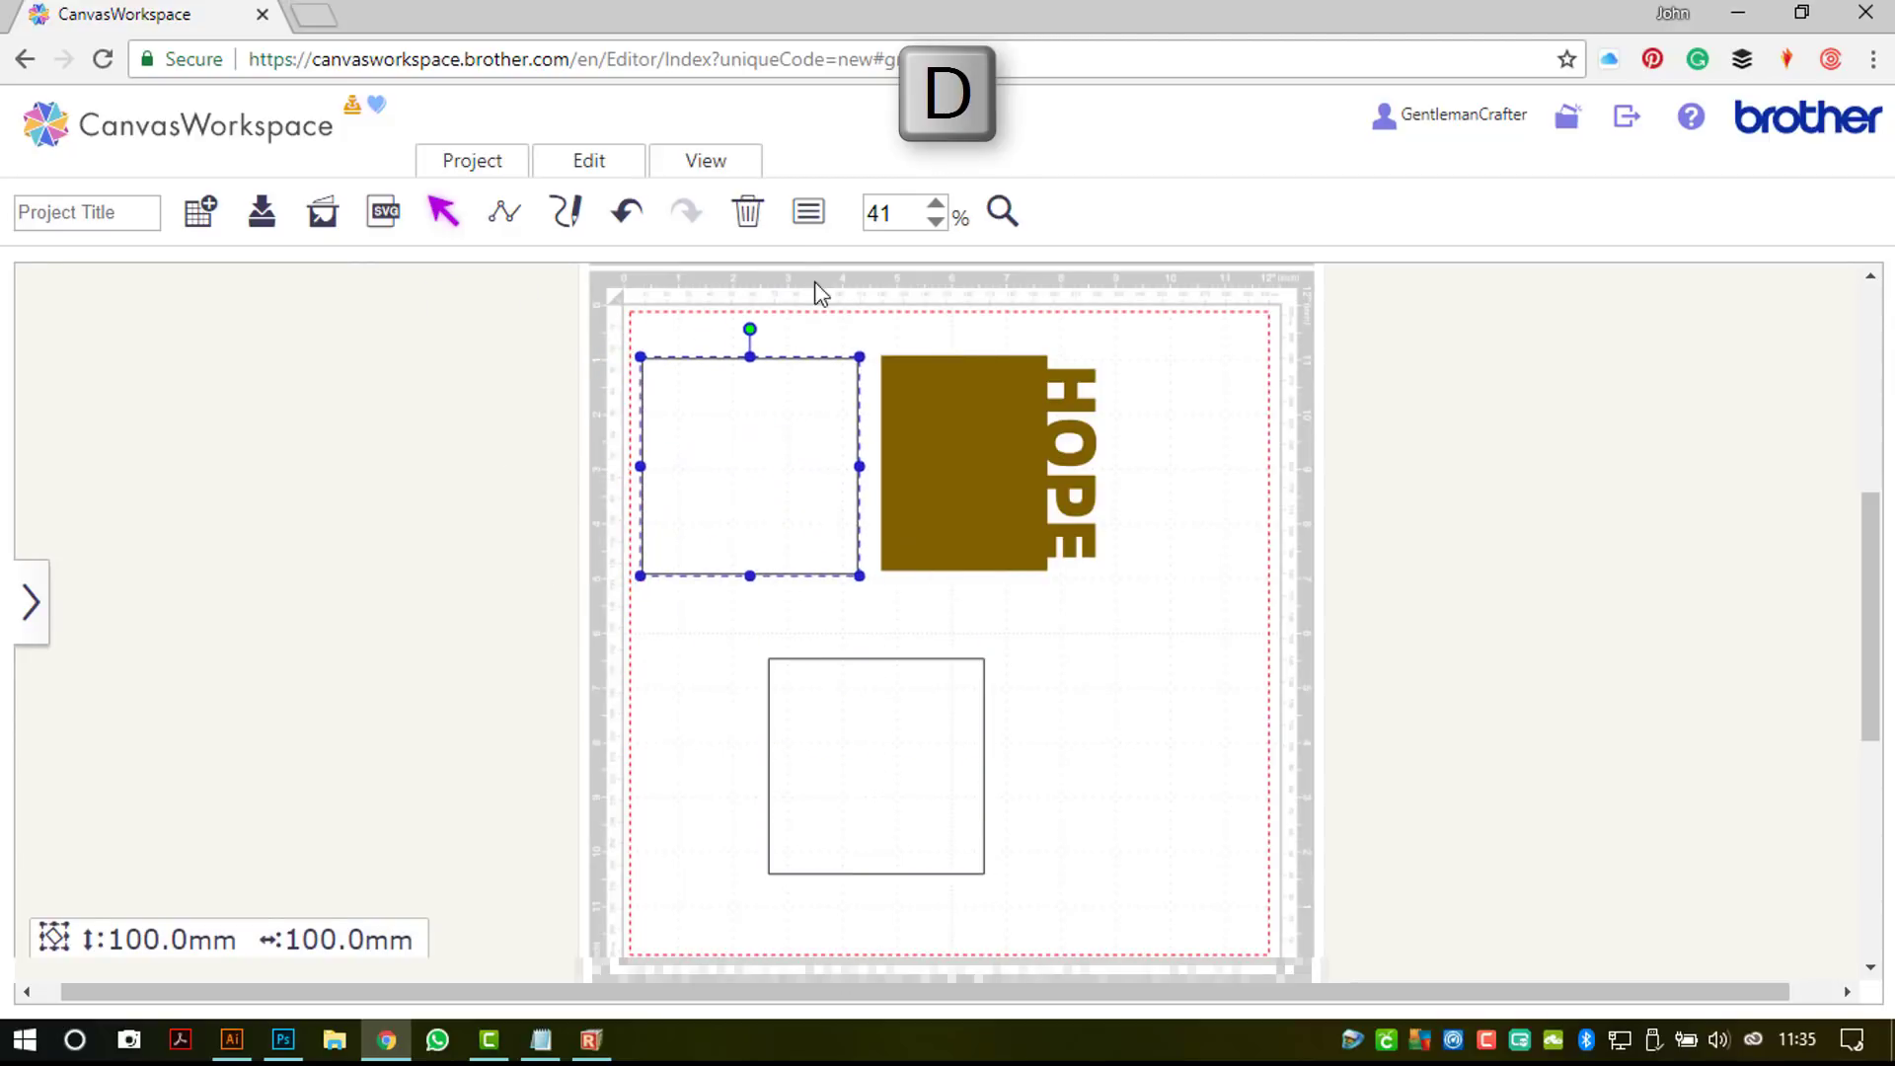
# Step: Remove the outline colour of the square beside the HOPE shape and fill it with pink
pyautogui.click(810, 215)
pyautogui.click(311, 652)
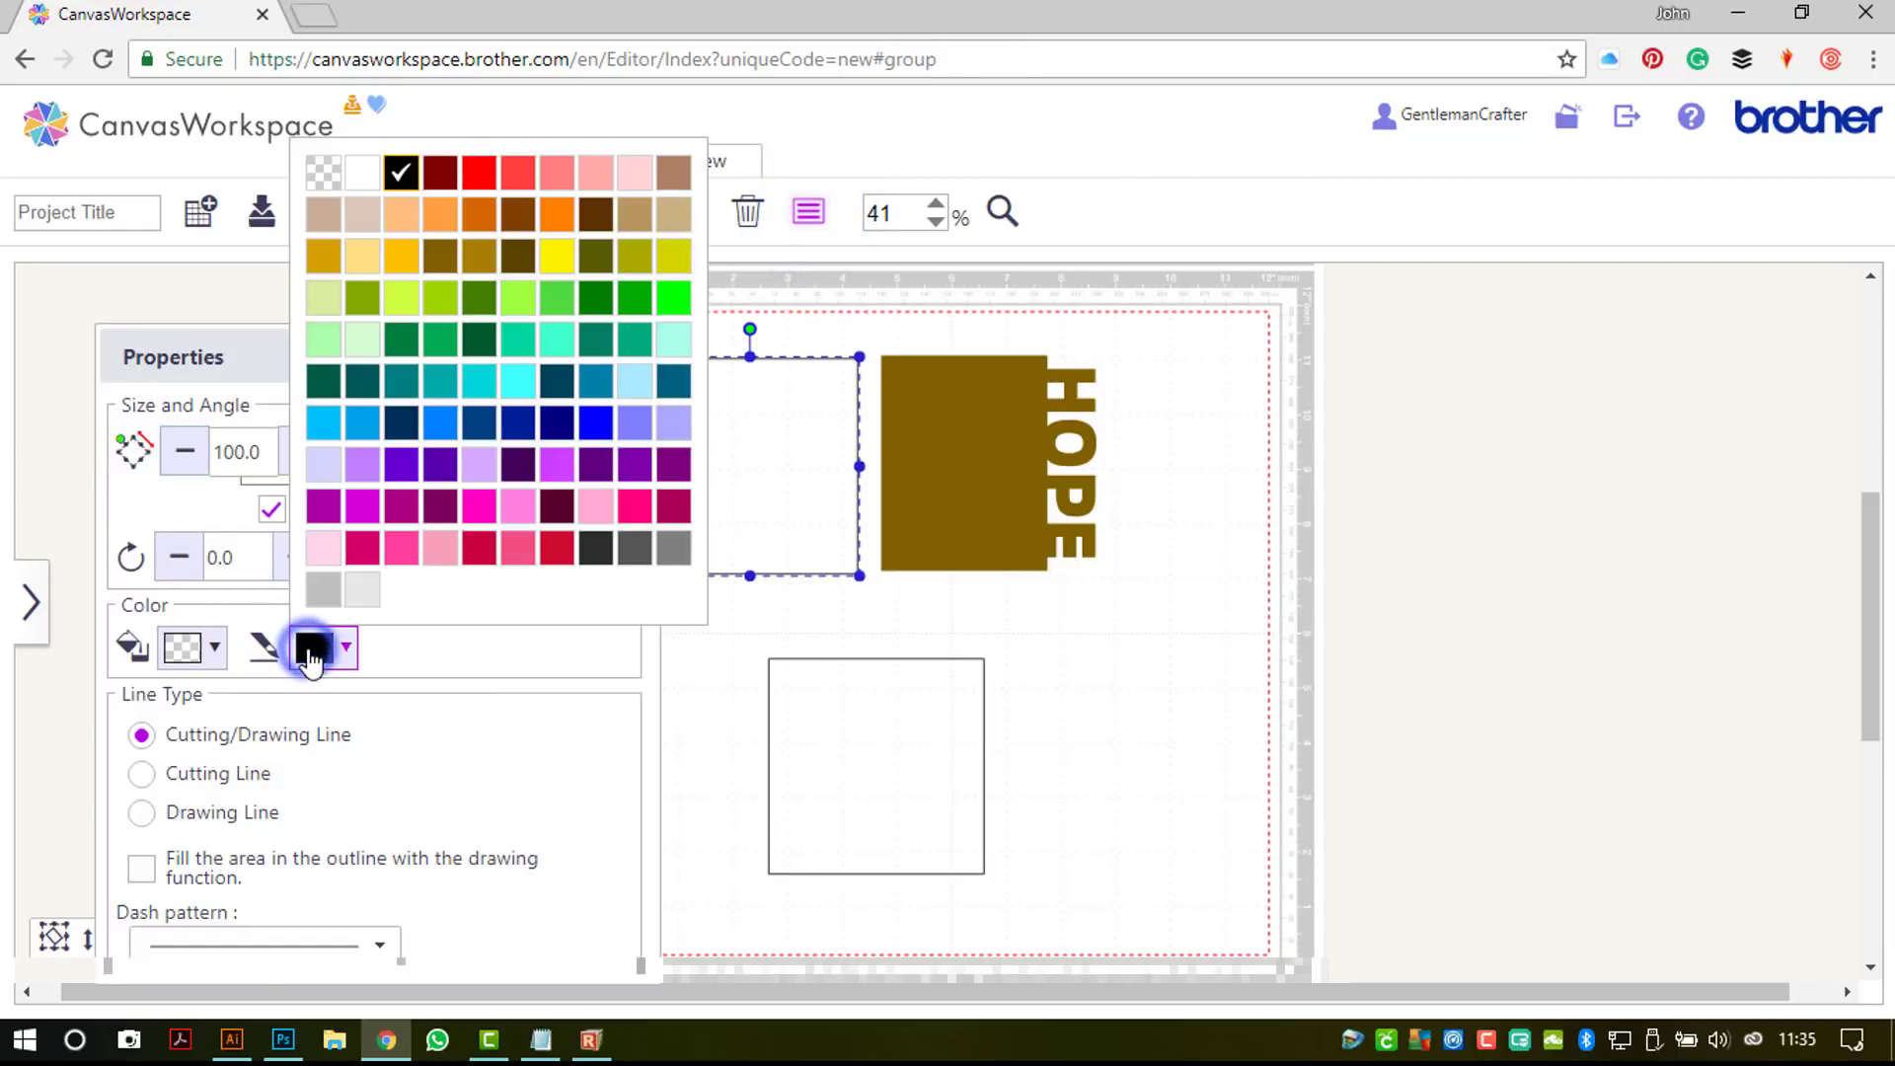
pyautogui.click(333, 181)
pyautogui.click(192, 648)
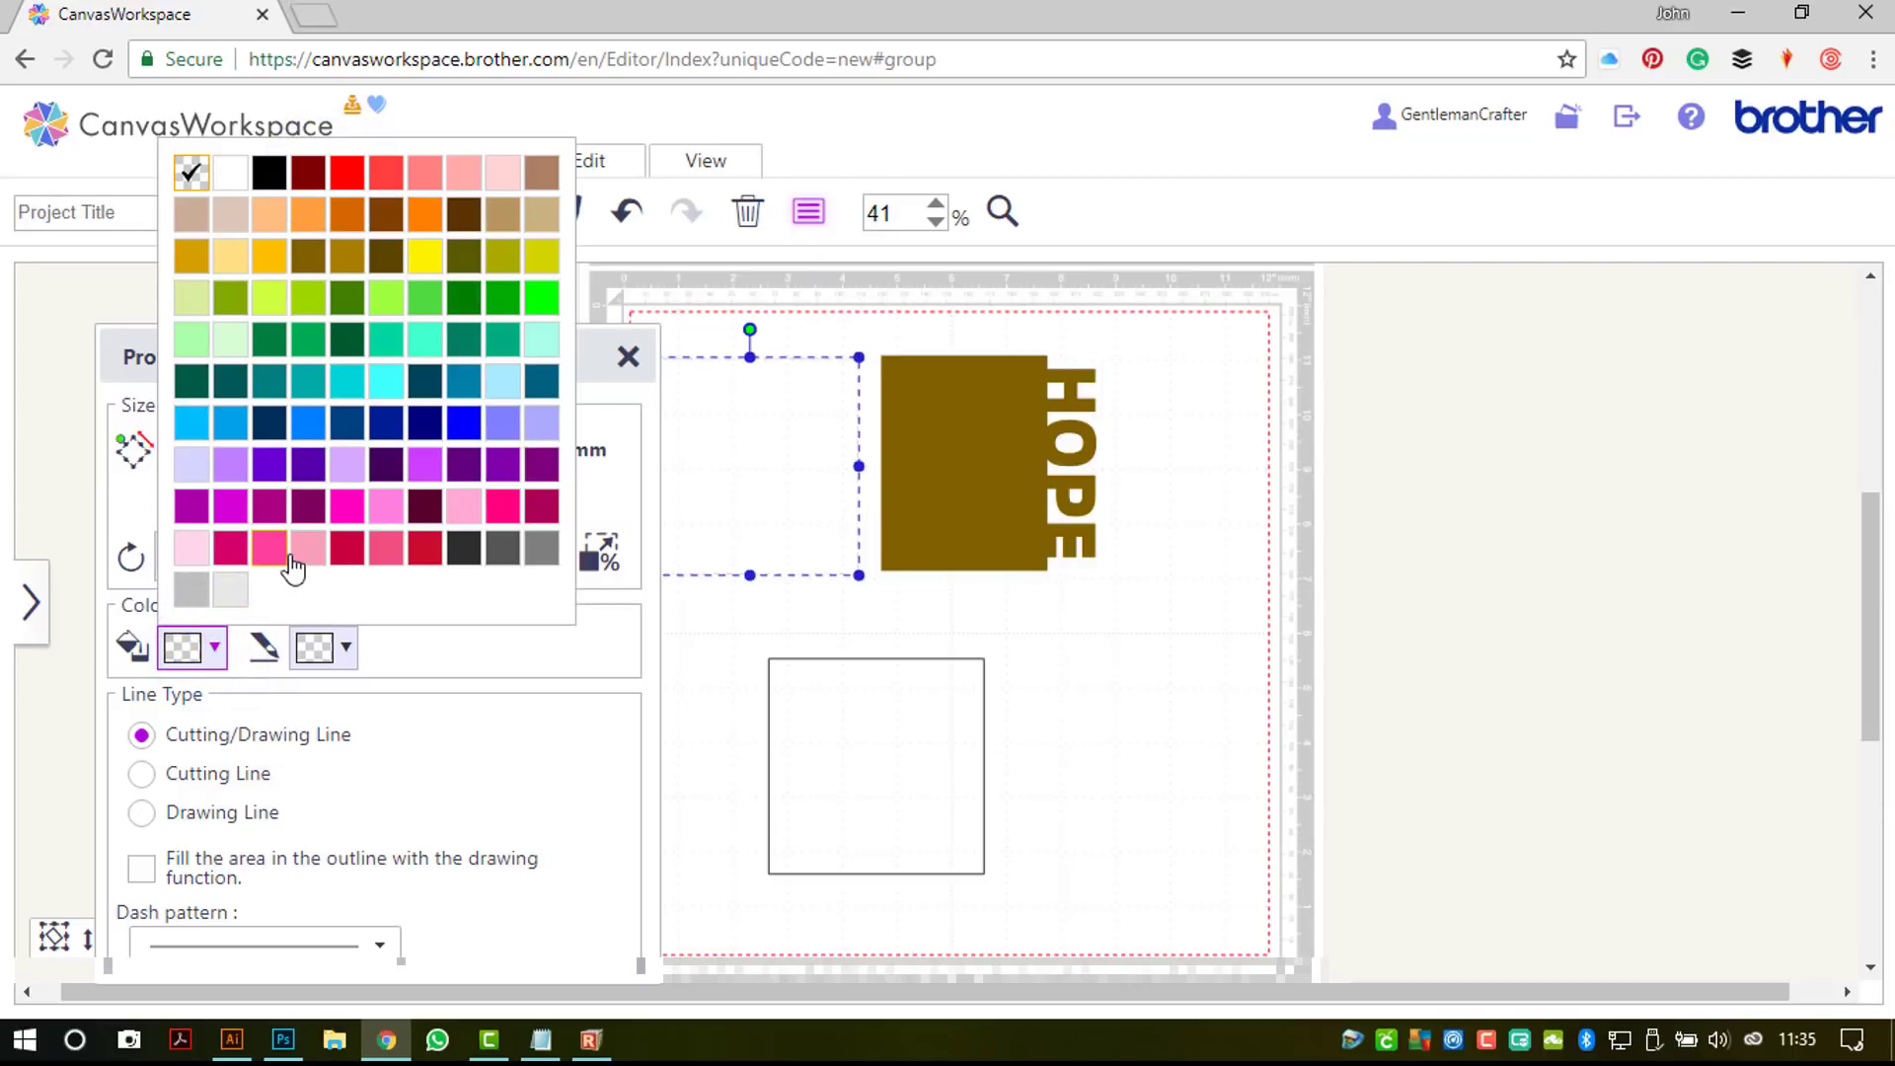
pyautogui.click(299, 552)
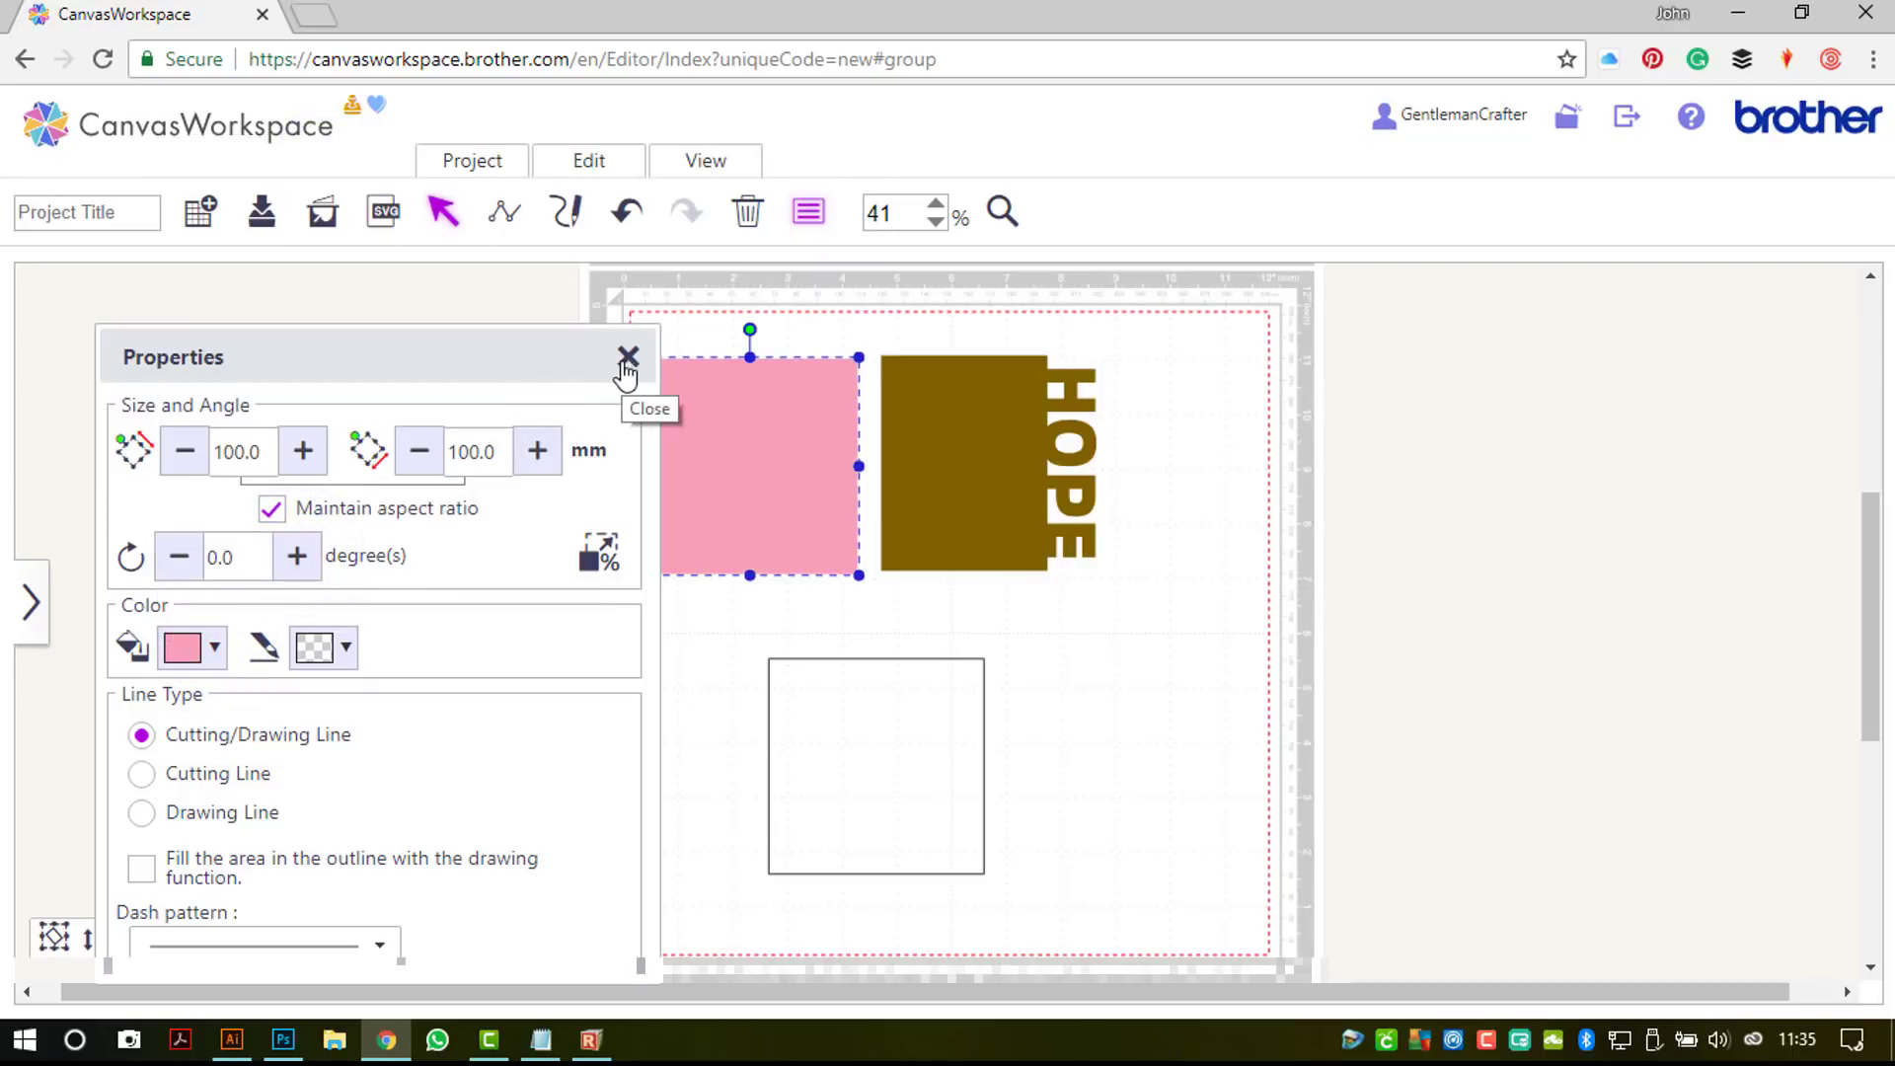
pyautogui.click(624, 365)
# Step: Move the pink square flush against the left edge of the brown HOPE shape
pyautogui.moveTo(755, 431); pyautogui.dragTo(772, 430)
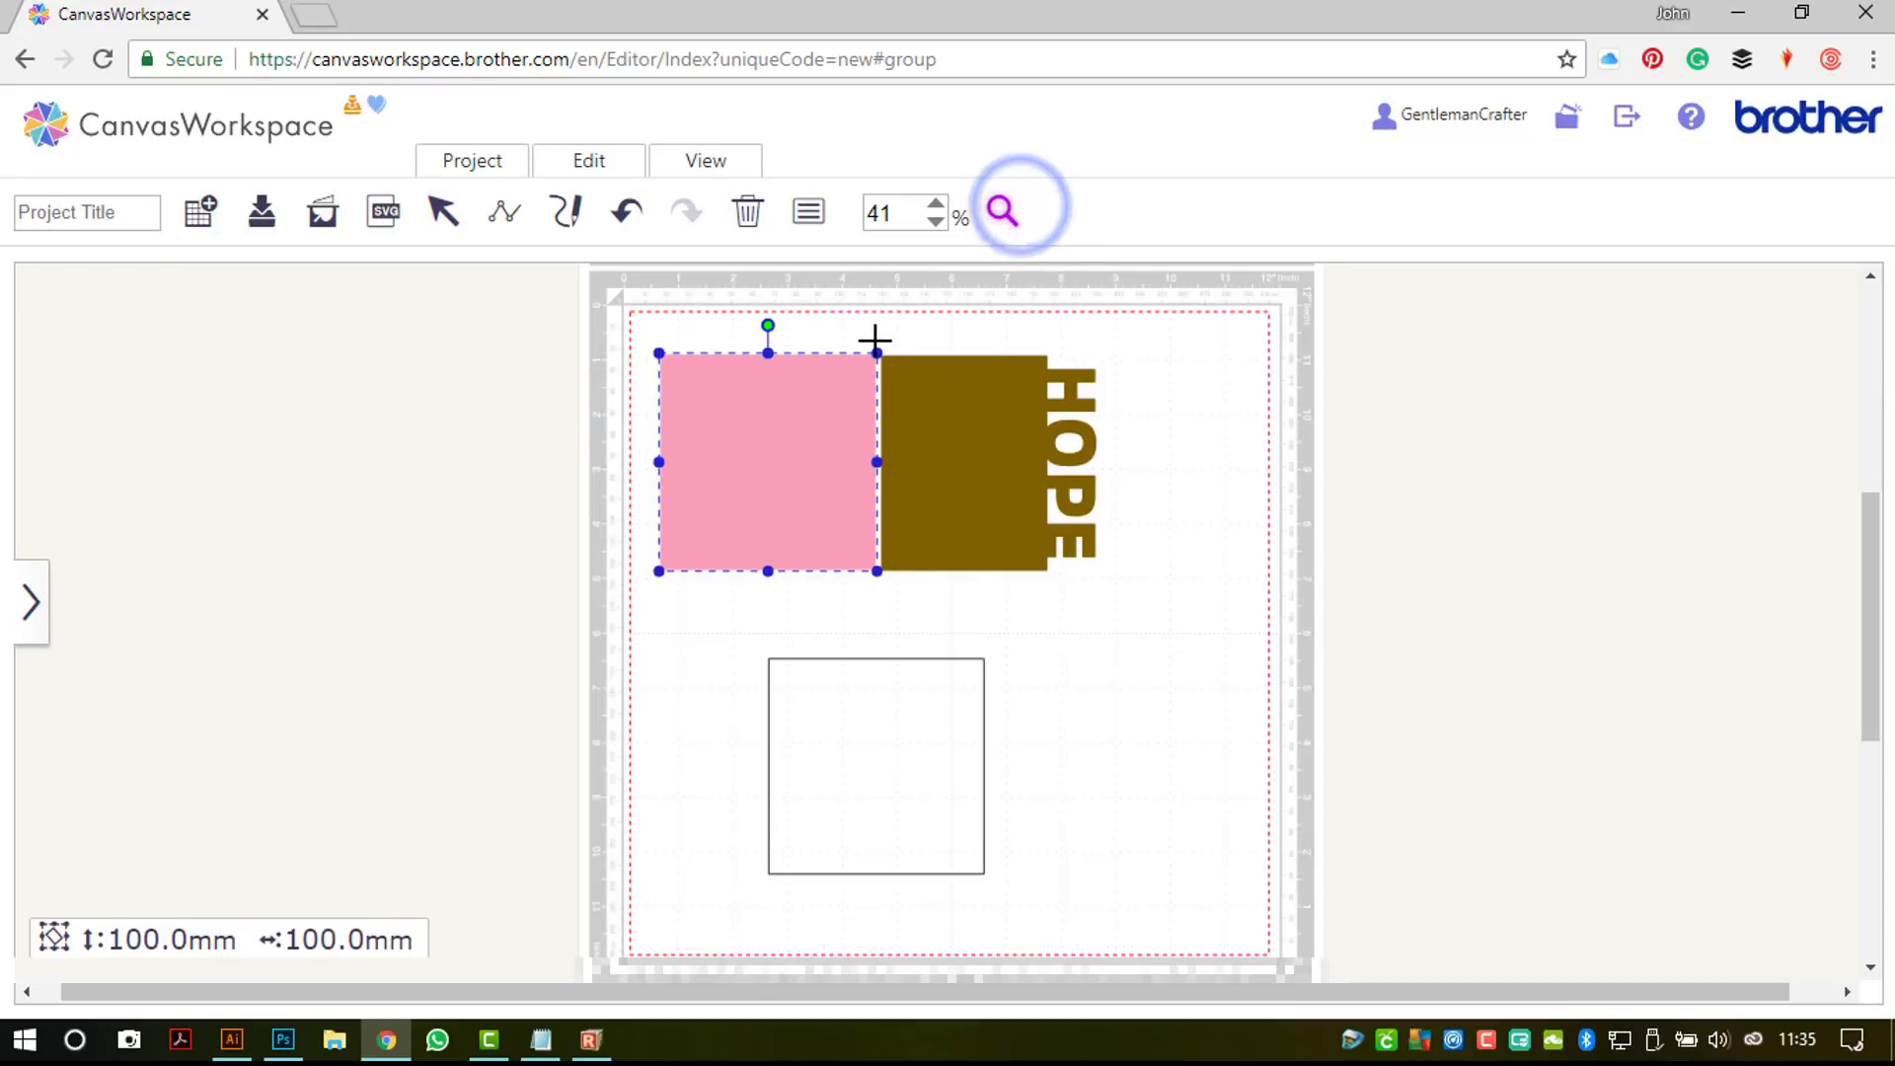
pyautogui.moveTo(884, 358); pyautogui.dragTo(893, 368)
pyautogui.moveTo(781, 700); pyautogui.dragTo(895, 718)
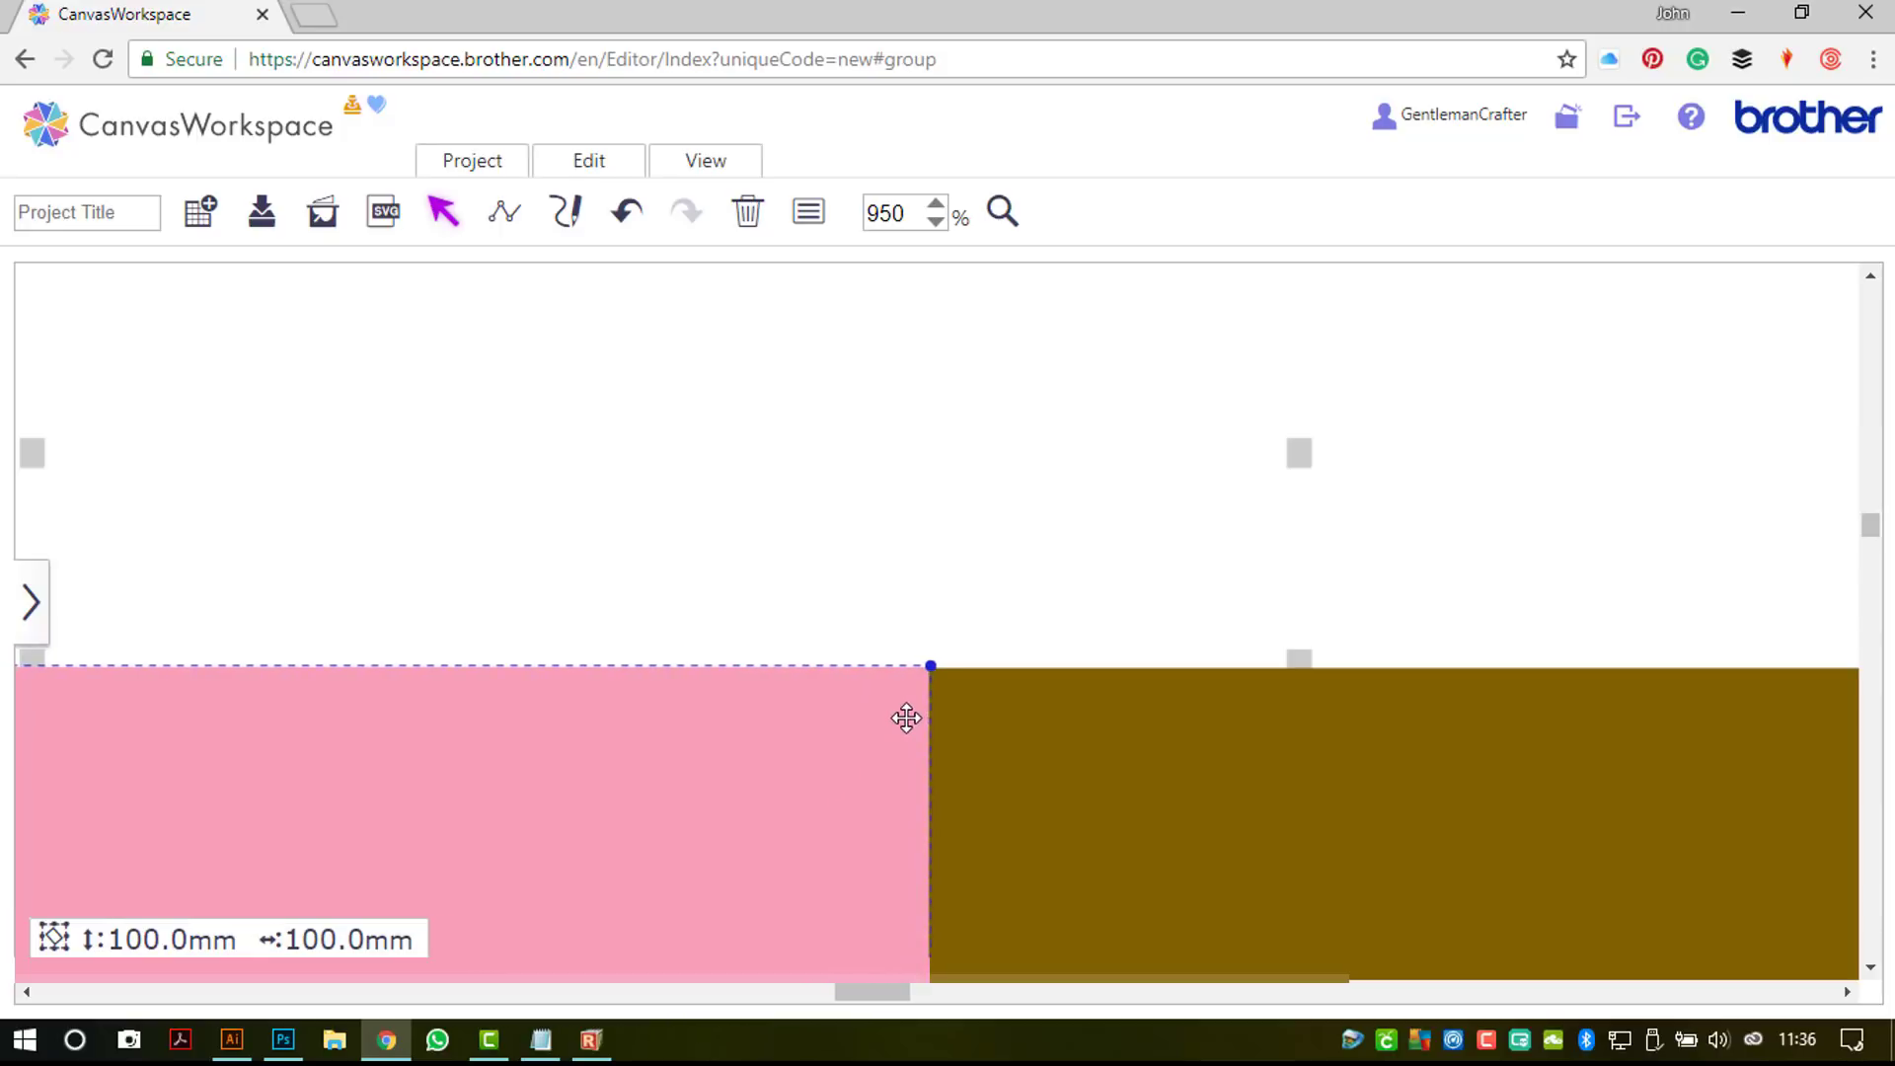
pyautogui.click(1053, 550)
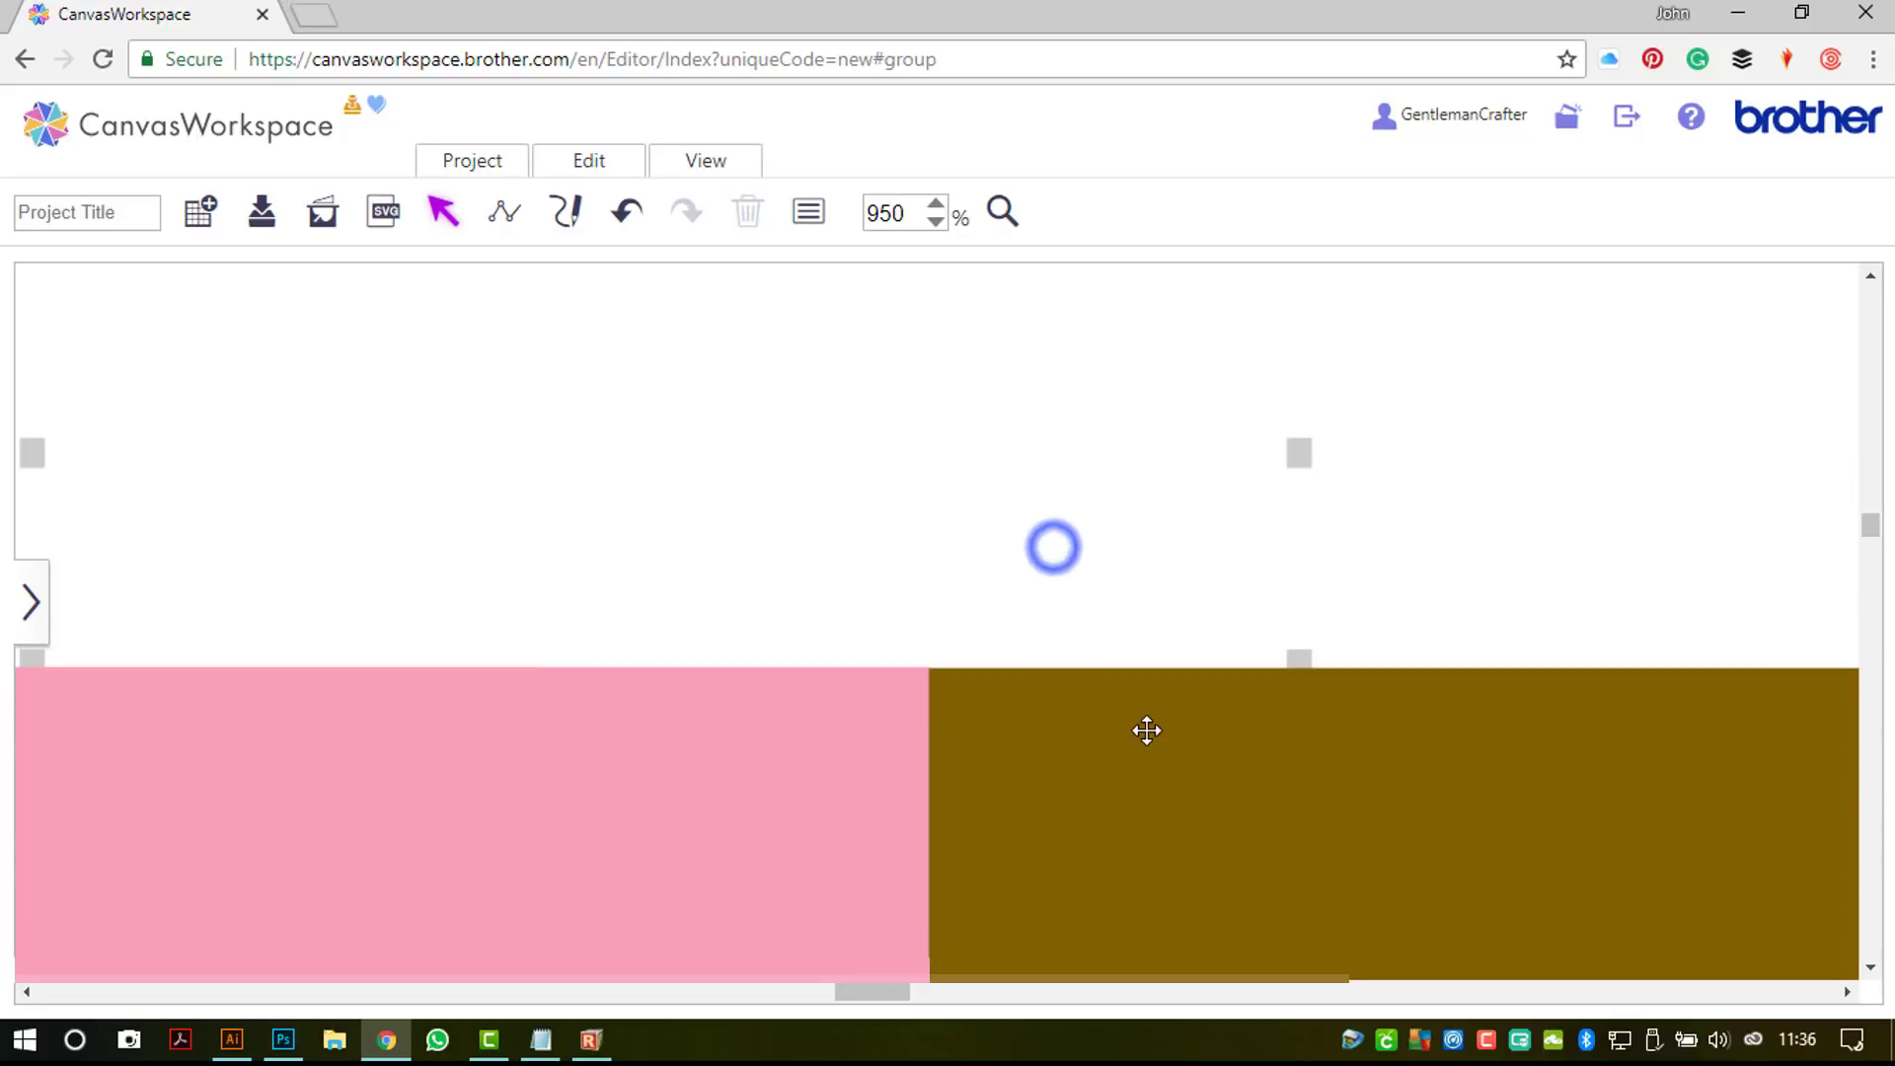
# Step: Centre the pink square and the brown HOPE shape vertically on each other
pyautogui.click(709, 161)
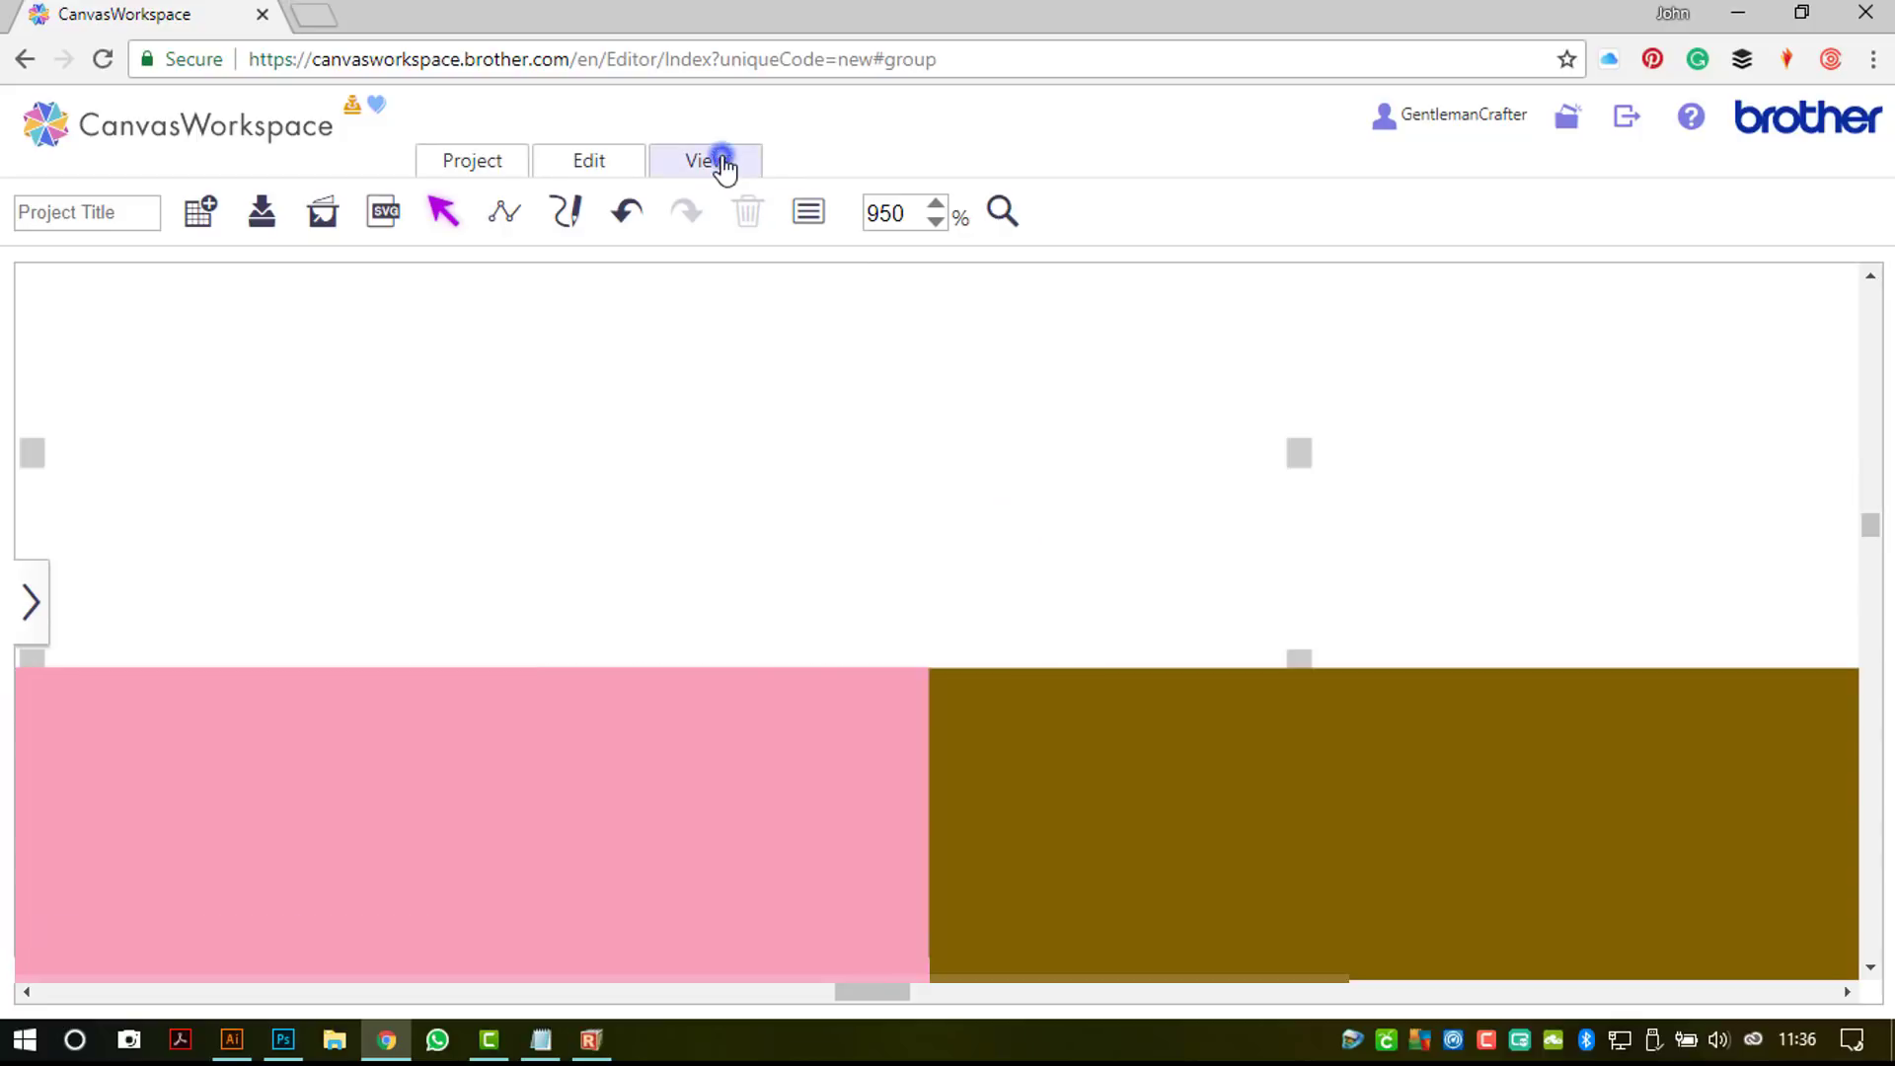
pyautogui.click(757, 312)
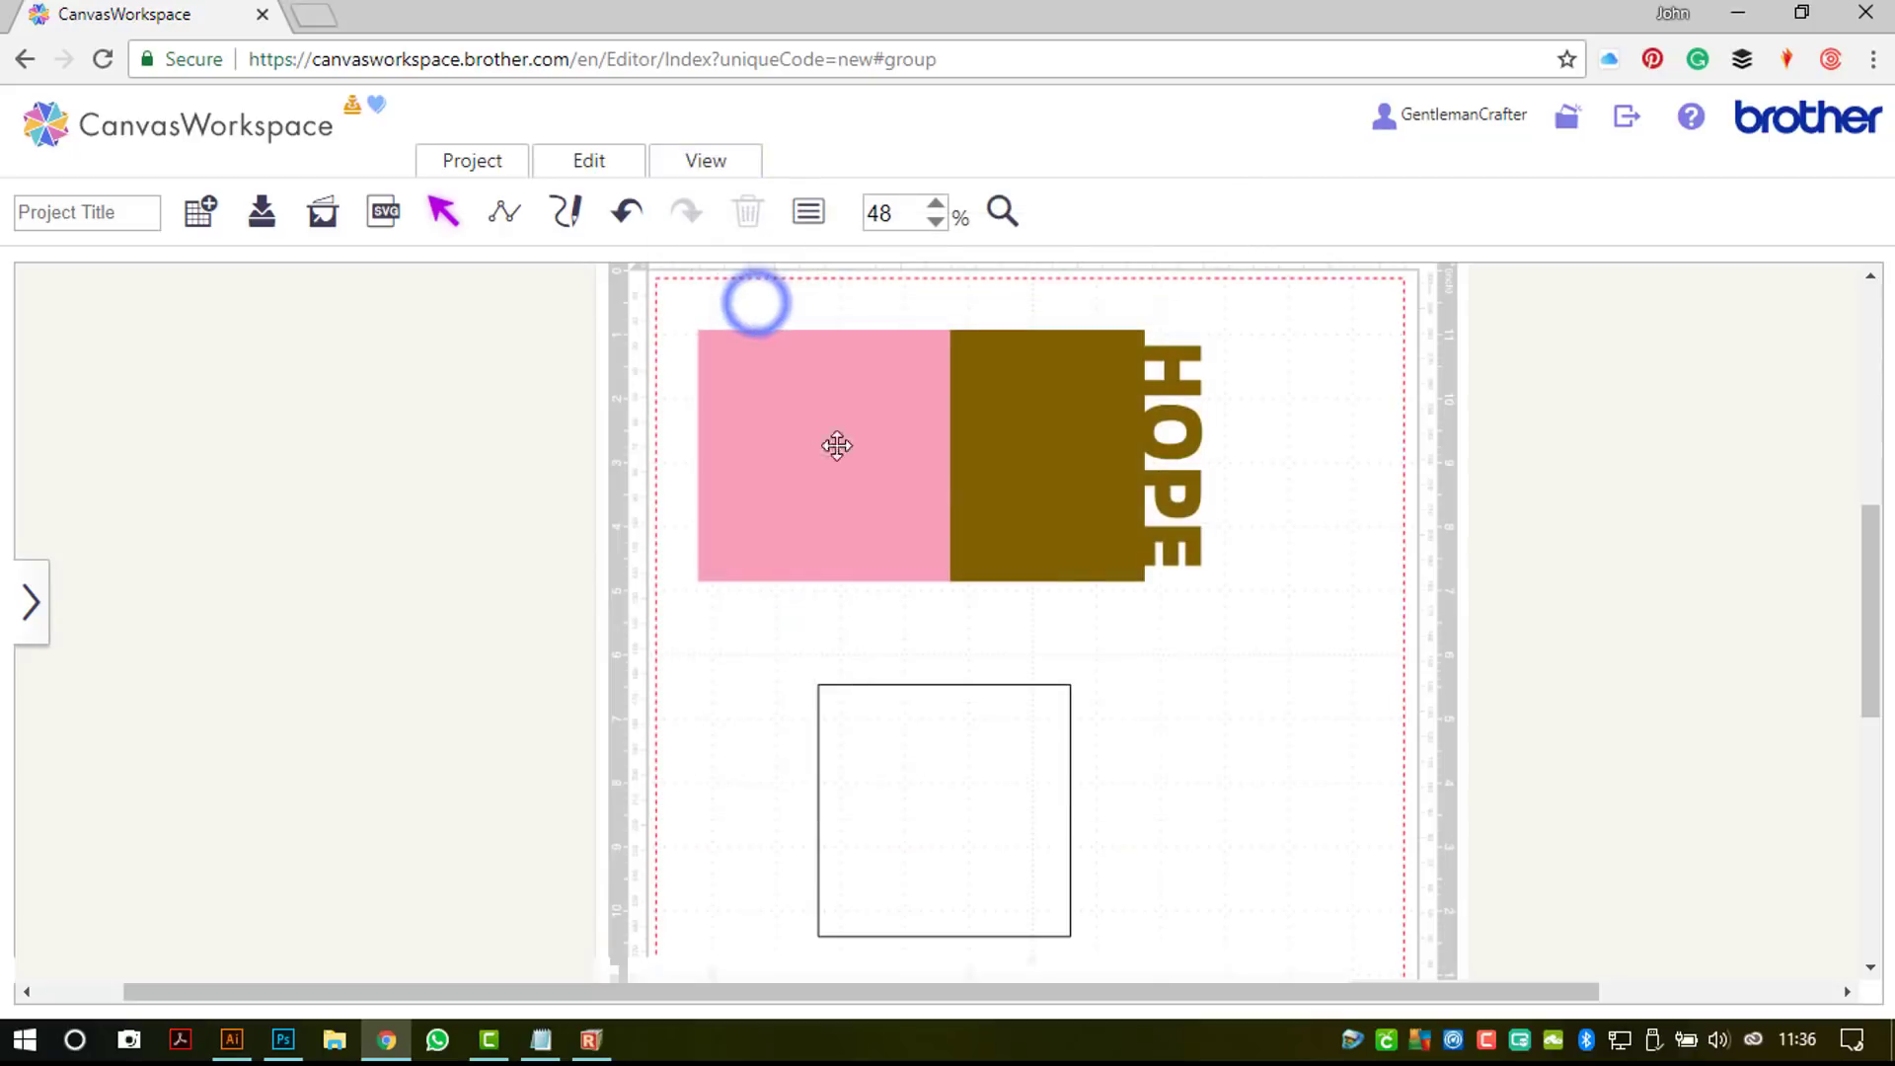
pyautogui.click(1270, 549)
pyautogui.moveTo(1294, 544); pyautogui.dragTo(818, 435)
pyautogui.click(609, 164)
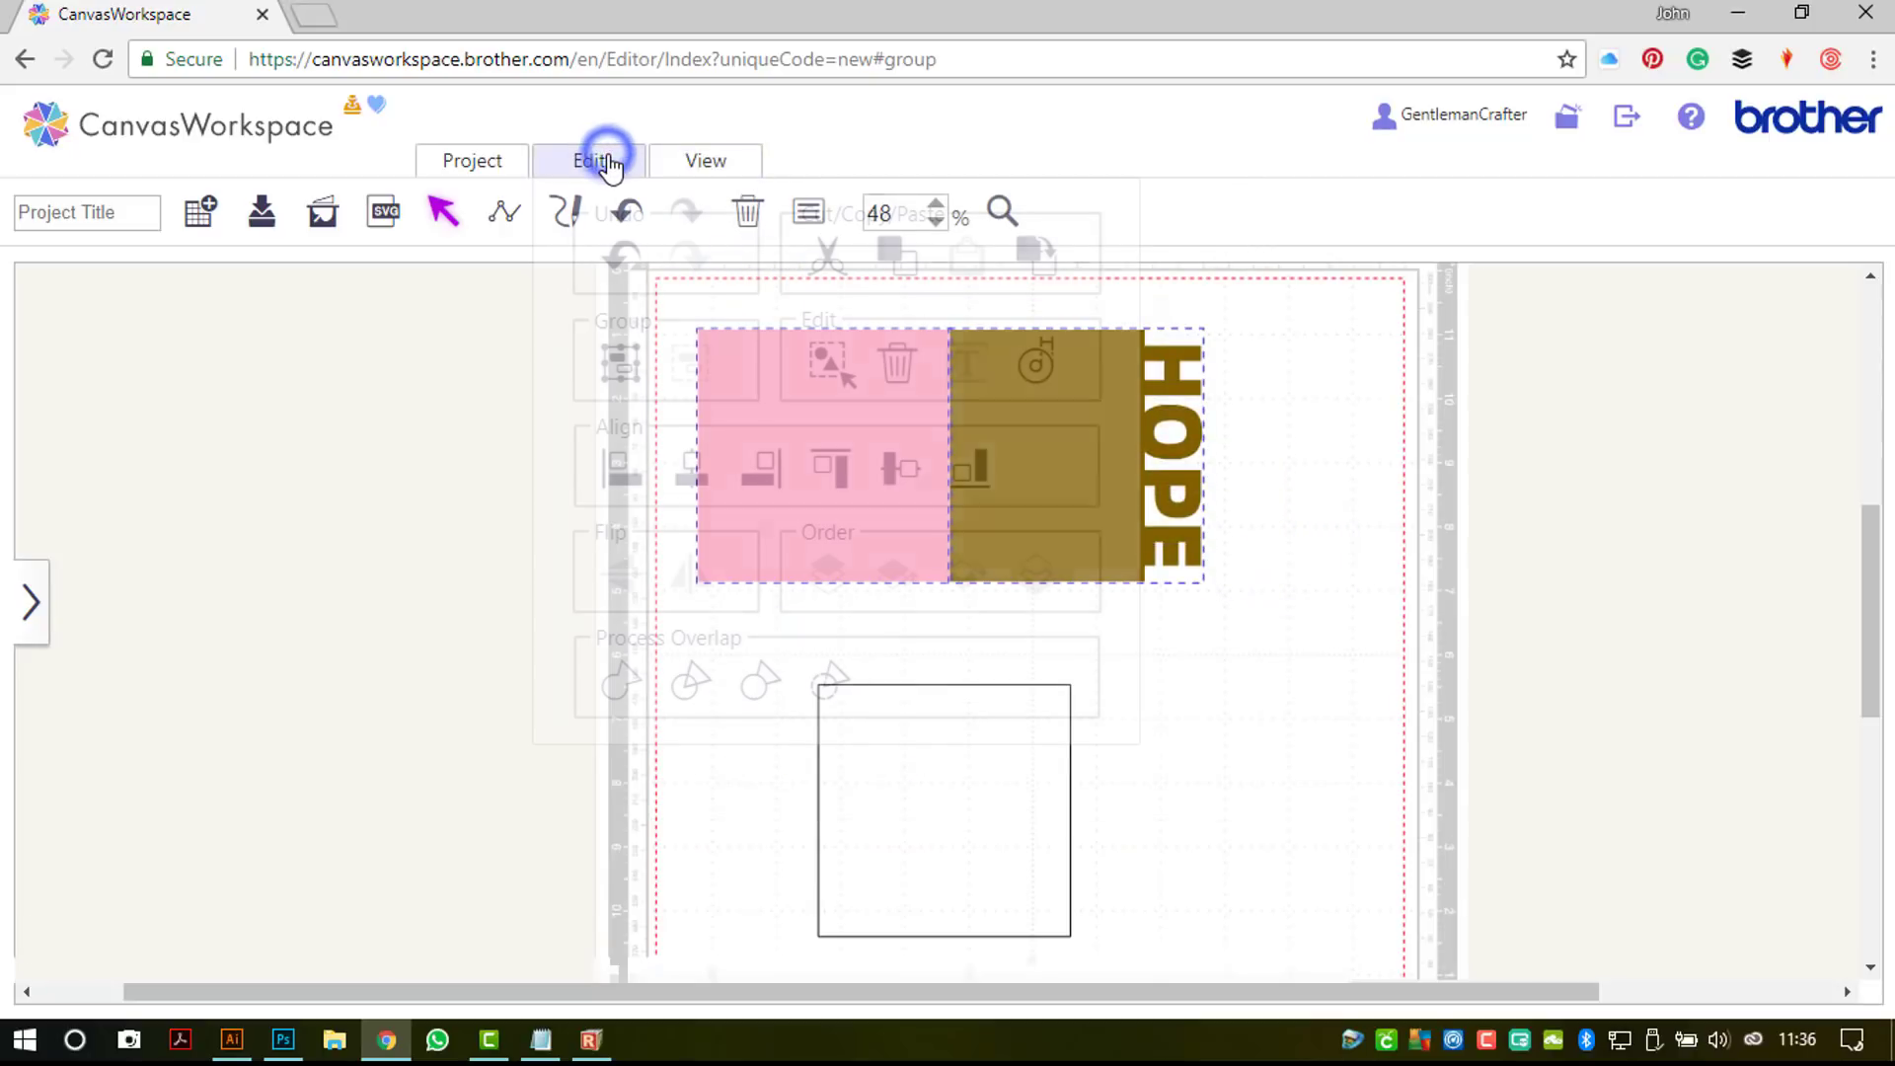
pyautogui.click(898, 474)
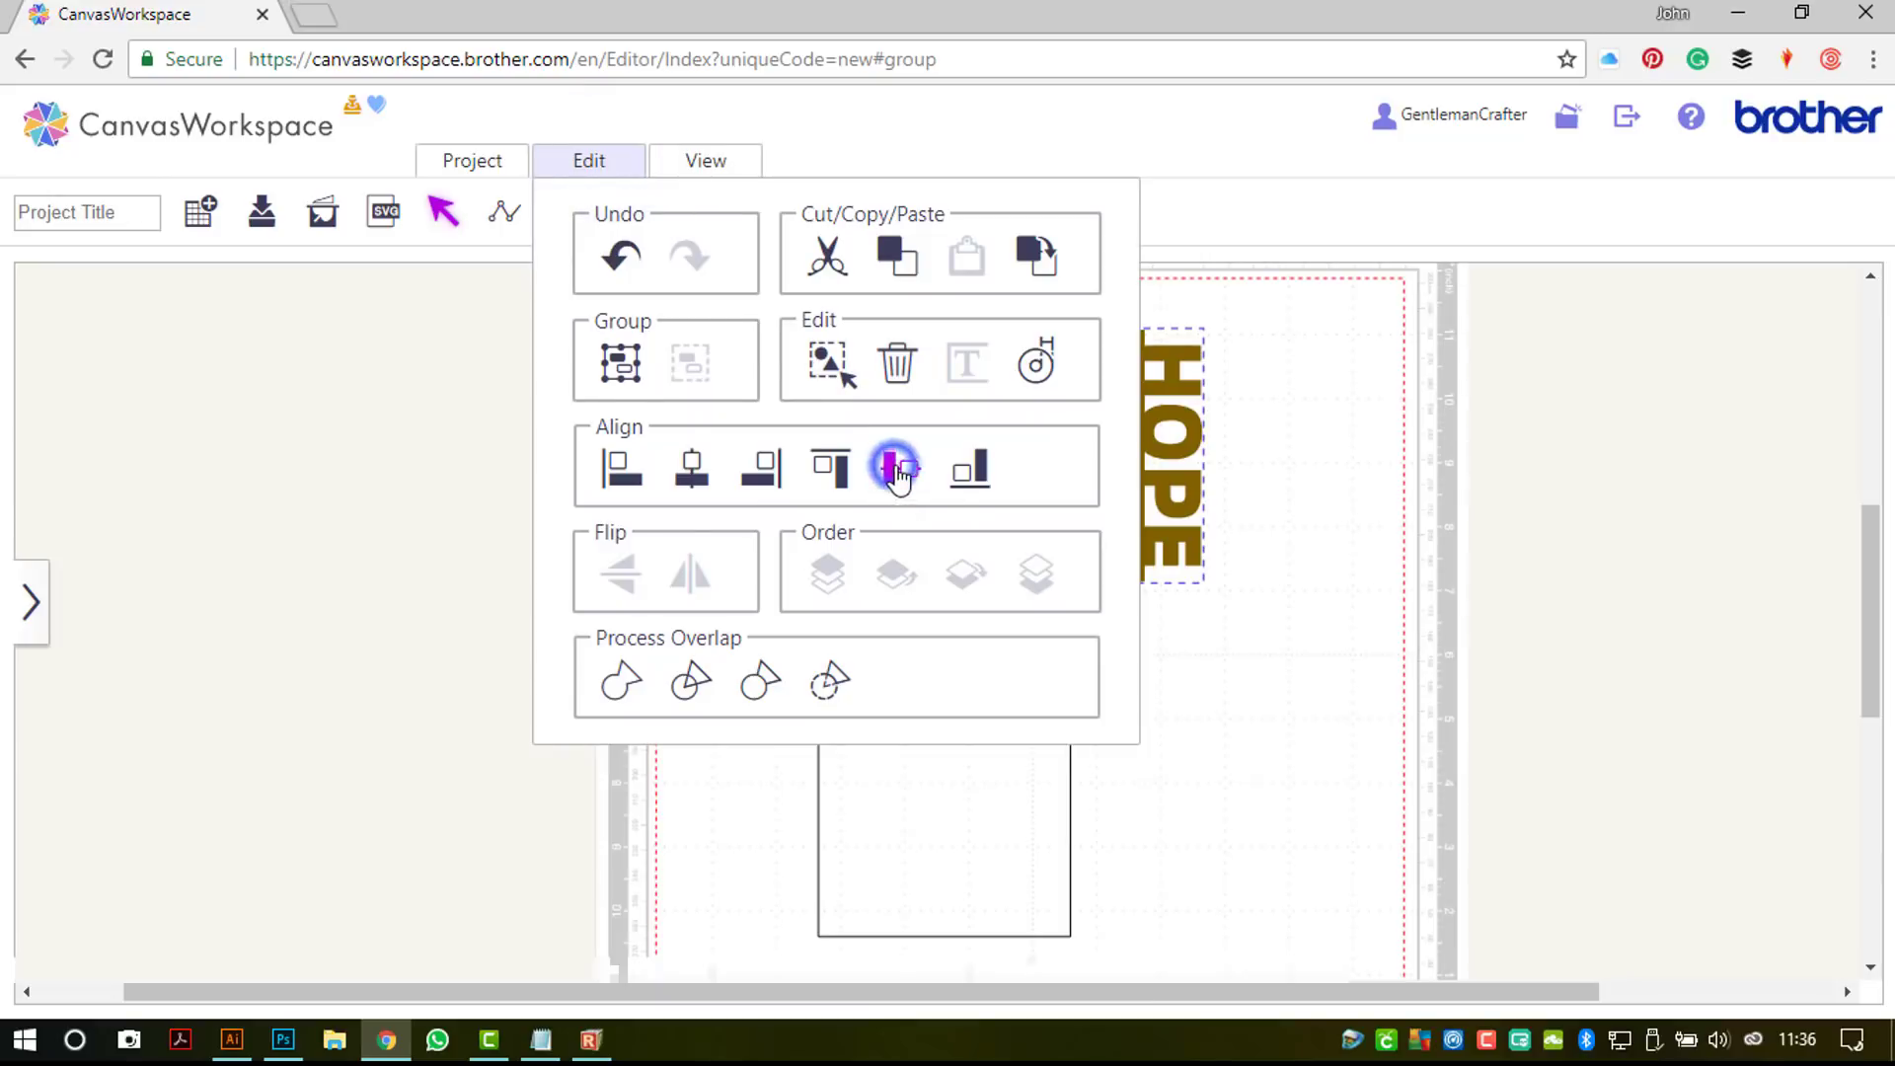
# Step: Move the black-outlined square up over the seam between the pink square and the brown HOPE shape
pyautogui.click(1216, 725)
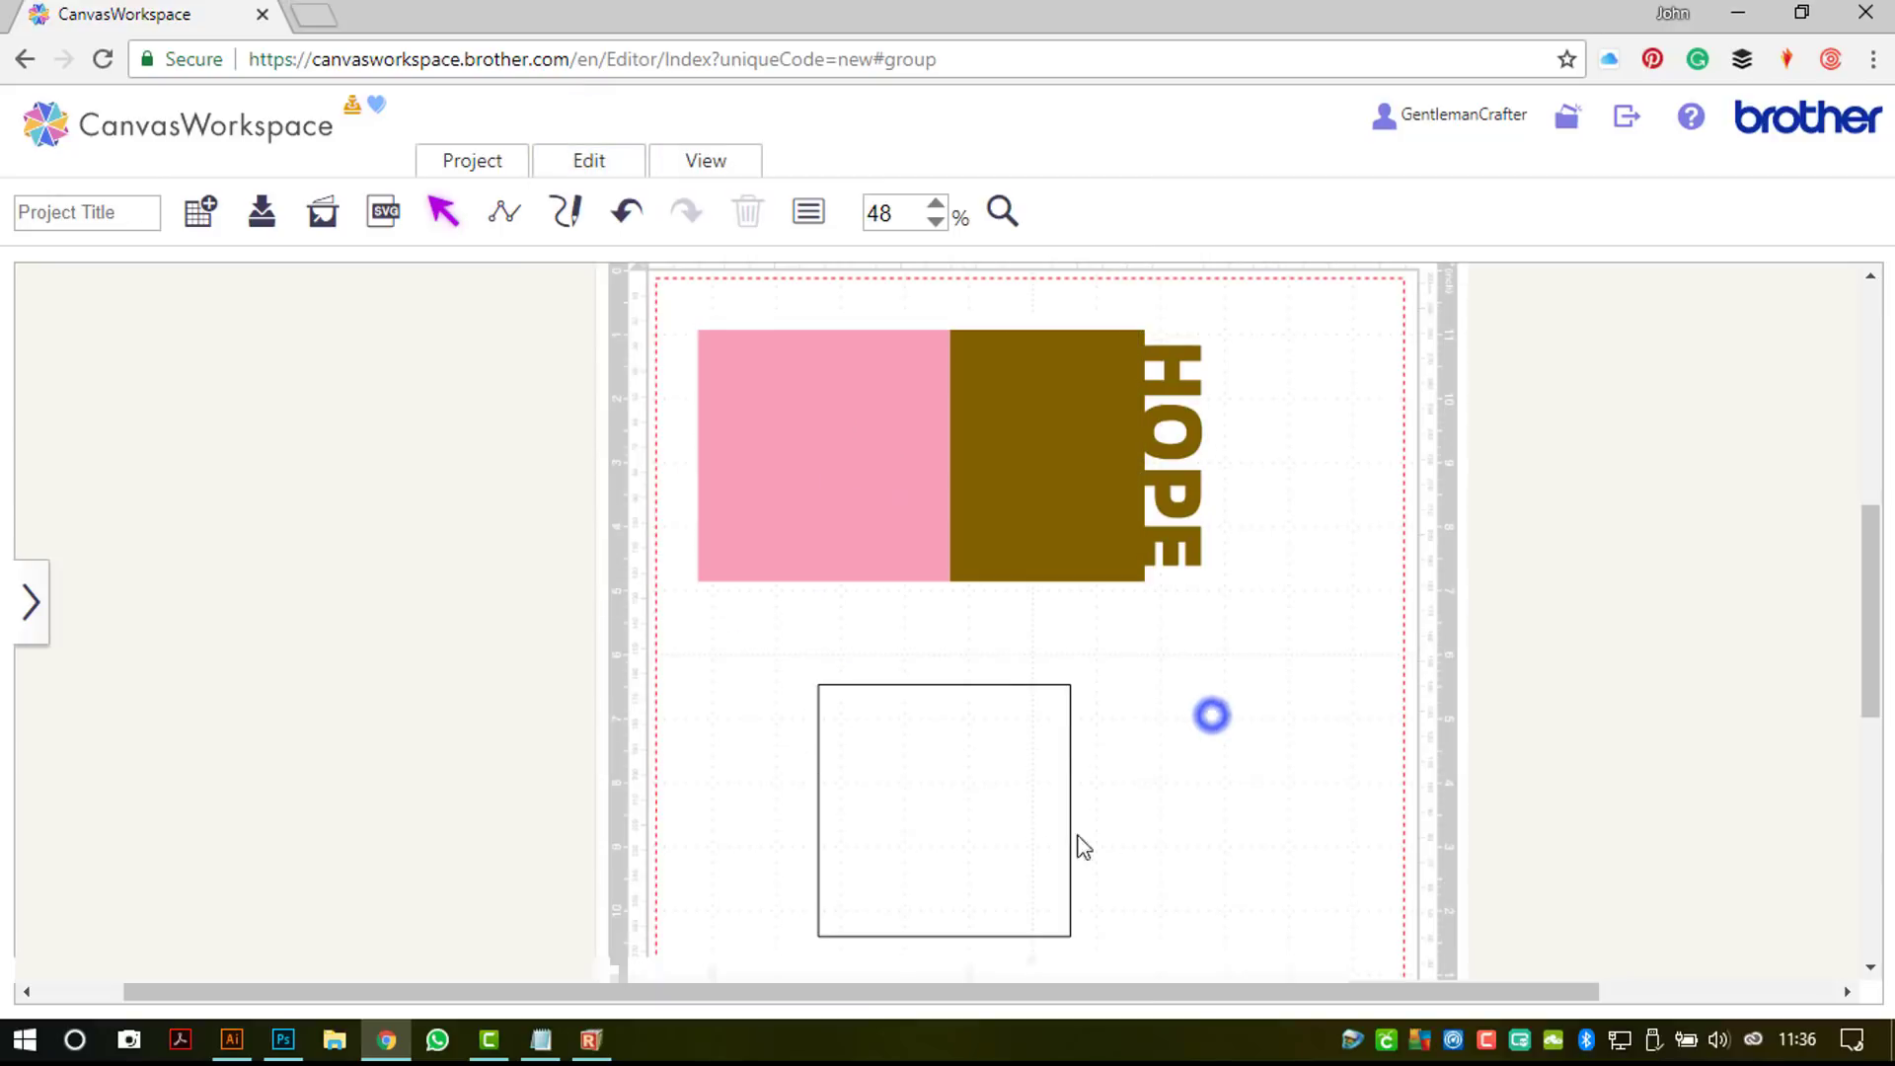
pyautogui.moveTo(1030, 839); pyautogui.dragTo(1036, 483)
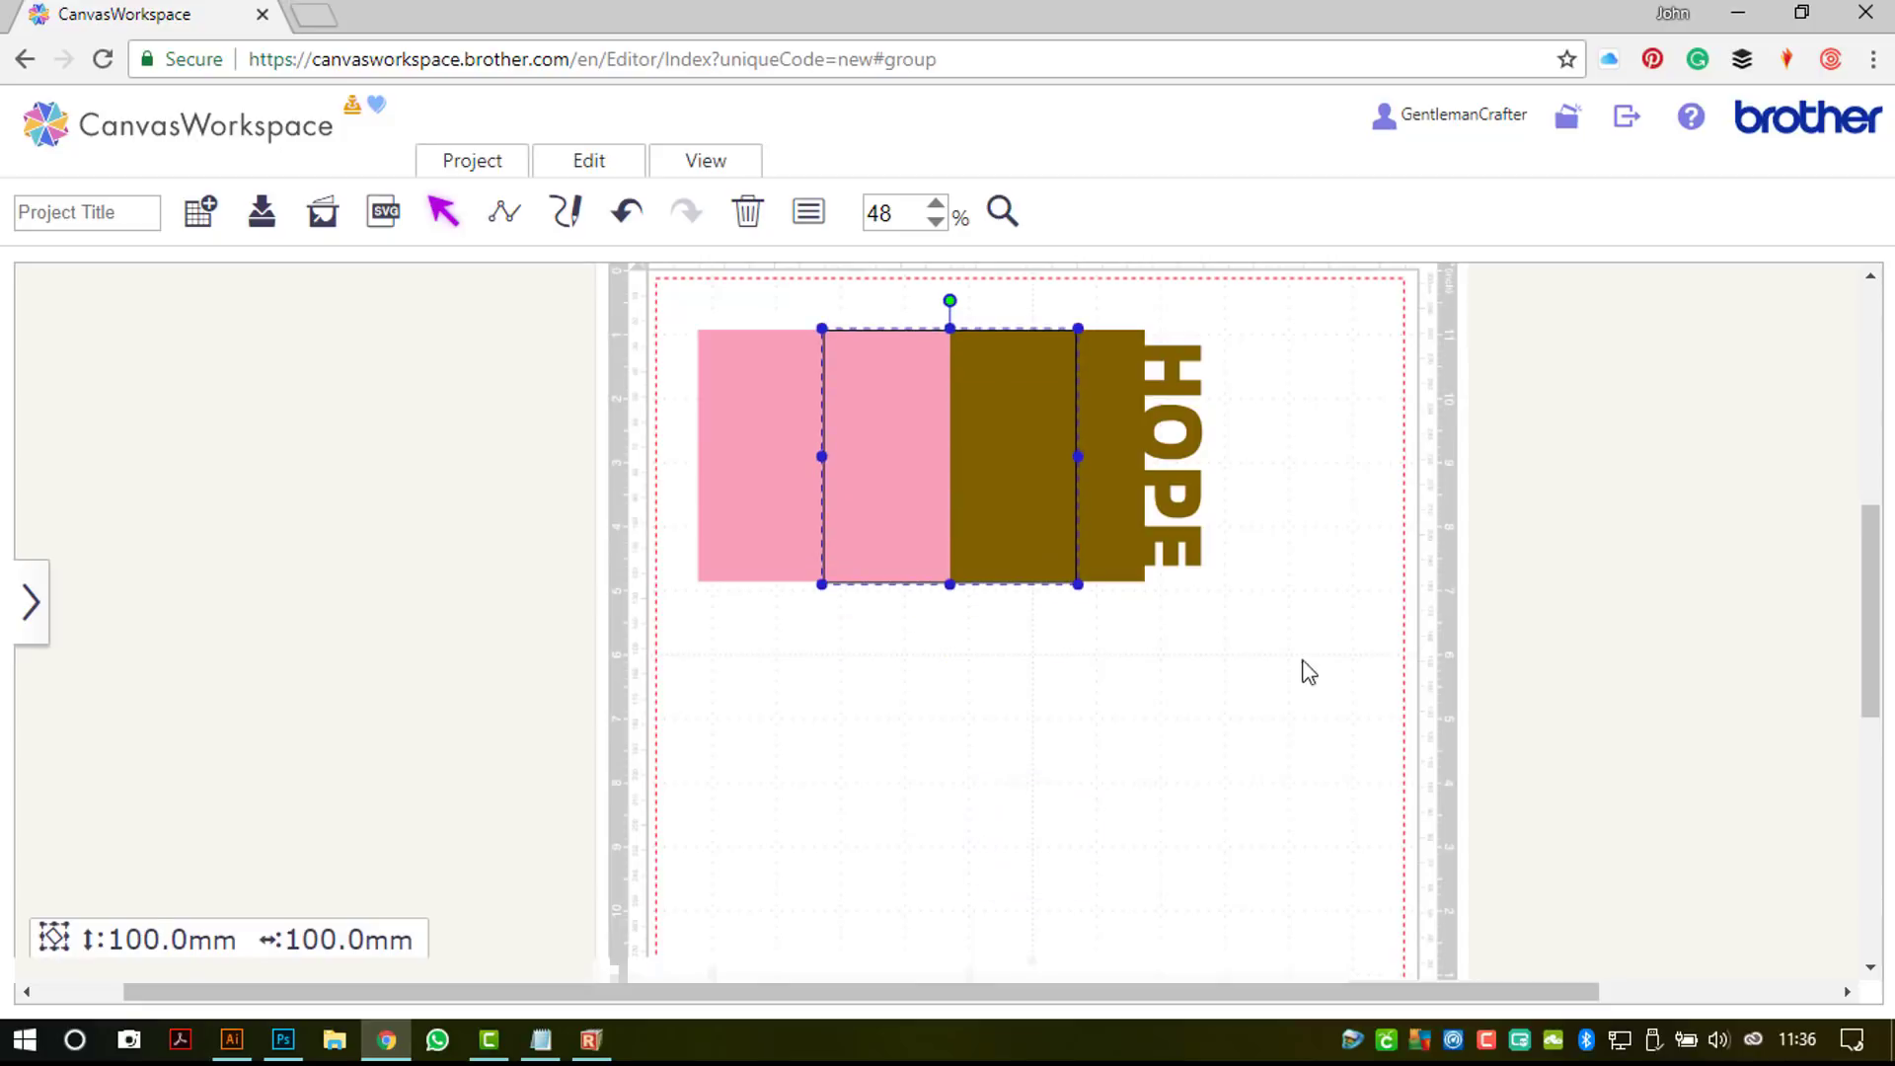
# Step: Centre the pink square, the black-outlined square and the brown HOPE shape vertically on each other and weld them into one outline
pyautogui.moveTo(1368, 693); pyautogui.dragTo(807, 473)
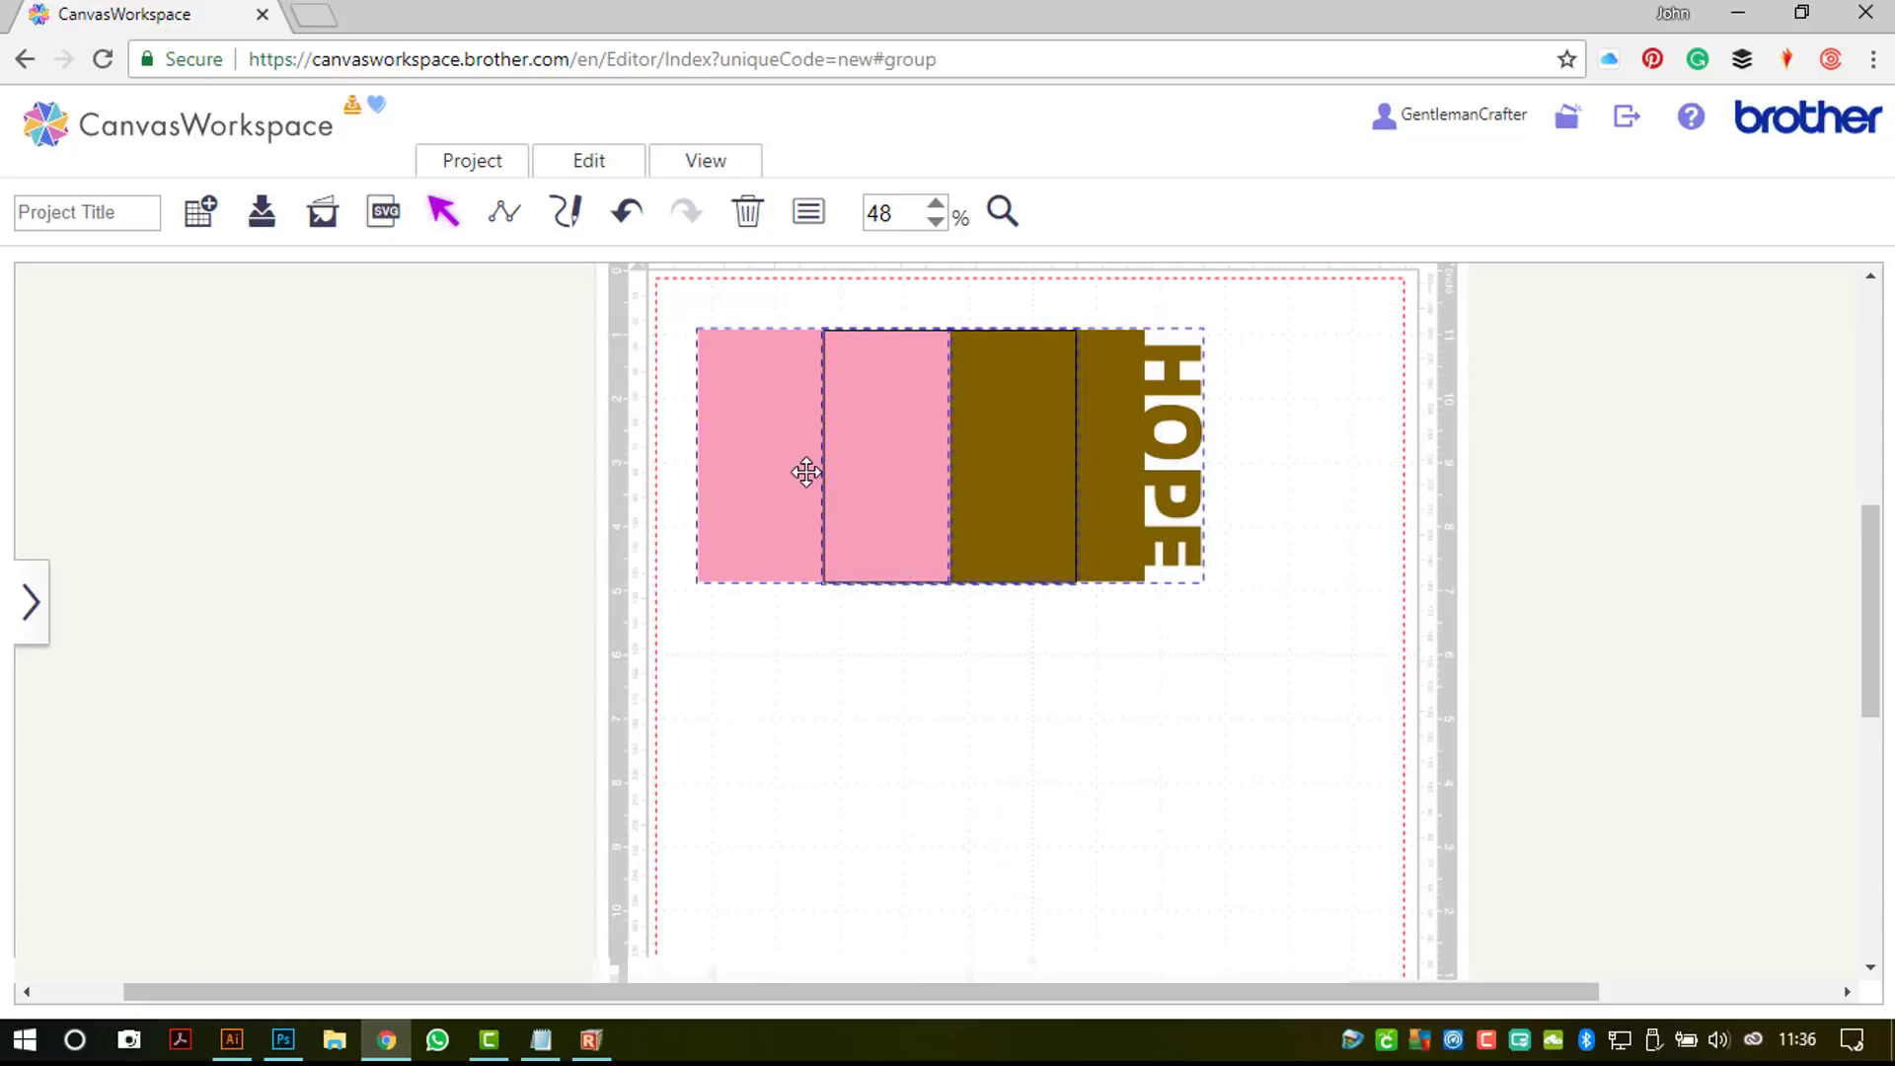
pyautogui.click(704, 157)
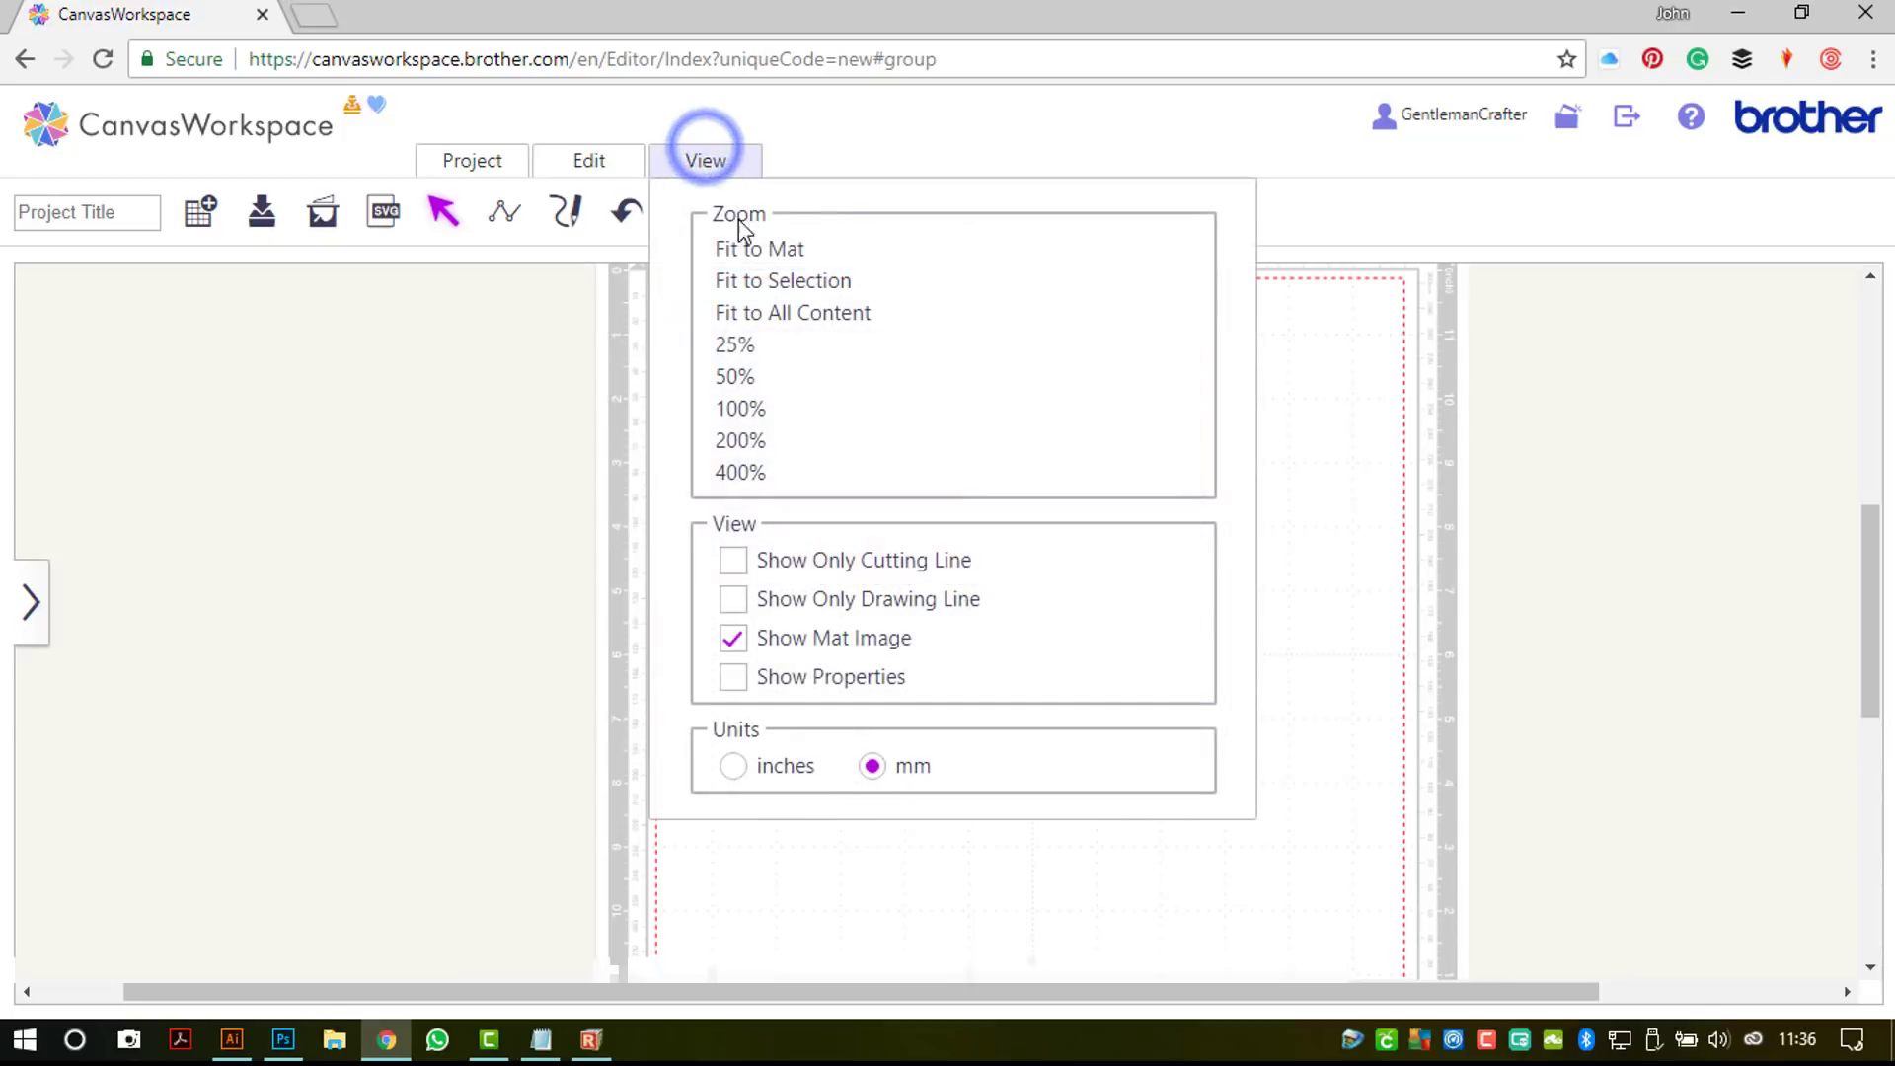
pyautogui.click(750, 285)
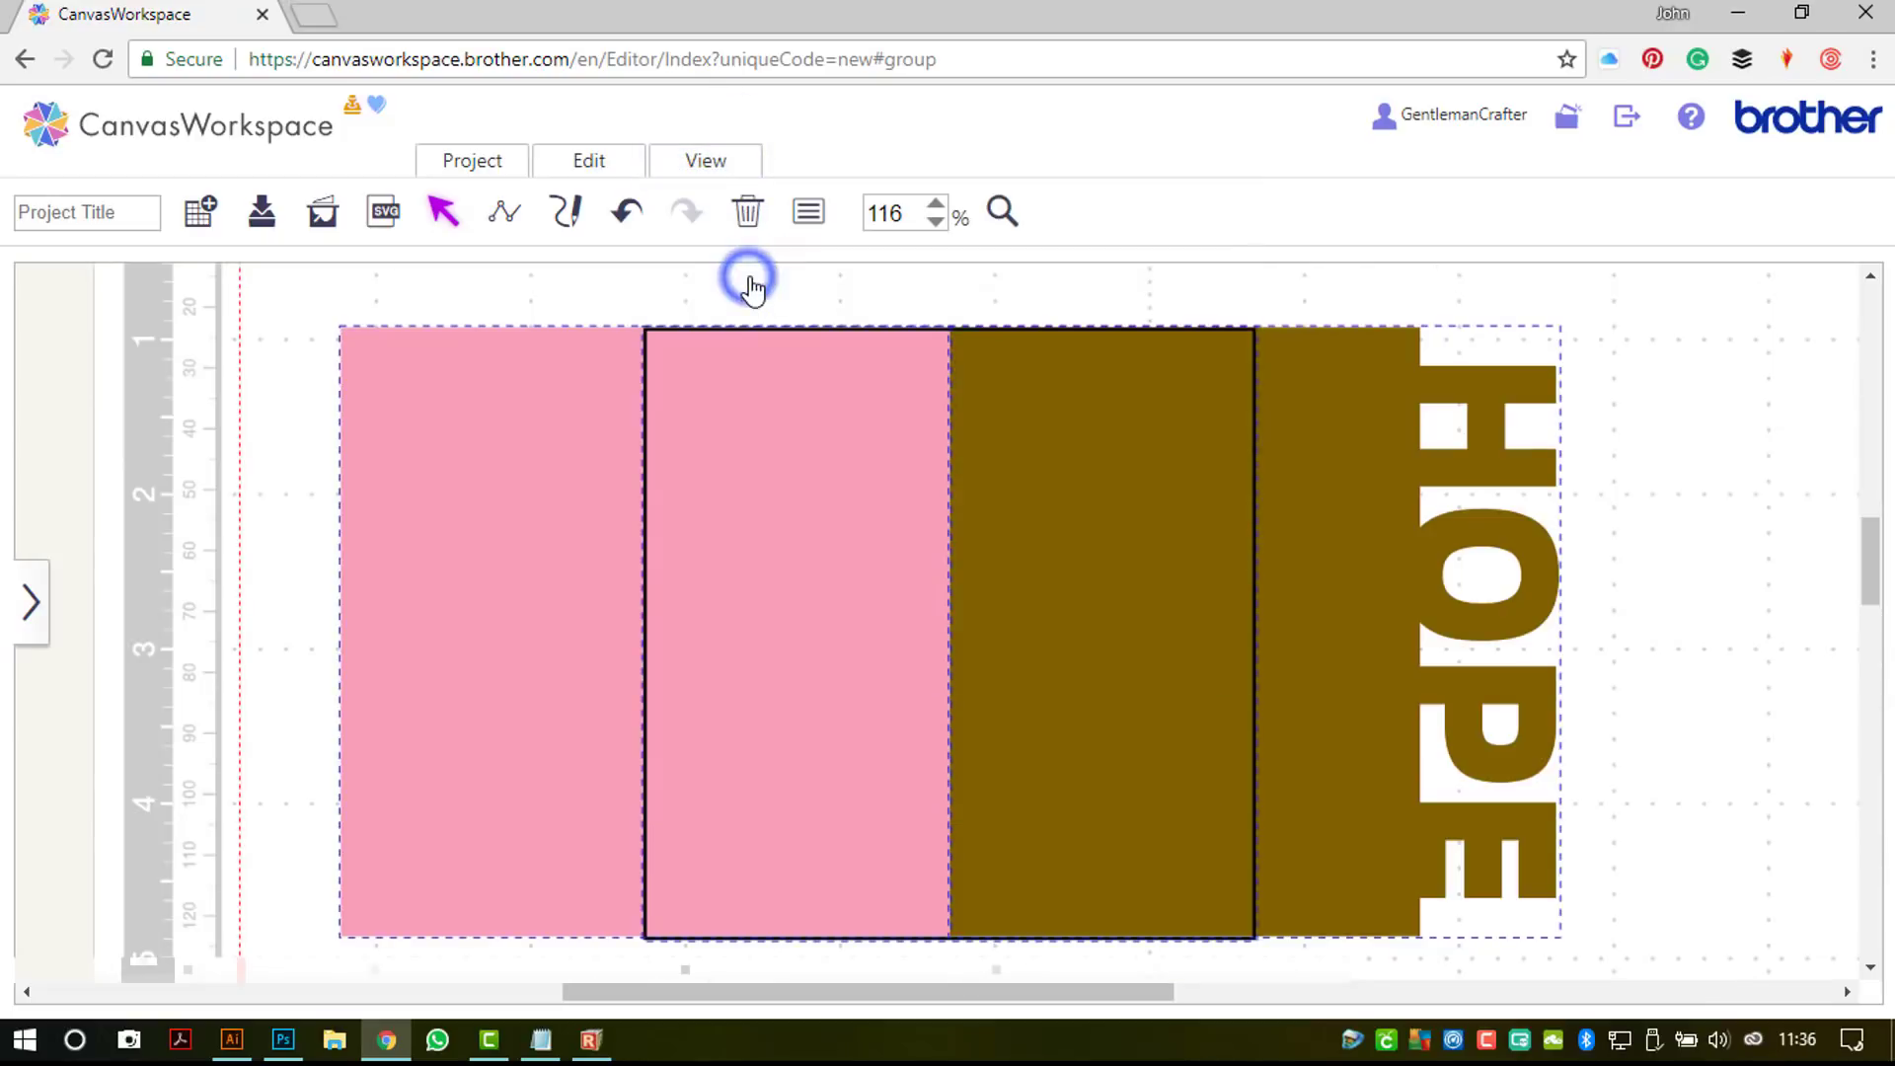
pyautogui.click(591, 162)
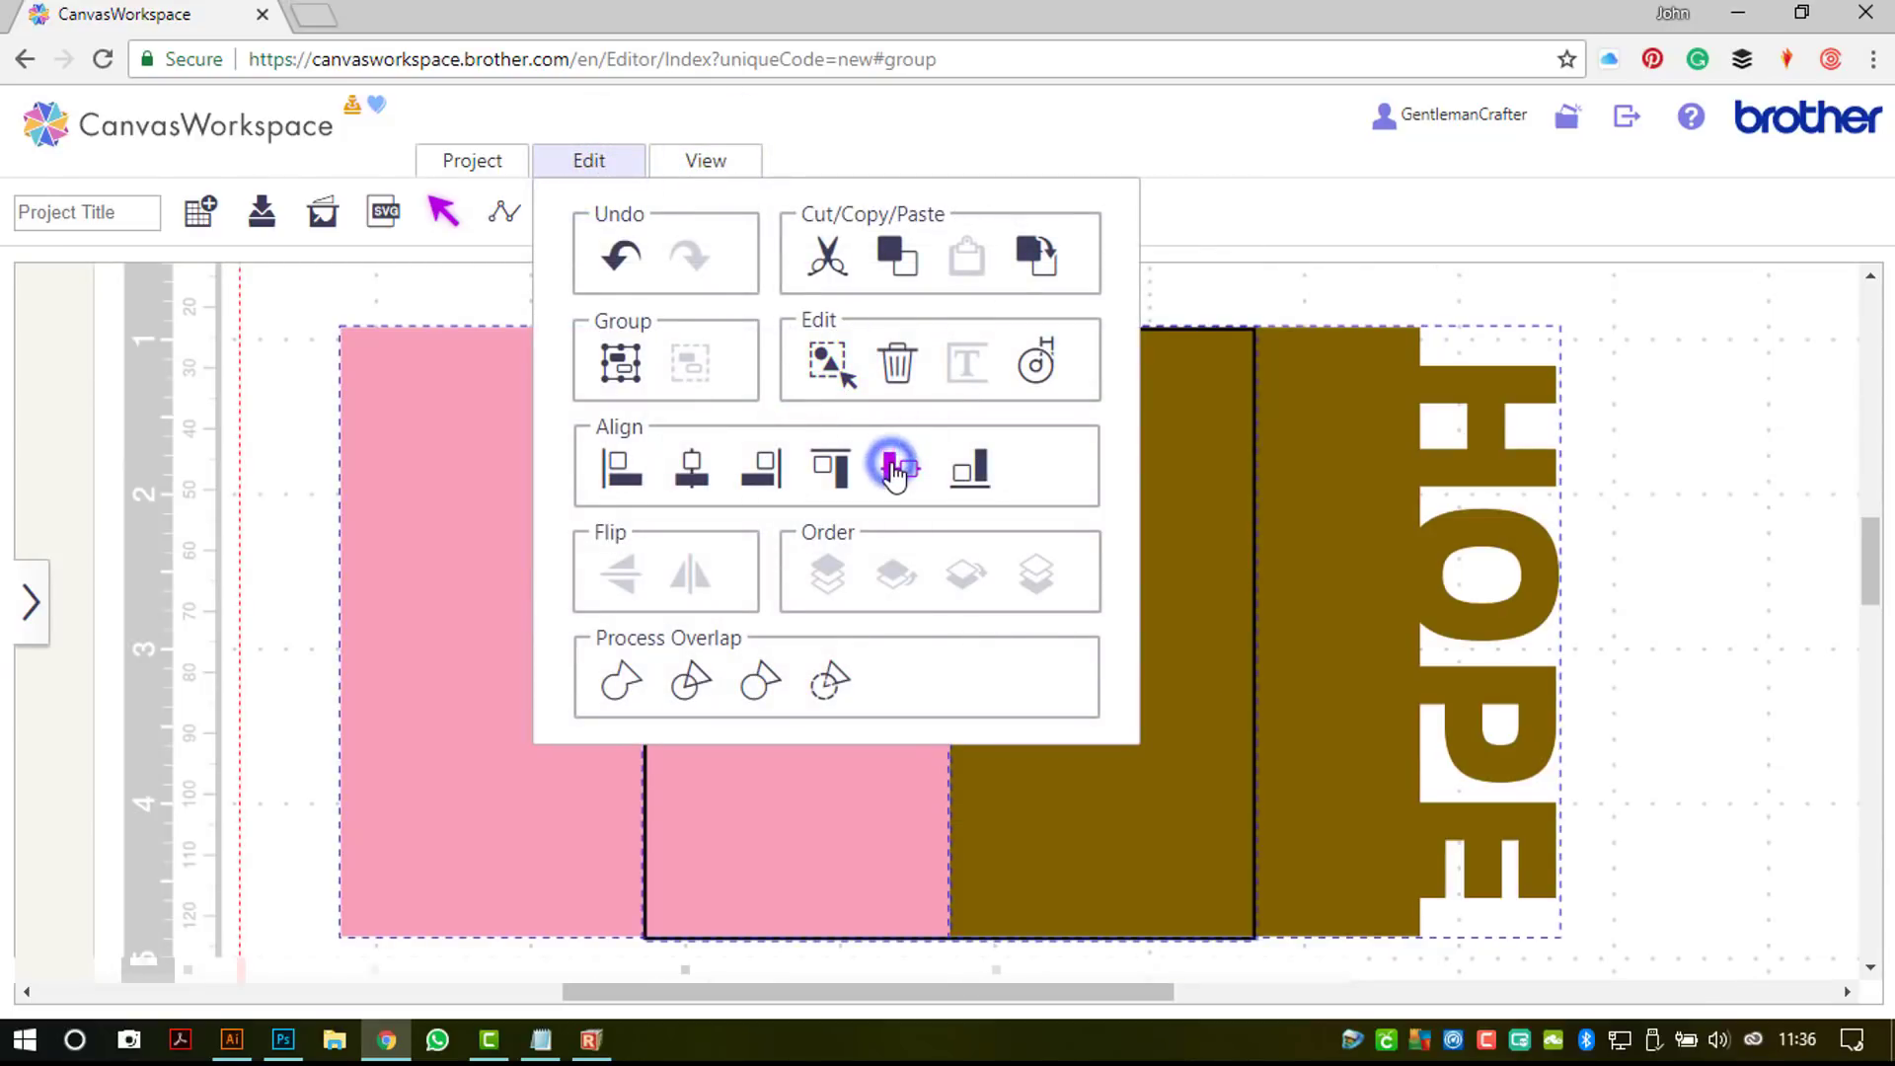
pyautogui.click(893, 469)
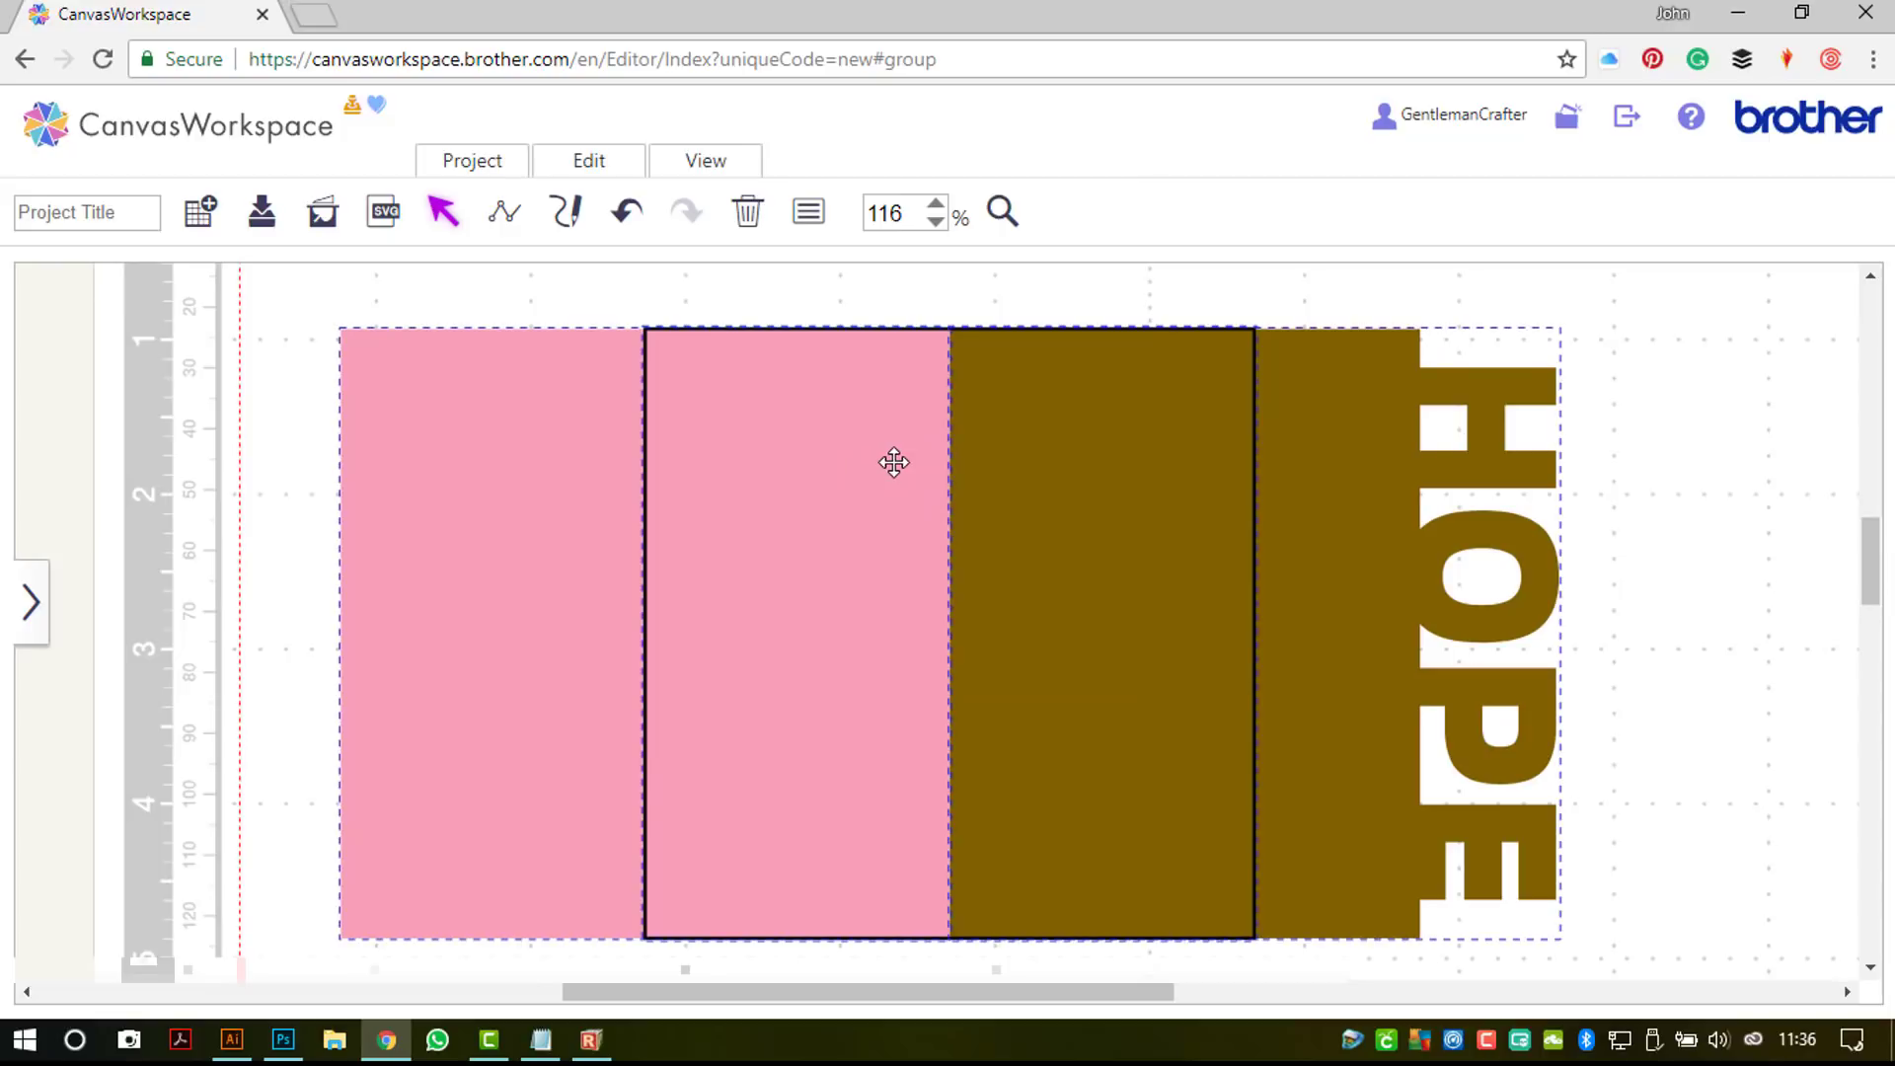
pyautogui.click(576, 158)
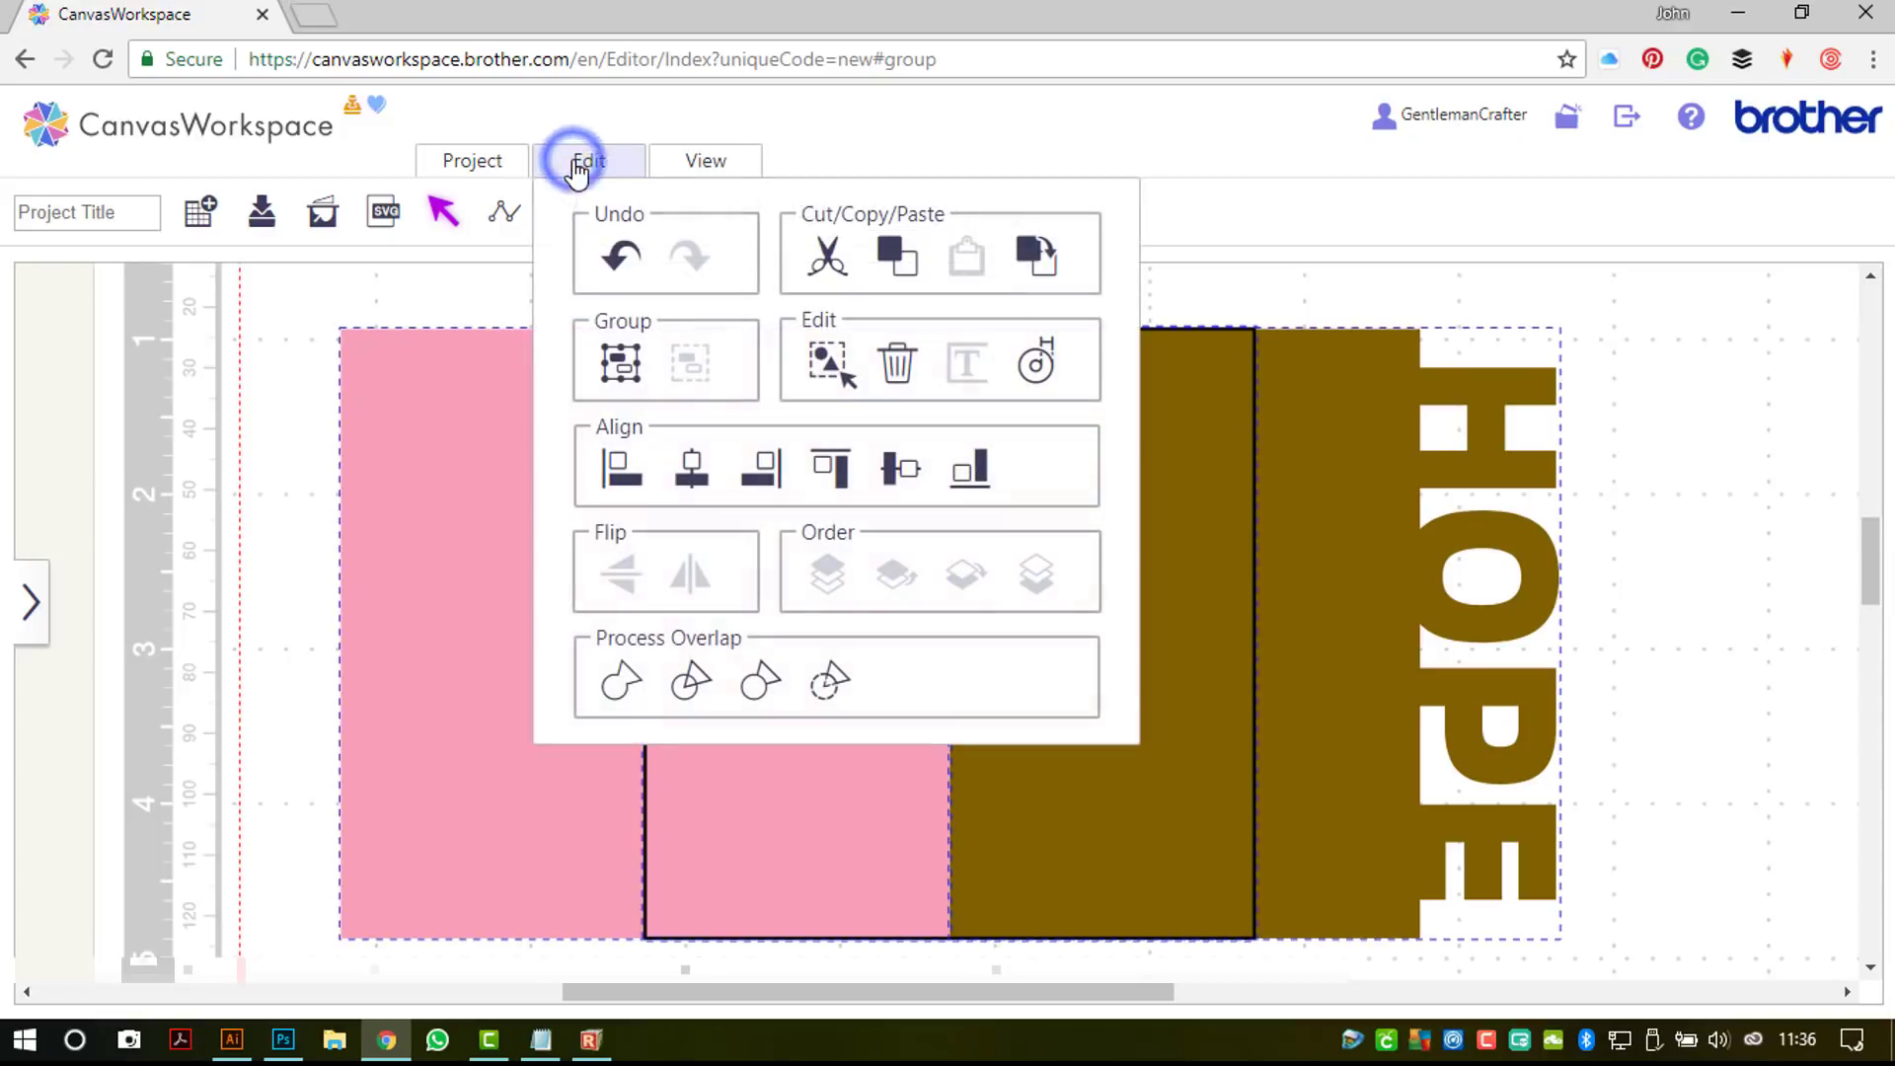
pyautogui.click(618, 681)
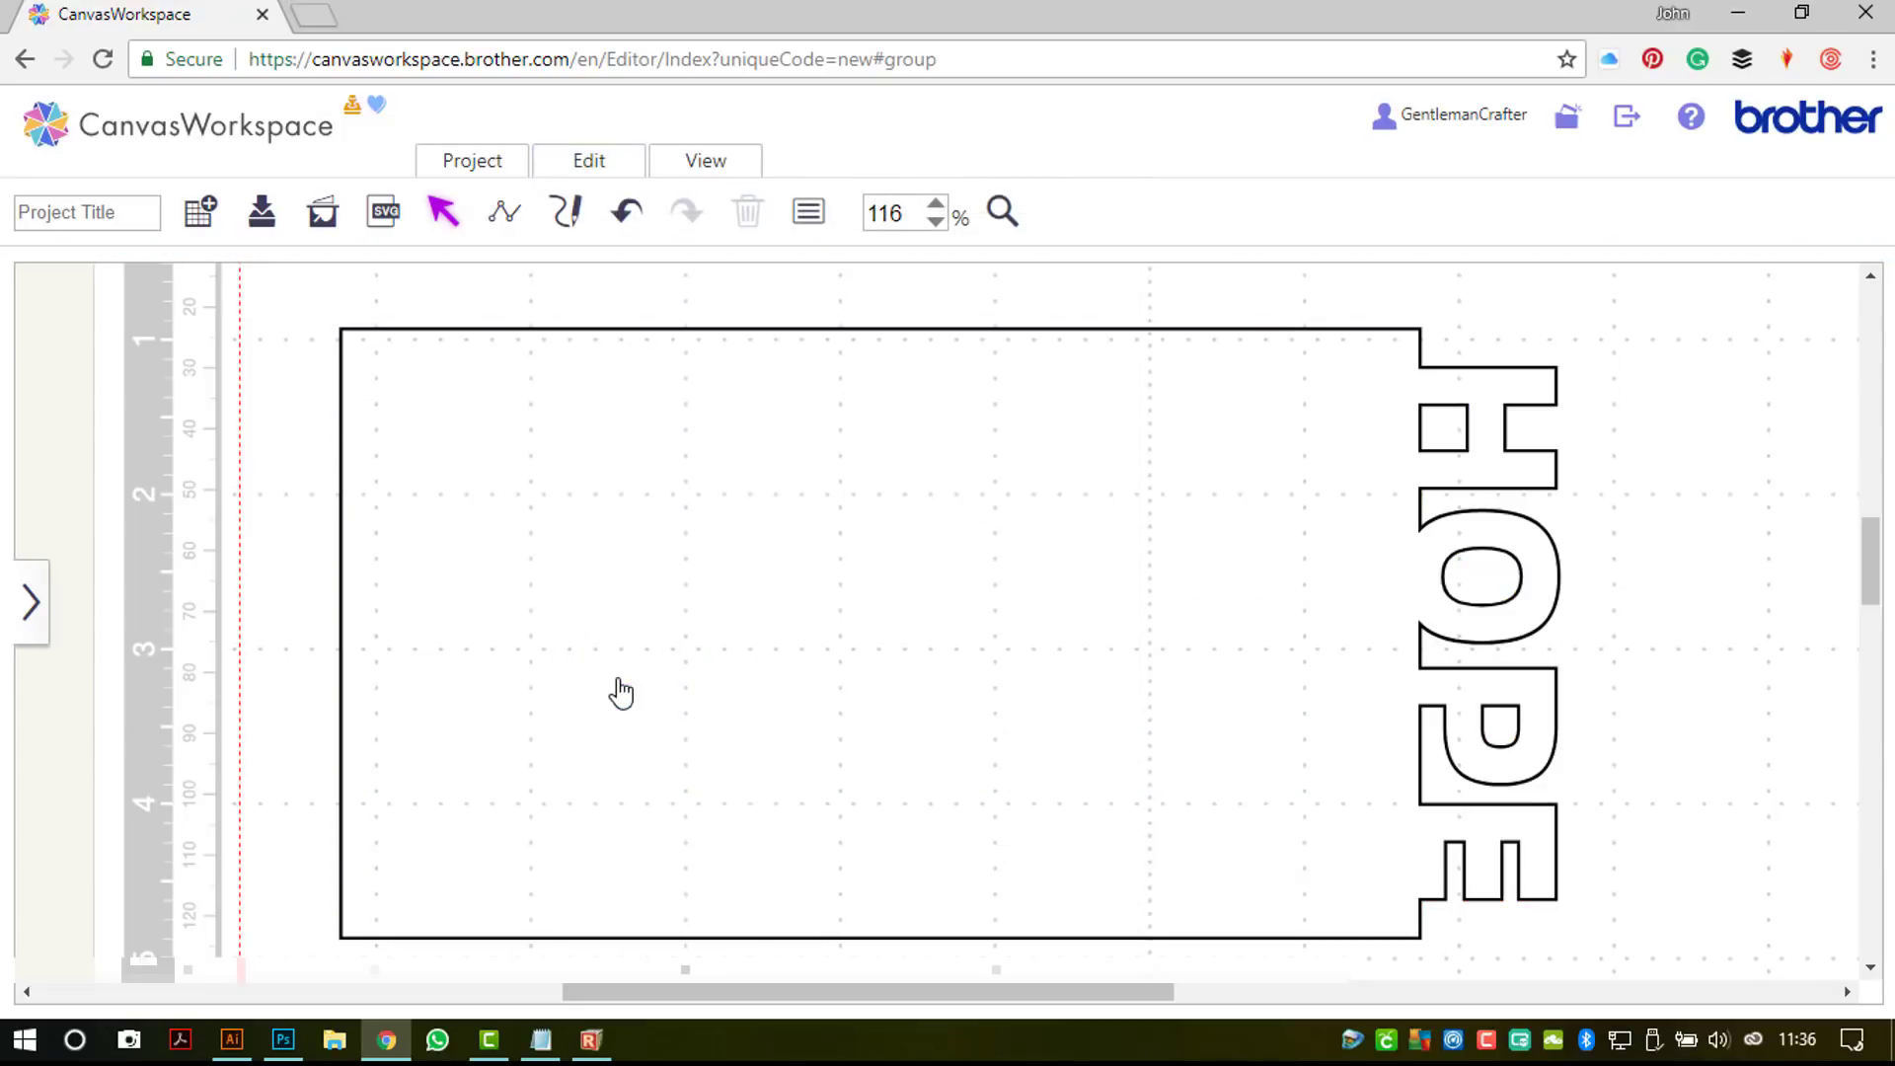
# Step: Delete the six surplus points along the upper and lower edges of the welded card outline, keeping the corner points
pyautogui.click(618, 681)
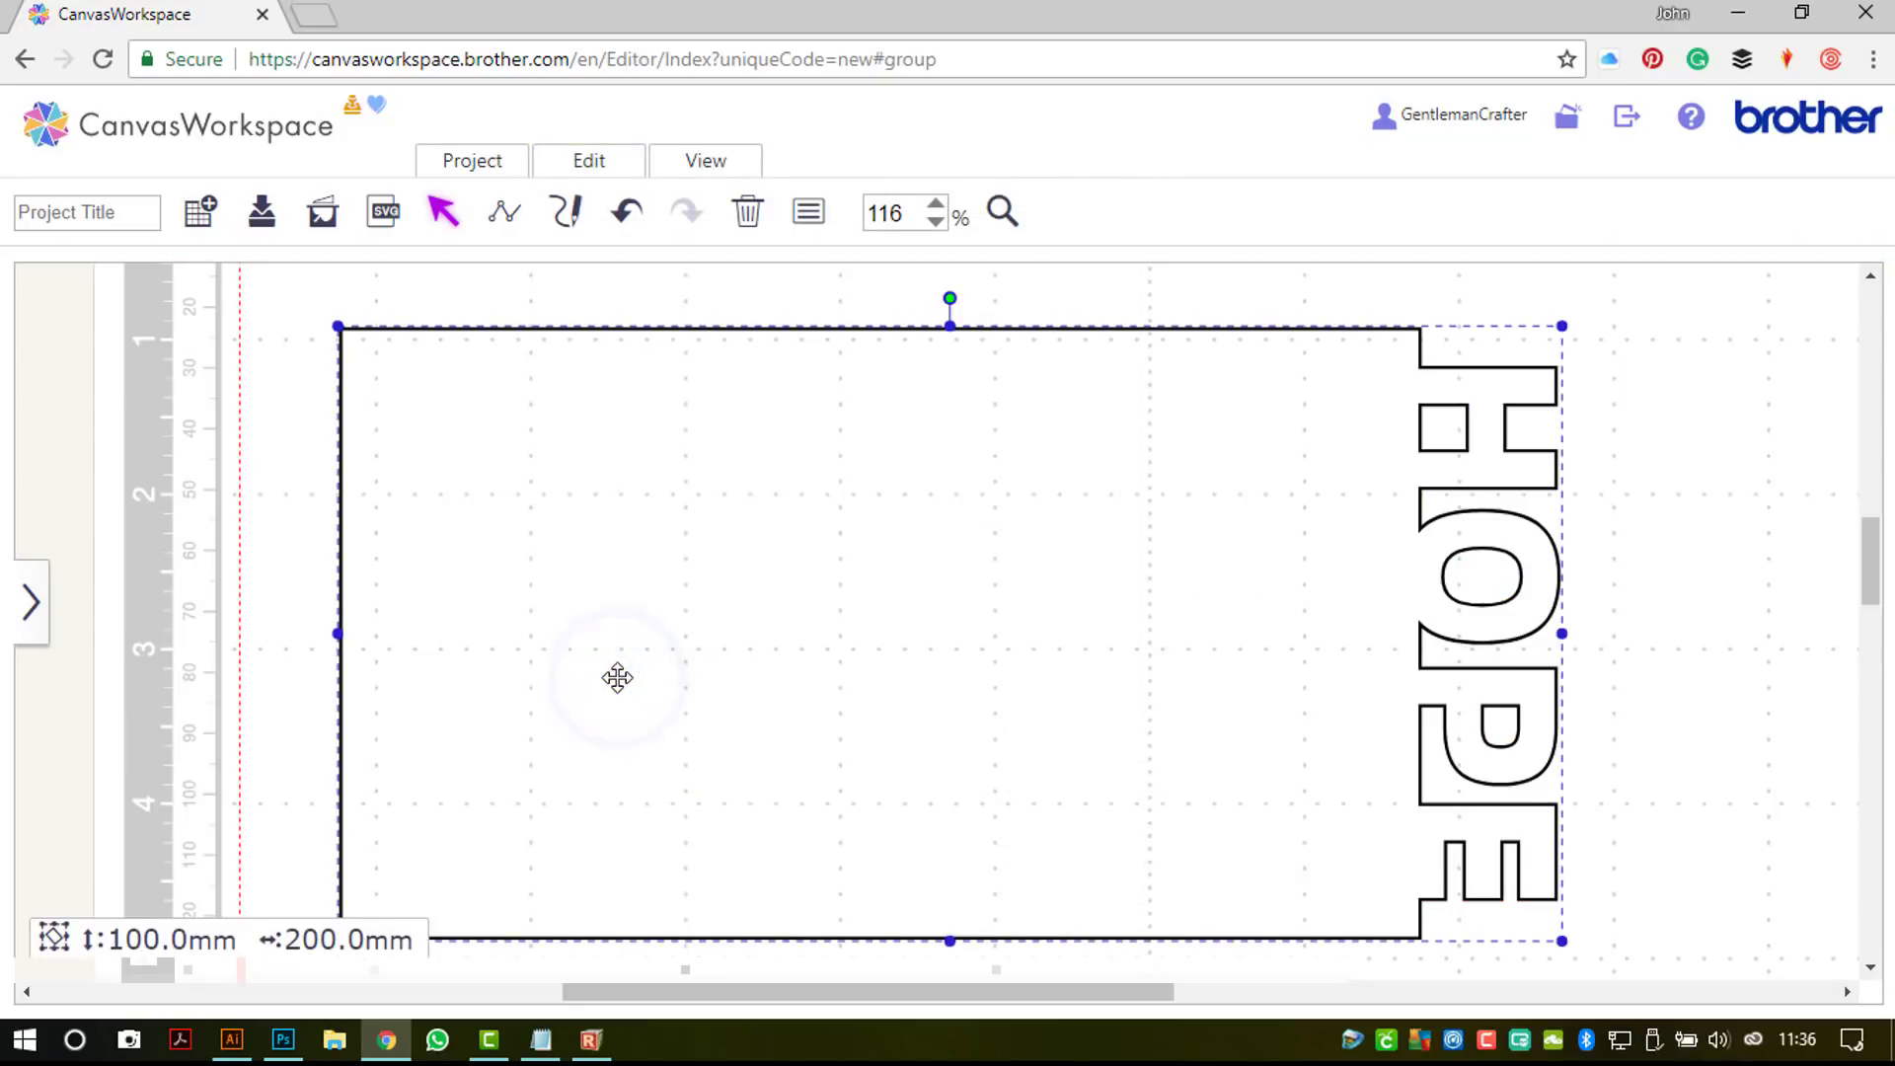
pyautogui.moveTo(619, 679); pyautogui.dragTo(620, 679)
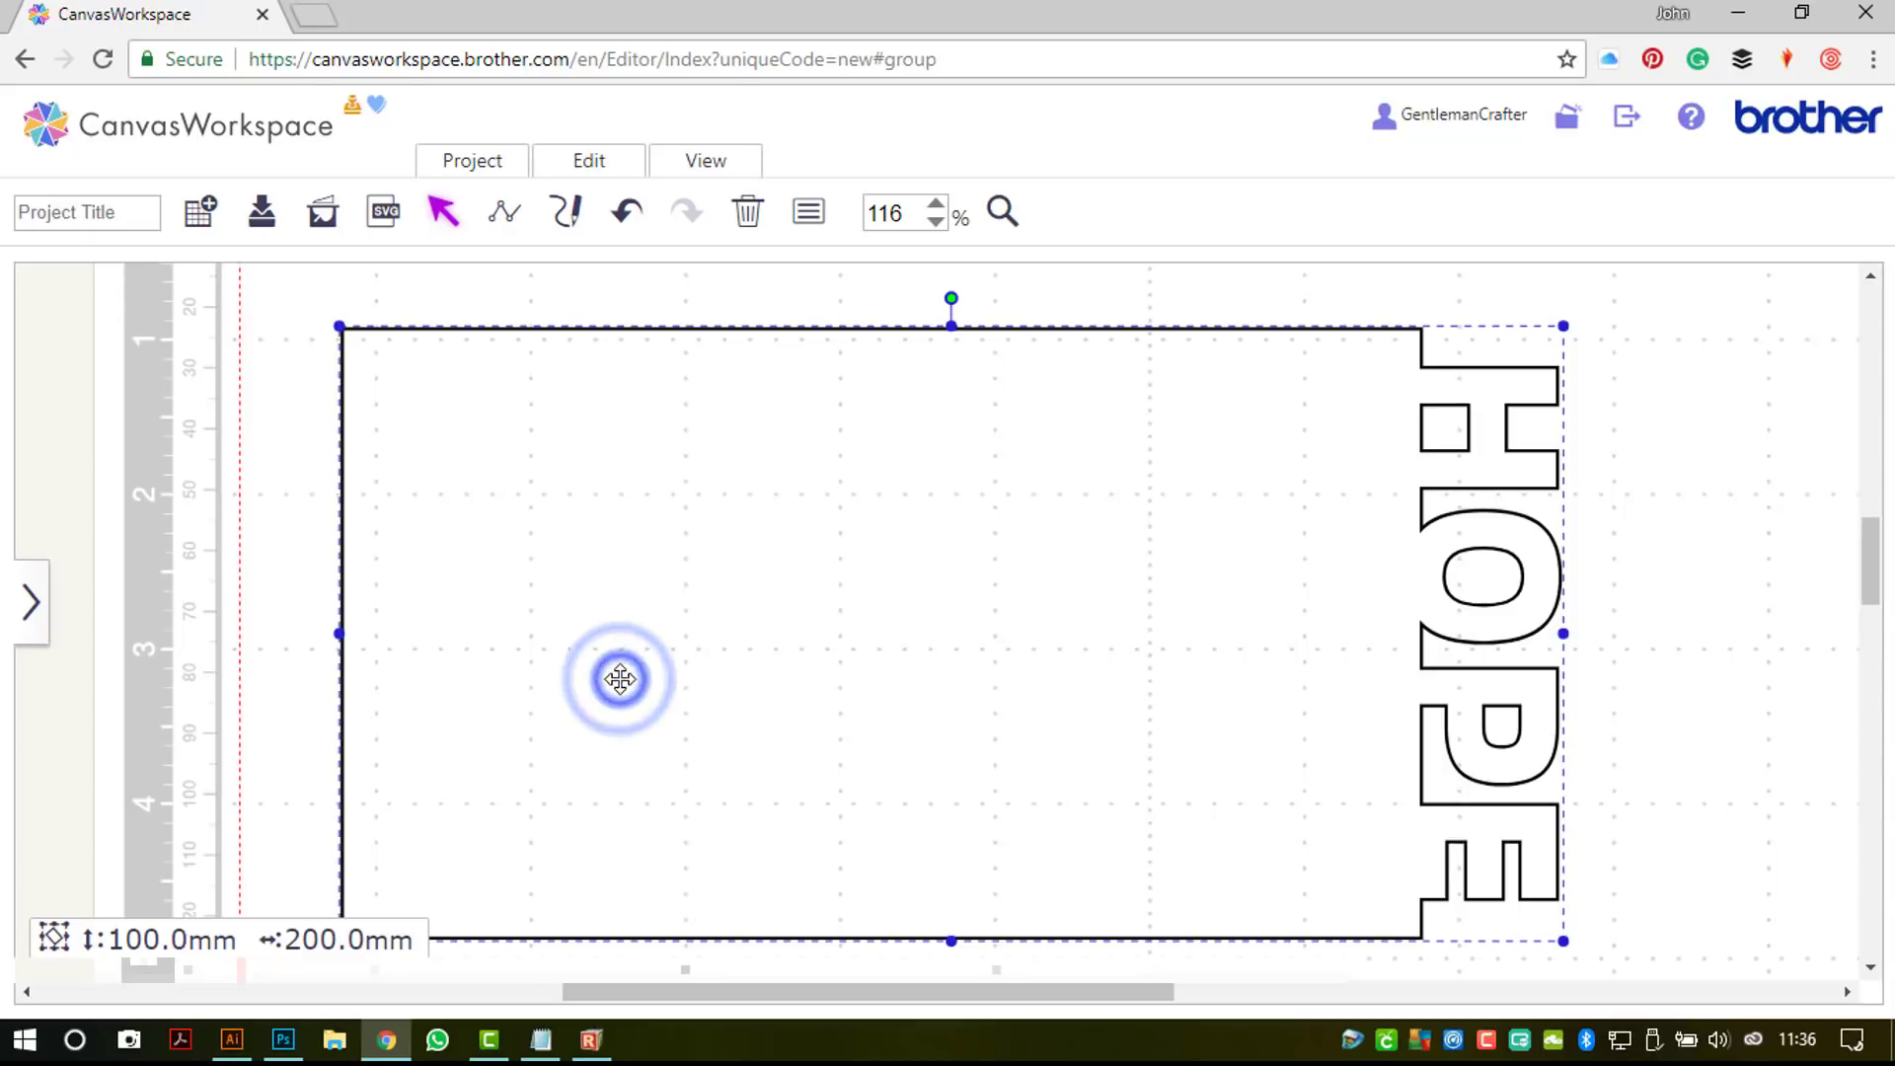
pyautogui.doubleClick(620, 679)
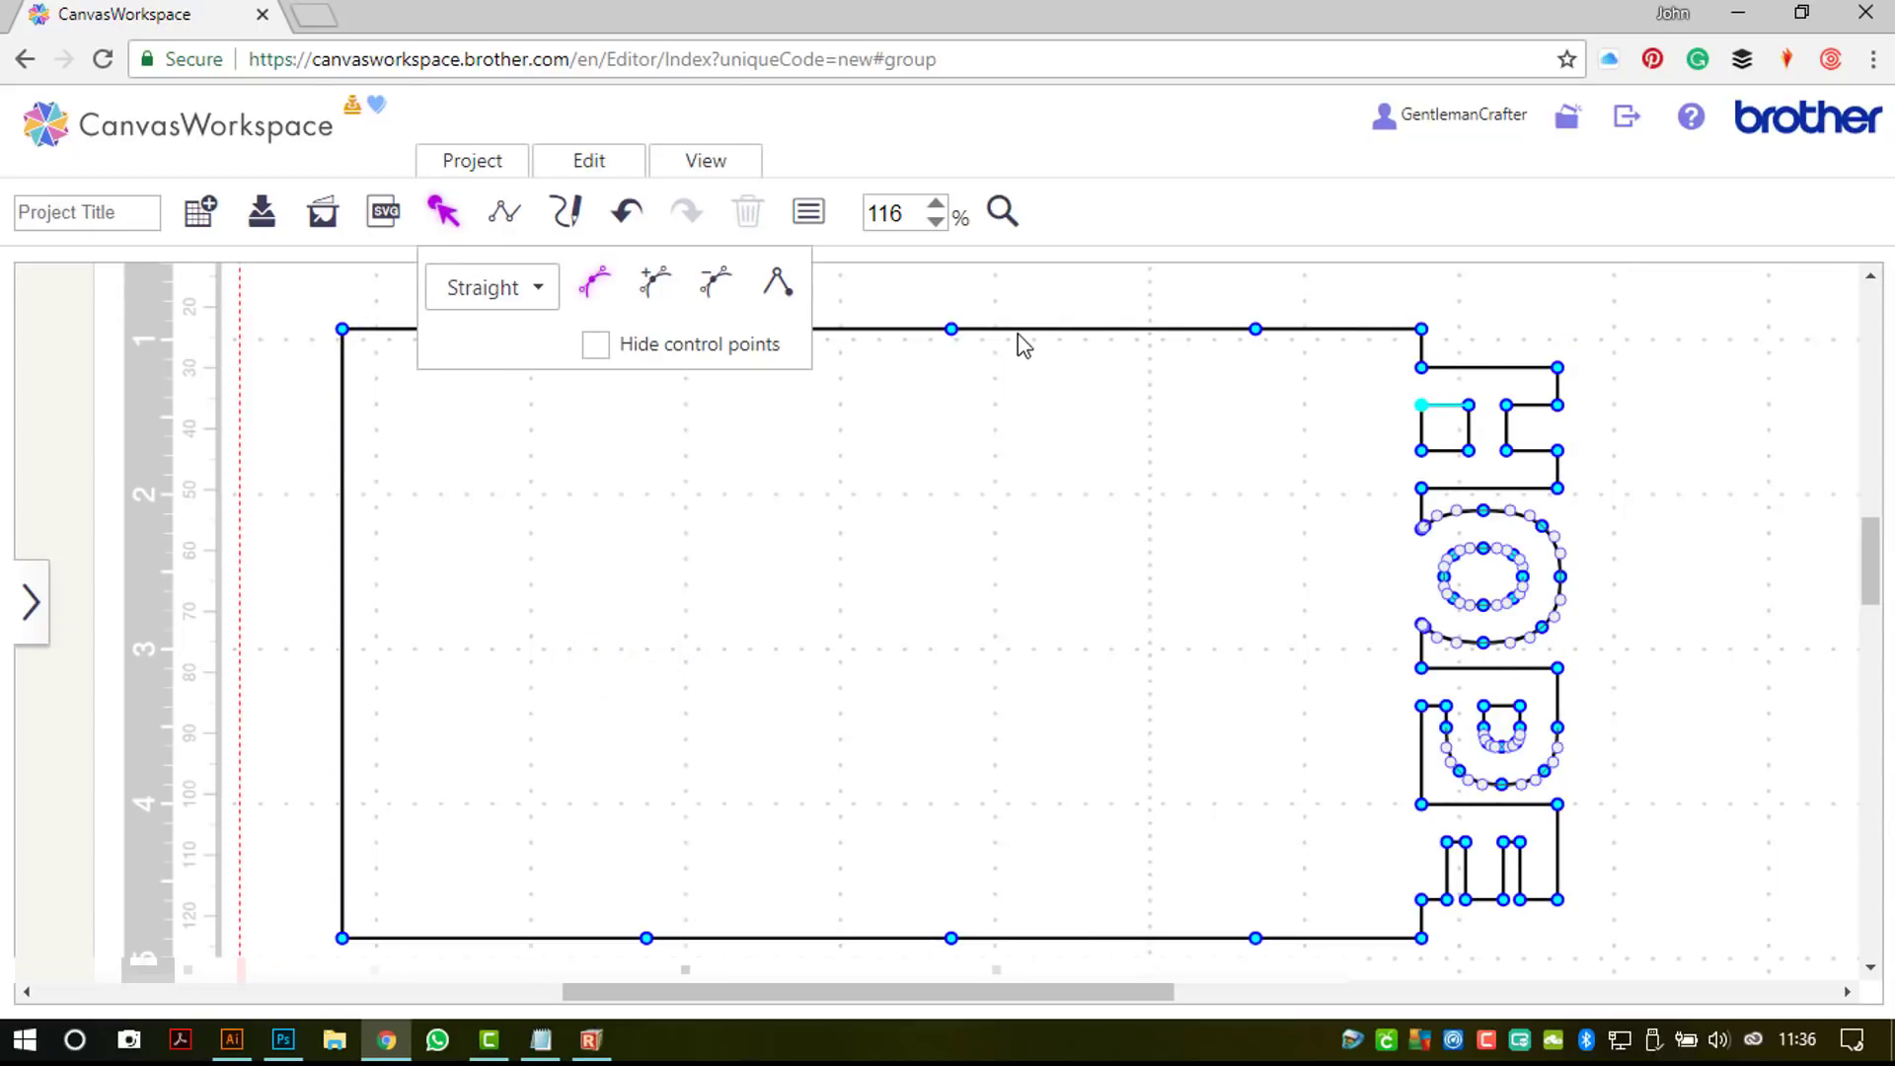
pyautogui.click(934, 221)
pyautogui.click(934, 222)
pyautogui.click(935, 221)
pyautogui.click(934, 221)
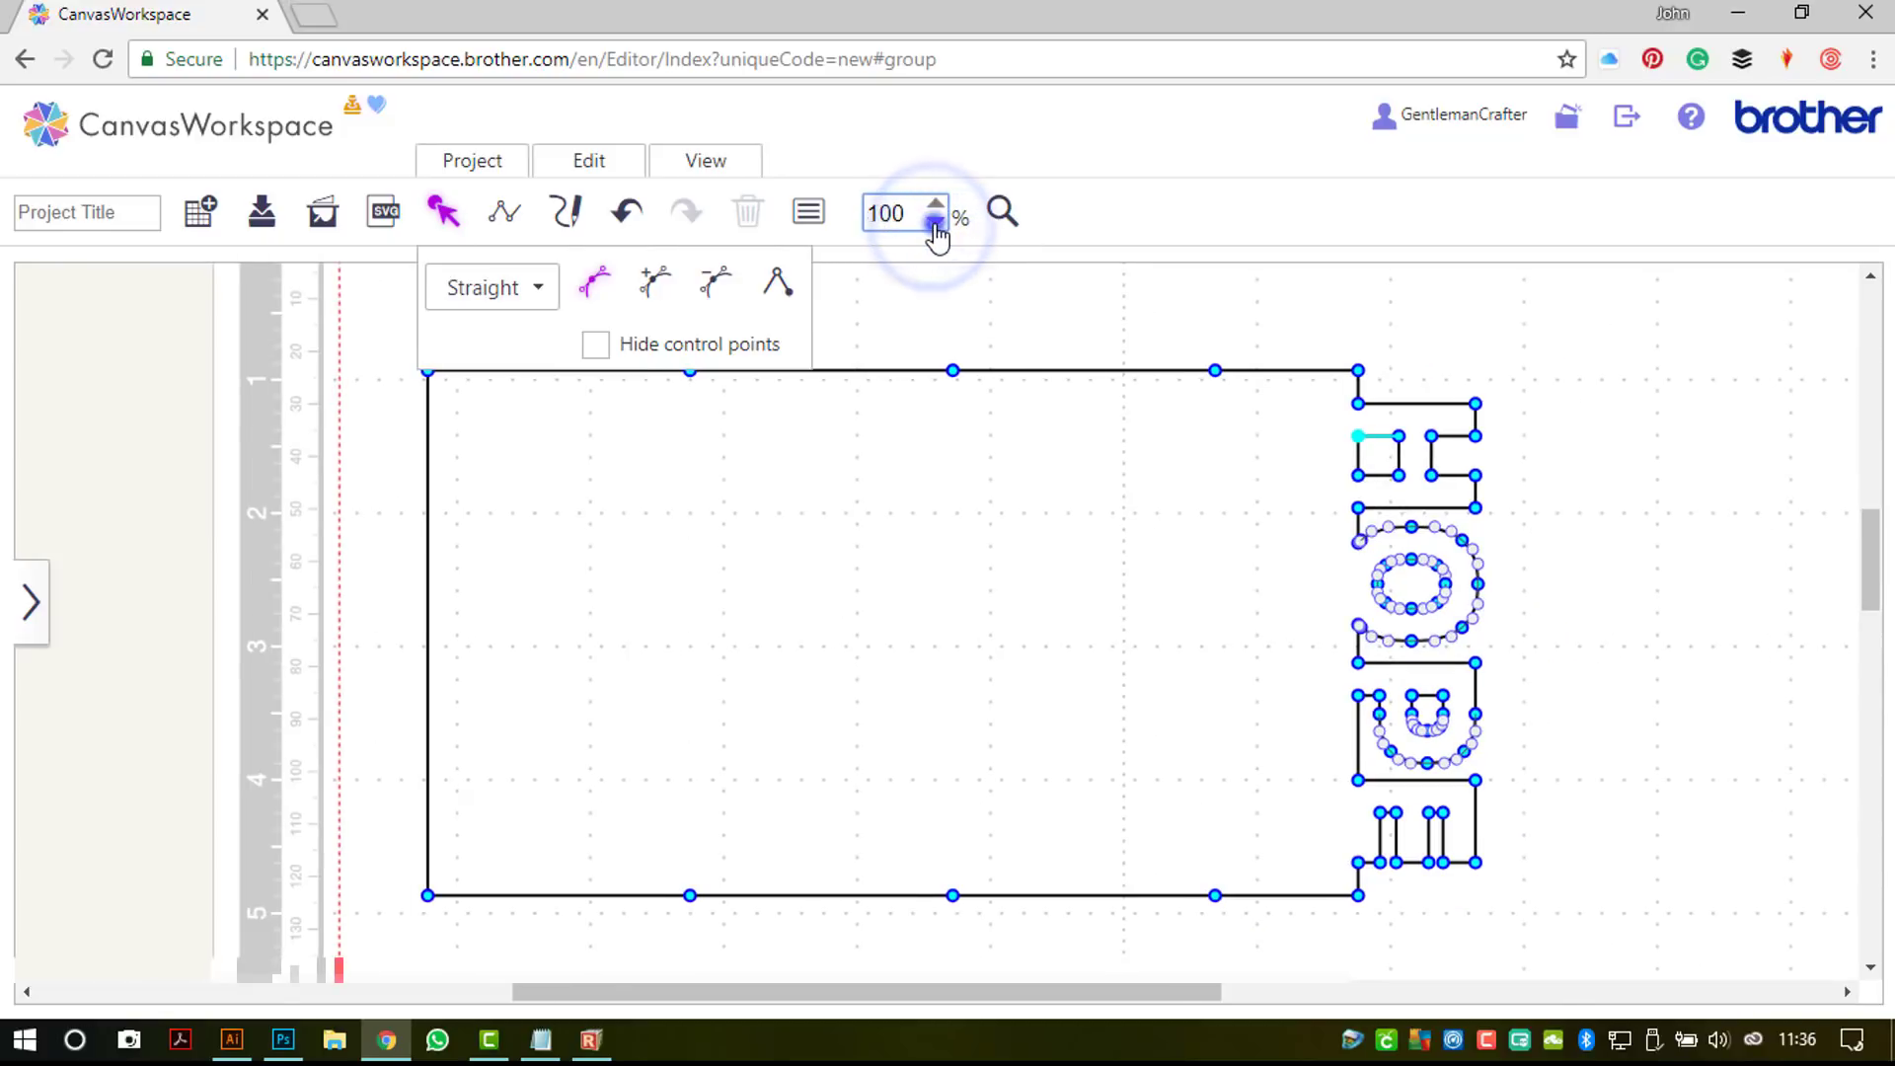
pyautogui.click(935, 221)
pyautogui.click(789, 472)
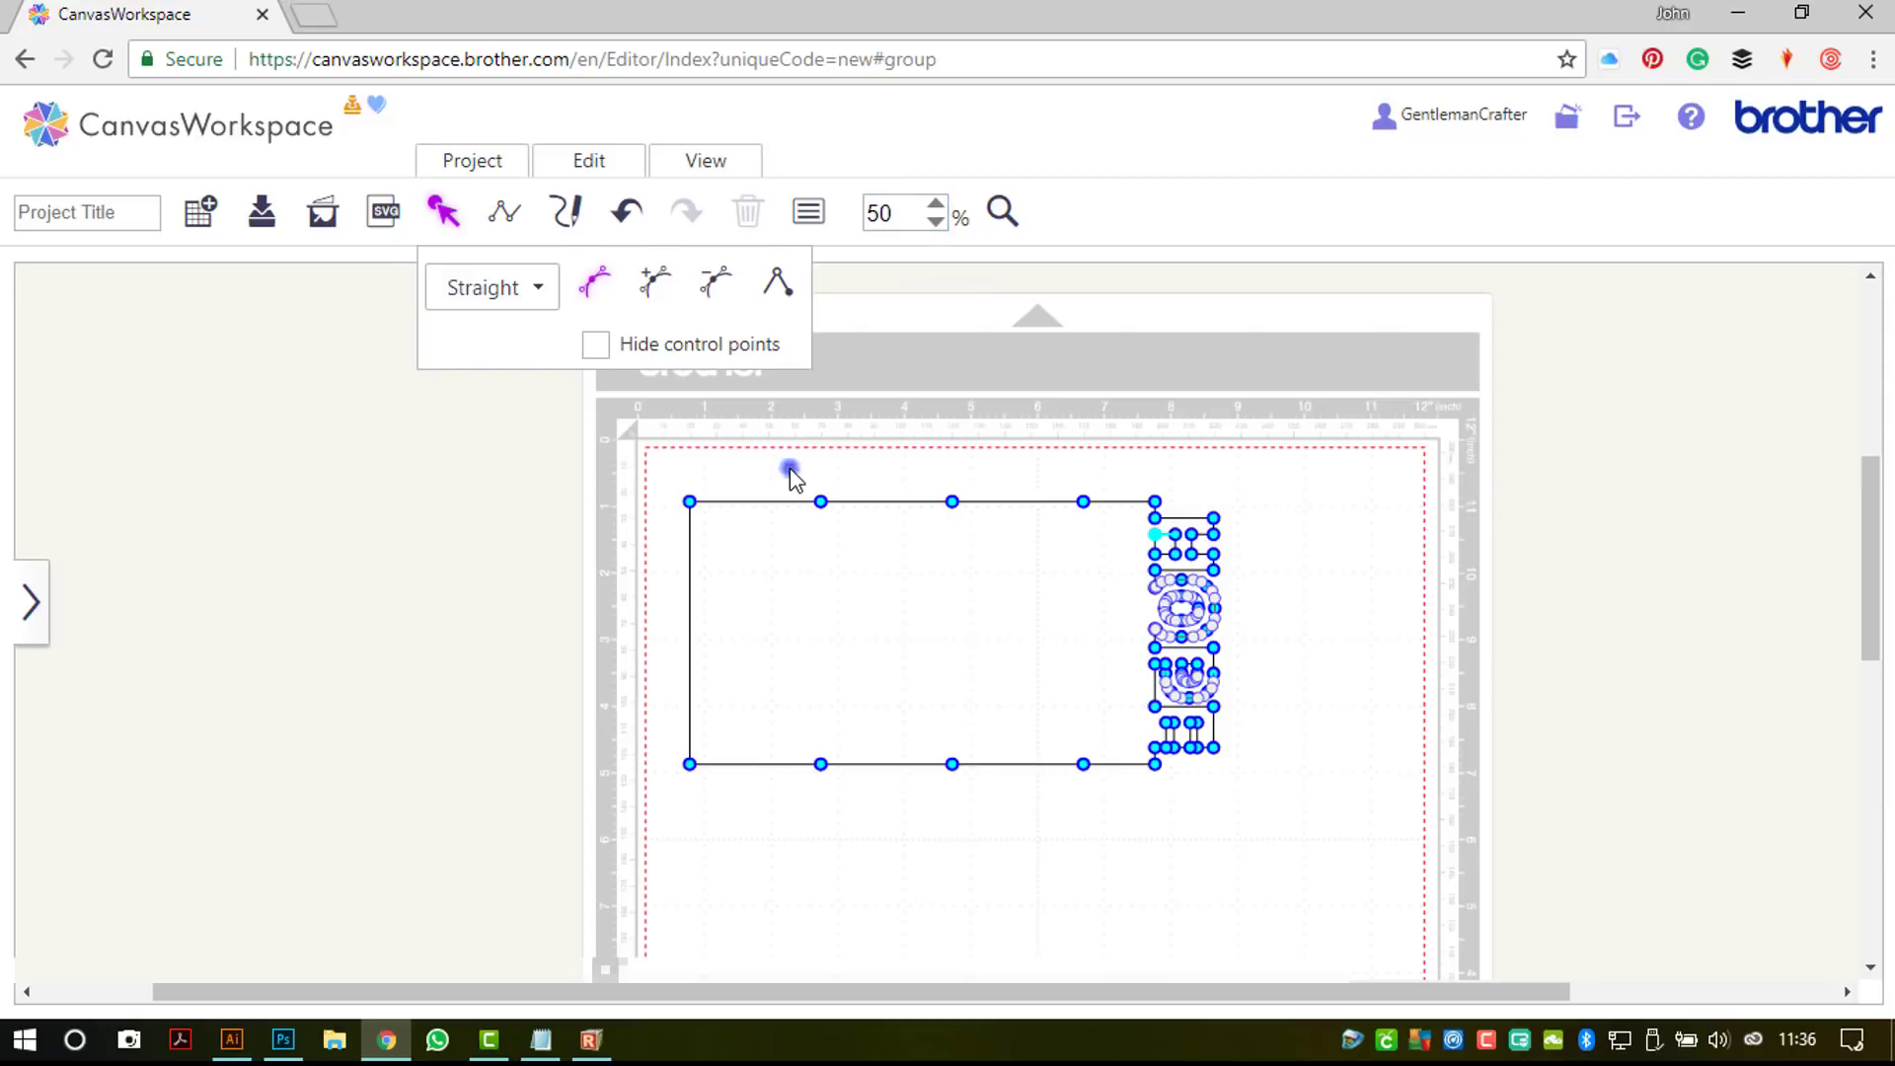
pyautogui.moveTo(790, 471); pyautogui.dragTo(1090, 845)
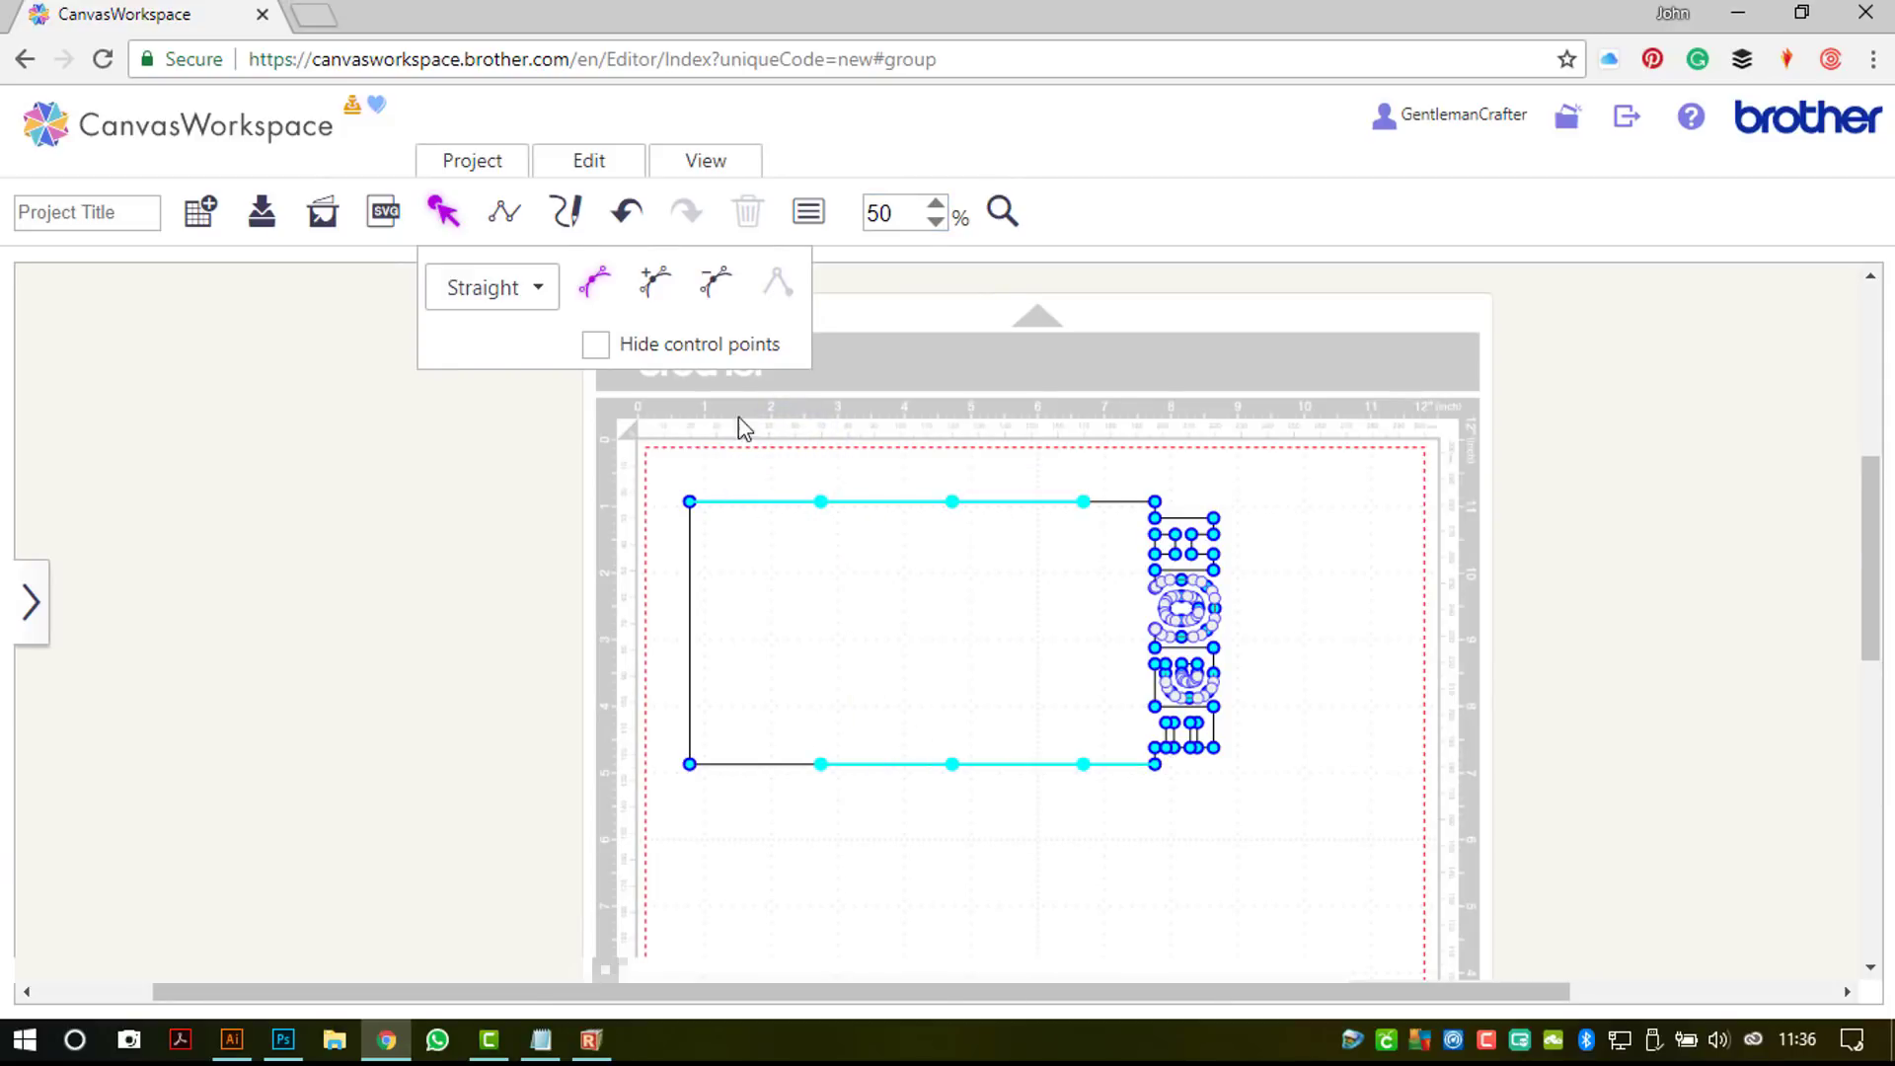
pyautogui.click(717, 292)
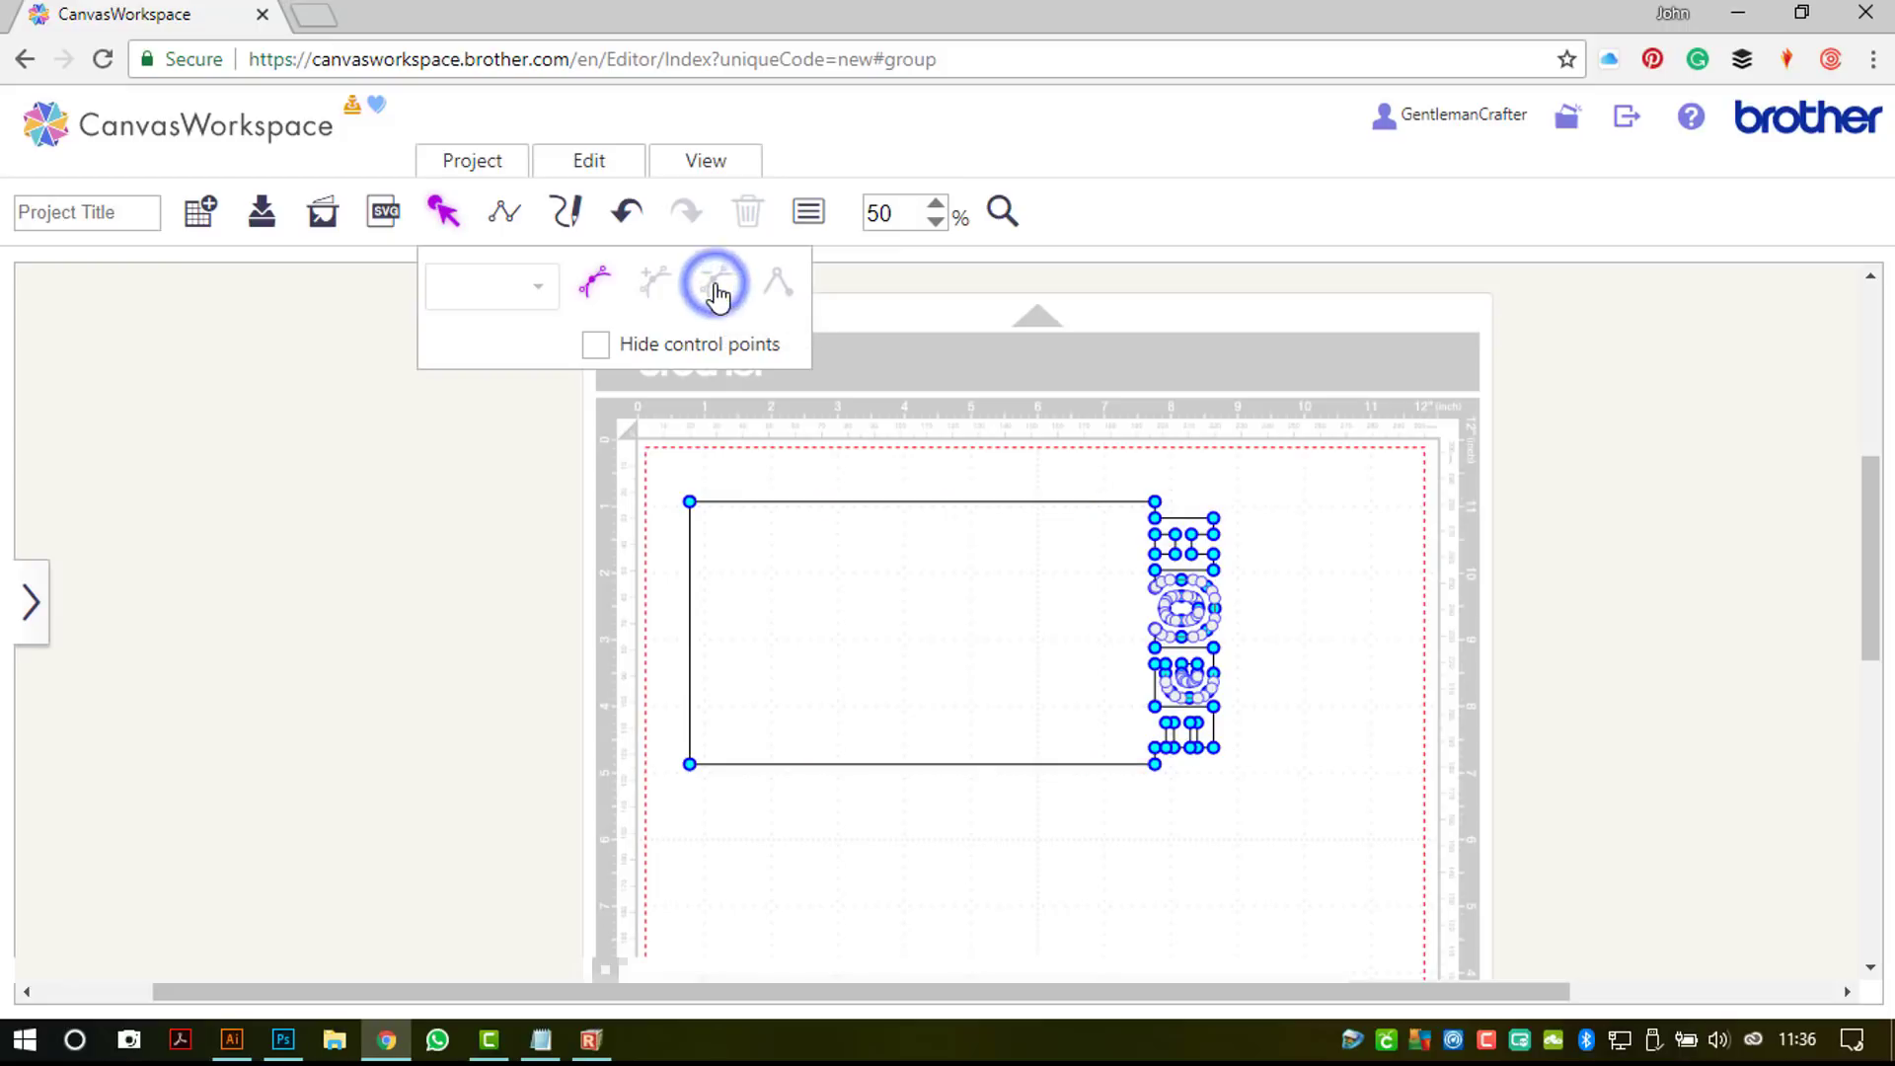
pyautogui.click(724, 453)
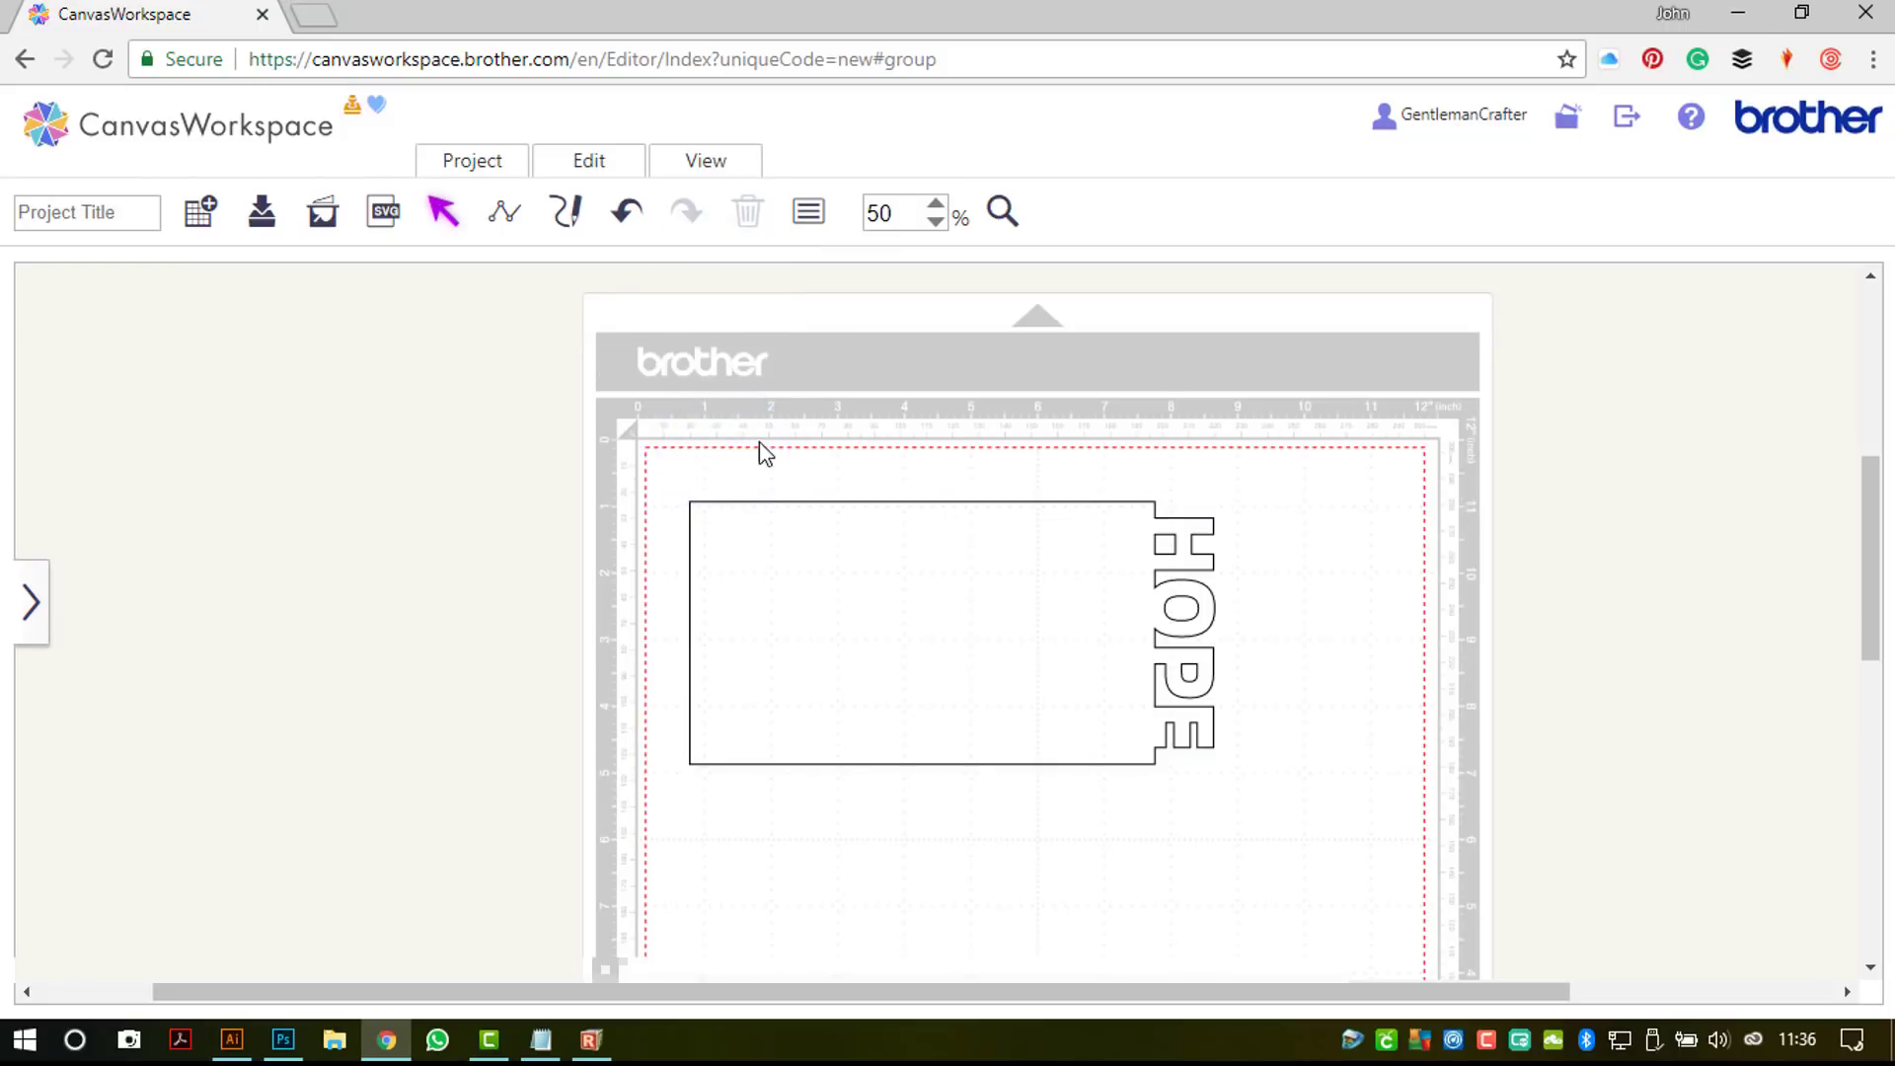
# Step: Draw a straight vertical path about 95.6 mm long near the middle of the card, just inside its upper and lower edges
pyautogui.click(741, 163)
pyautogui.click(766, 310)
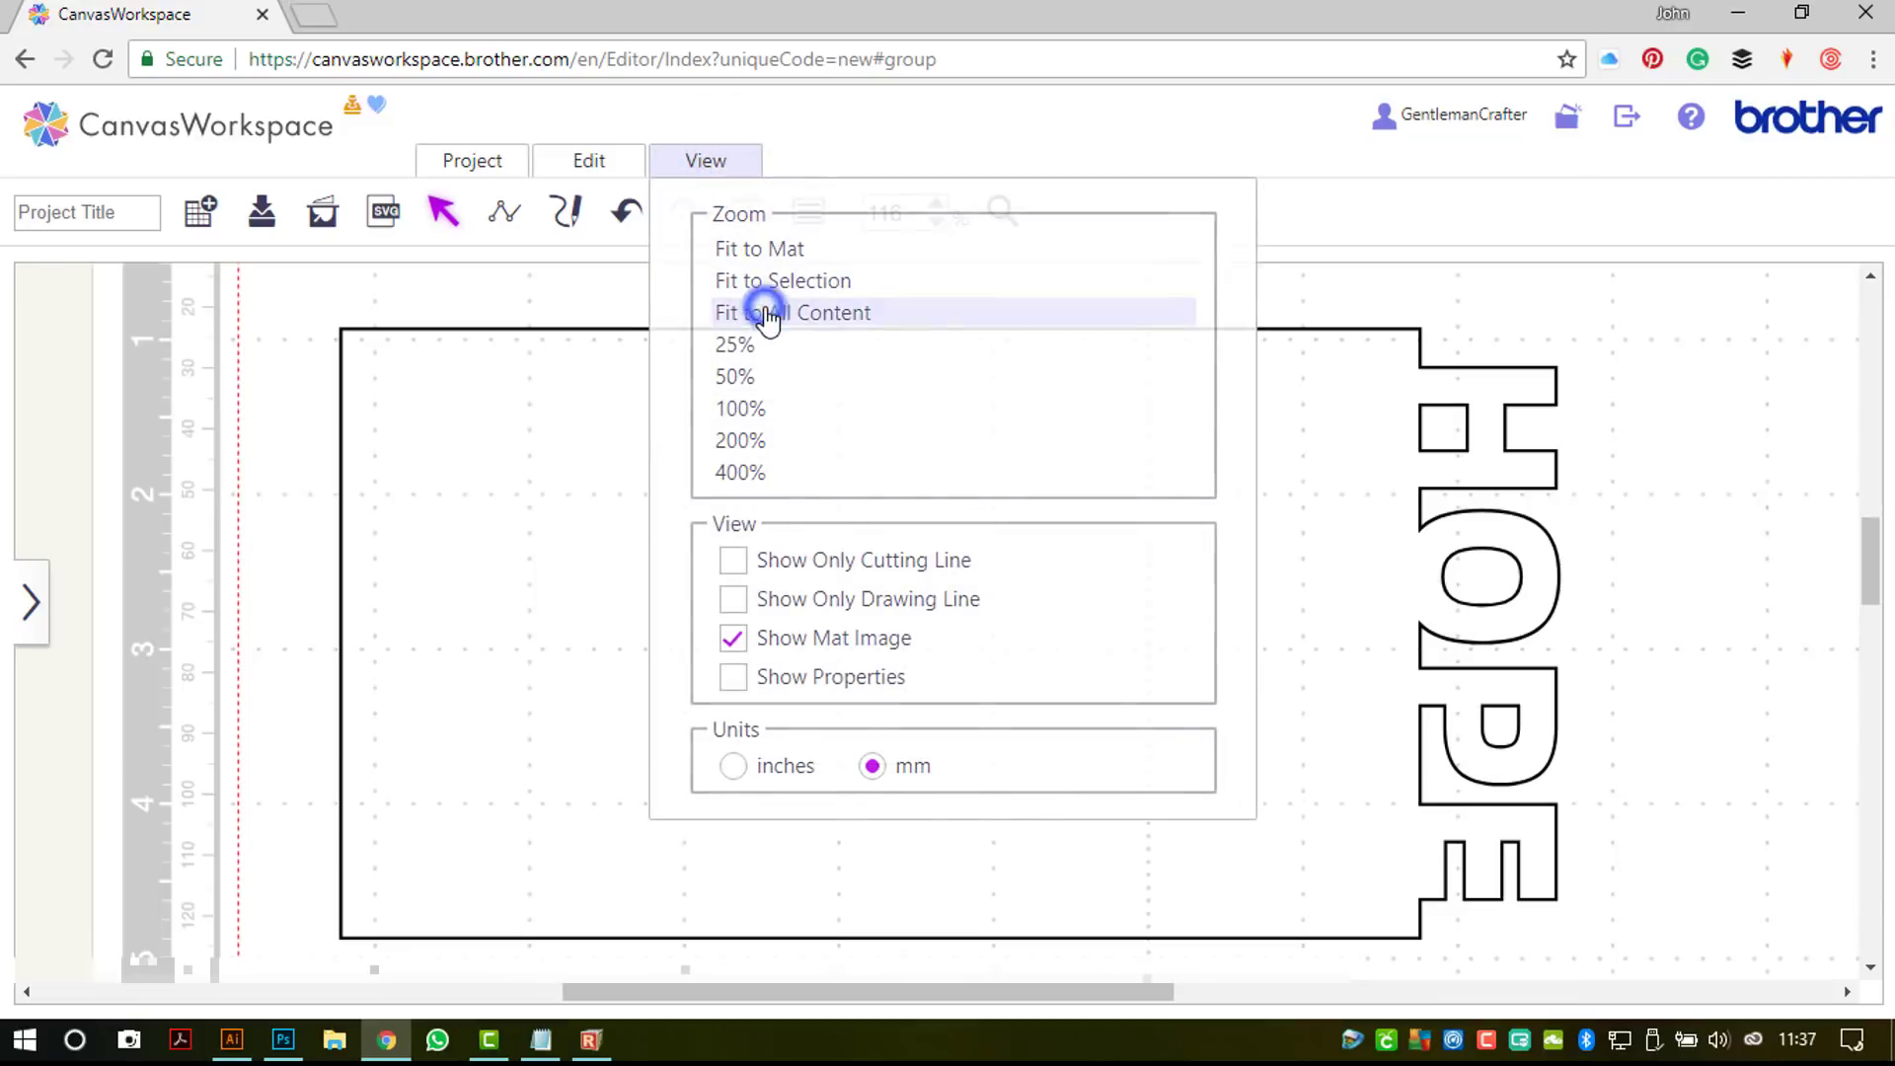
pyautogui.click(580, 220)
pyautogui.click(509, 215)
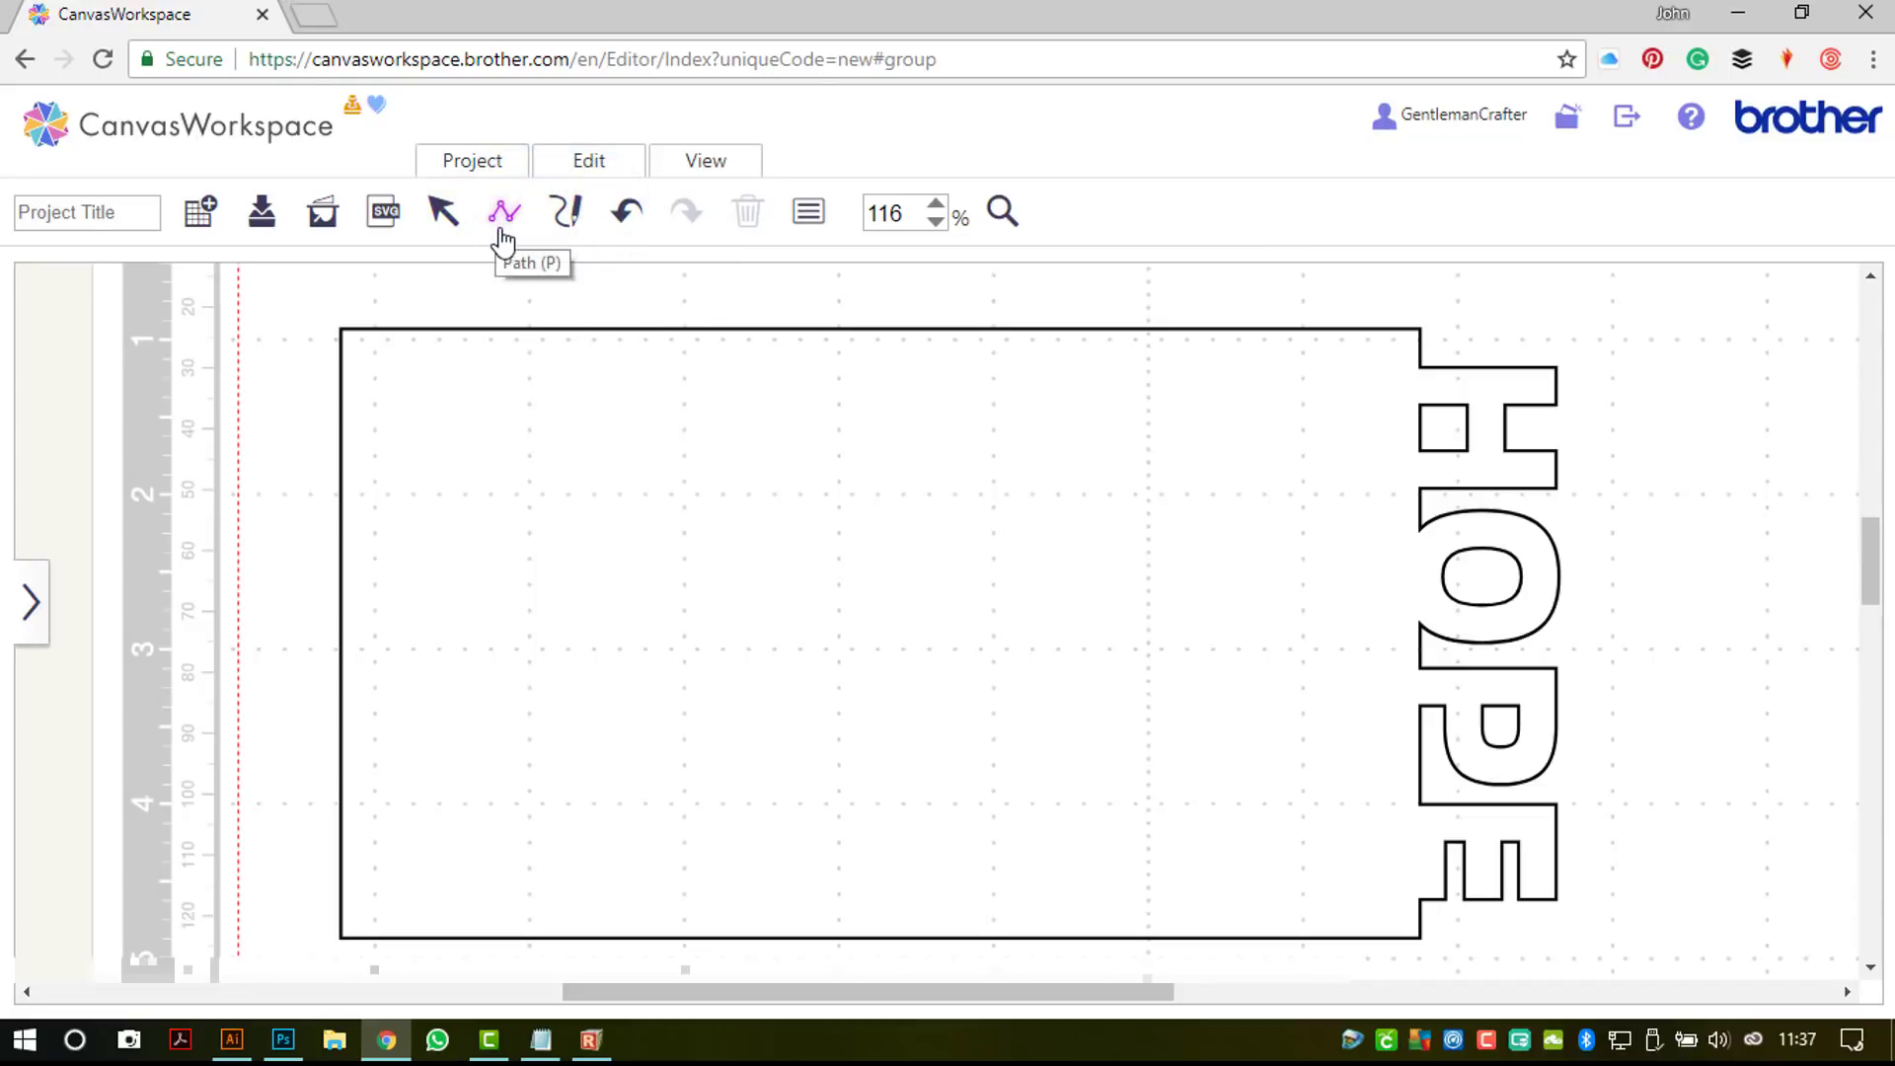
pyautogui.keyDown('shift'); pyautogui.click(913, 341); pyautogui.keyUp('shift')
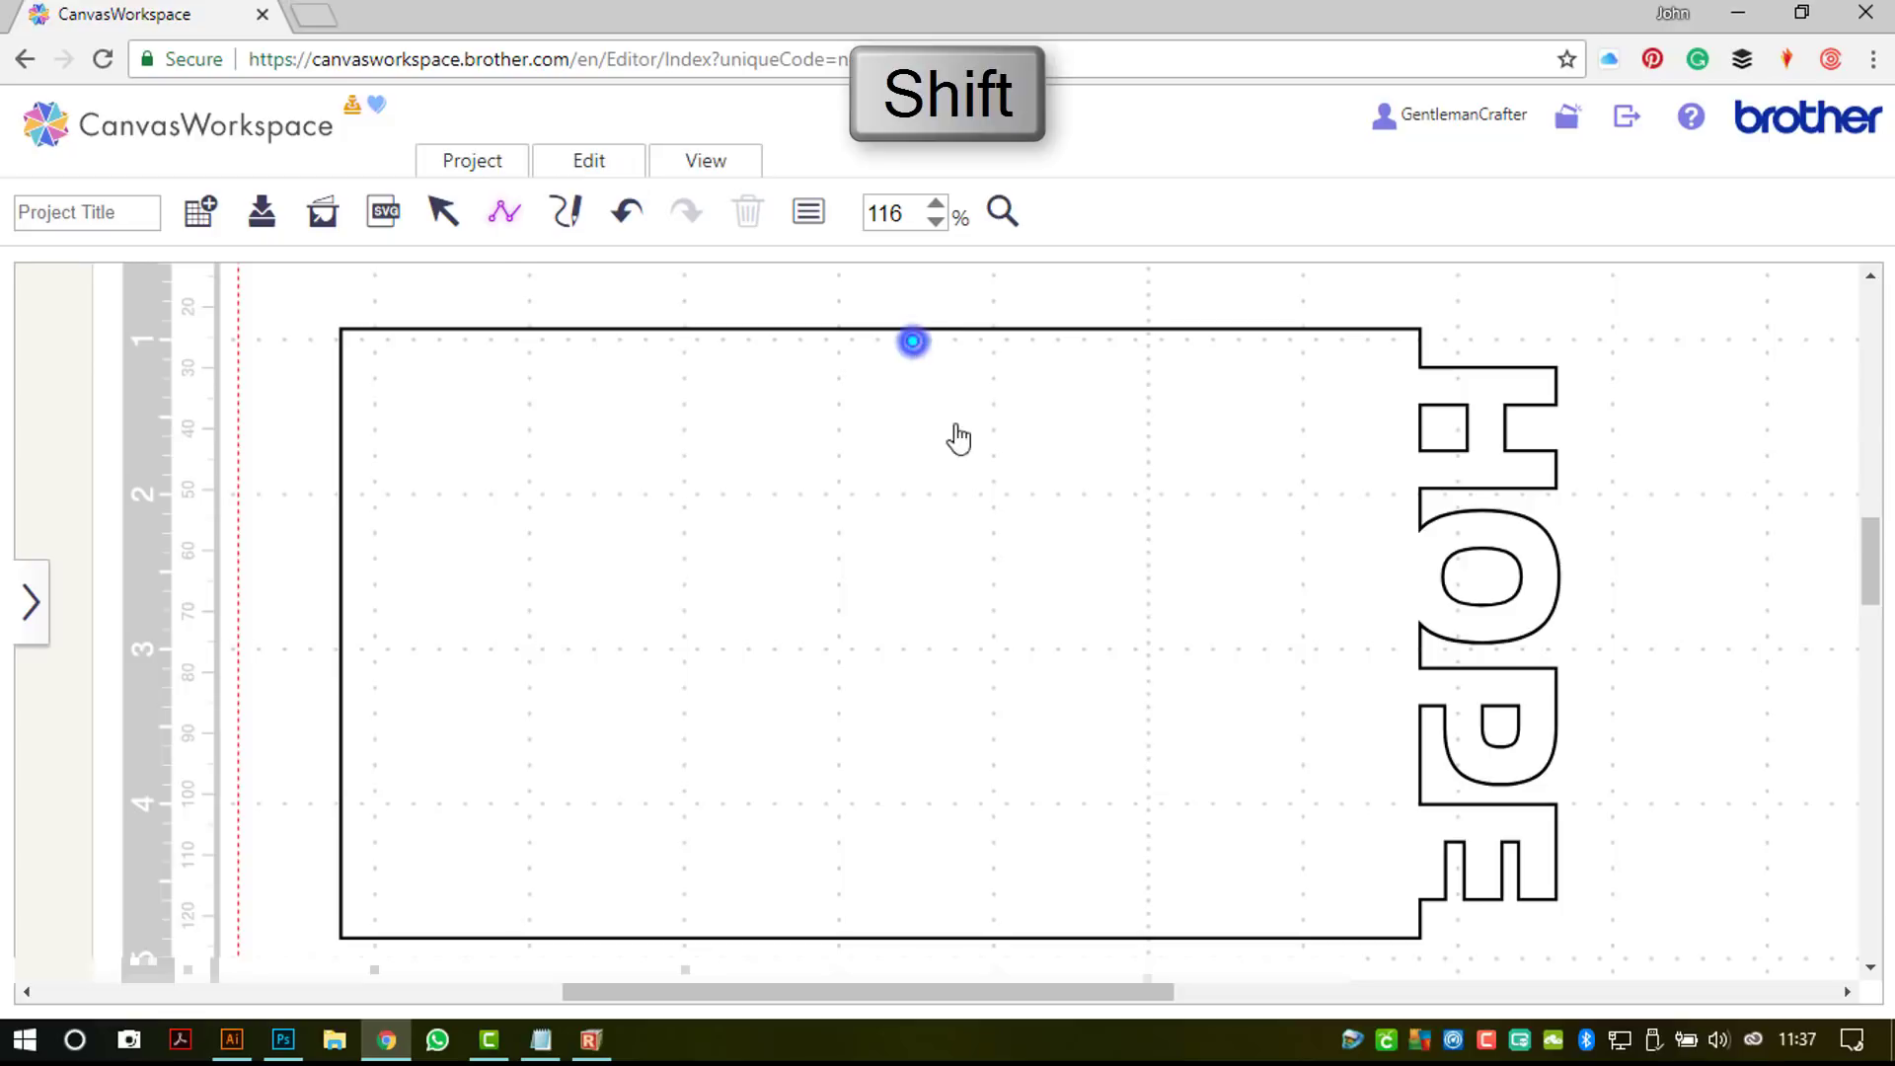
pyautogui.doubleClick(913, 922)
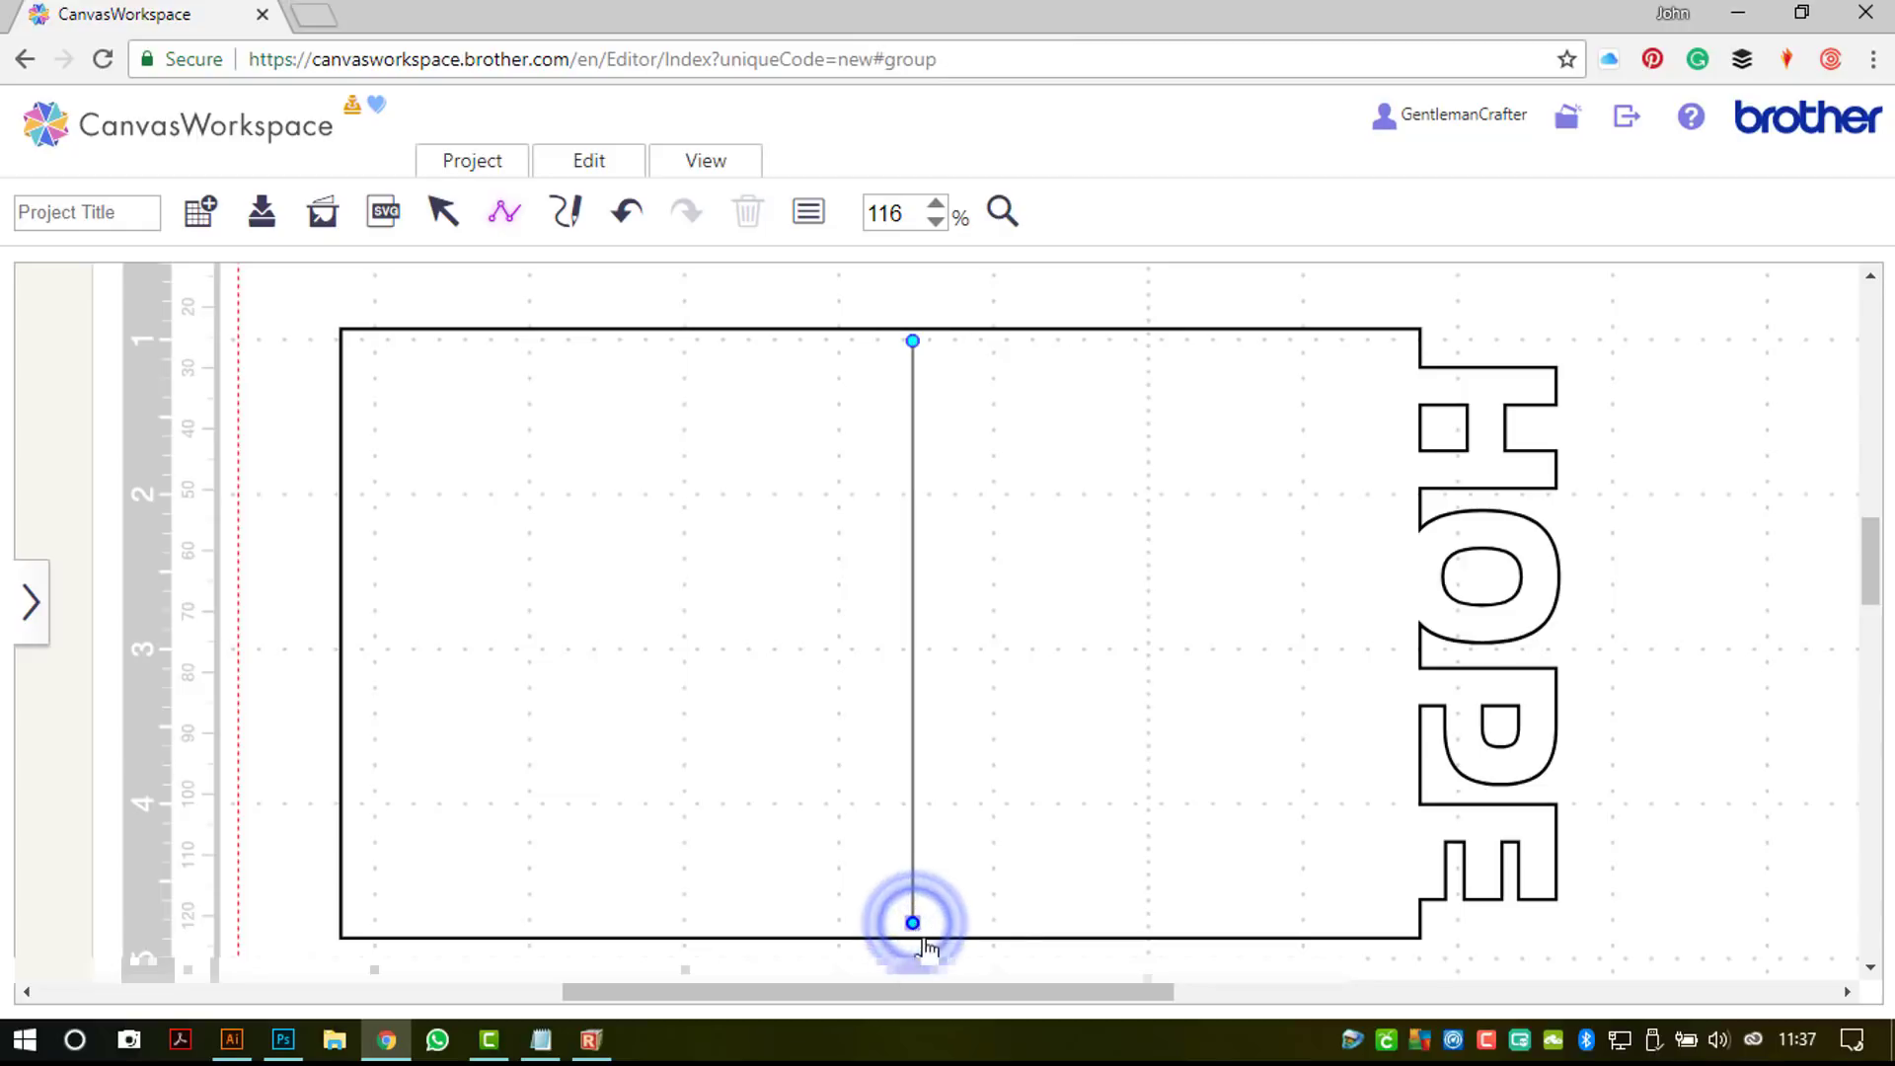
# Step: Make the vertical line a Cutting Line with the evenly spaced, medium-length dash pattern
pyautogui.click(807, 217)
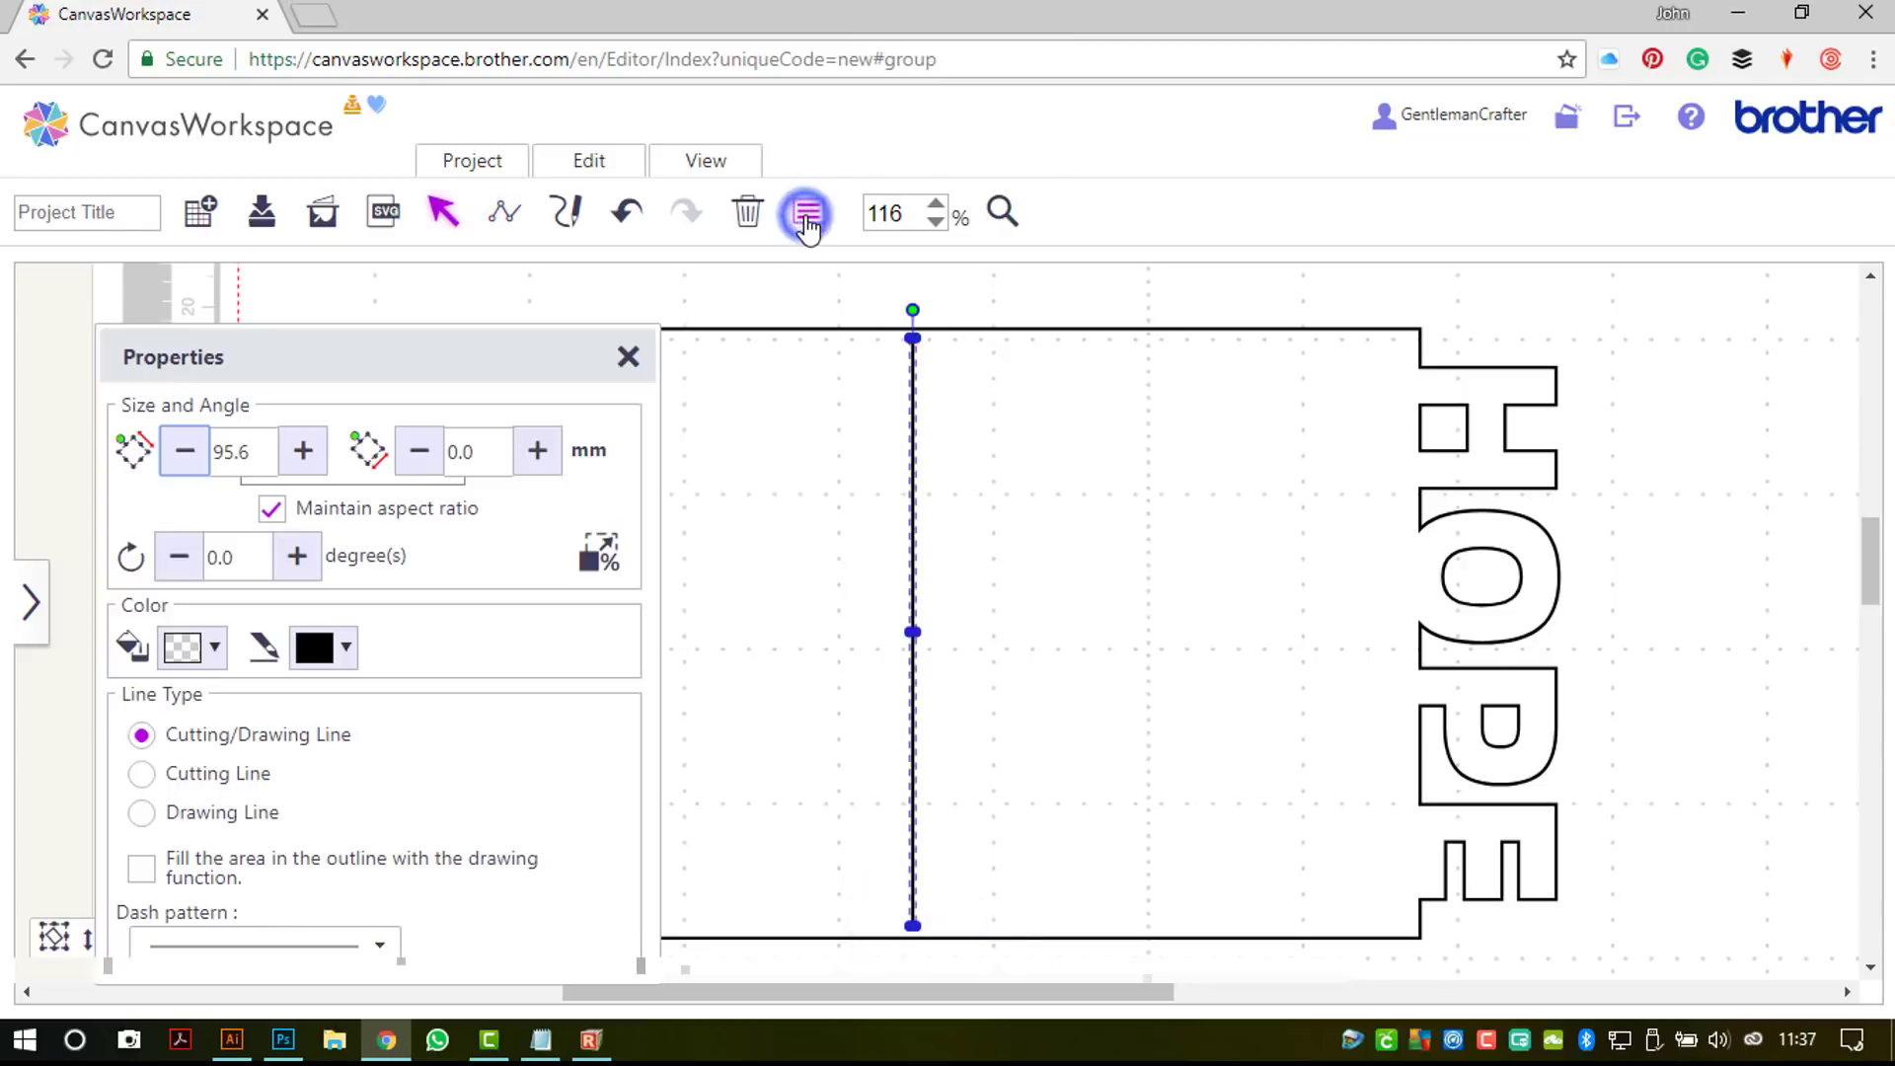
pyautogui.moveTo(487, 352); pyautogui.dragTo(510, 277)
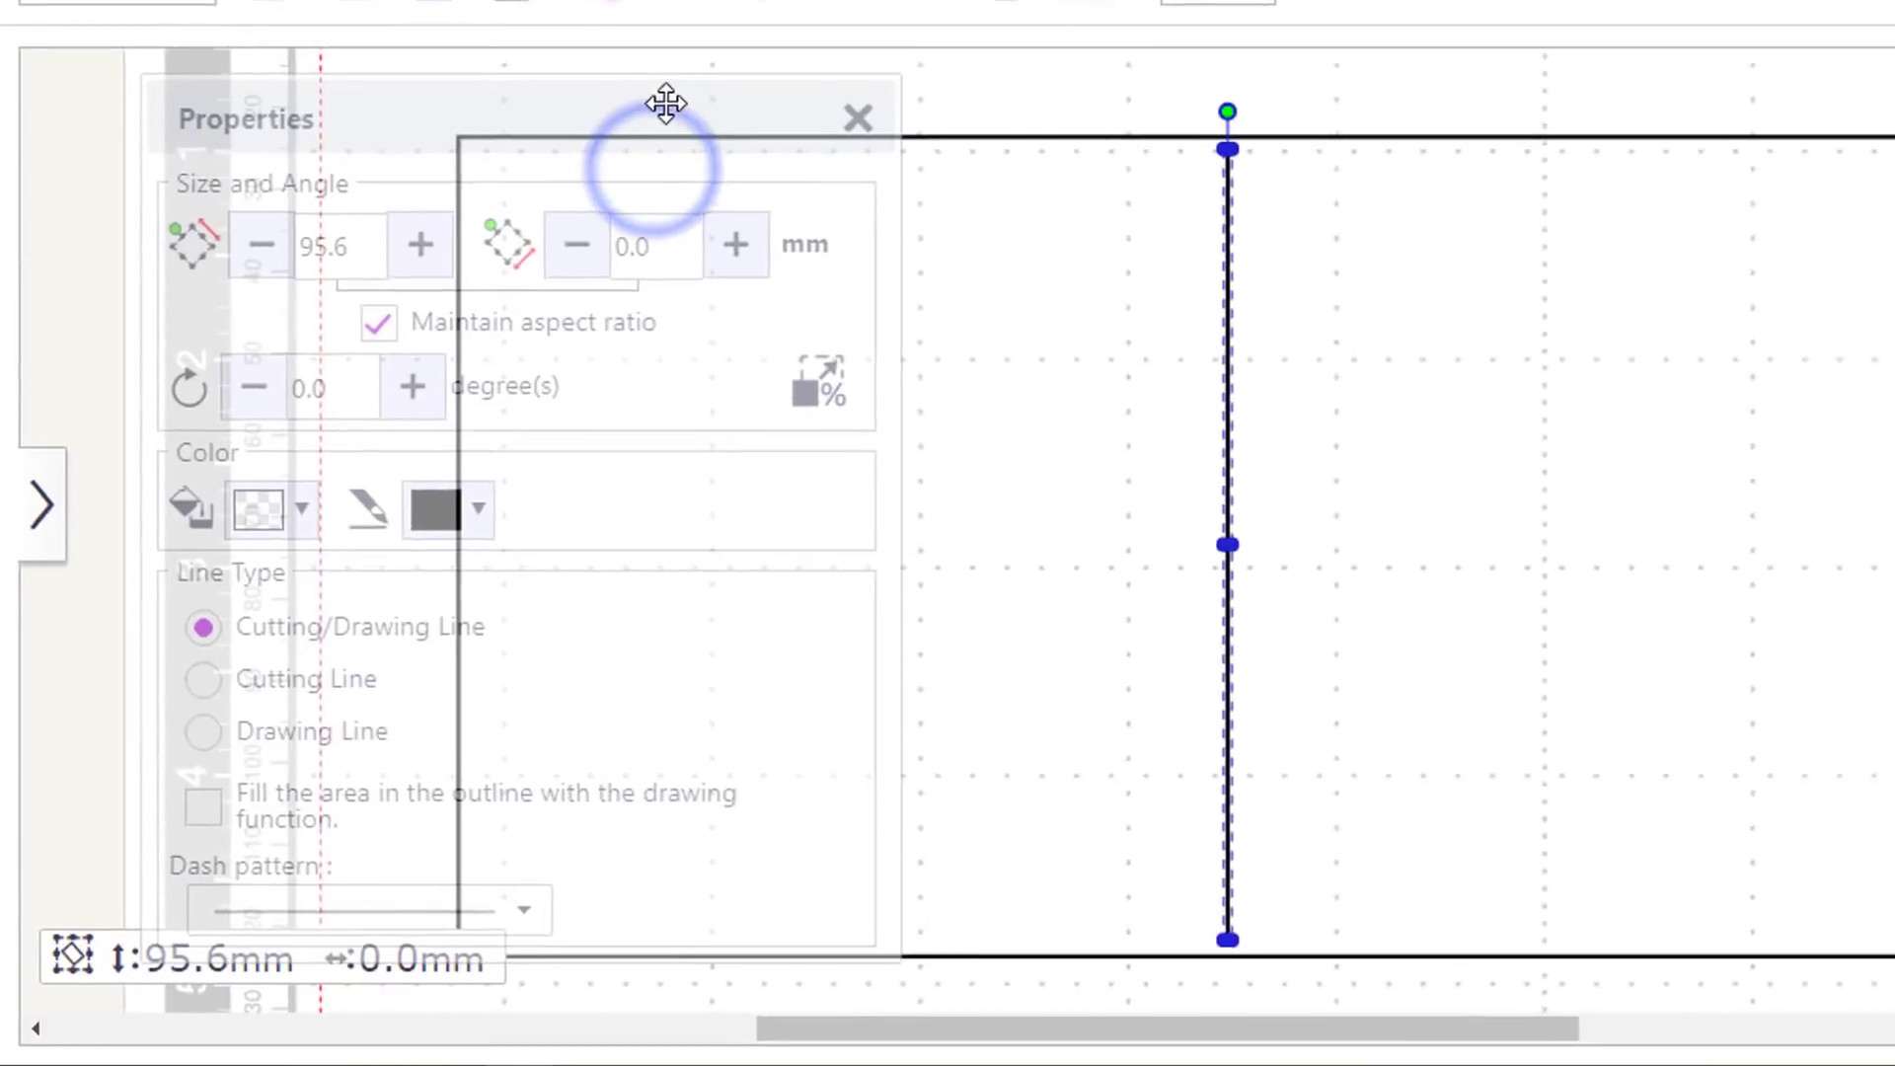
pyautogui.click(372, 656)
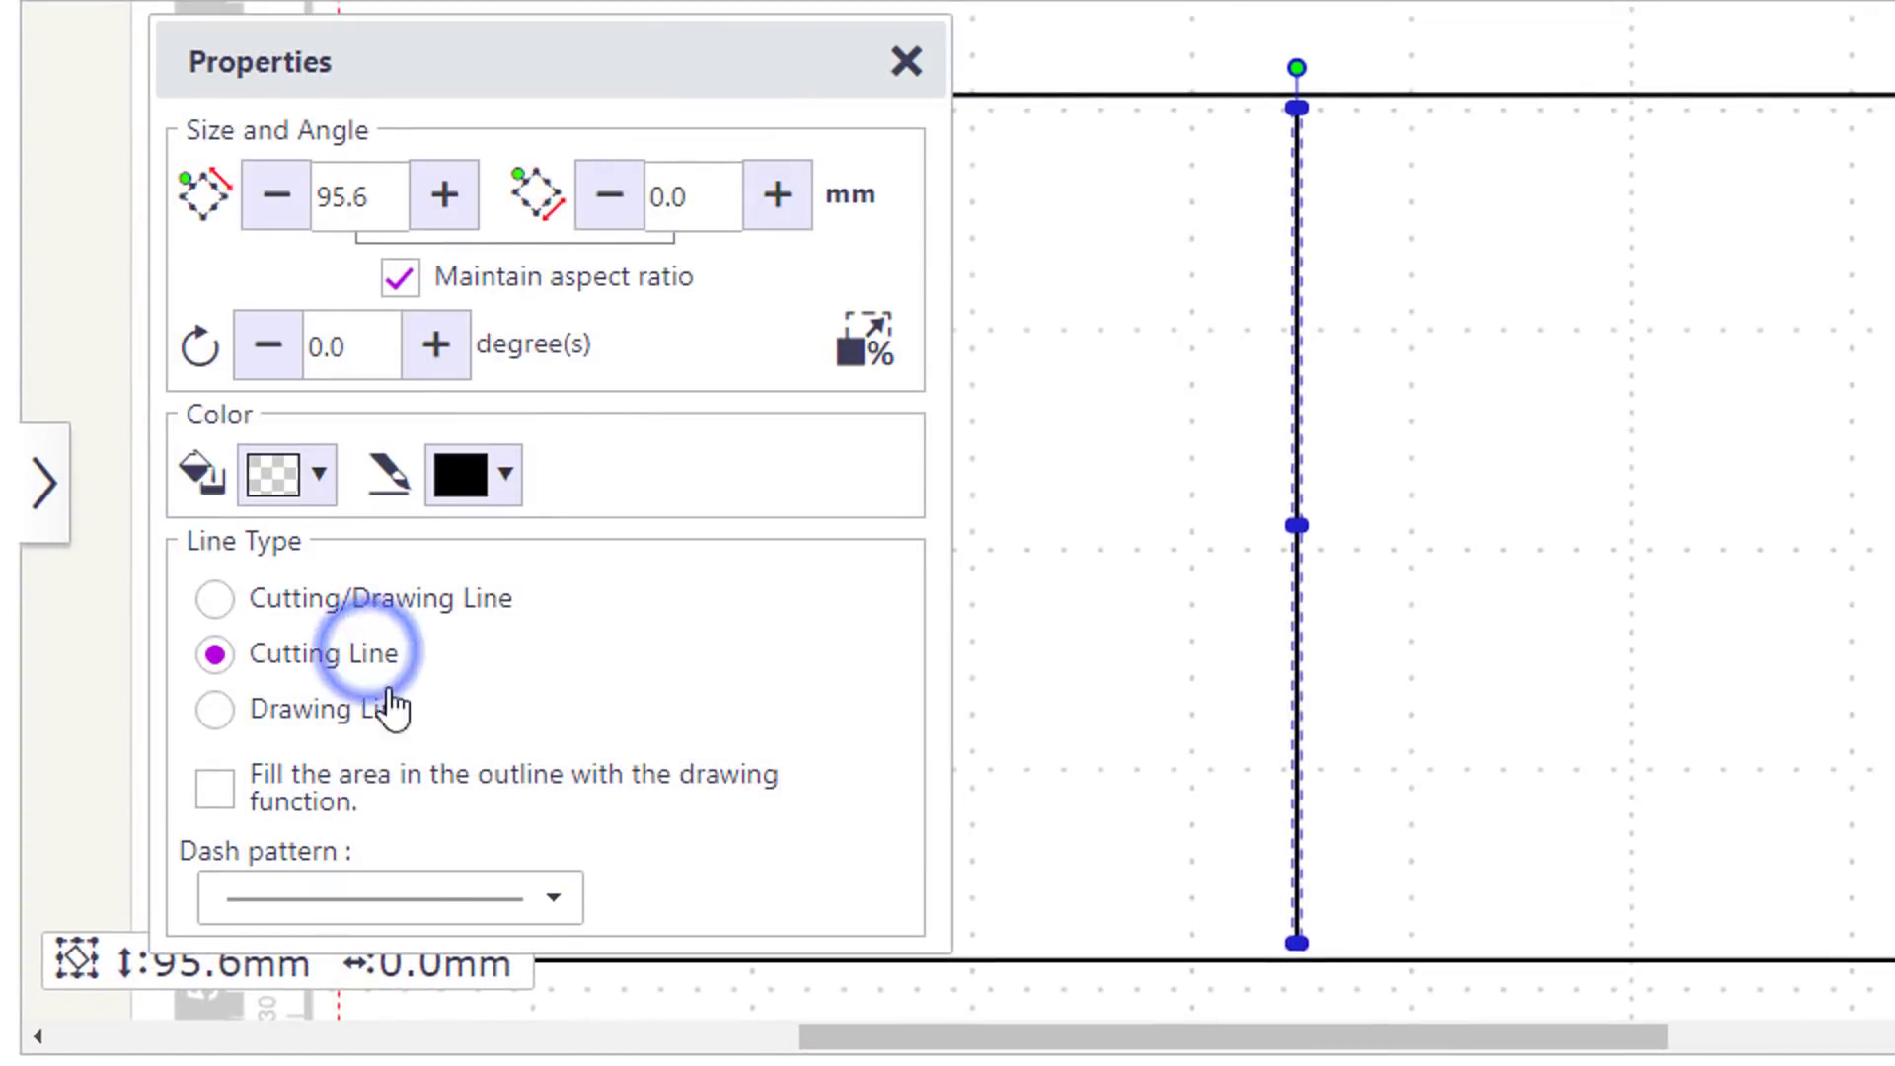
pyautogui.click(441, 898)
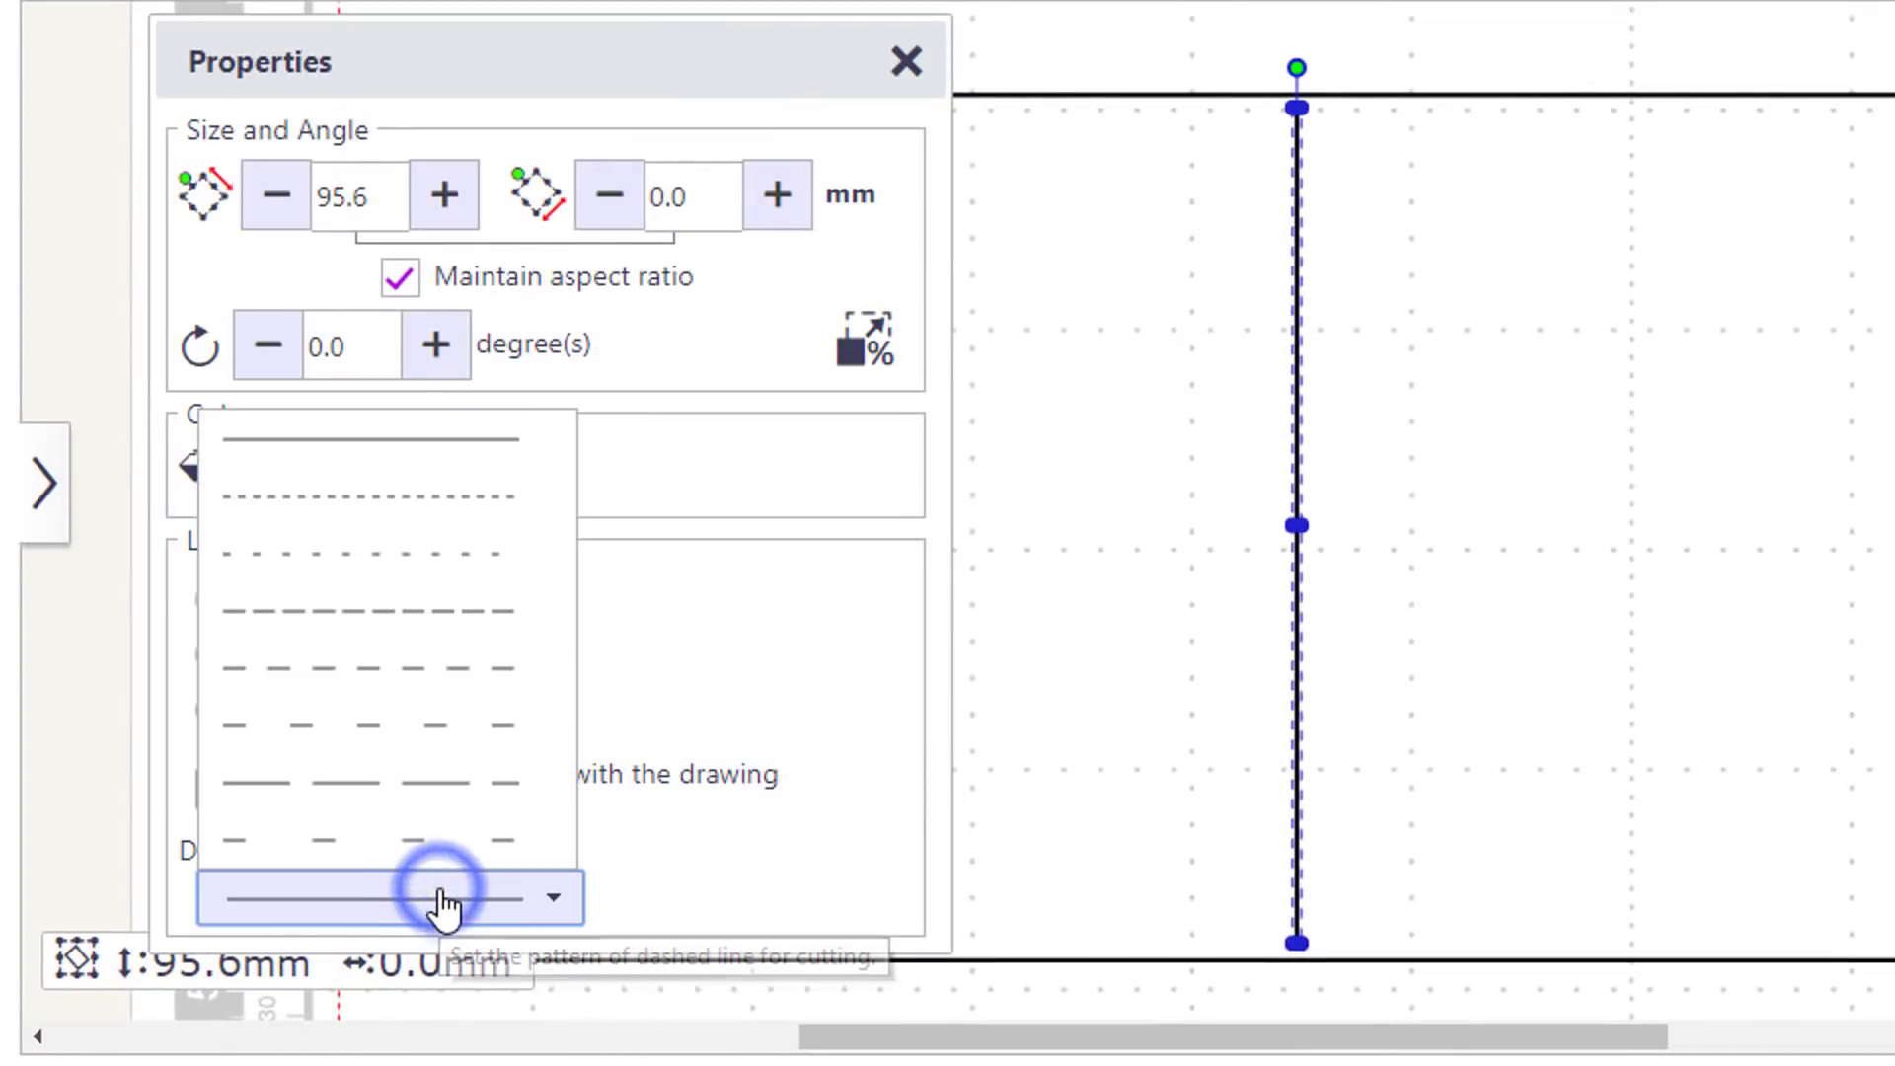
pyautogui.click(400, 668)
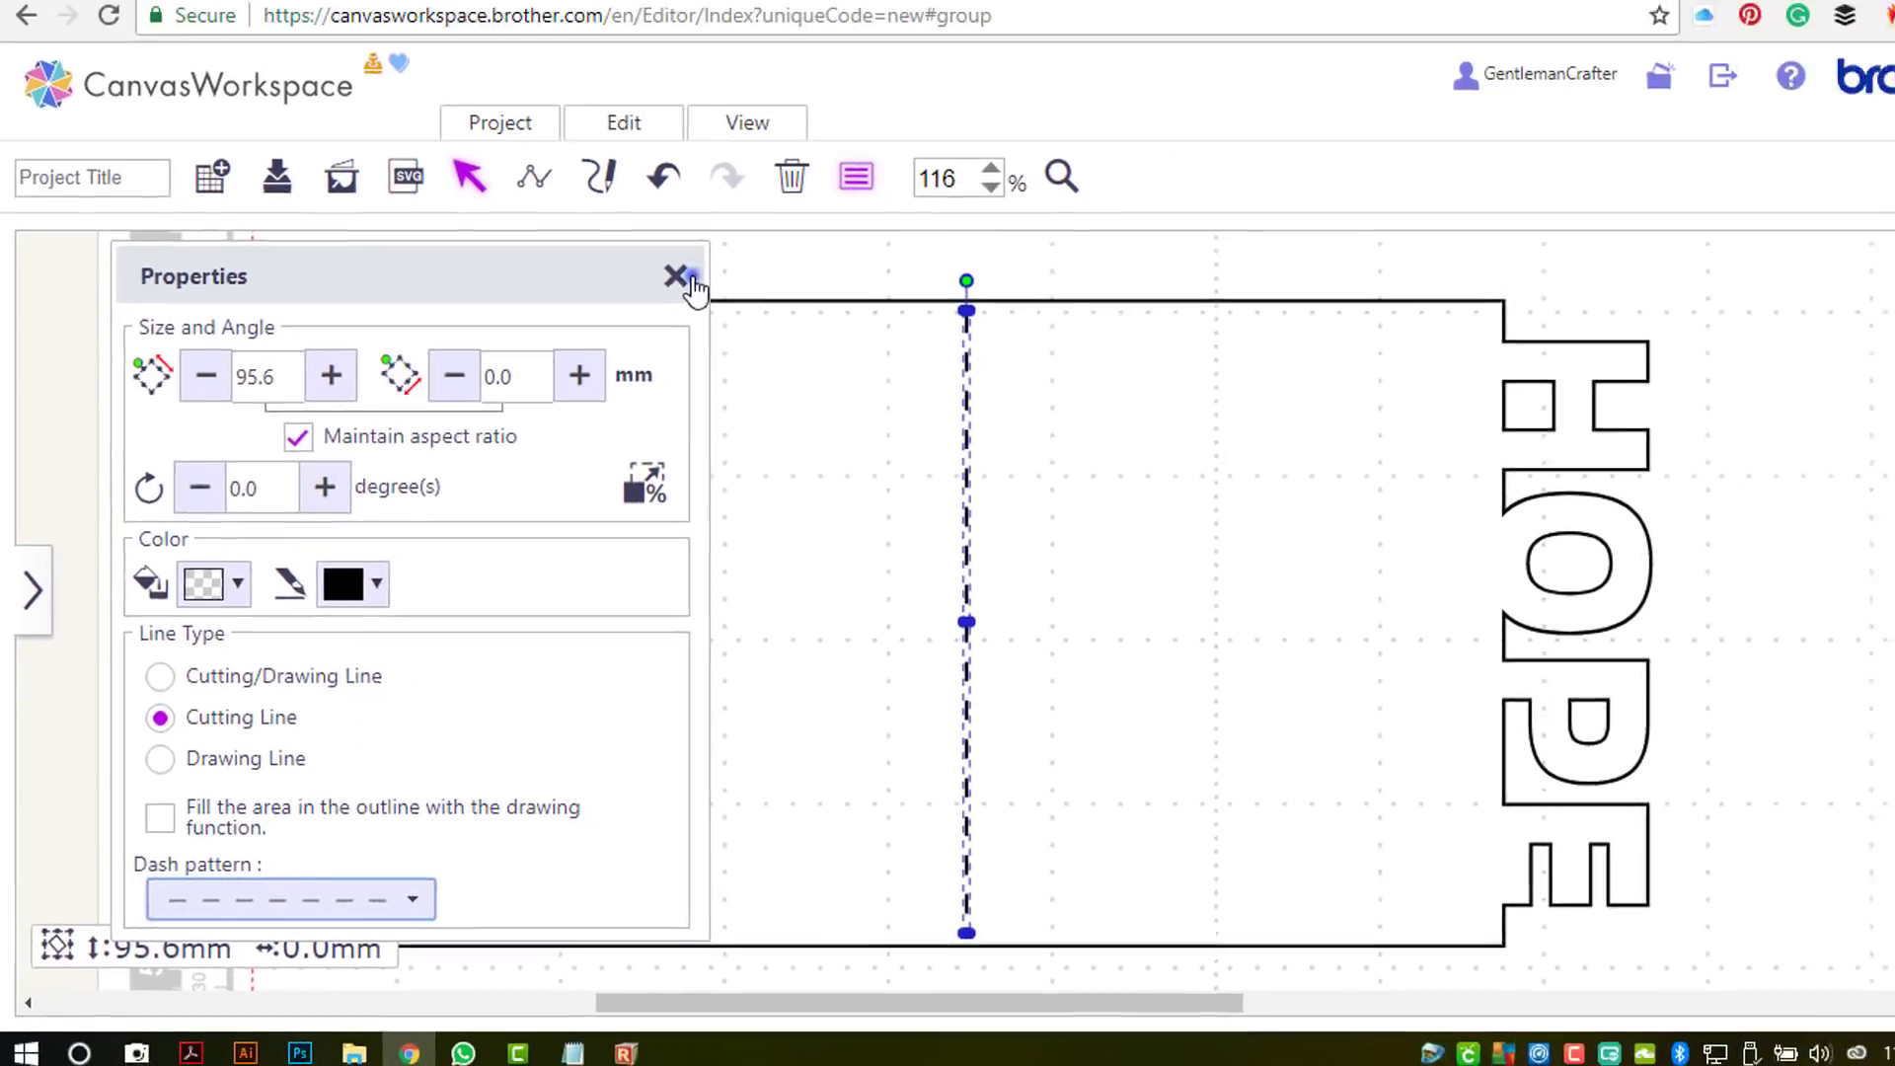
pyautogui.click(877, 90)
# Step: Centre the dashed line horizontally and vertically on the card outline and group the two
pyautogui.click(264, 174)
pyautogui.moveTo(388, 381); pyautogui.dragTo(998, 546)
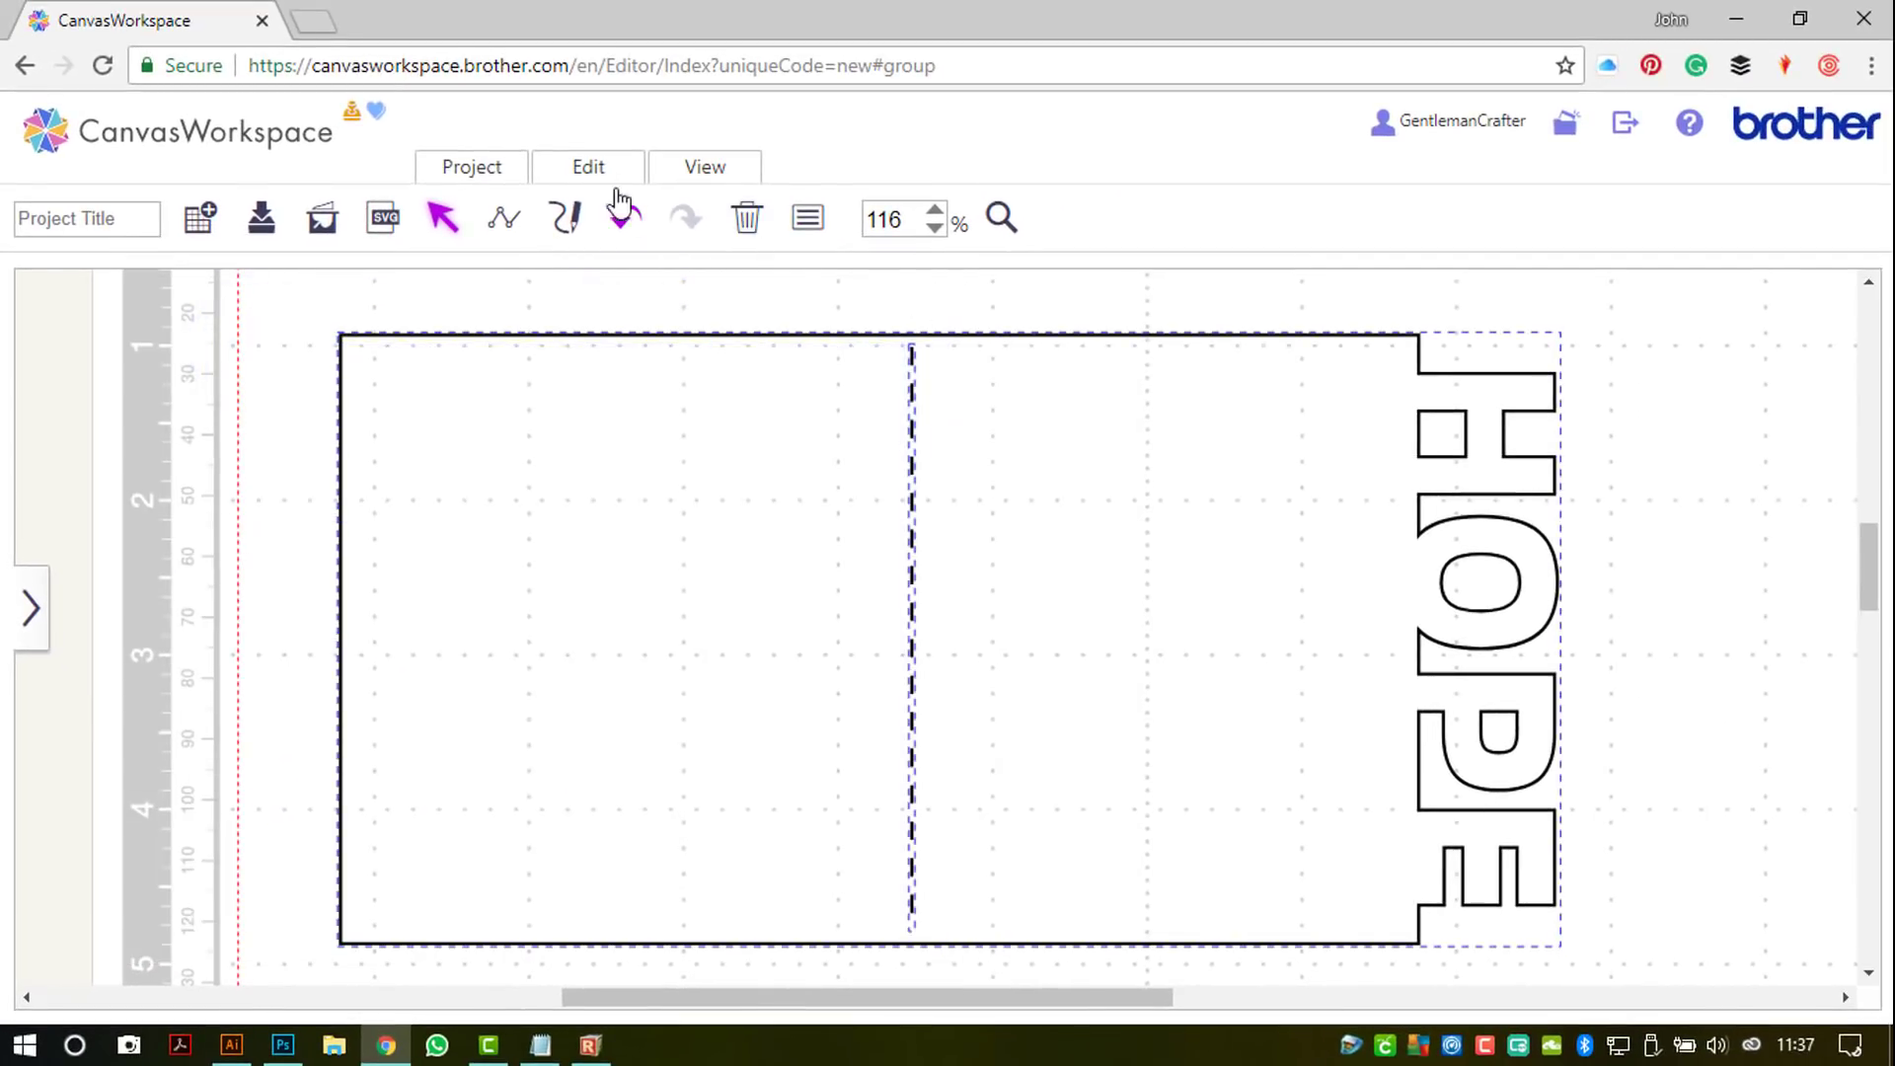
pyautogui.click(590, 169)
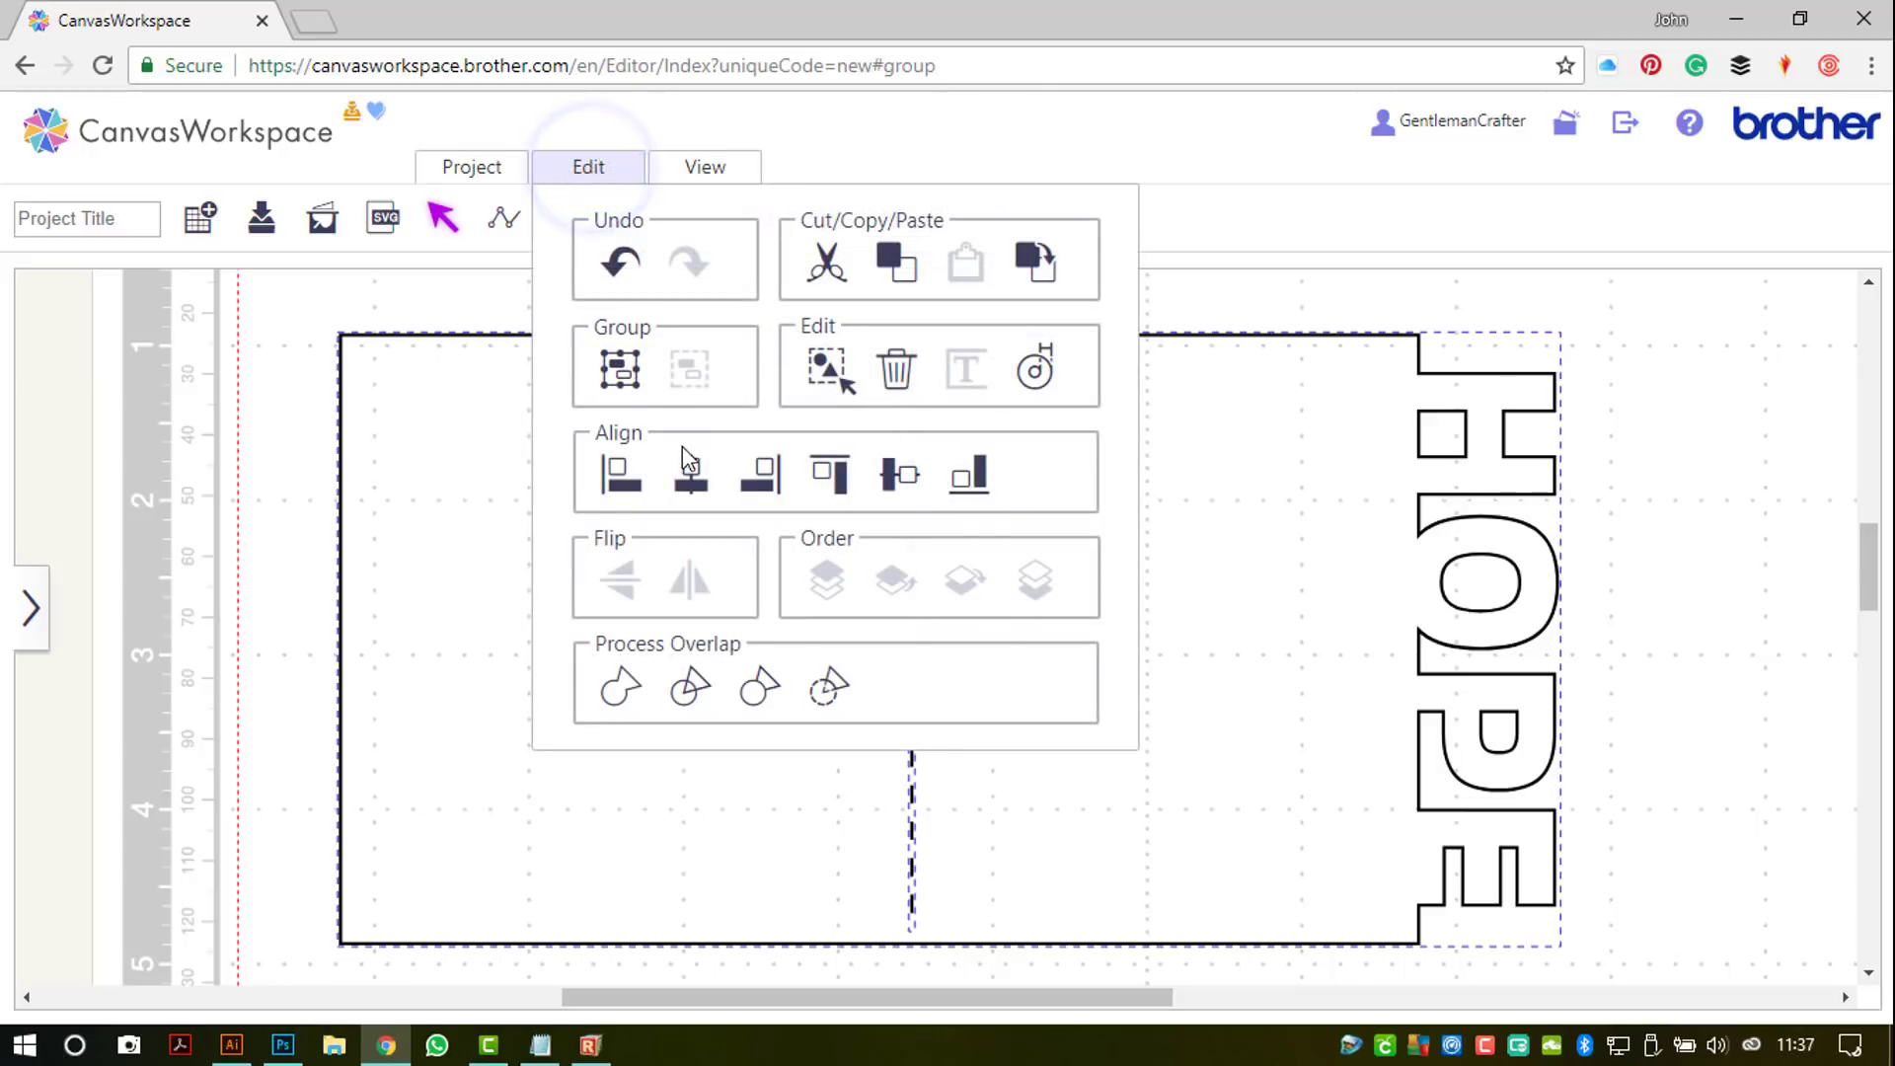
pyautogui.click(691, 481)
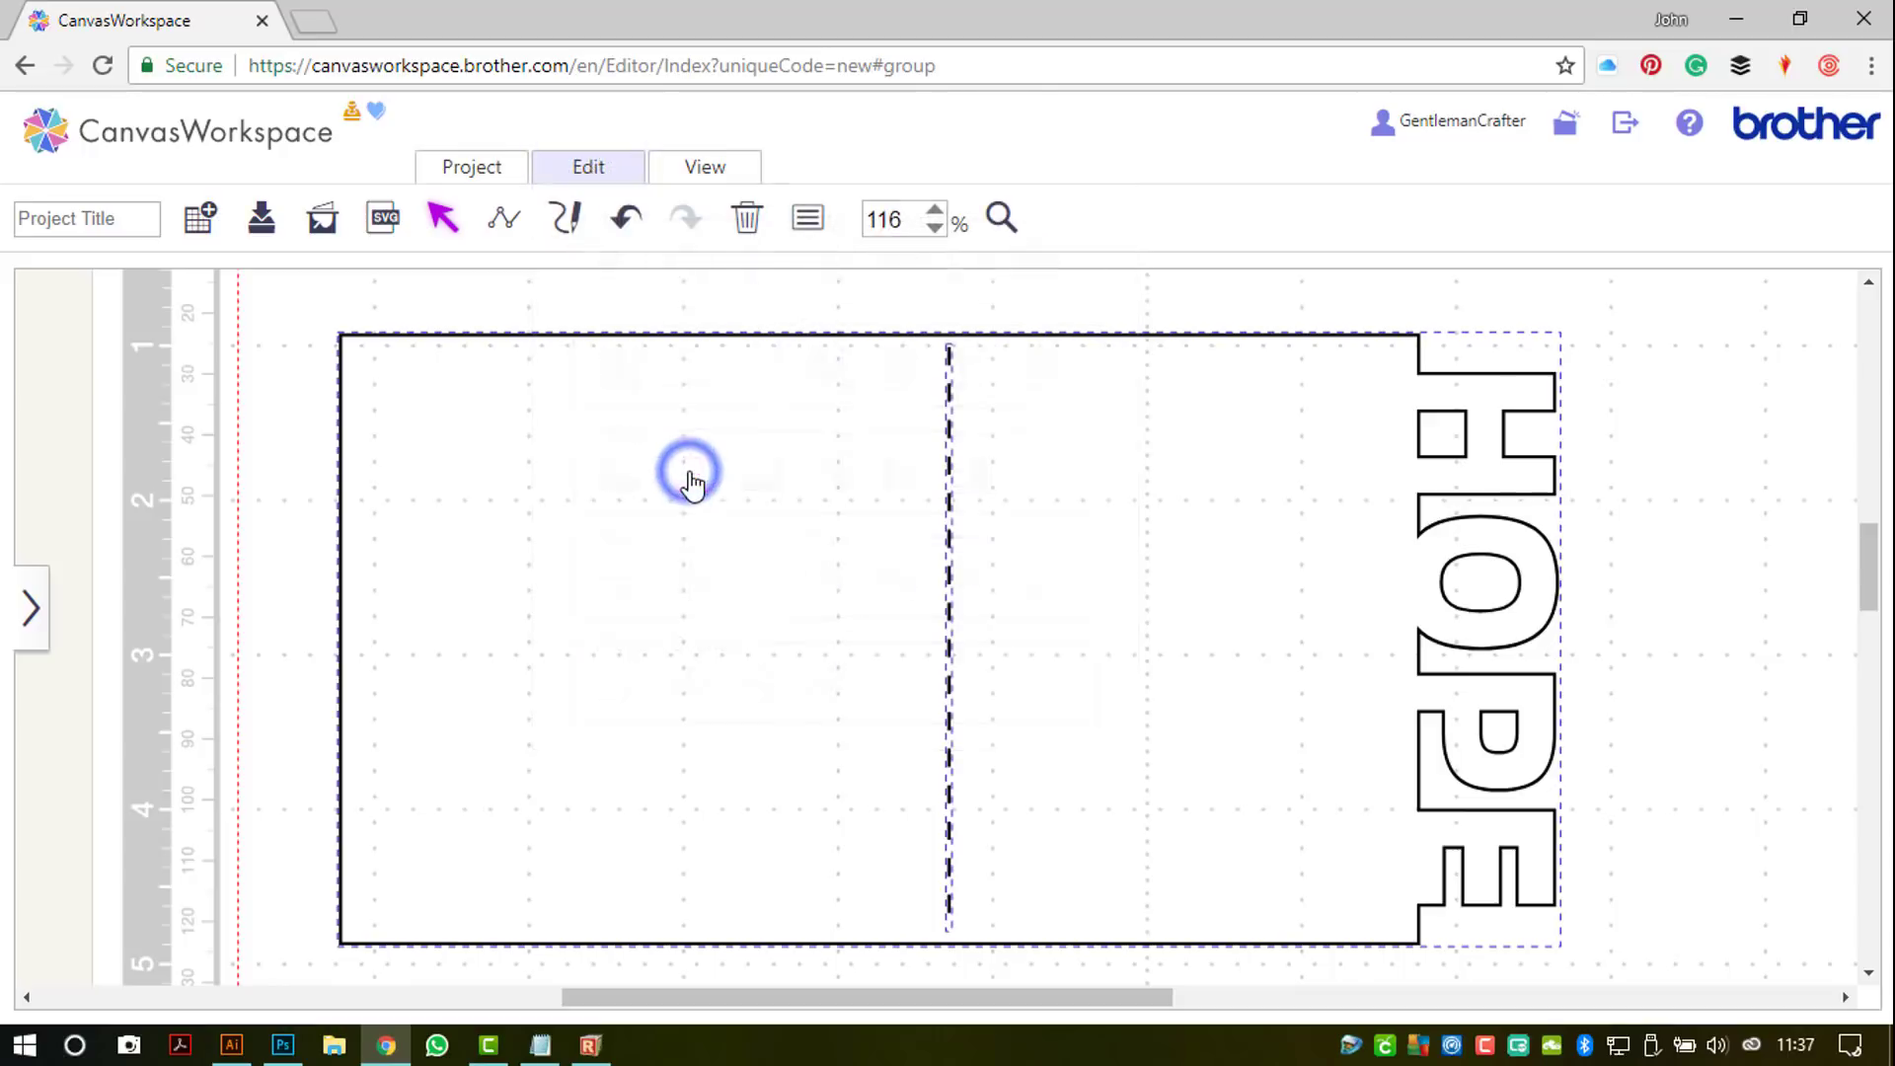
pyautogui.click(585, 172)
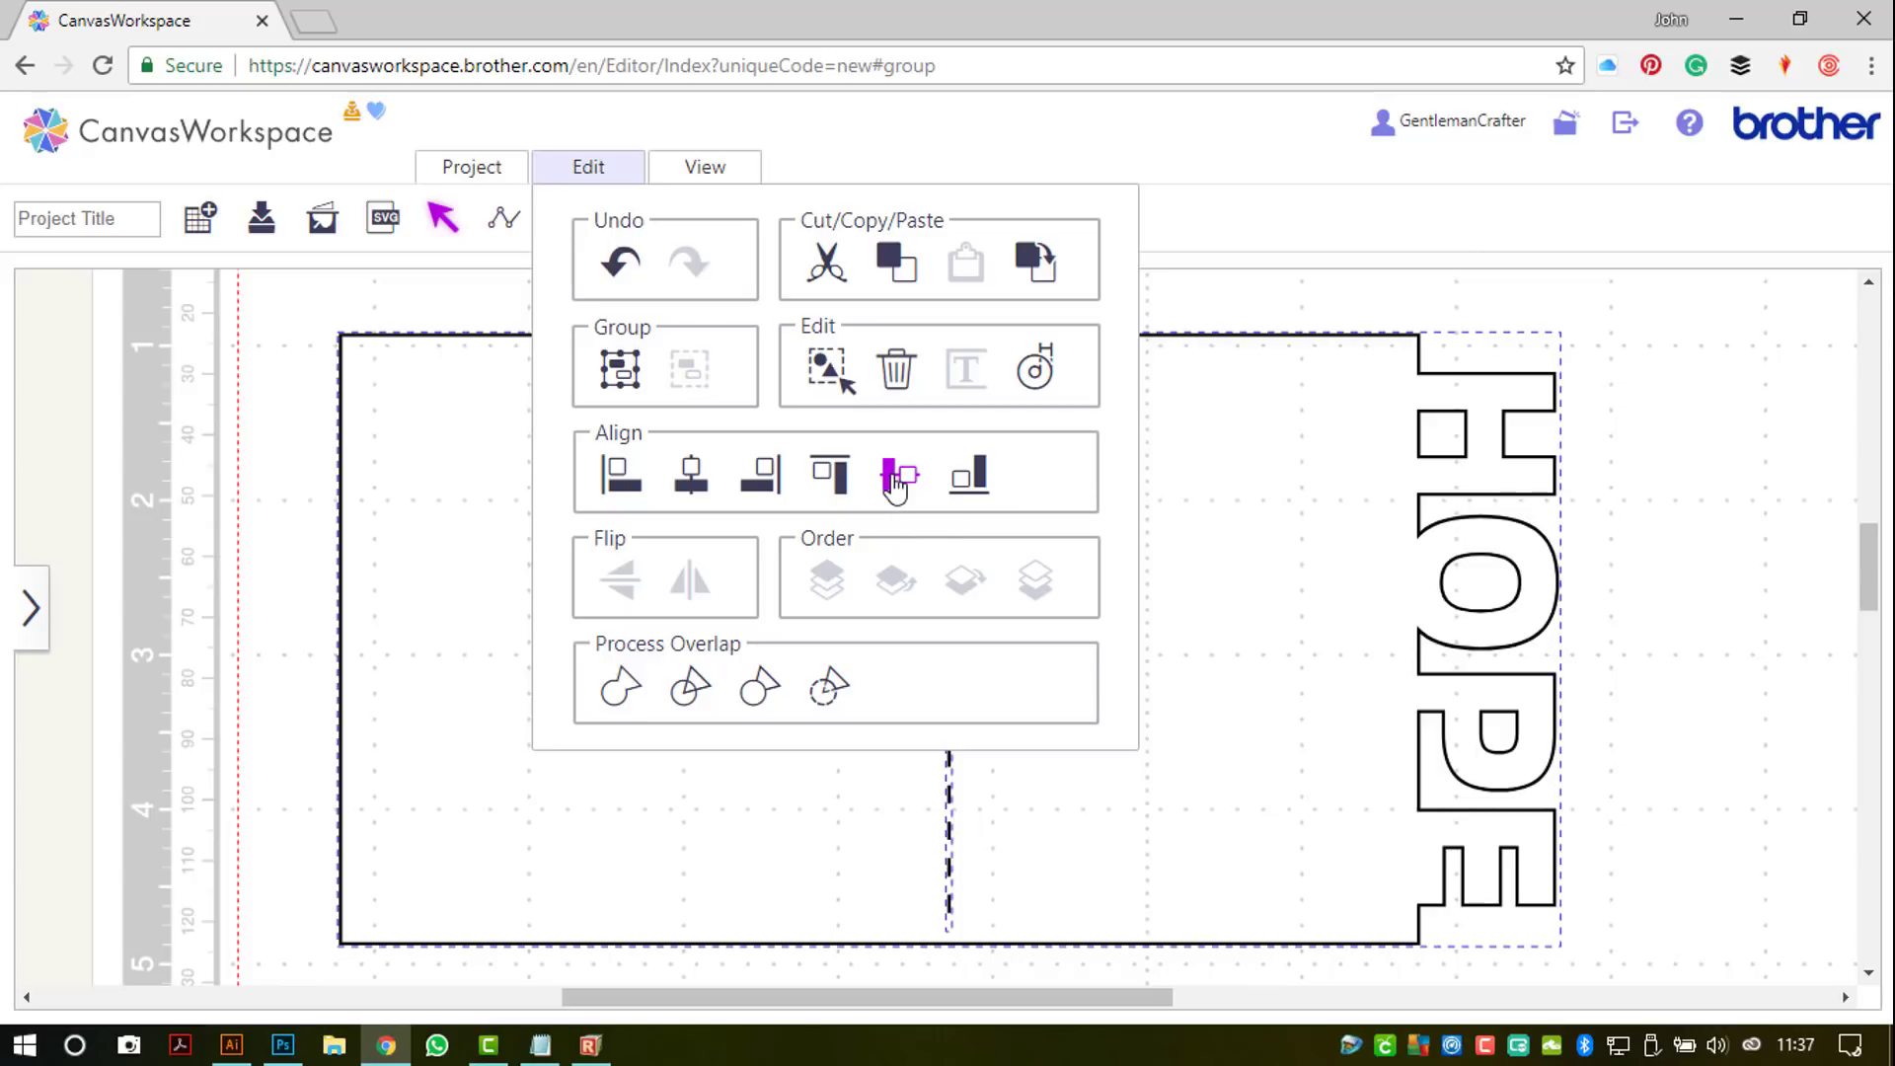
pyautogui.click(896, 483)
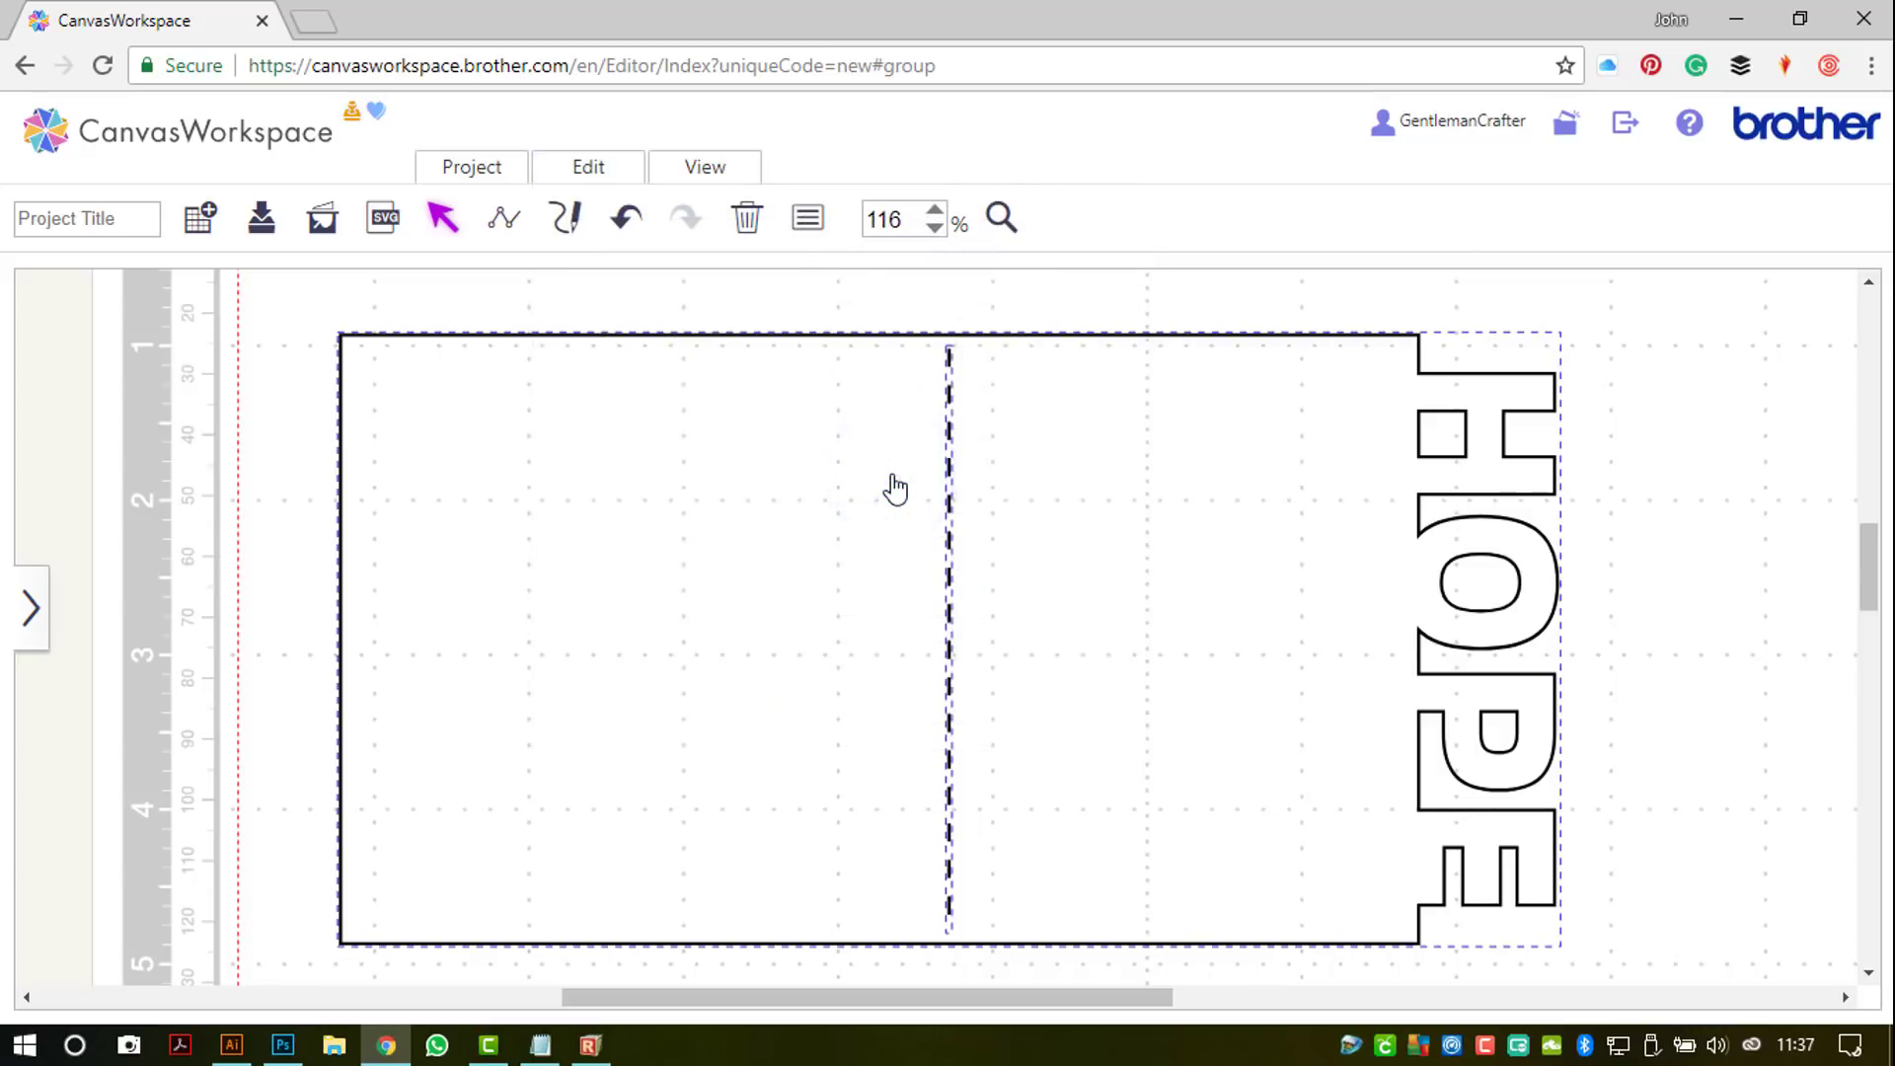
pyautogui.hotkey('ctrl', 'g')
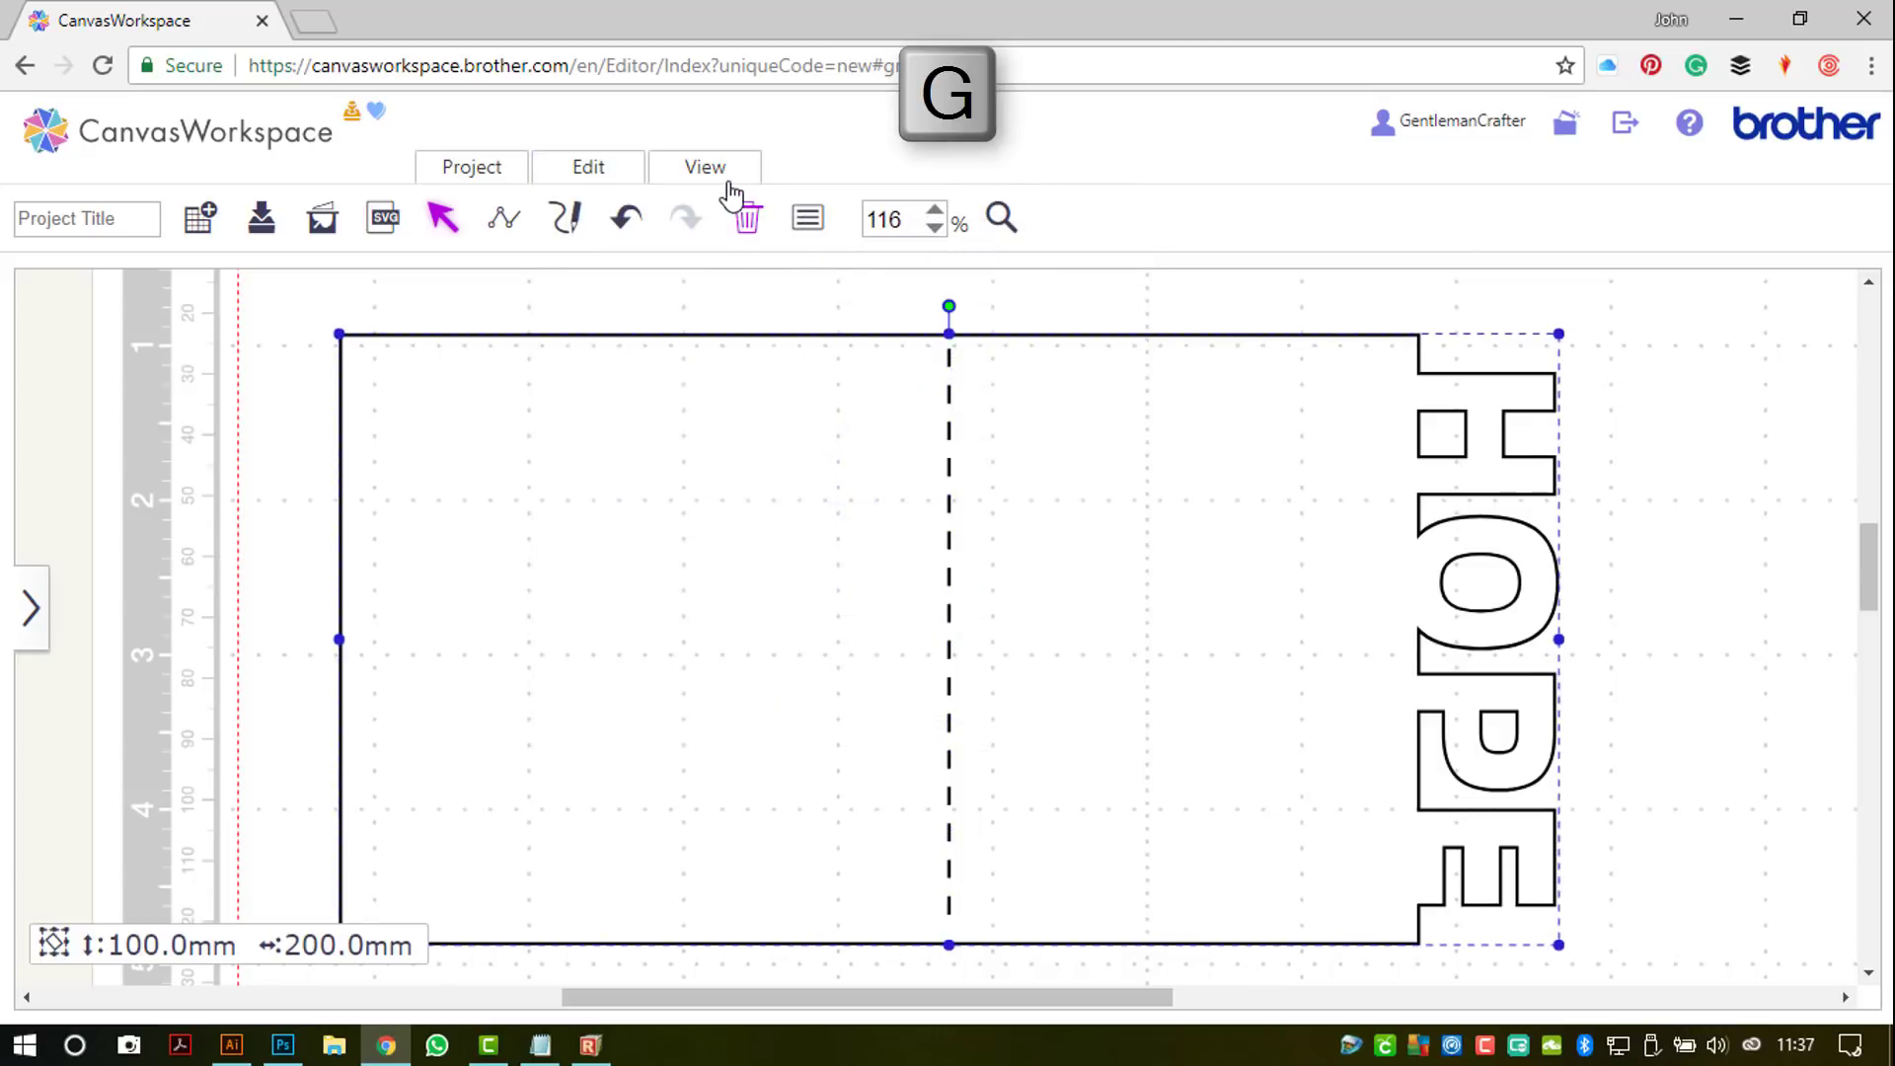
# Step: Scale the grouped card up proportionally to about 231.6 mm wide and 115.8 mm high
pyautogui.click(727, 173)
pyautogui.click(745, 256)
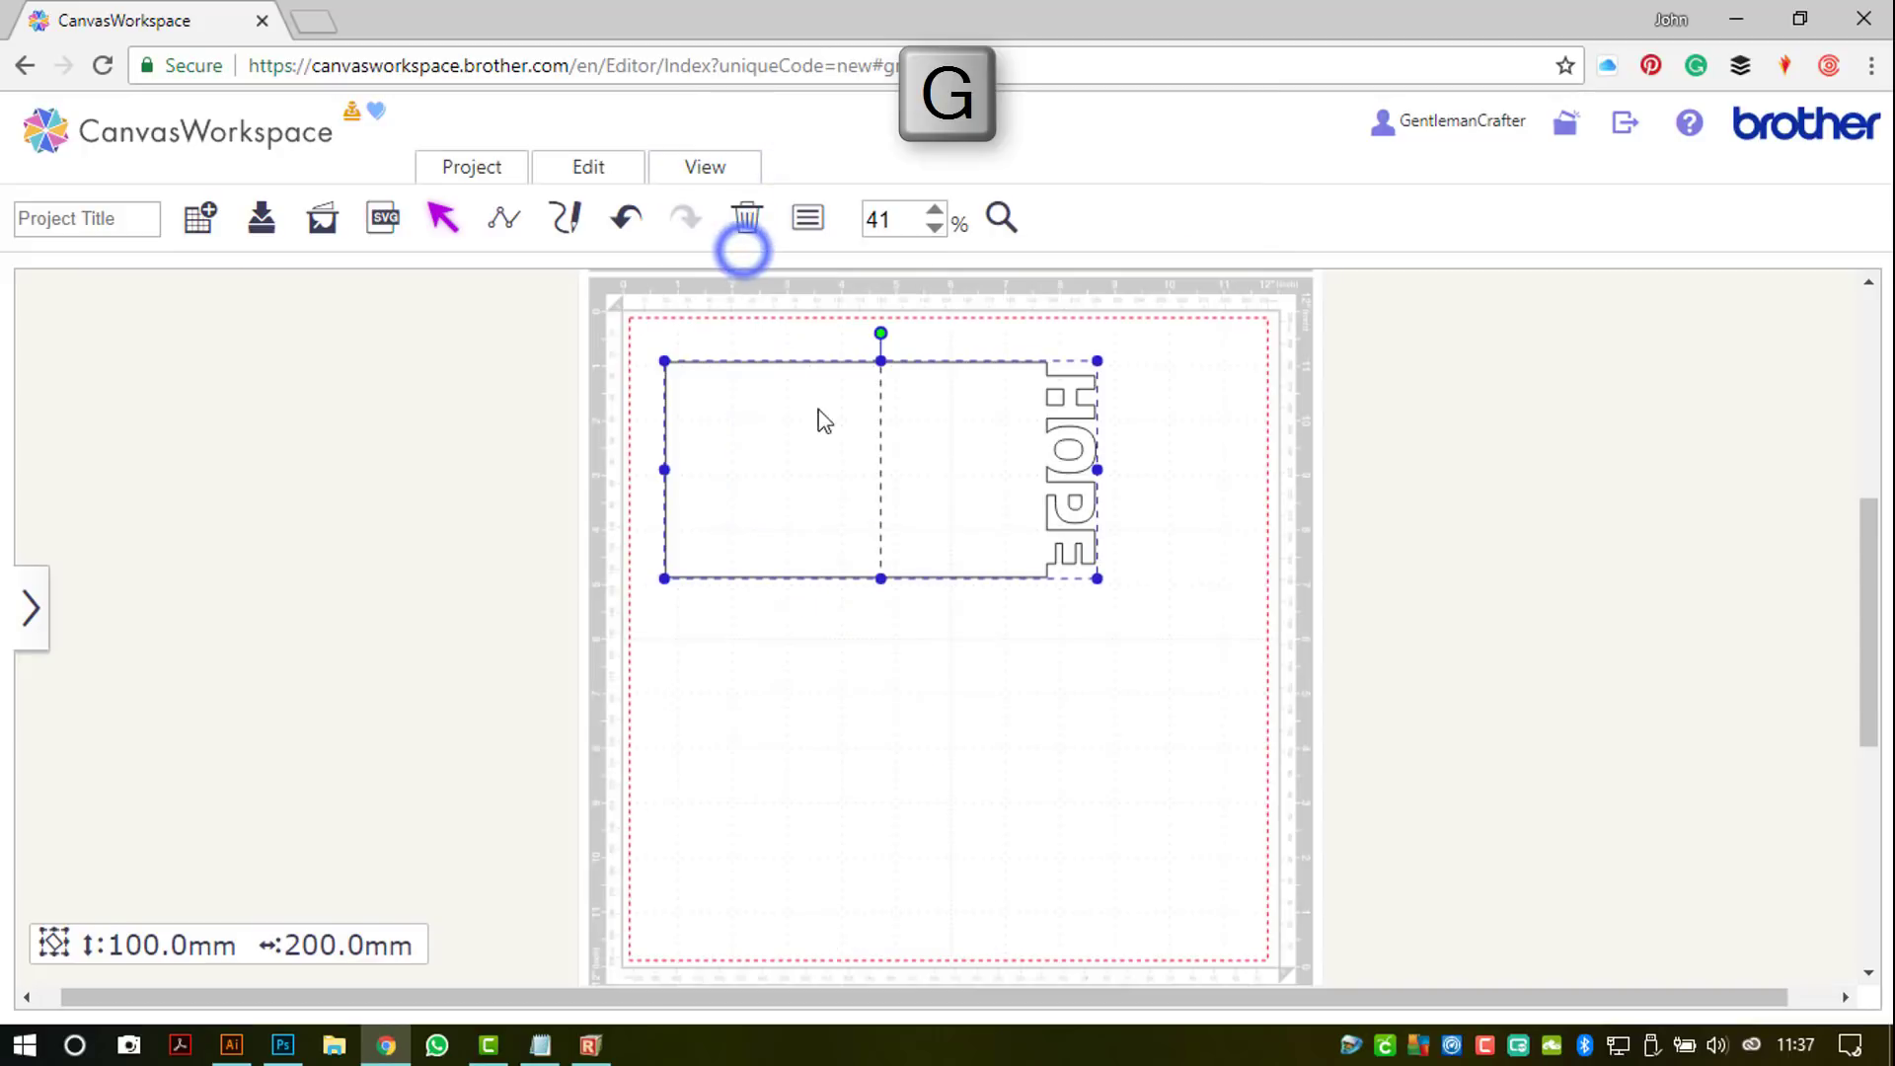
pyautogui.moveTo(1096, 577); pyautogui.dragTo(1166, 643)
pyautogui.click(1207, 614)
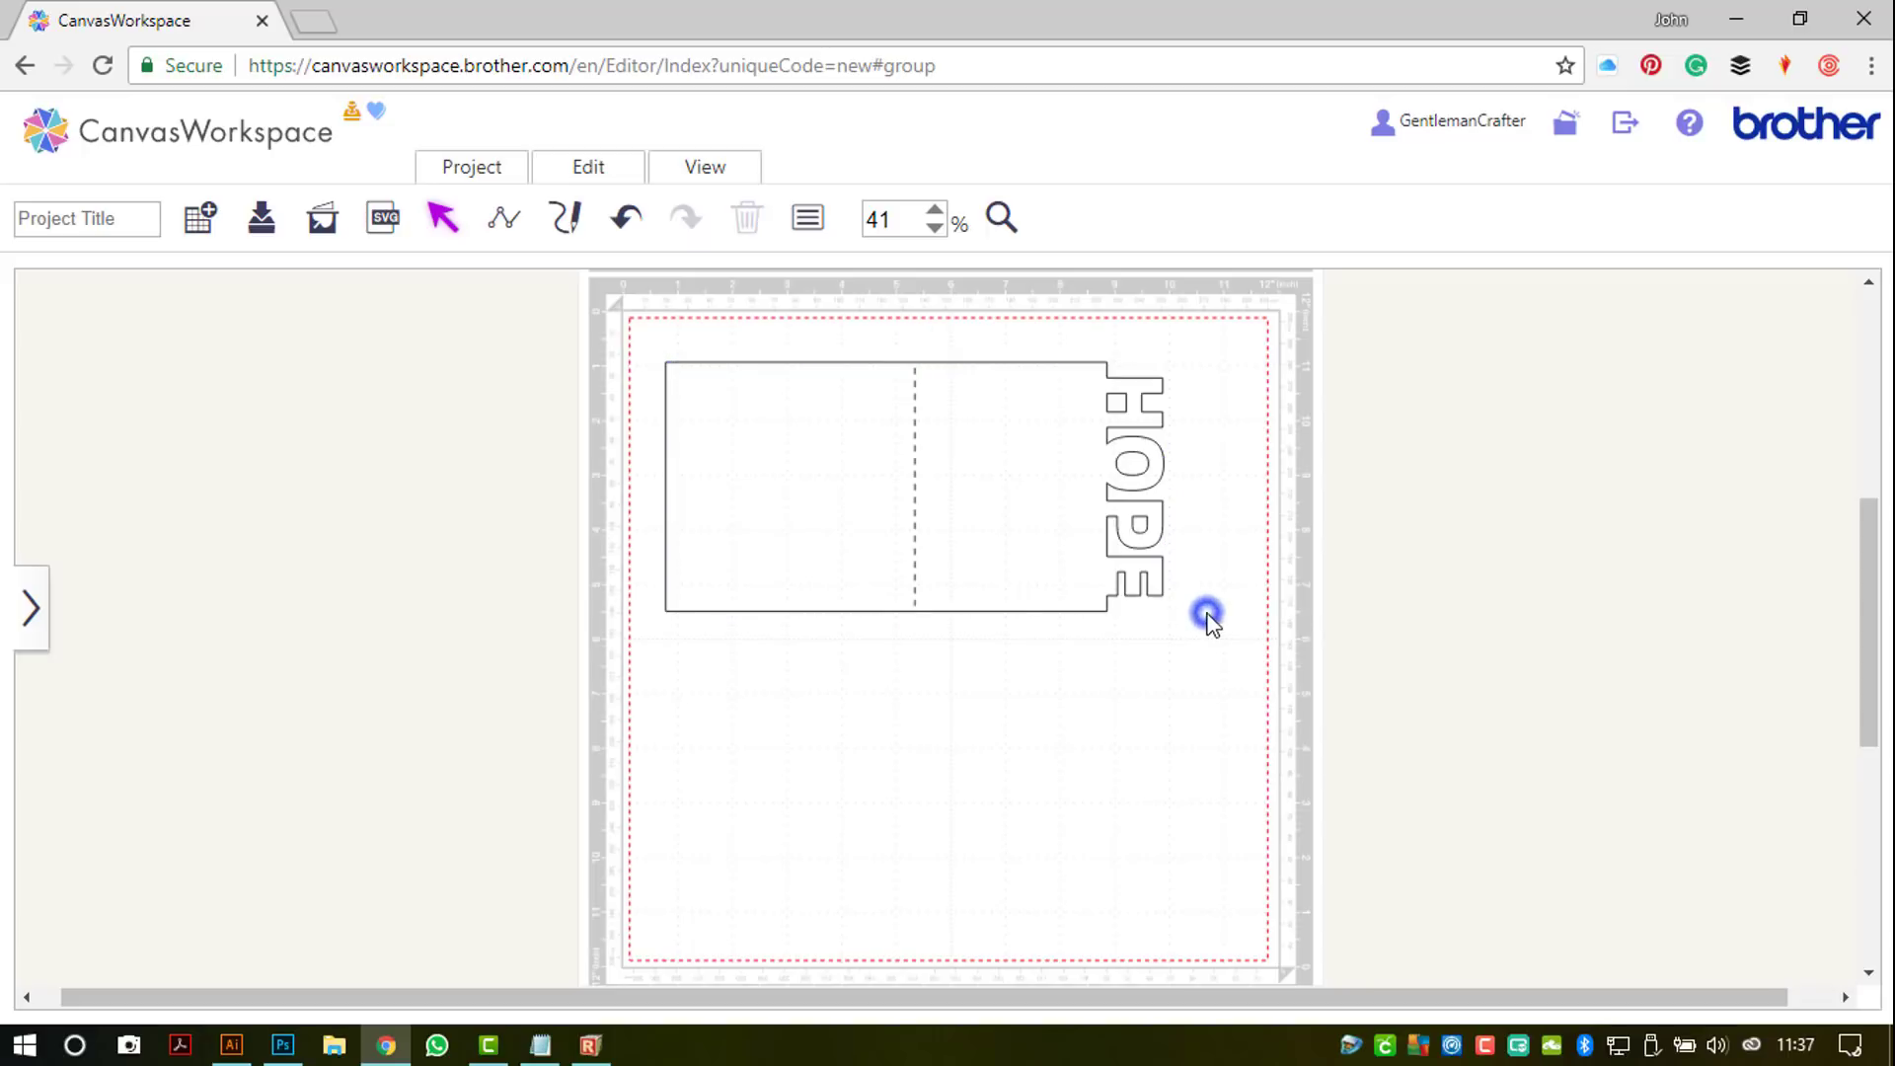
# Step: Fill the grouped HOPE card with teal green and zoom in to the finished design
pyautogui.click(1125, 569)
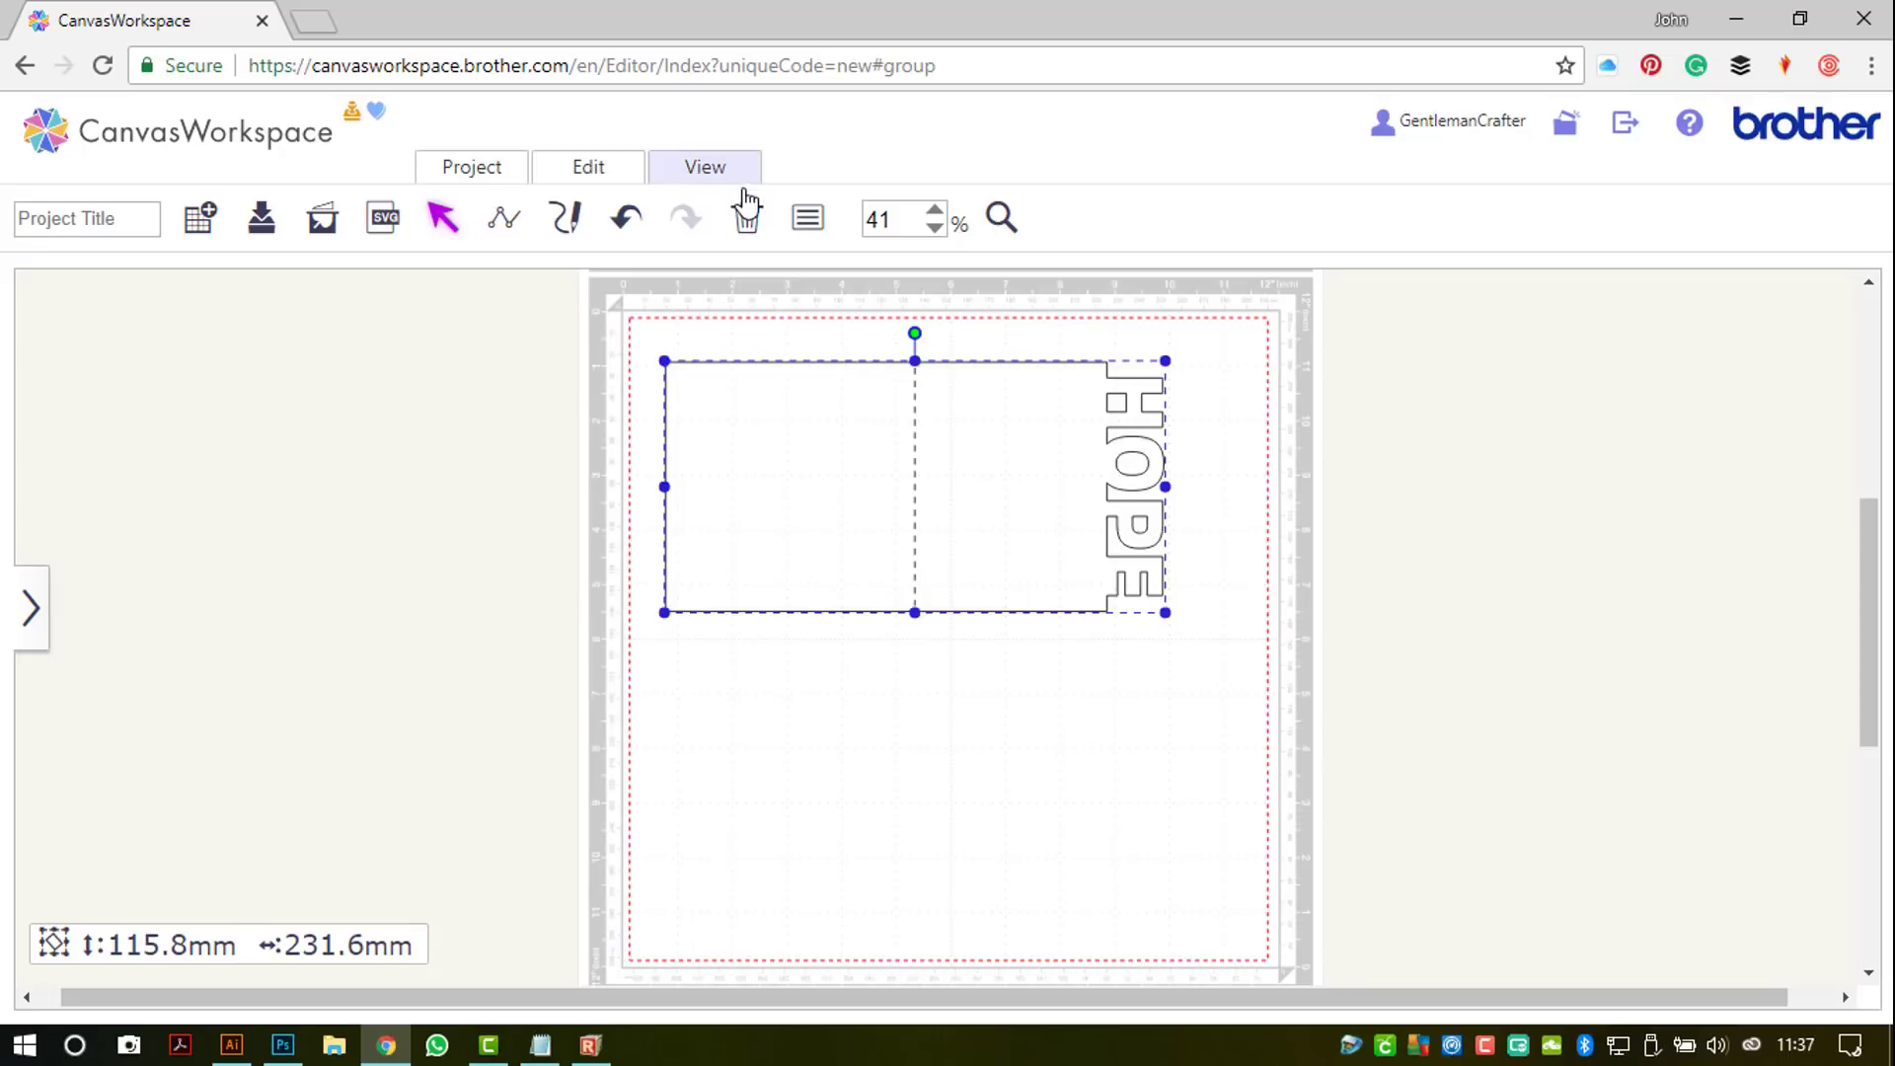
pyautogui.click(805, 219)
pyautogui.click(194, 602)
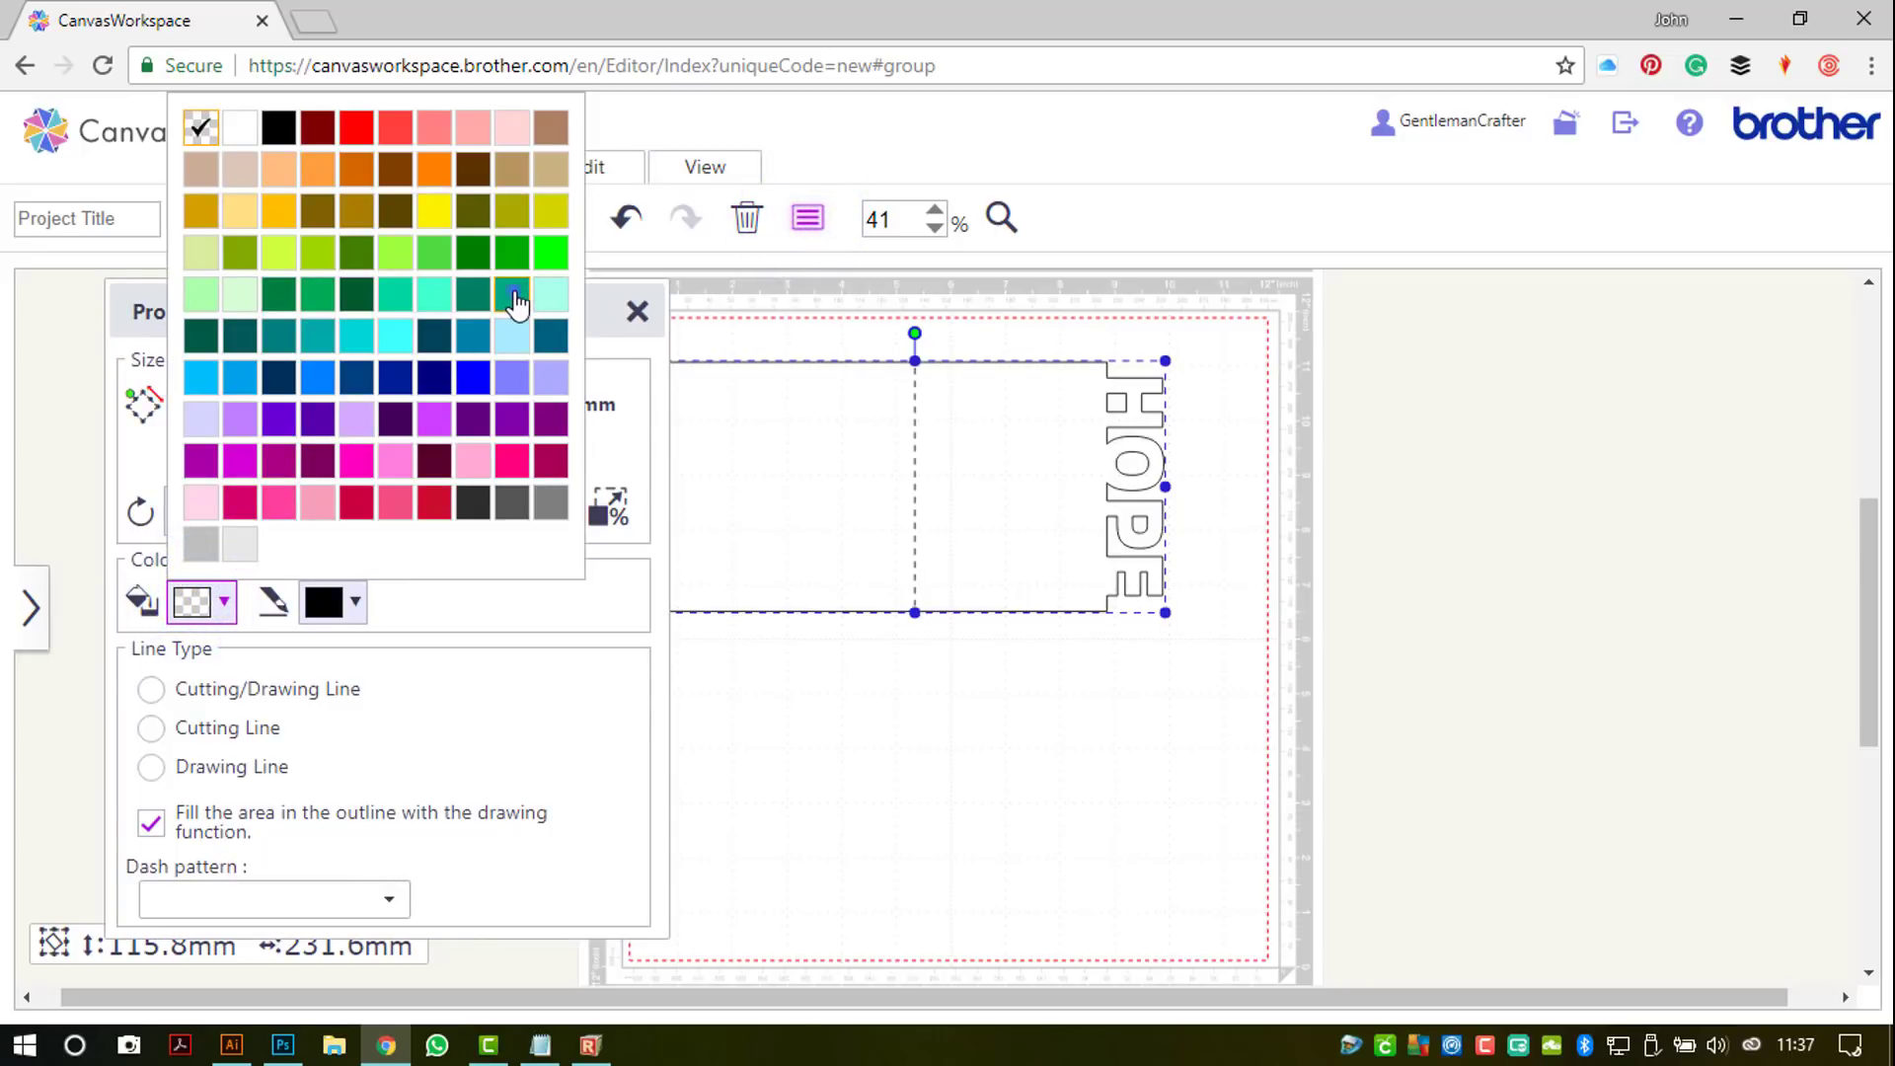
pyautogui.click(514, 301)
pyautogui.click(635, 312)
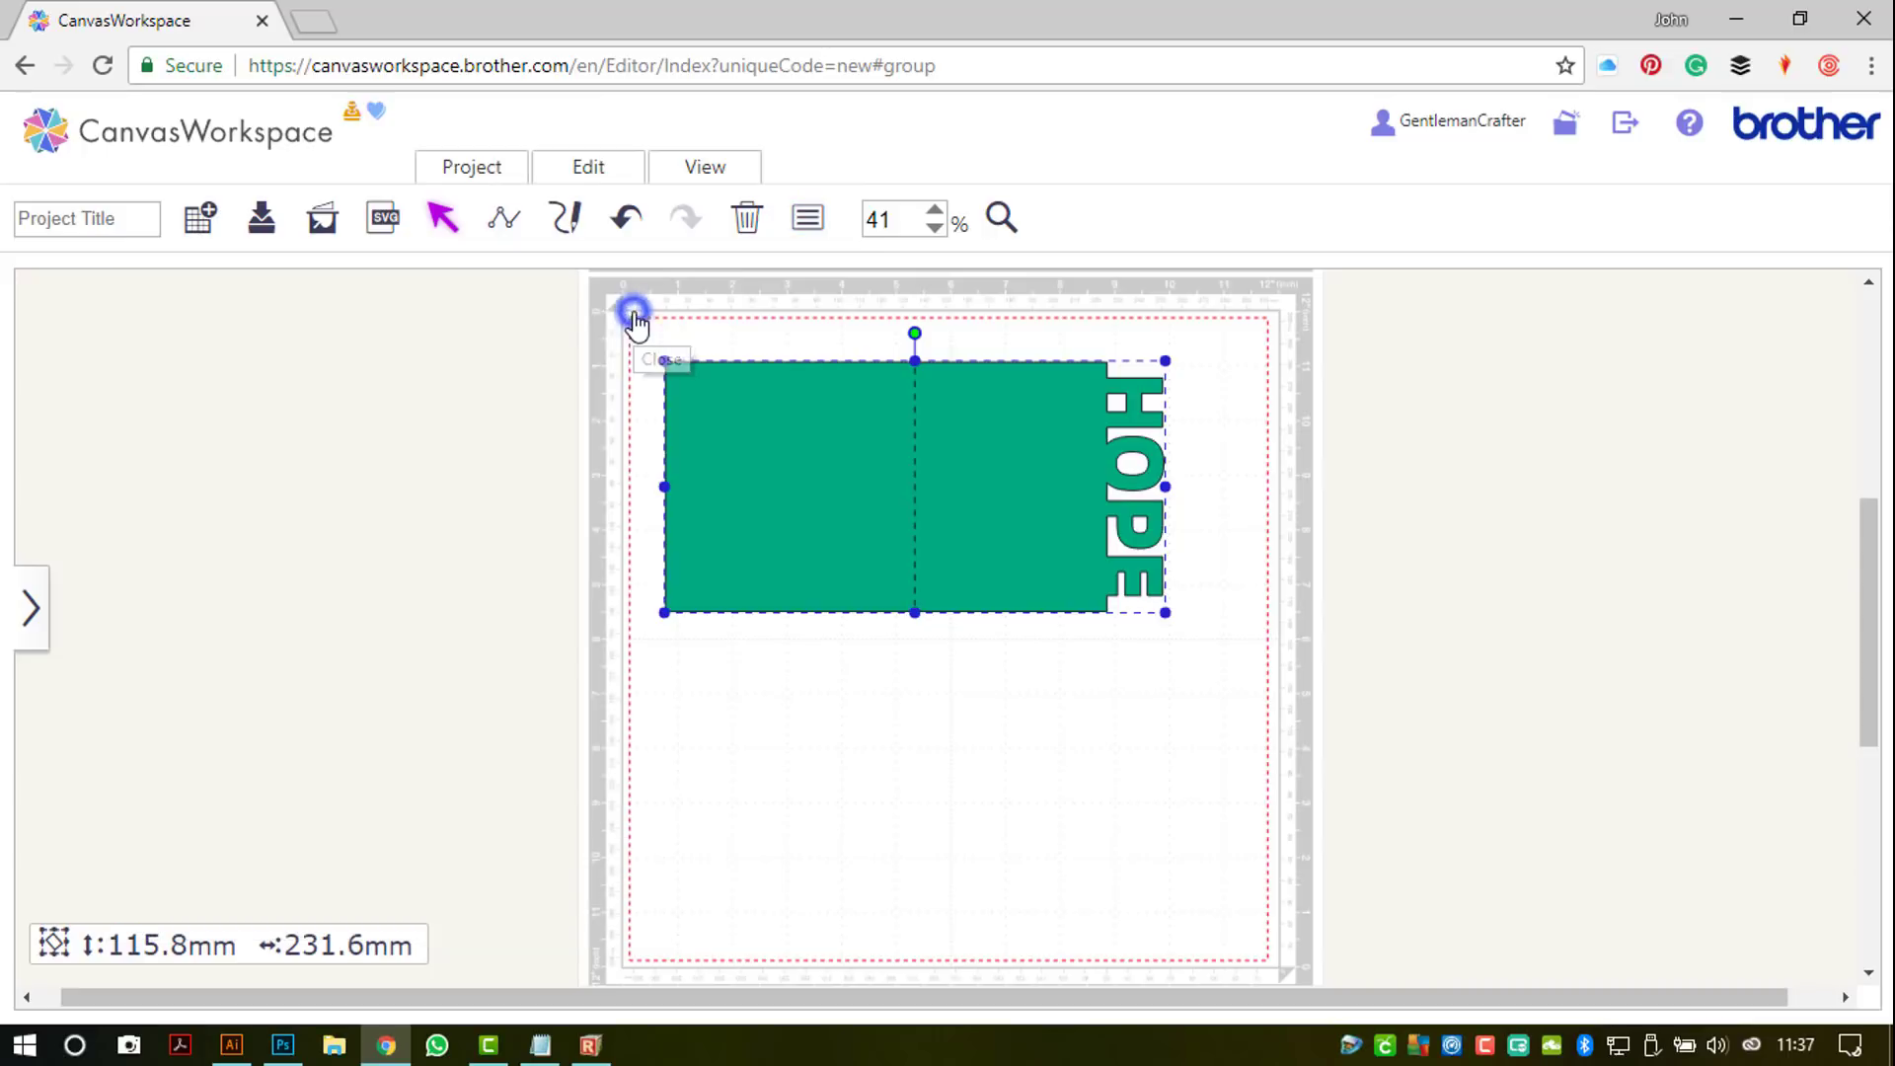
pyautogui.click(702, 165)
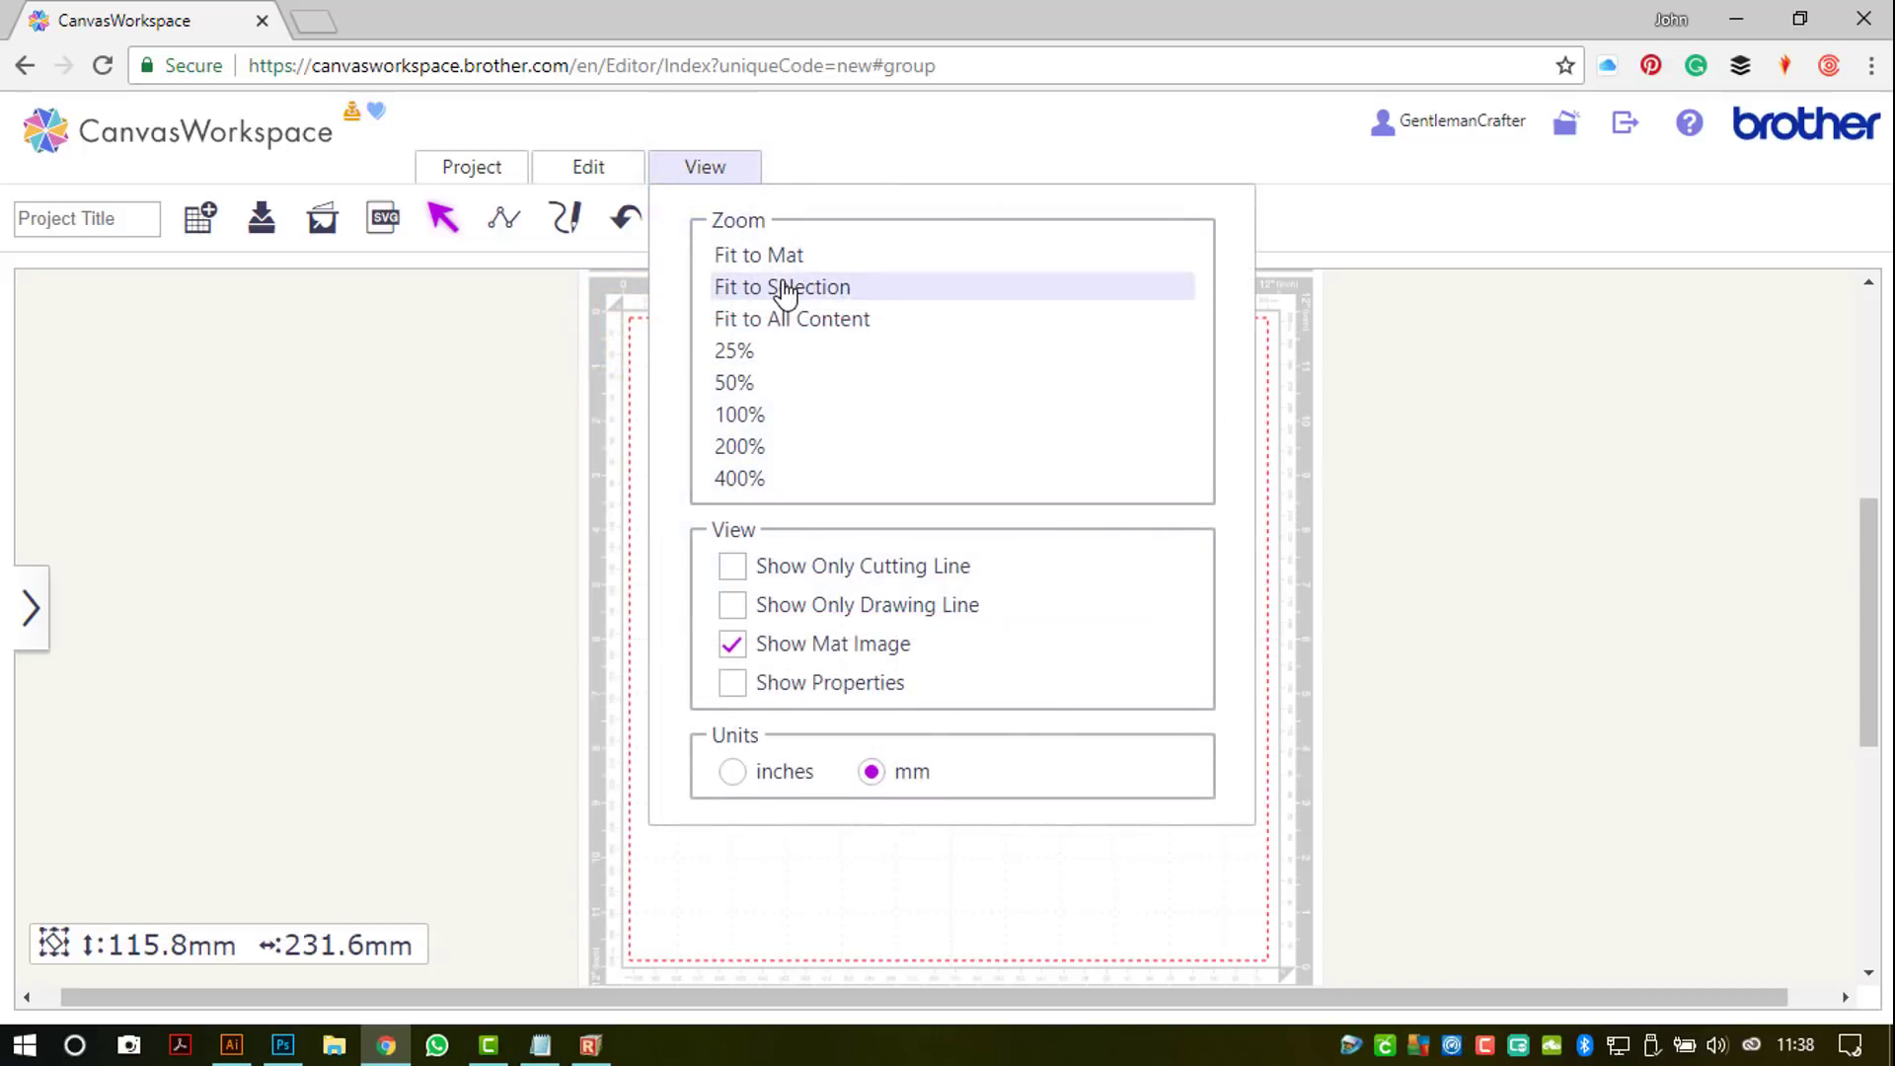
pyautogui.click(784, 288)
pyautogui.click(1667, 434)
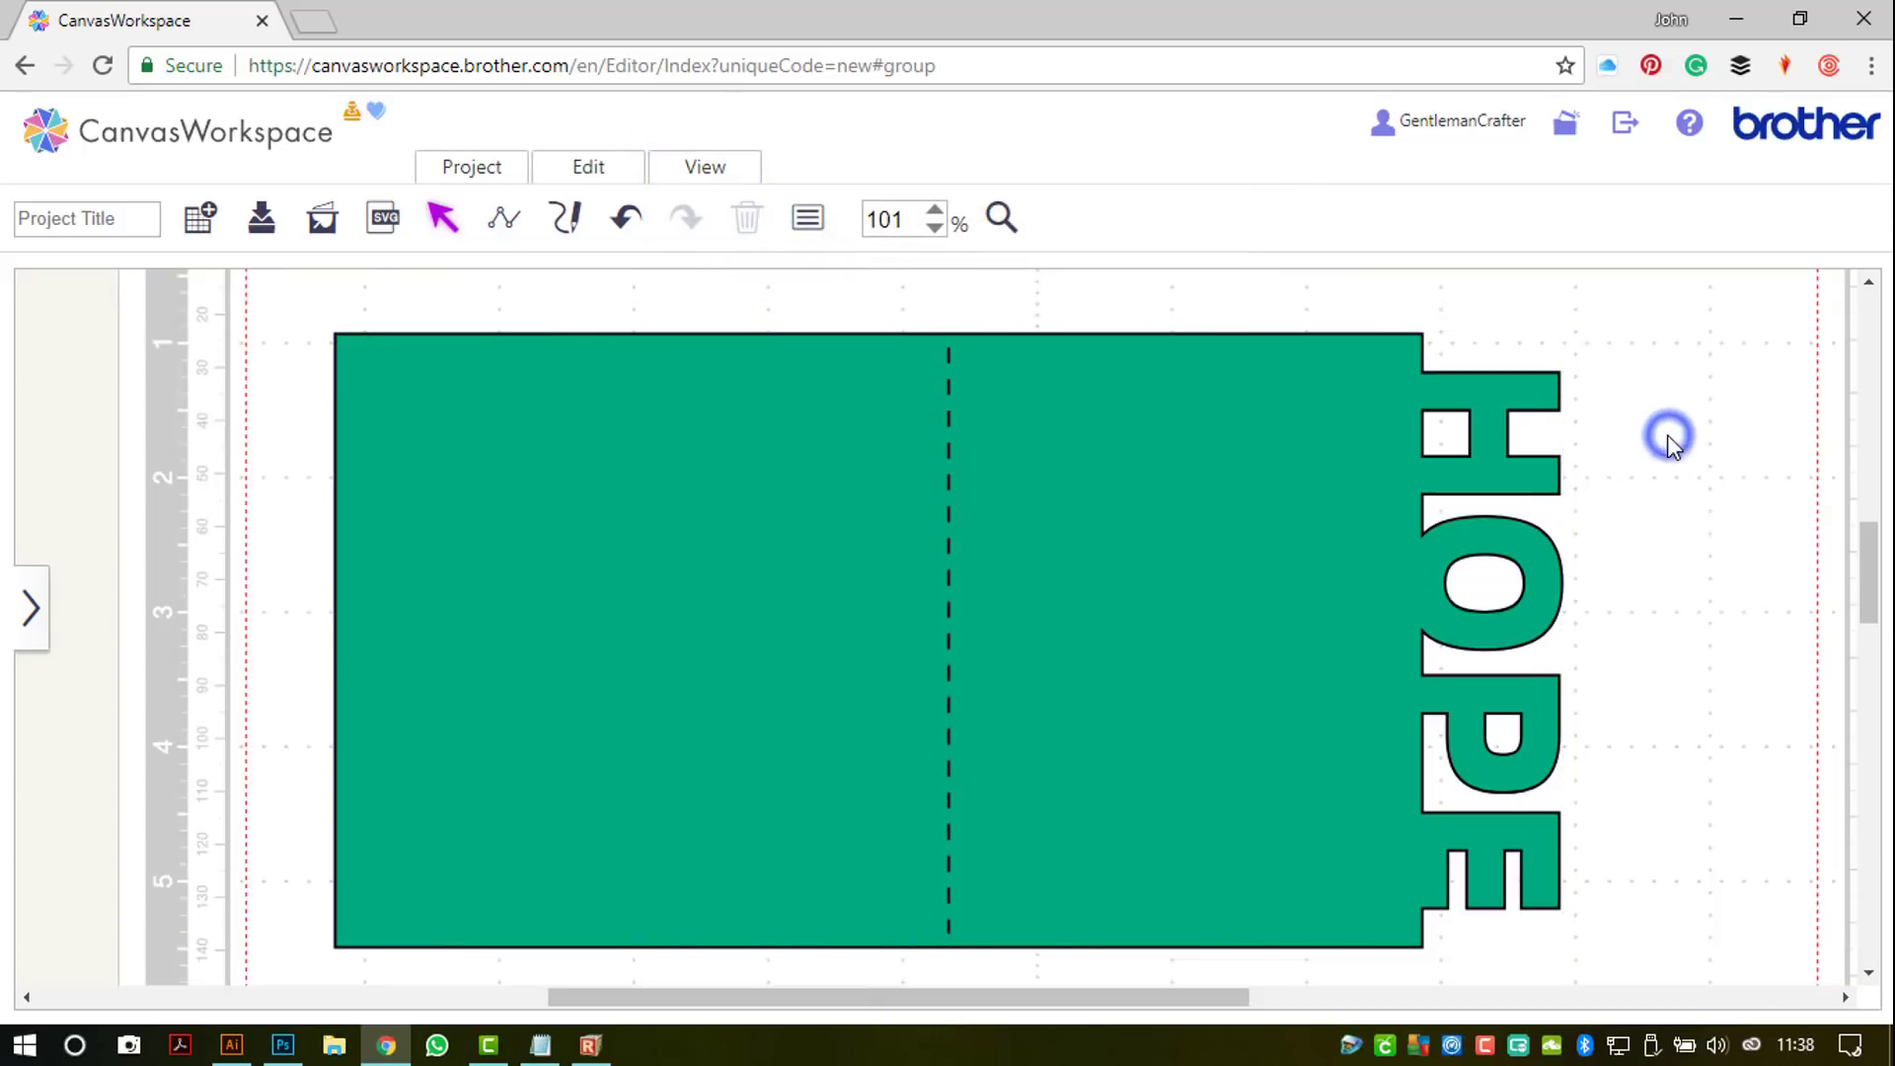